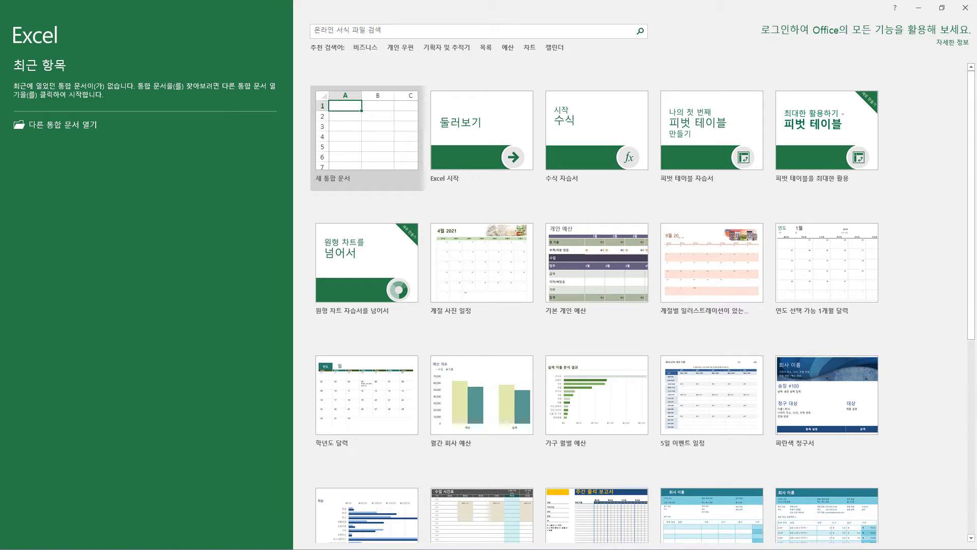
Create a new blank workbook from the start screen
{"action": "scroll", "coordinate": [643, 307], "scroll_direction": "down", "scroll_amount": 1}
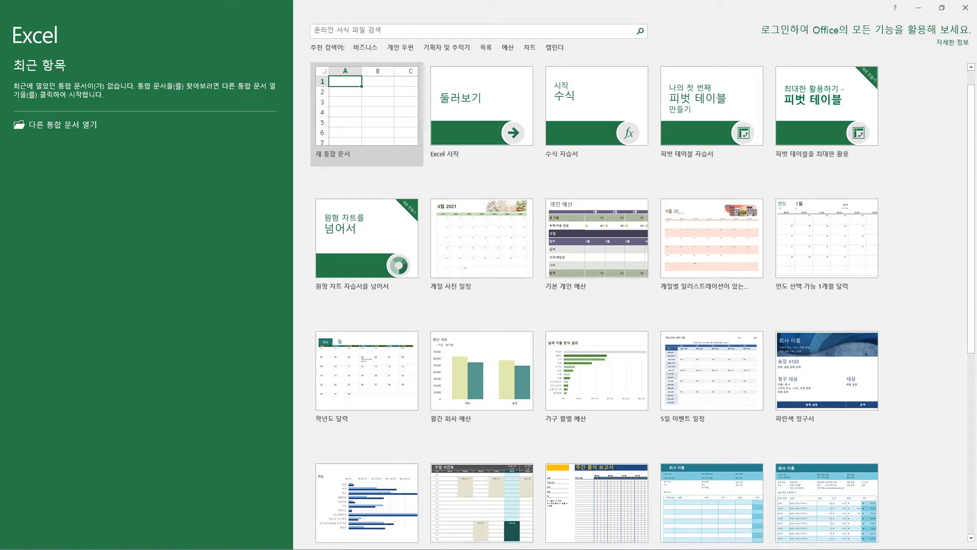
{"action": "left_click", "coordinate": [367, 114]}
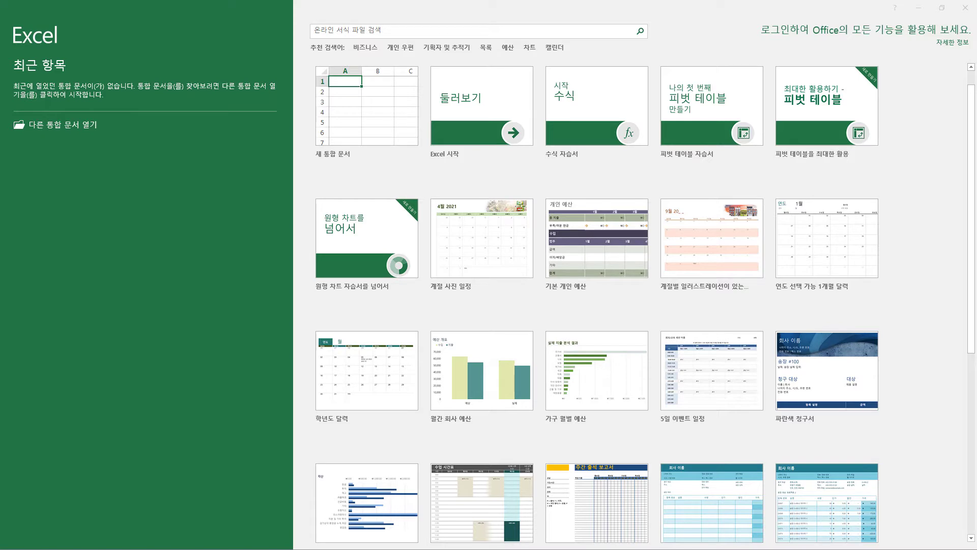
{"action": "left_click", "coordinate": [150, 238]}
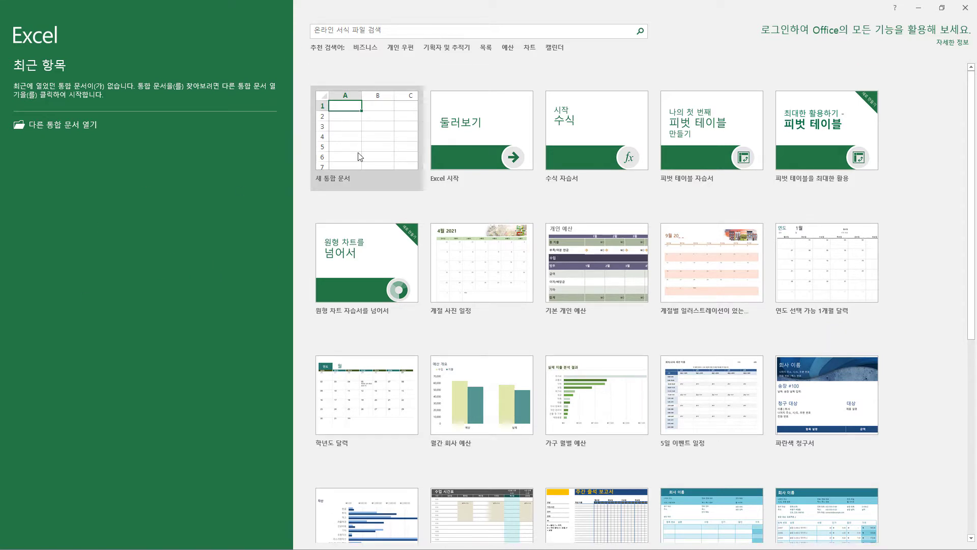
{"action": "left_click", "coordinate": [377, 132]}
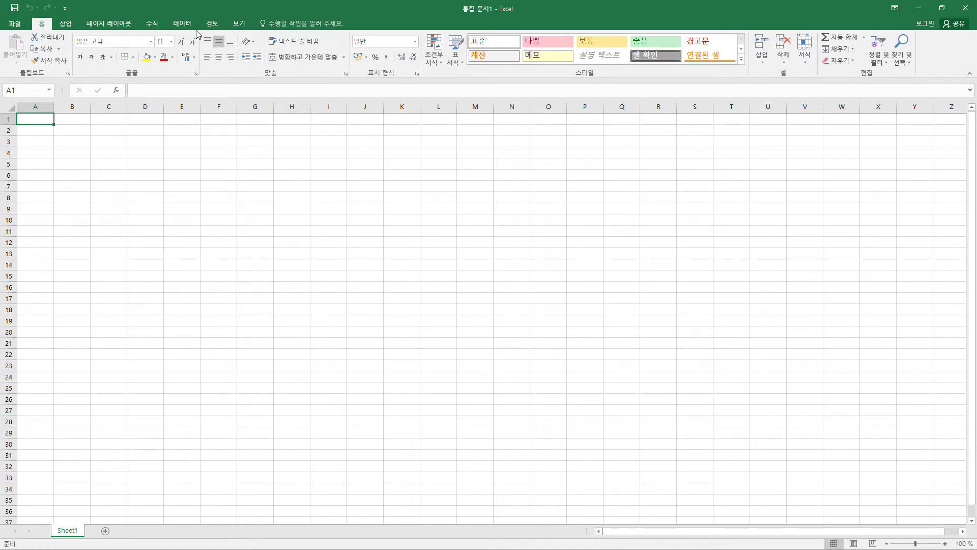
Start saving the new workbook, choosing the 문서 folder on this PC as the location
{"action": "left_click", "coordinate": [14, 8]}
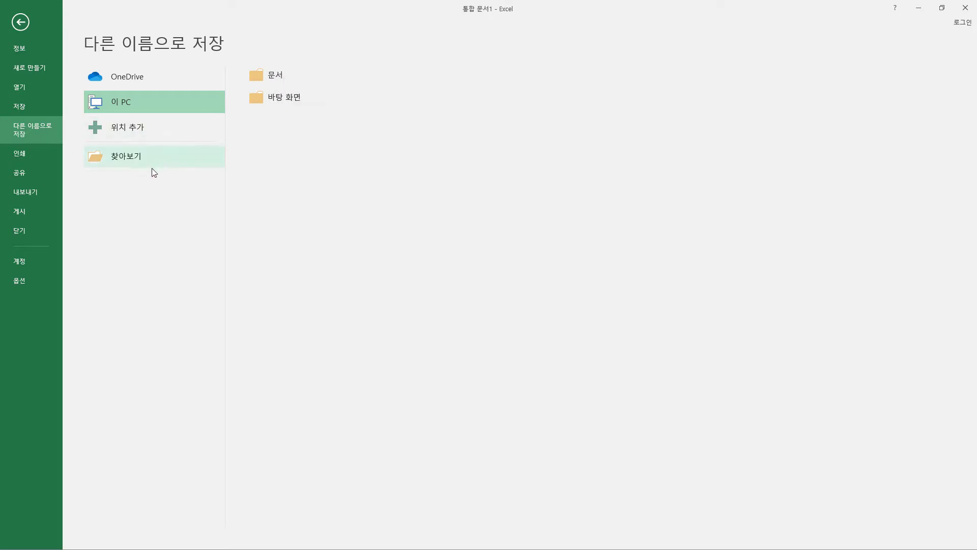
{"action": "left_click", "coordinate": [283, 78]}
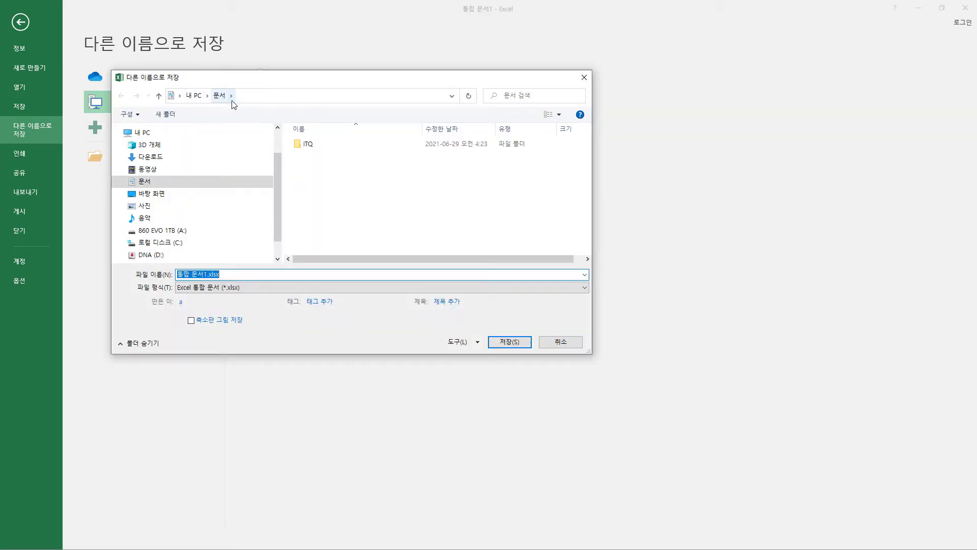
{"action": "left_click", "coordinate": [344, 185]}
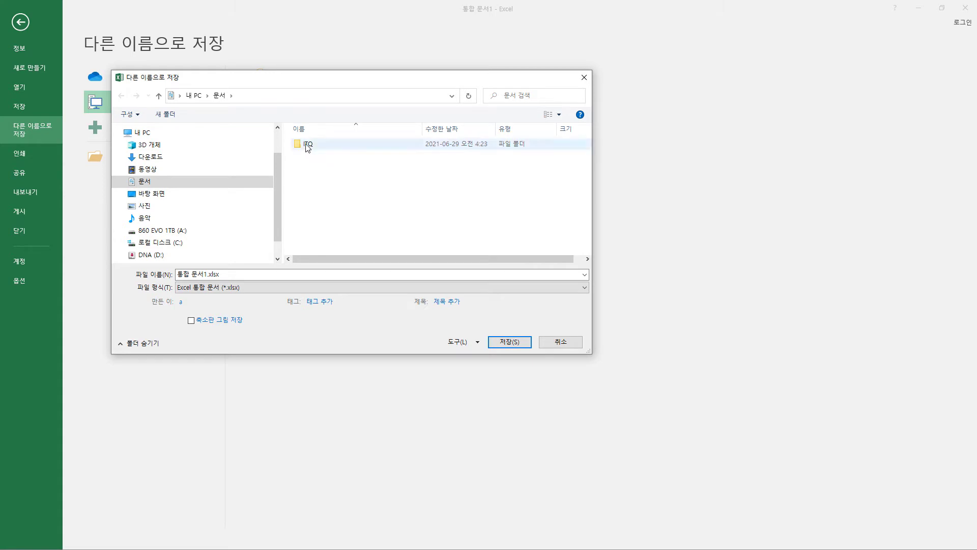
{"action": "right_click", "coordinate": [352, 176]}
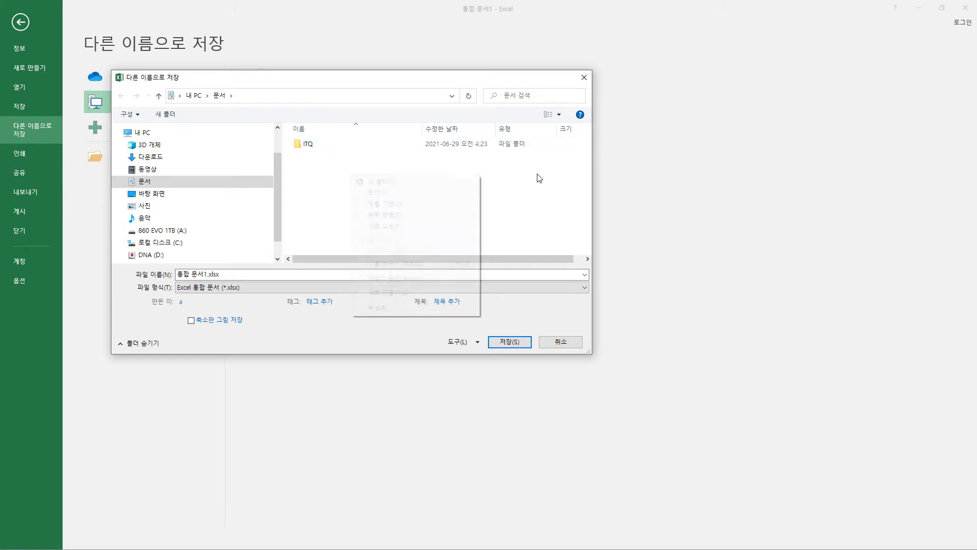
{"action": "right_click", "coordinate": [370, 176]}
{"action": "mouse_move", "coordinate": [450, 198]}
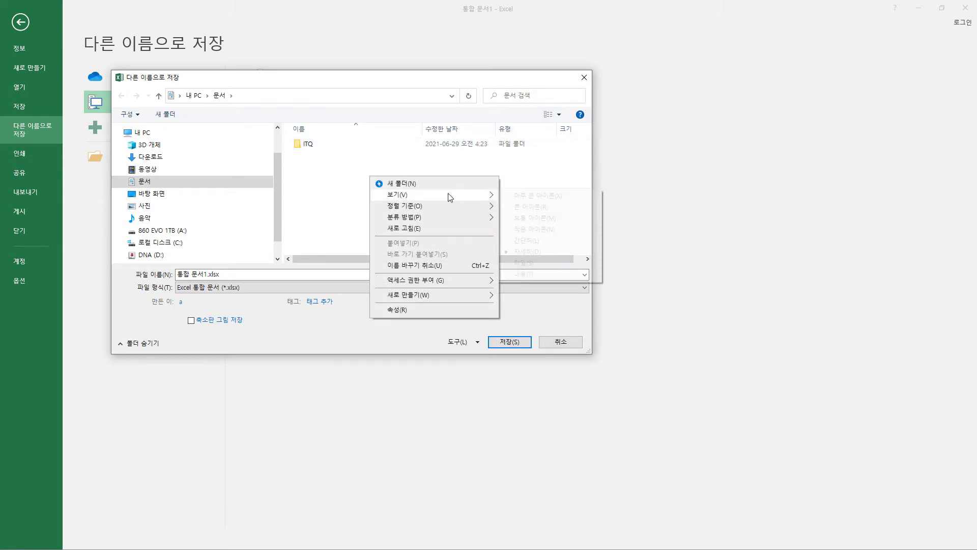
{"action": "mouse_move", "coordinate": [401, 298]}
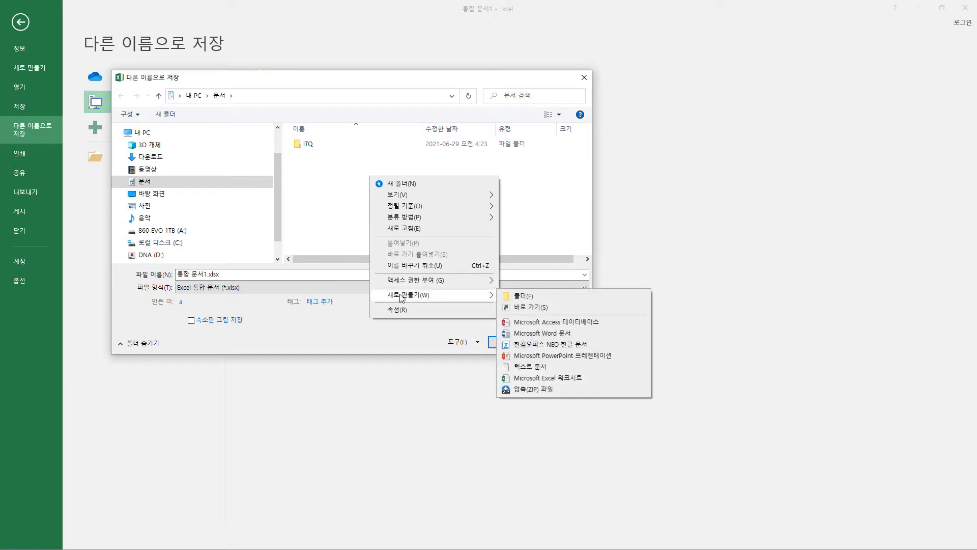
{"action": "left_click", "coordinate": [353, 163]}
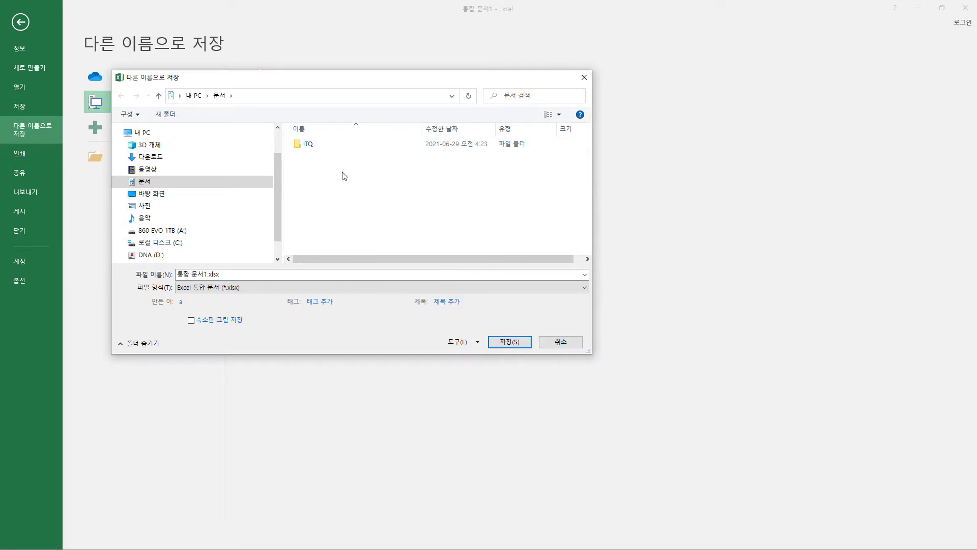
Save the workbook in the ITQ folder, naming it with the examinee number and name joined by a hyphen
{"action": "double_click", "coordinate": [308, 147]}
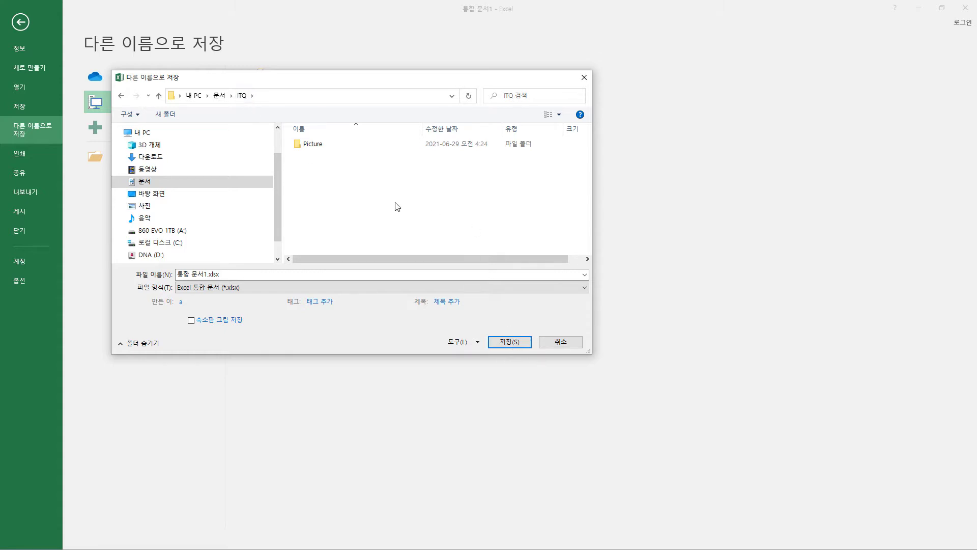
{"action": "left_click", "coordinate": [243, 274]}
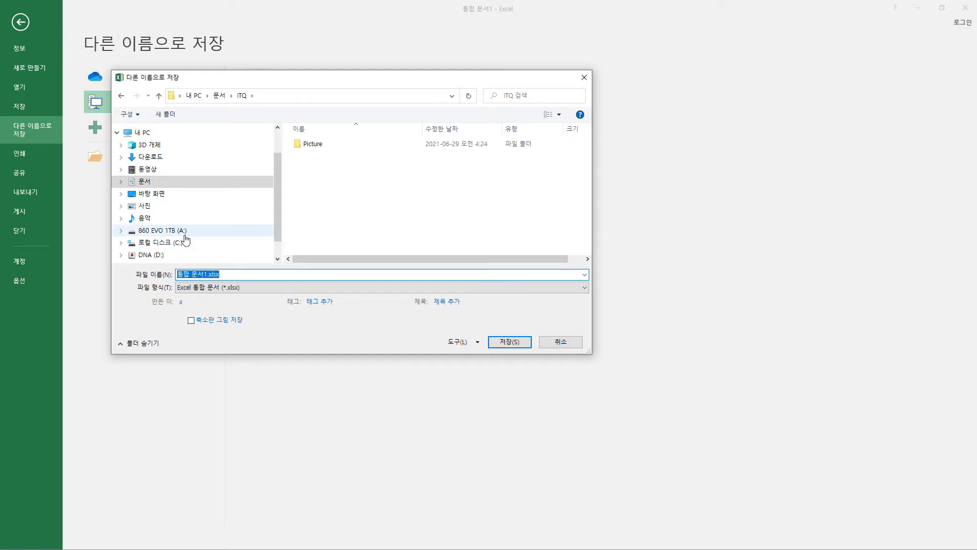
{"action": "type", "text": "12345678-"}
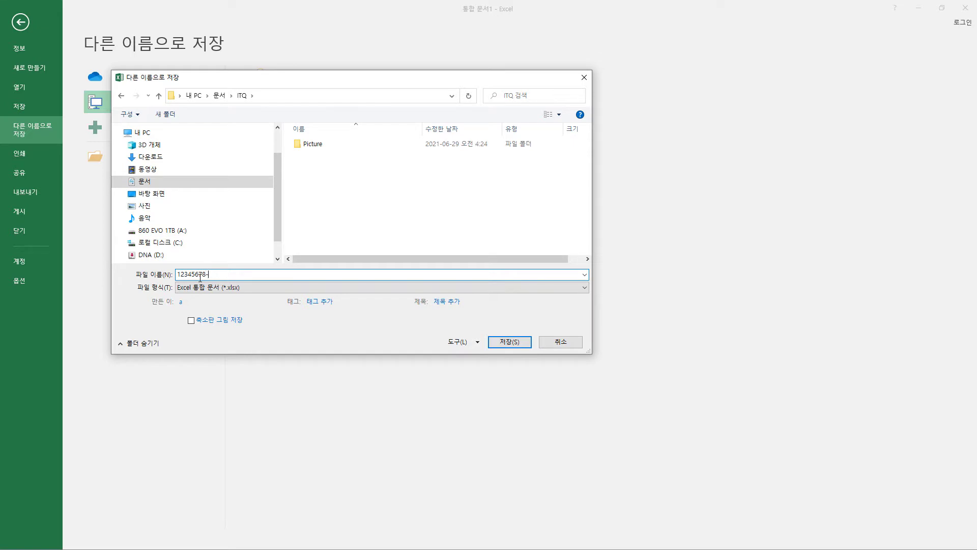
{"action": "type", "text": "홍길동"}
{"action": "left_click", "coordinate": [512, 343]}
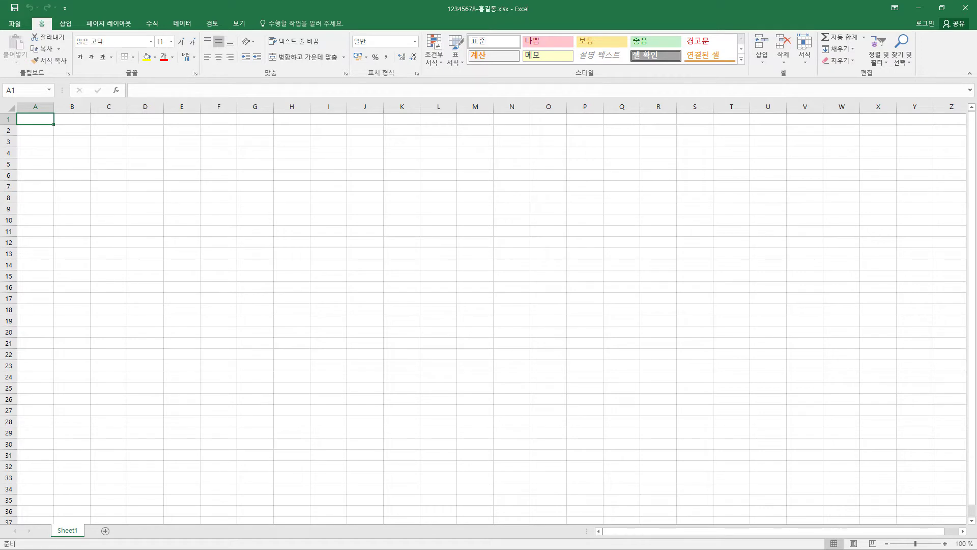
Set the width of column A to 1
{"action": "scroll", "coordinate": [489, 315], "scroll_direction": "down", "scroll_amount": 3}
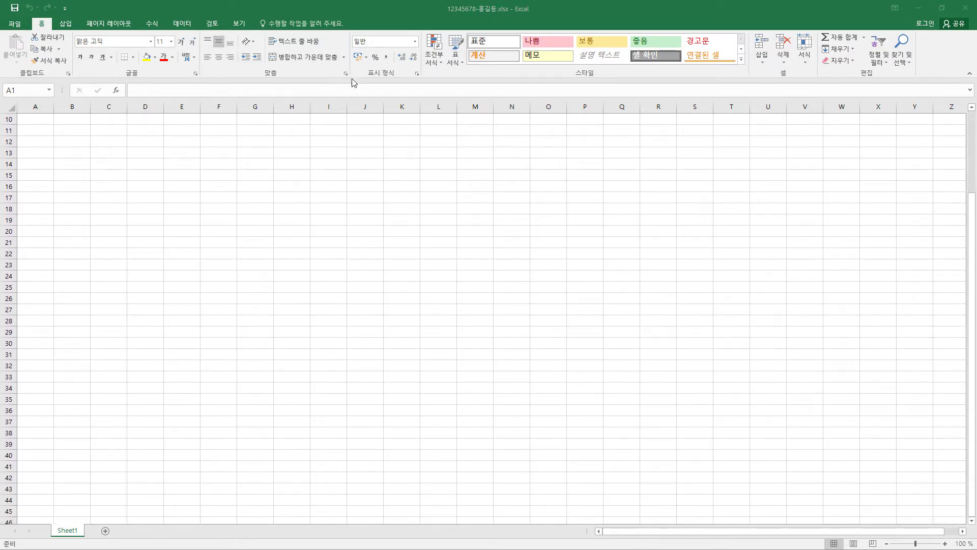
{"action": "scroll", "coordinate": [53, 161], "scroll_direction": "up", "scroll_amount": 3}
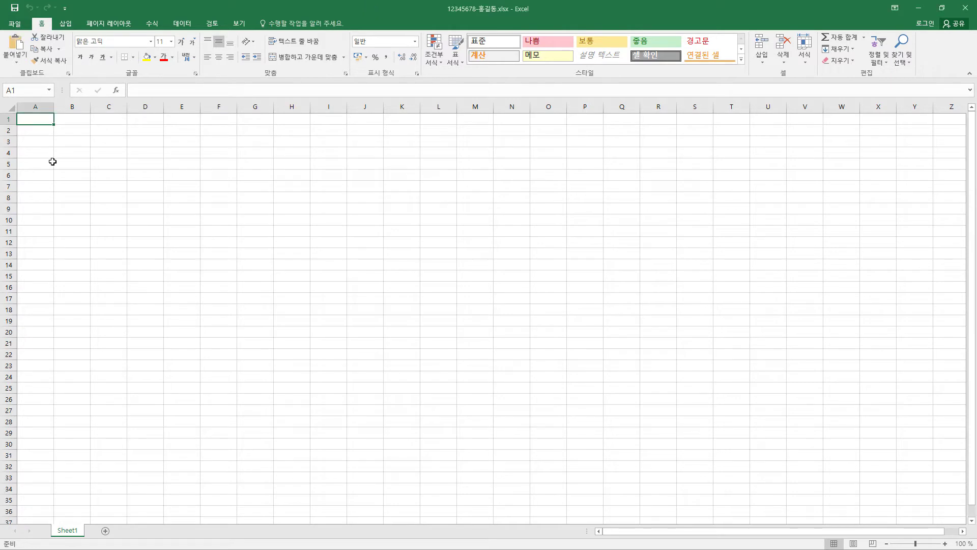
{"action": "right_click", "coordinate": [38, 104]}
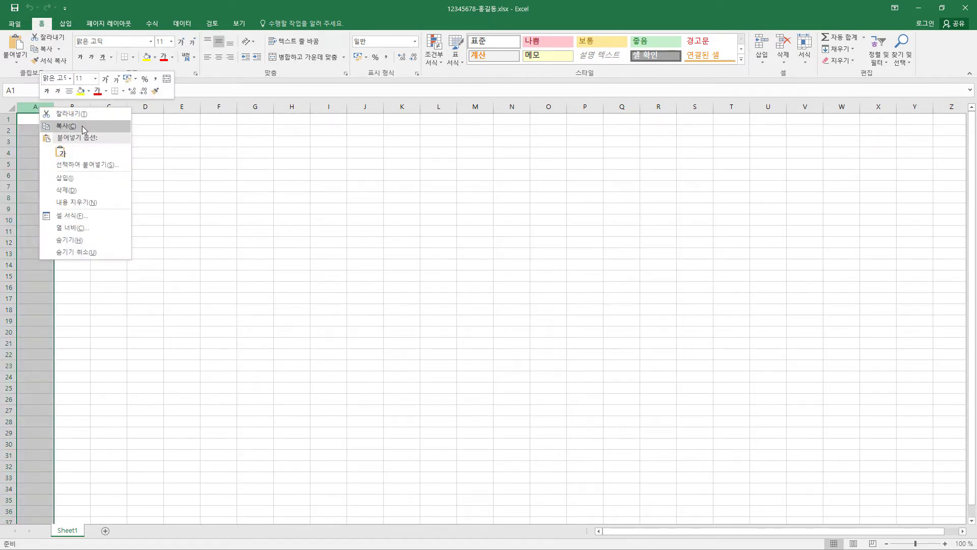
{"action": "left_click", "coordinate": [84, 227]}
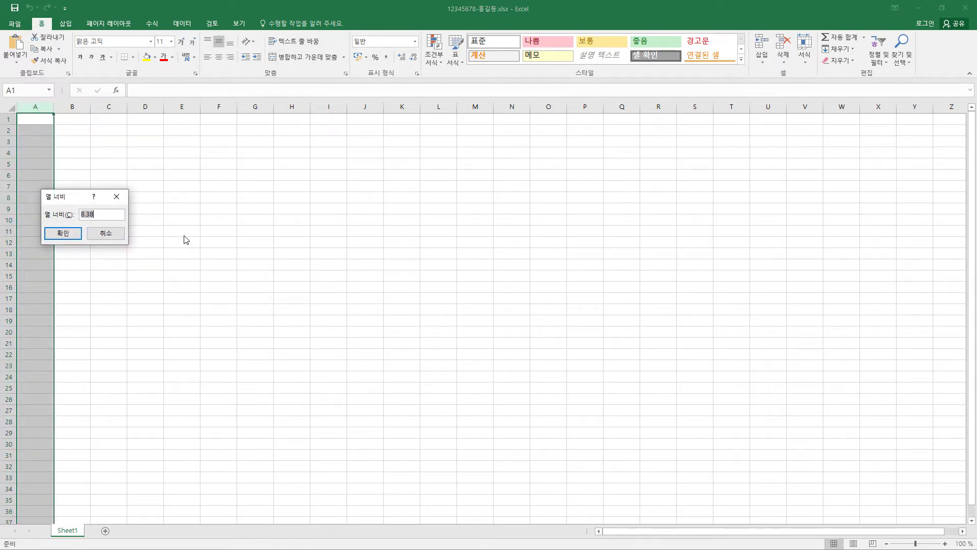
{"action": "type", "text": "1"}
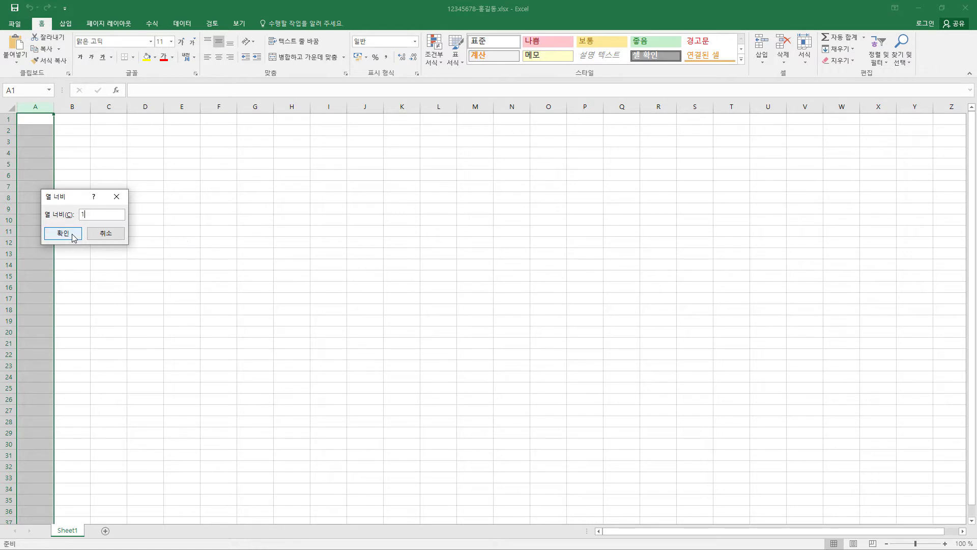
{"action": "left_click", "coordinate": [74, 236]}
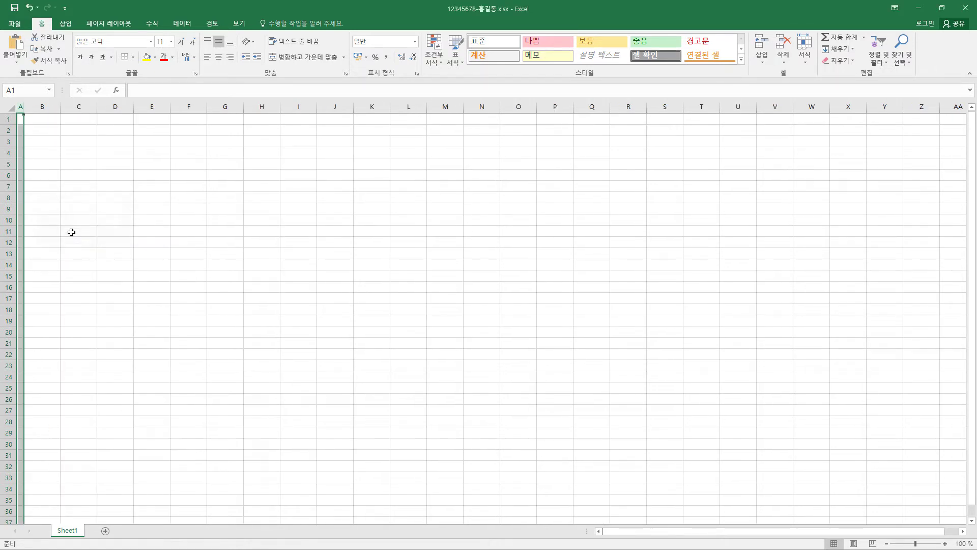
Set the font of the entire sheet to 굴림 at size 11
{"action": "left_click", "coordinate": [10, 107]}
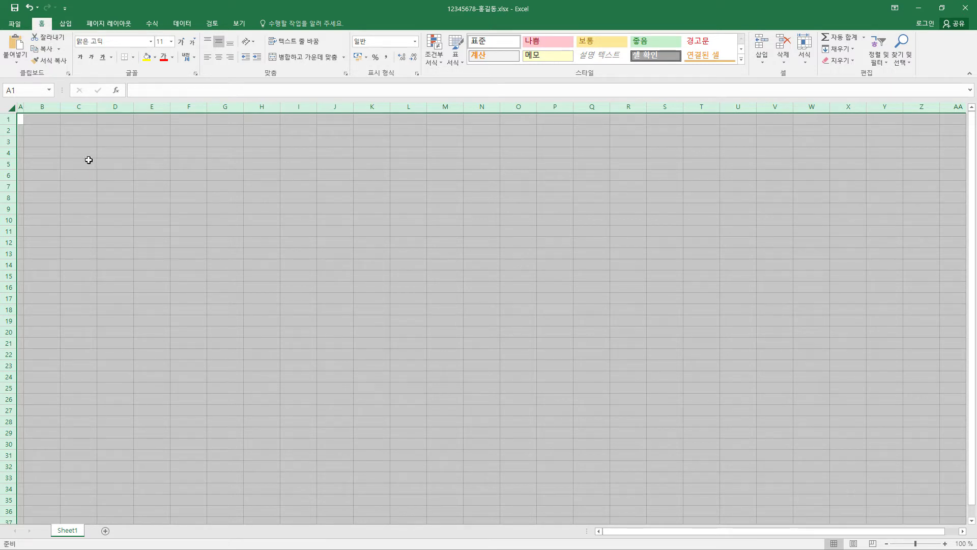
{"action": "left_click", "coordinate": [105, 46]}
{"action": "type", "text": "굴림"}
{"action": "key", "text": "Return"}
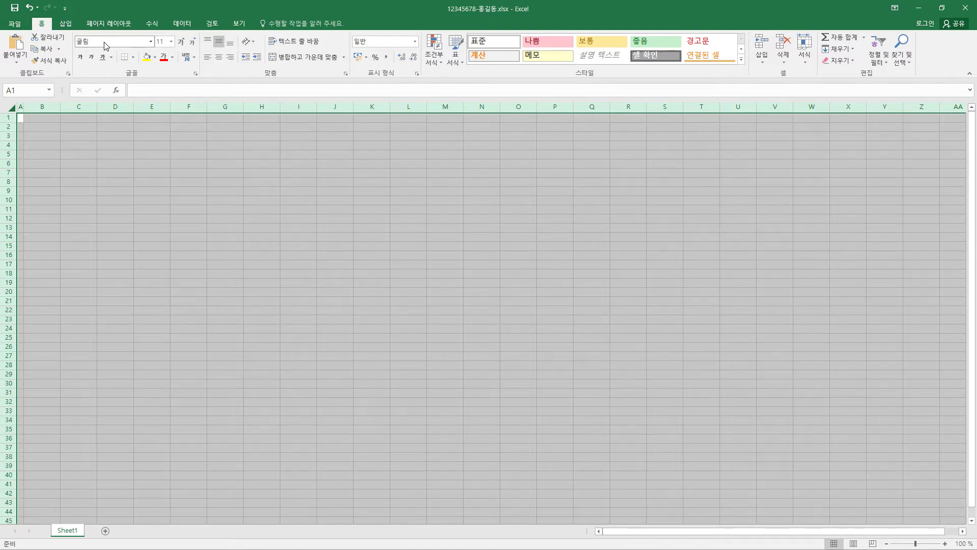
{"action": "left_click", "coordinate": [166, 43]}
{"action": "type", "text": "11"}
{"action": "key", "text": "Return"}
Make two copies of Sheet1 and rename the original sheet 제1작업
{"action": "left_click_drag", "start_coordinate": [71, 533], "coordinate": [138, 530]}
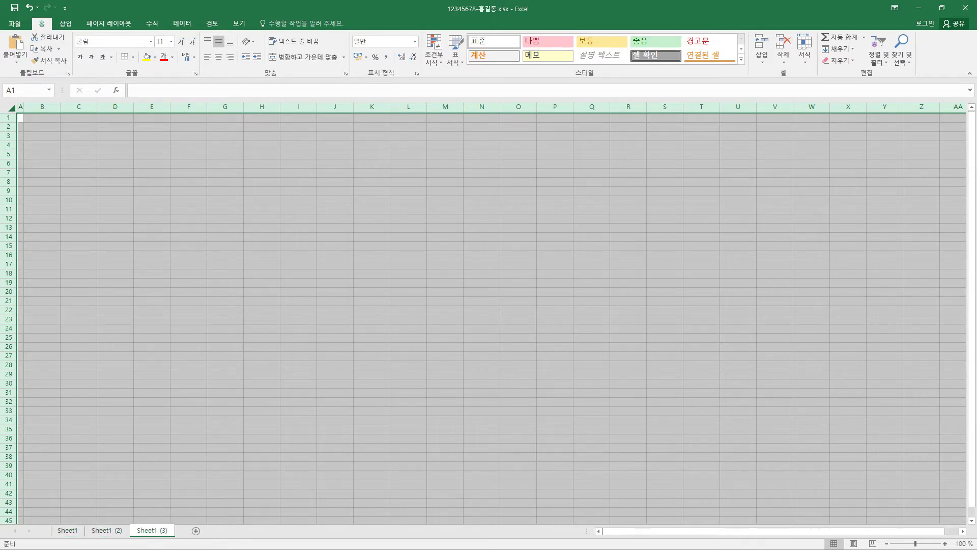
{"action": "left_click", "coordinate": [68, 531]}
{"action": "double_click", "coordinate": [68, 531]}
{"action": "type", "text": "제1"}
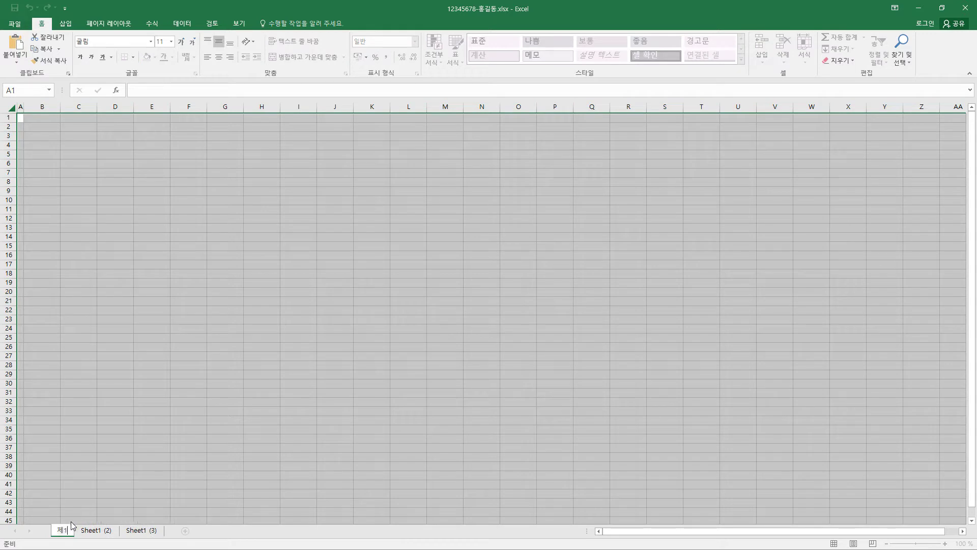
{"action": "type", "text": "작업"}
{"action": "key", "text": "Return"}
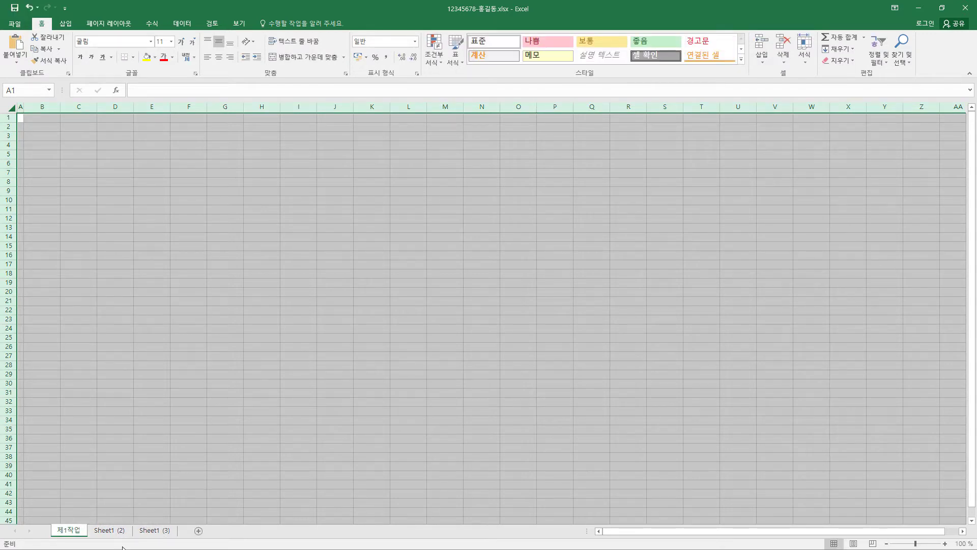
Rename the two copied sheets 제2작업 and 제3작업
{"action": "left_click", "coordinate": [113, 531]}
{"action": "double_click", "coordinate": [113, 532]}
{"action": "type", "text": "제2작"}
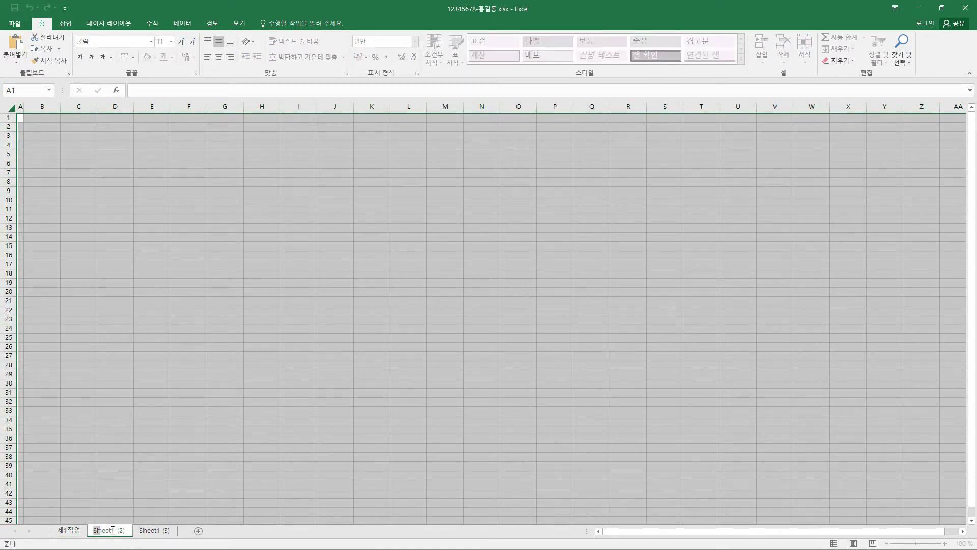
{"action": "type", "text": "업"}
{"action": "key", "text": "Return"}
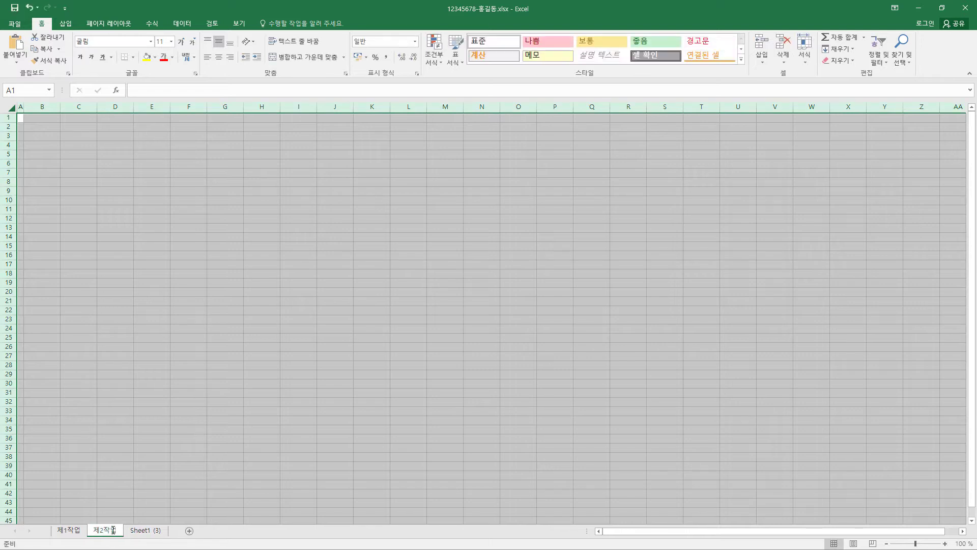
{"action": "left_click", "coordinate": [149, 530]}
{"action": "double_click", "coordinate": [151, 531]}
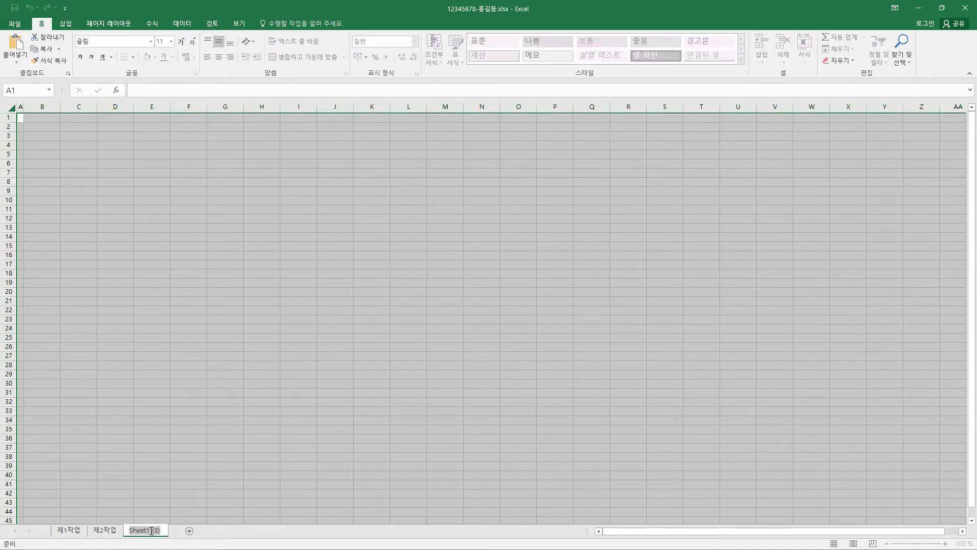
{"action": "type", "text": "제3작업"}
{"action": "key", "text": "Return"}
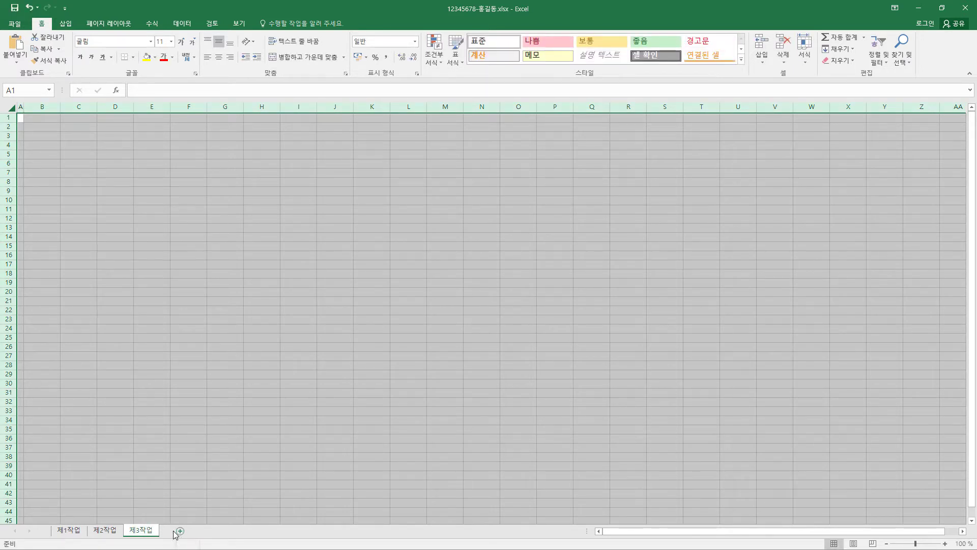
Return to the 제1작업 sheet and select cell B4
{"action": "left_click", "coordinate": [108, 533]}
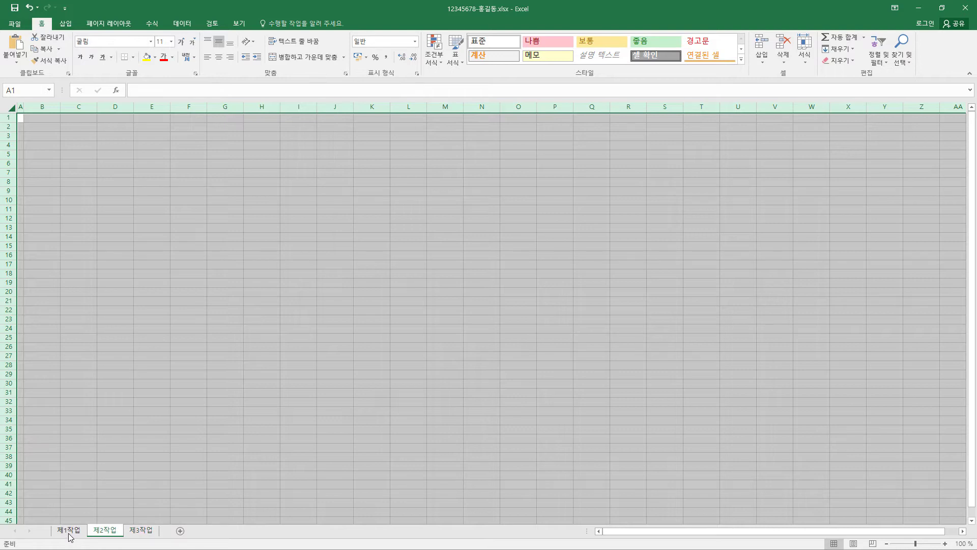
{"action": "left_click", "coordinate": [70, 534]}
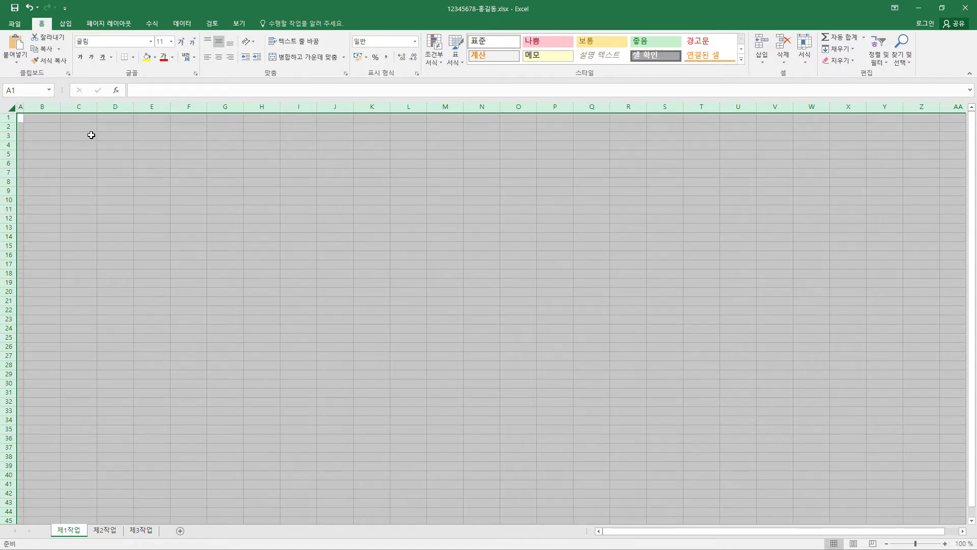
{"action": "left_click", "coordinate": [38, 146]}
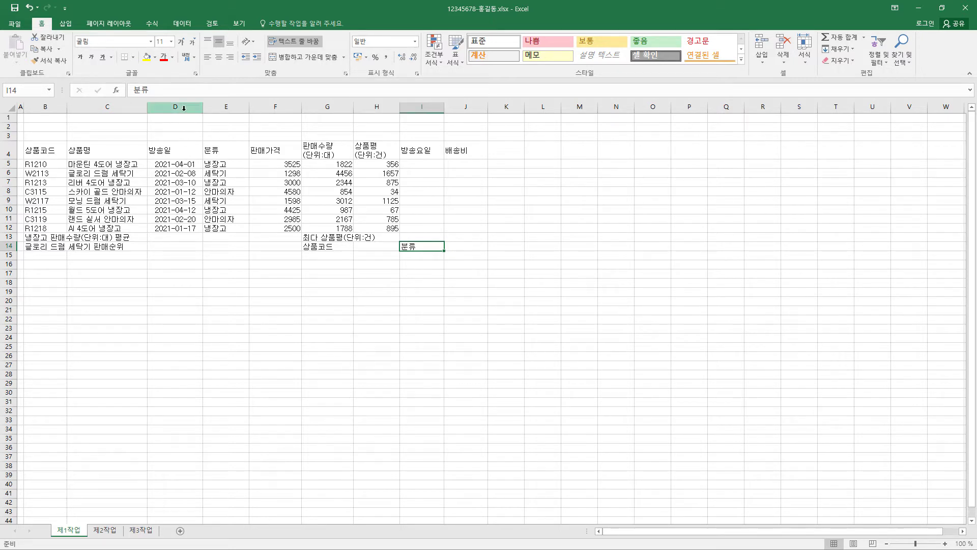
Examine the 방송일 dates in D5:D12 and the entry in cell D5
{"action": "left_click", "coordinate": [181, 167]}
{"action": "left_click_drag", "start_coordinate": [180, 167], "coordinate": [177, 229]}
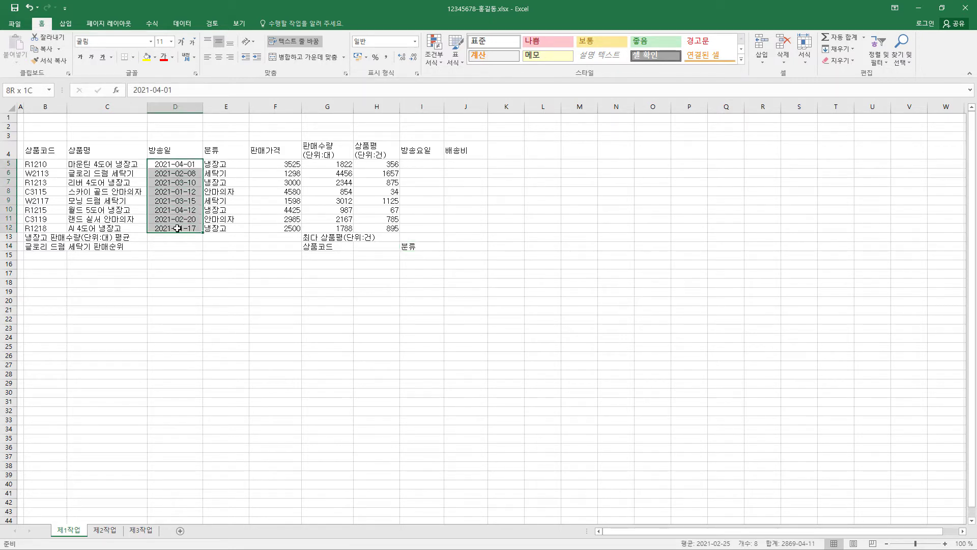
{"action": "left_click", "coordinate": [178, 166]}
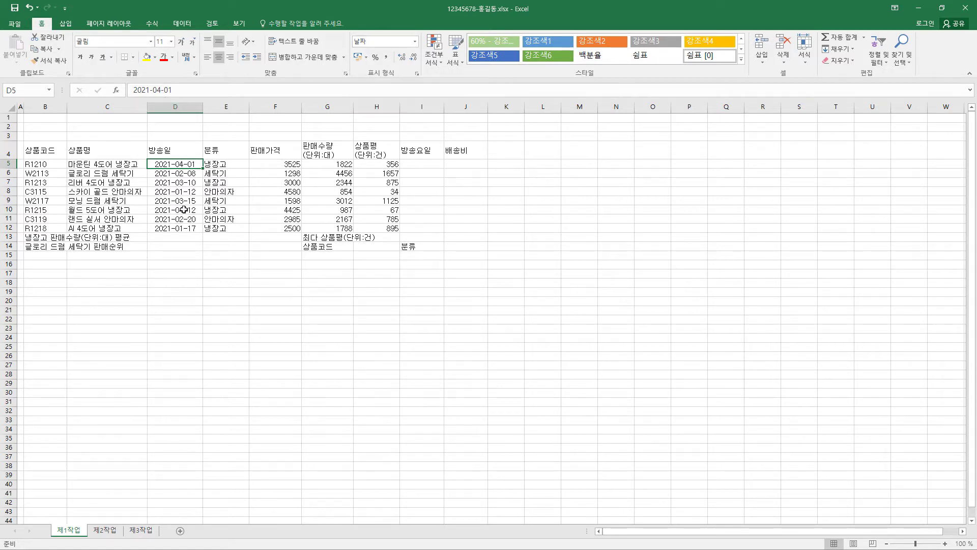
Center-align the headings in B4:J4 and all the remaining cells of the table down to J14
{"action": "left_click", "coordinate": [298, 165]}
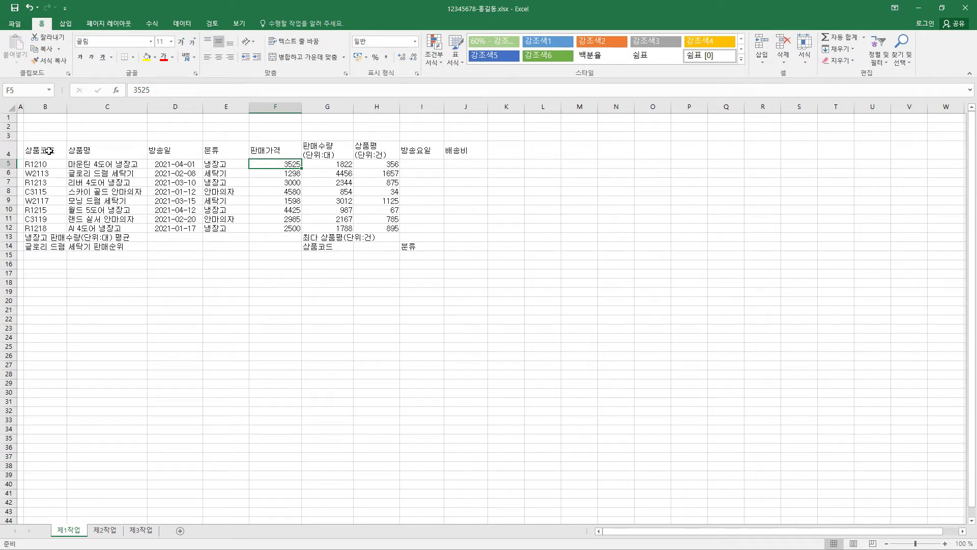
{"action": "left_click_drag", "start_coordinate": [49, 150], "coordinate": [456, 152]}
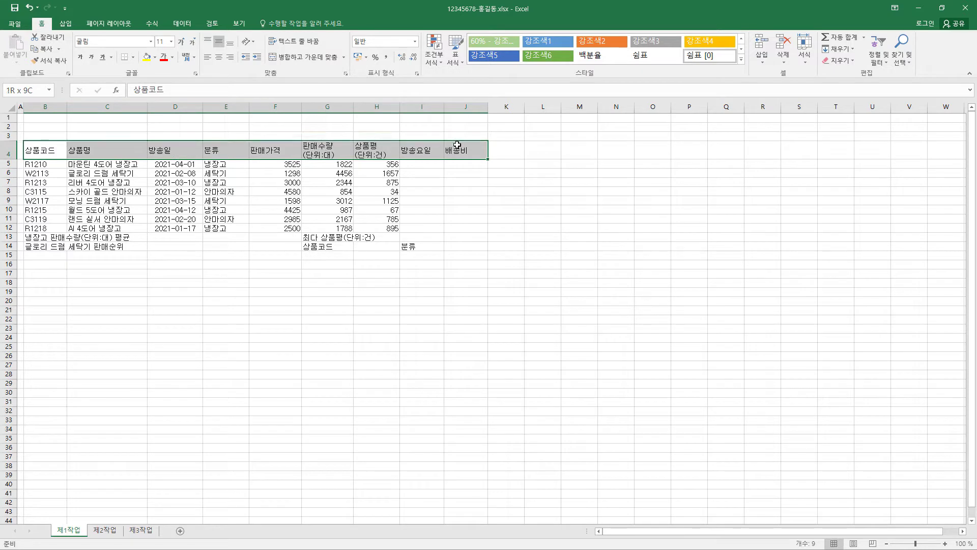
{"action": "left_click", "coordinate": [219, 57]}
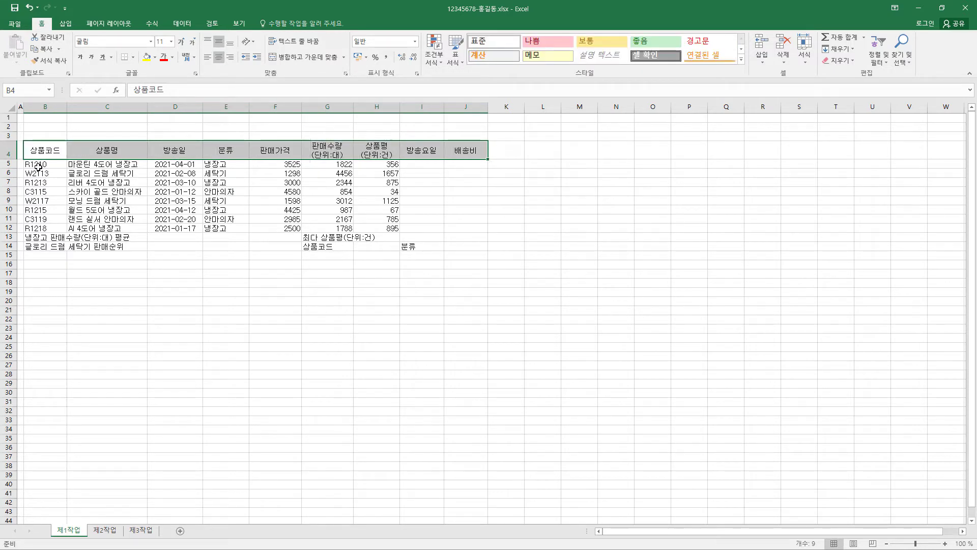
{"action": "left_click_drag", "start_coordinate": [38, 166], "coordinate": [46, 228]}
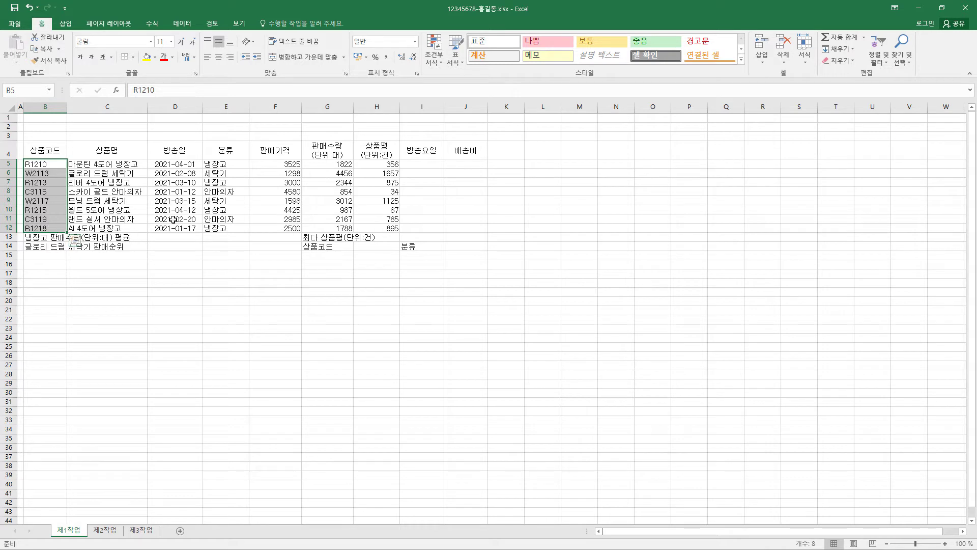
{"action": "left_click", "coordinate": [197, 230], "text": "shift"}
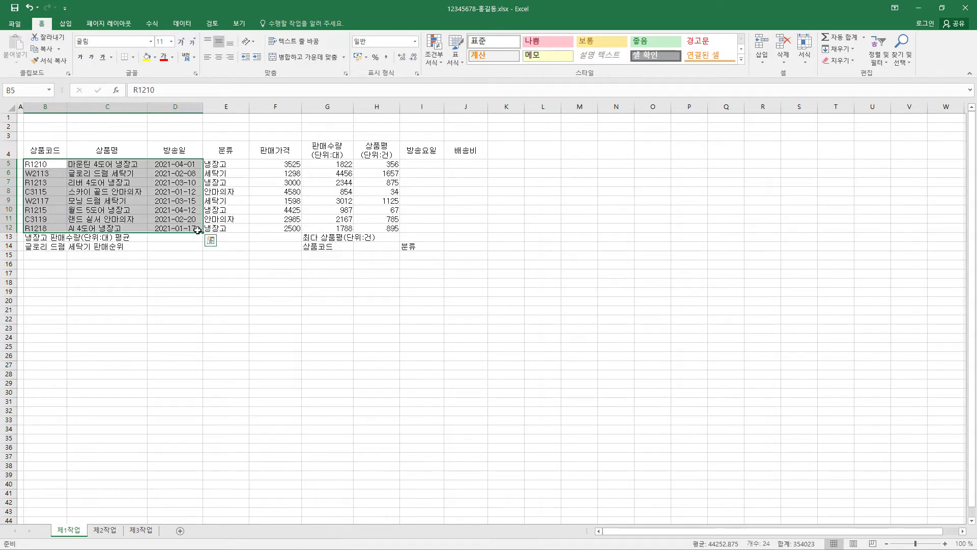
{"action": "left_click", "coordinate": [240, 229], "text": "shift"}
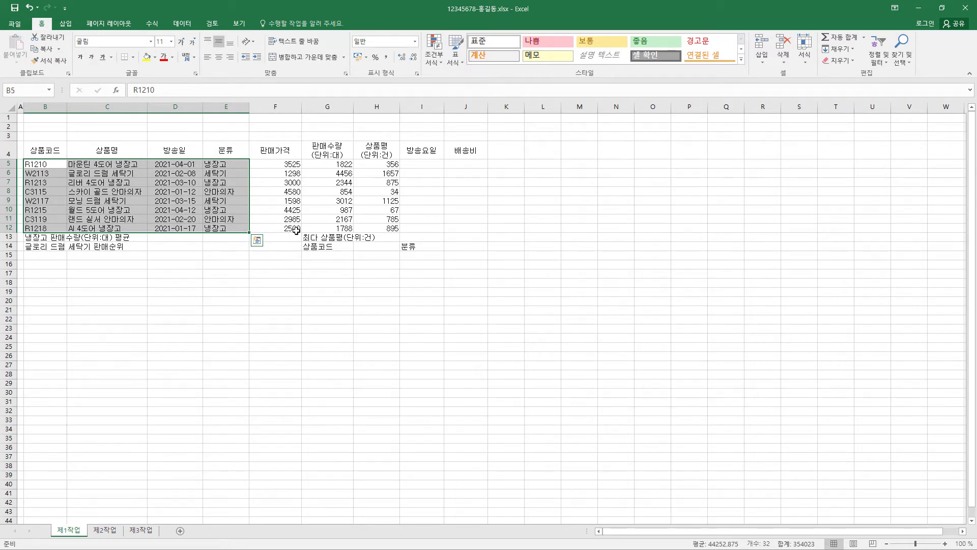
{"action": "left_click_drag", "start_coordinate": [45, 150], "coordinate": [450, 246]}
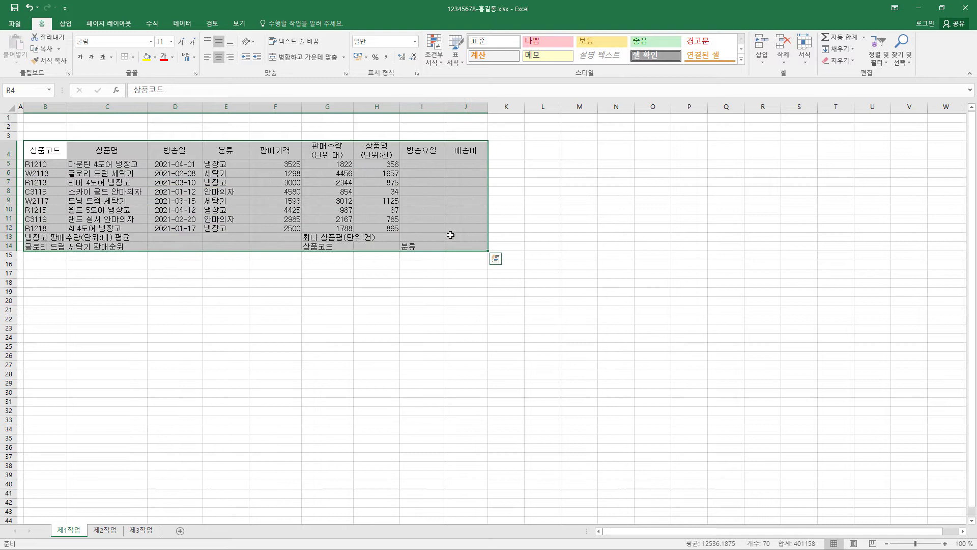
{"action": "left_click", "coordinate": [219, 56]}
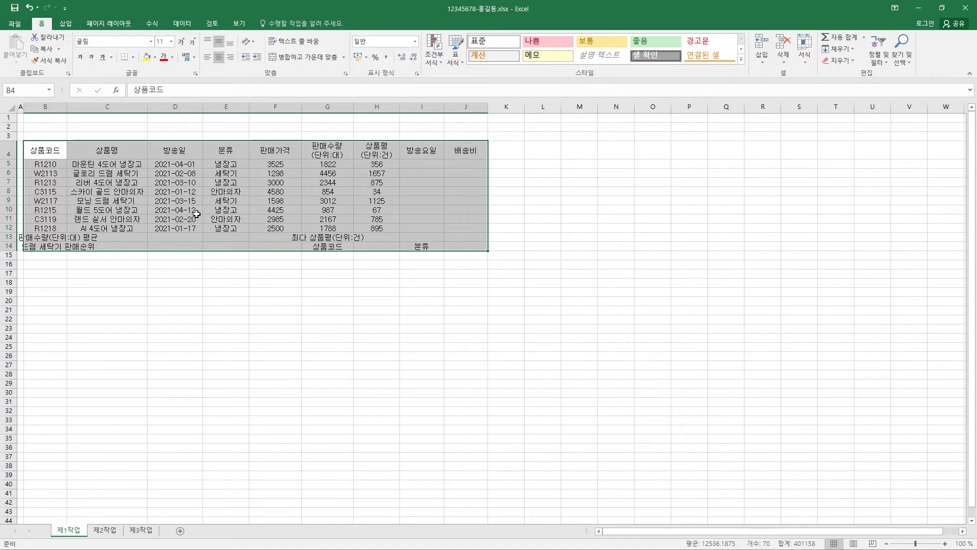
Format F5:H12 as 숫자 with the 1000 단위 구분 기호 and 0 decimal places, and turn off their center alignment
{"action": "left_click", "coordinate": [288, 164]}
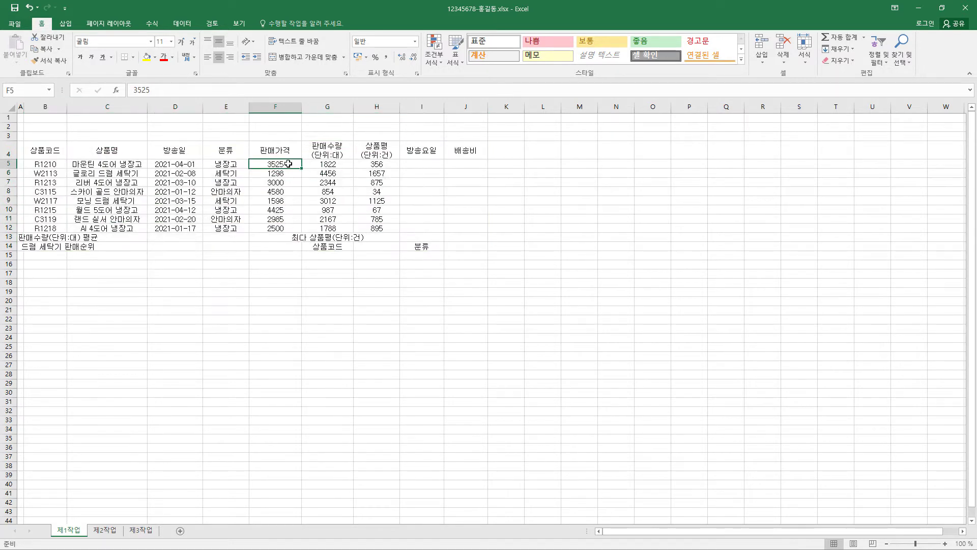
{"action": "left_click_drag", "start_coordinate": [288, 163], "coordinate": [379, 165]}
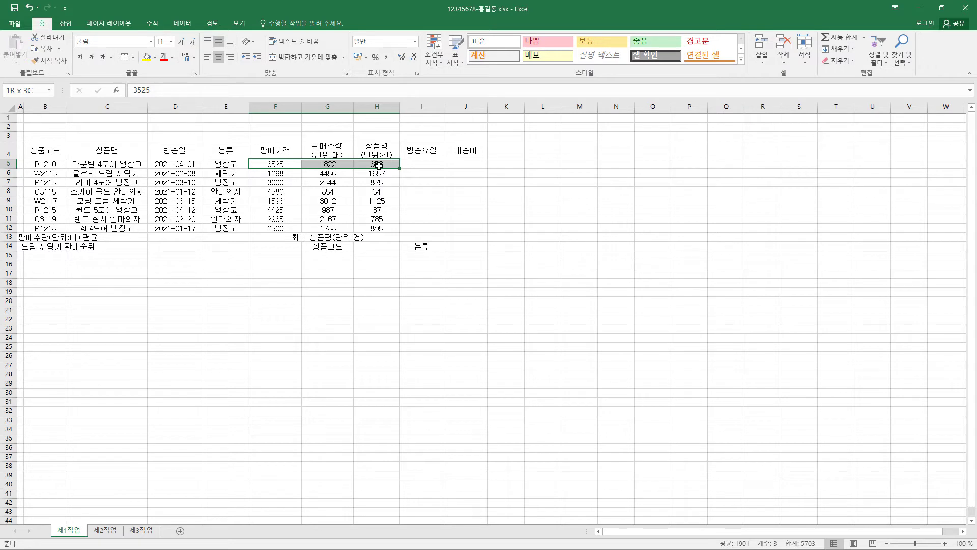
{"action": "left_click_drag", "start_coordinate": [378, 165], "coordinate": [380, 228]}
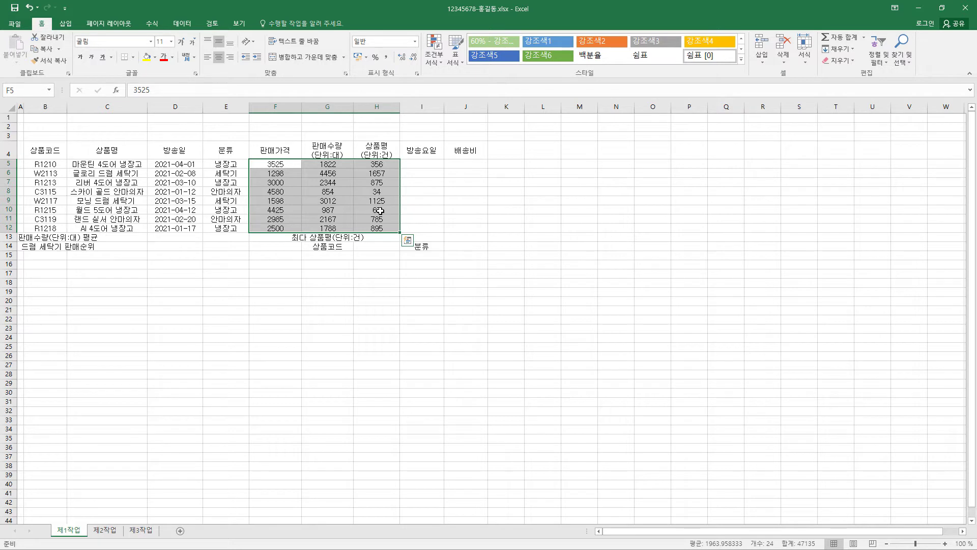
{"action": "key", "text": "ctrl+1"}
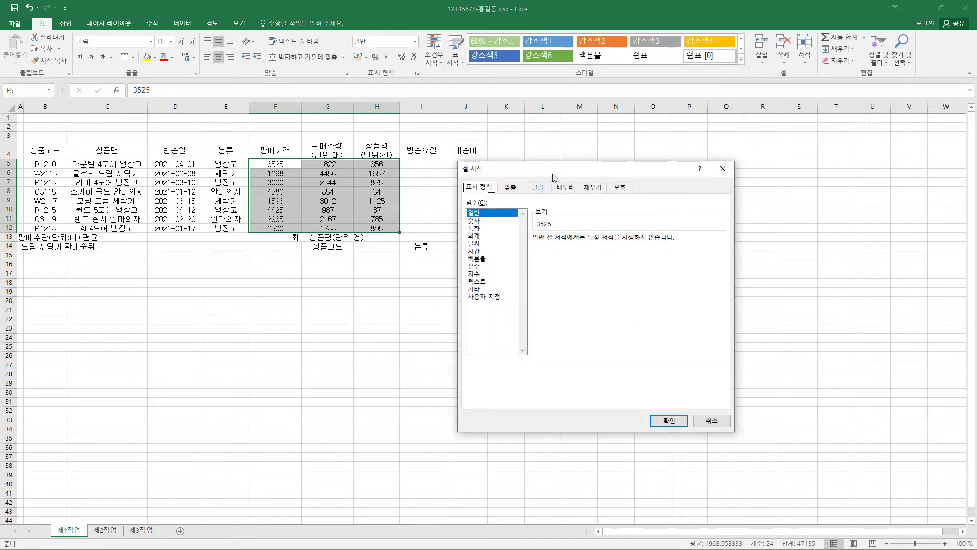
{"action": "left_click_drag", "start_coordinate": [554, 178], "coordinate": [528, 147]}
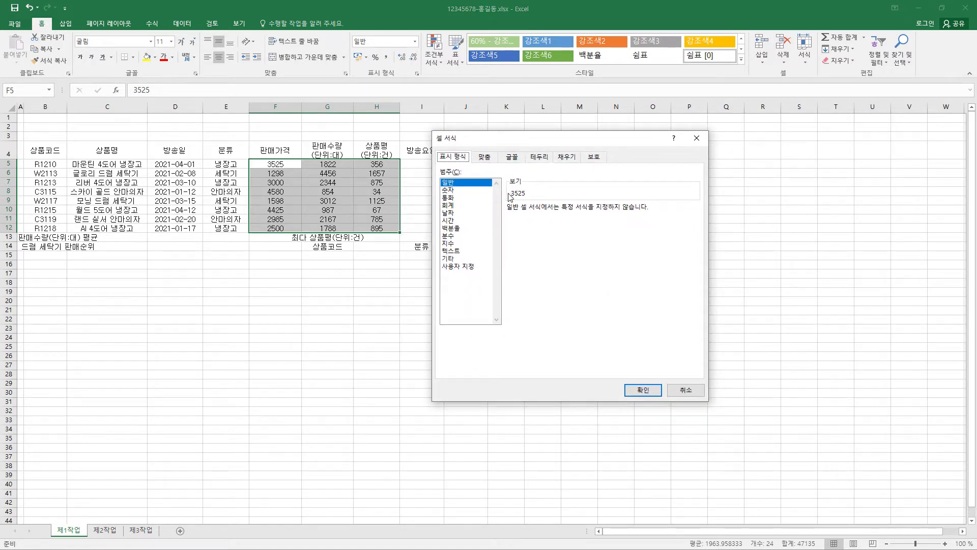
{"action": "left_click", "coordinate": [458, 190]}
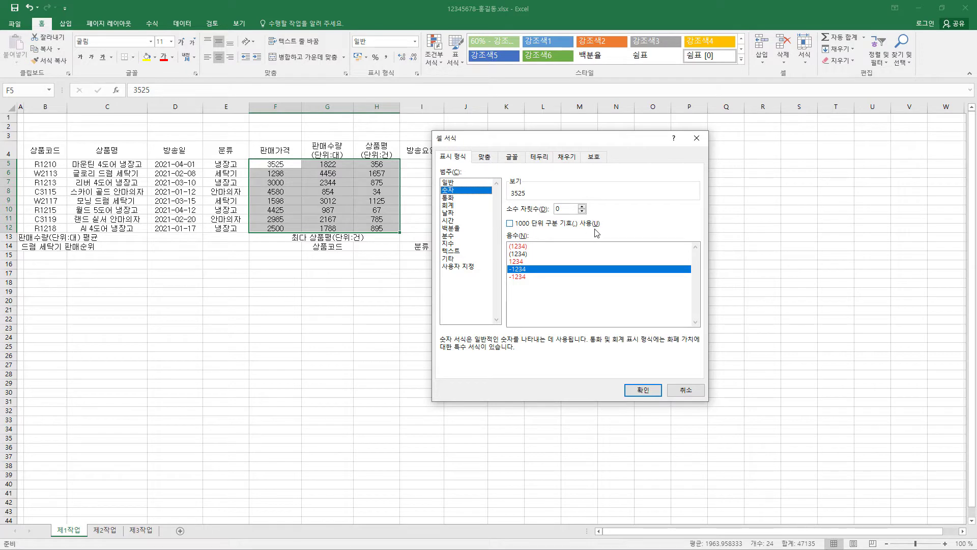
{"action": "left_click", "coordinate": [510, 223]}
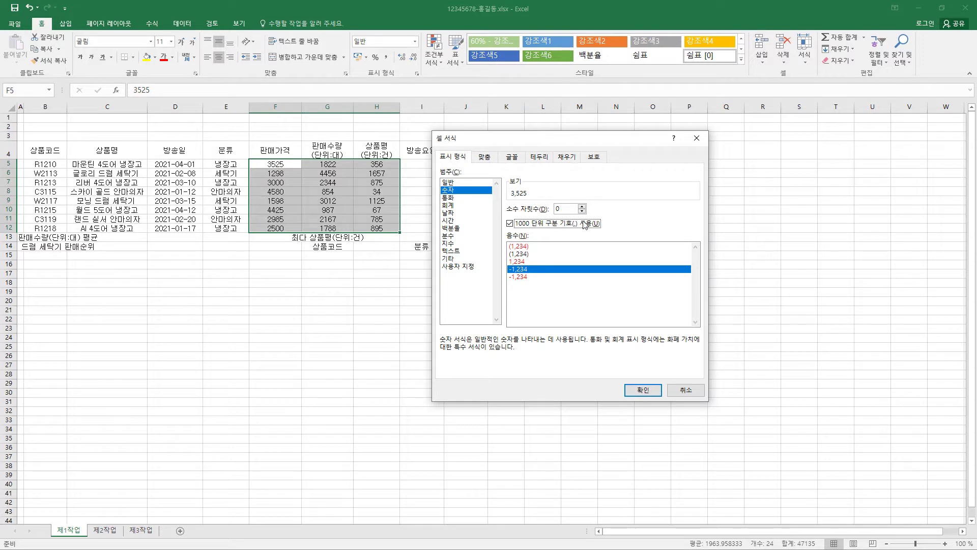
{"action": "left_click", "coordinate": [643, 390]}
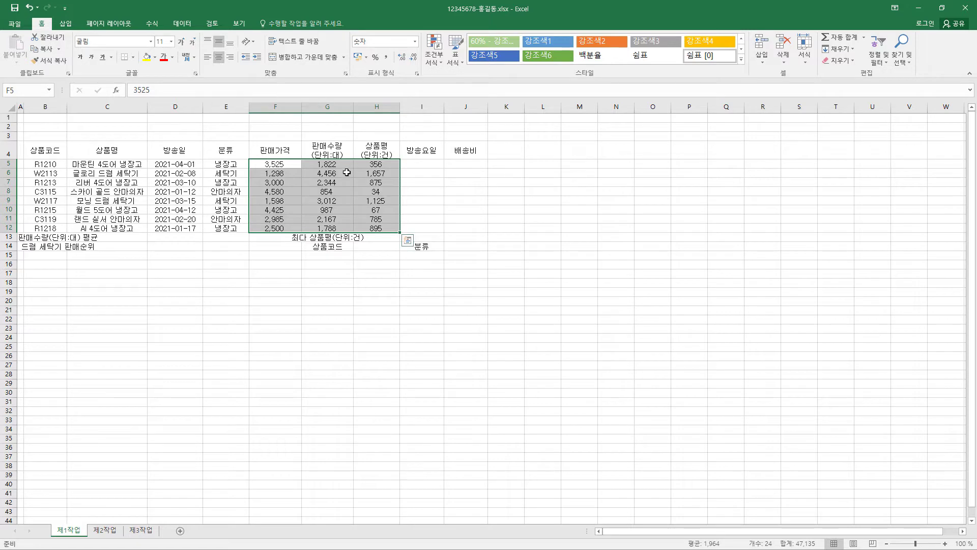
{"action": "left_click", "coordinate": [221, 60]}
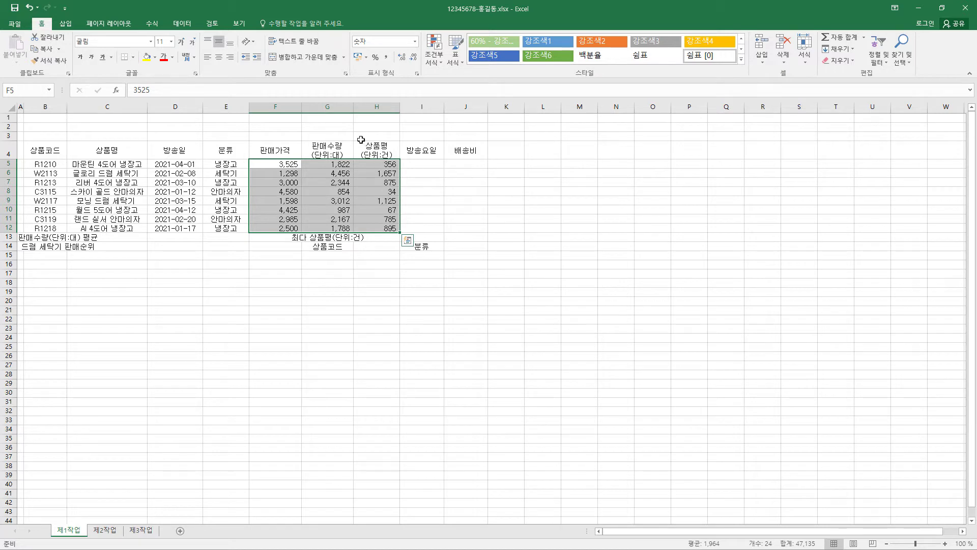
Format the 판매가격 values in F5:F12 as 회계 with the currency symbol set to 없음
{"action": "left_click_drag", "start_coordinate": [279, 164], "coordinate": [282, 228]}
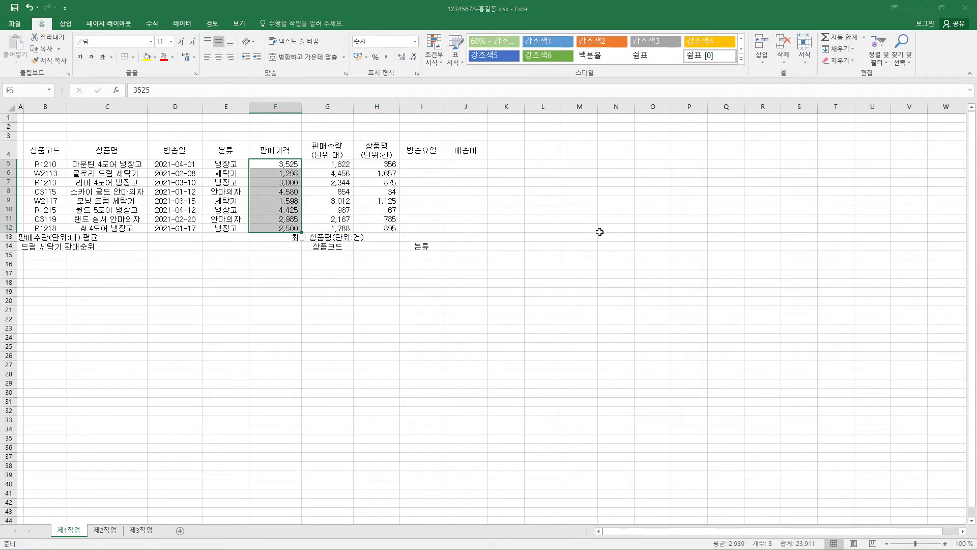
{"action": "key", "text": "ctrl+1"}
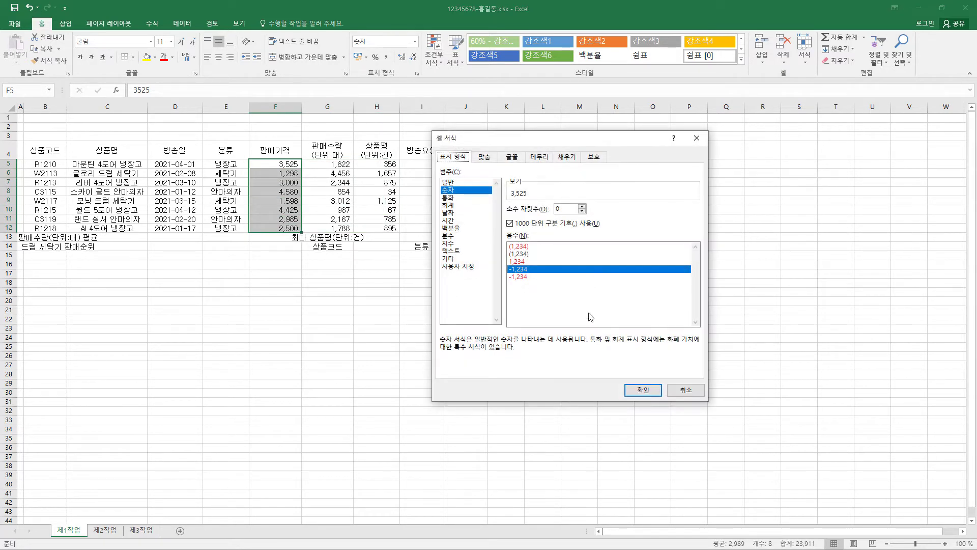
{"action": "left_click", "coordinate": [454, 206]}
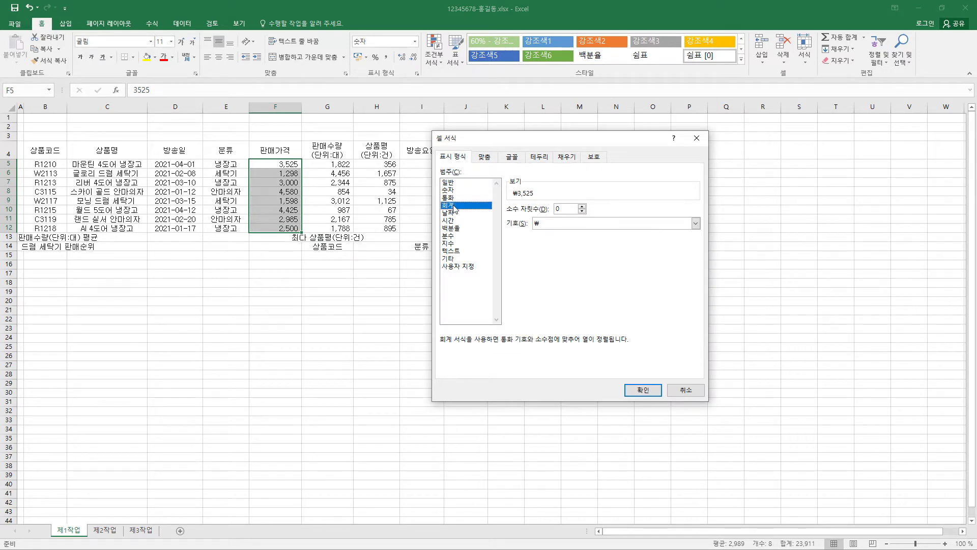
{"action": "left_click", "coordinate": [568, 227]}
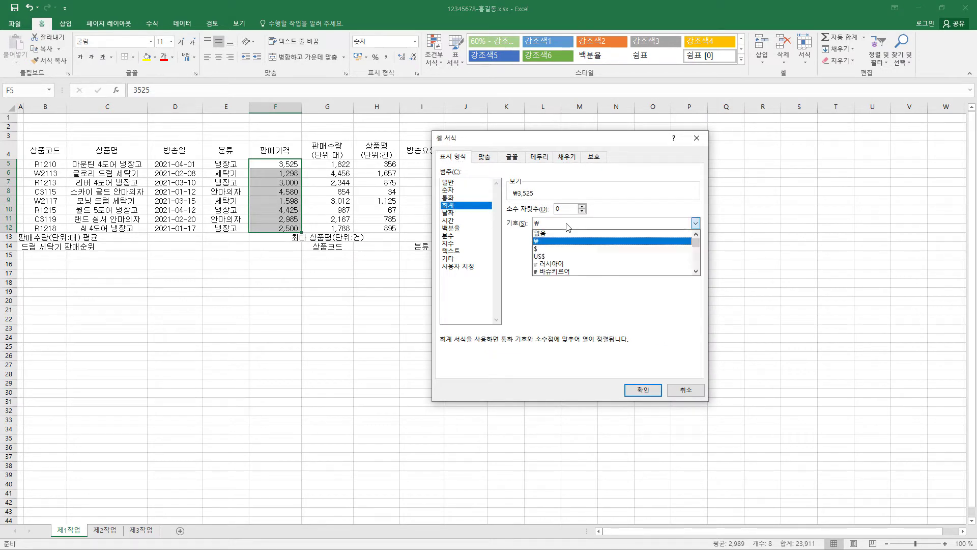
{"action": "left_click", "coordinate": [565, 238]}
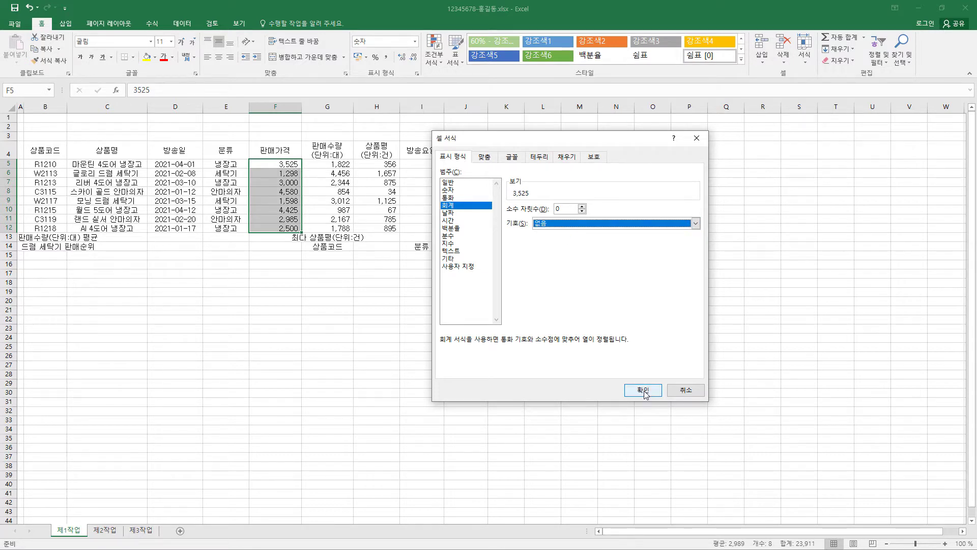
{"action": "left_click", "coordinate": [641, 391]}
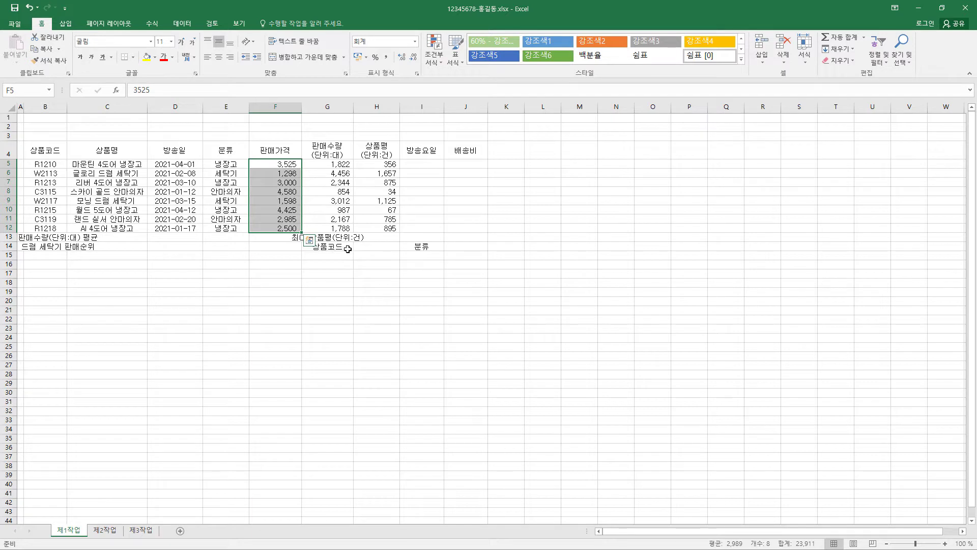
Apply a thick outside border to the table B4:J14 and replace it with all borders around every cell
{"action": "left_click", "coordinate": [377, 248]}
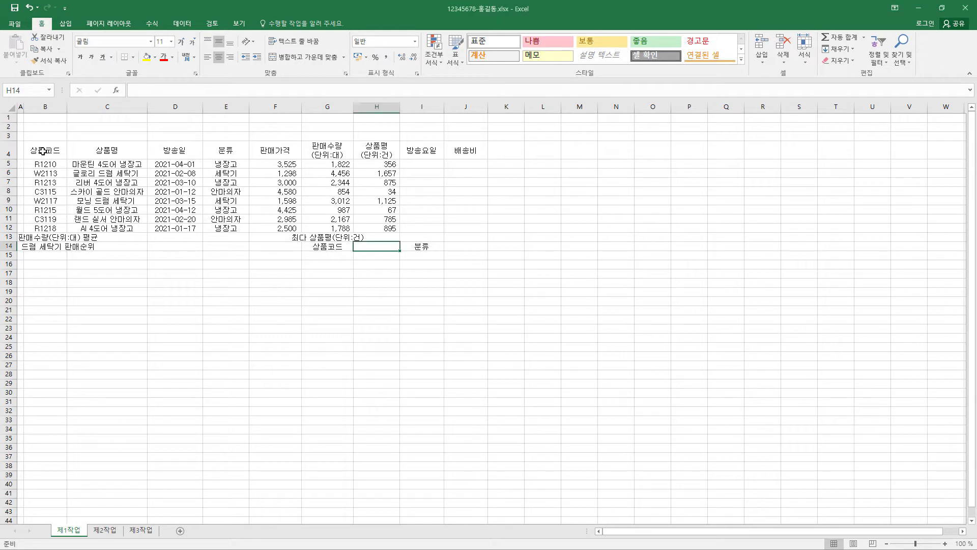
{"action": "left_click_drag", "start_coordinate": [42, 151], "coordinate": [458, 246]}
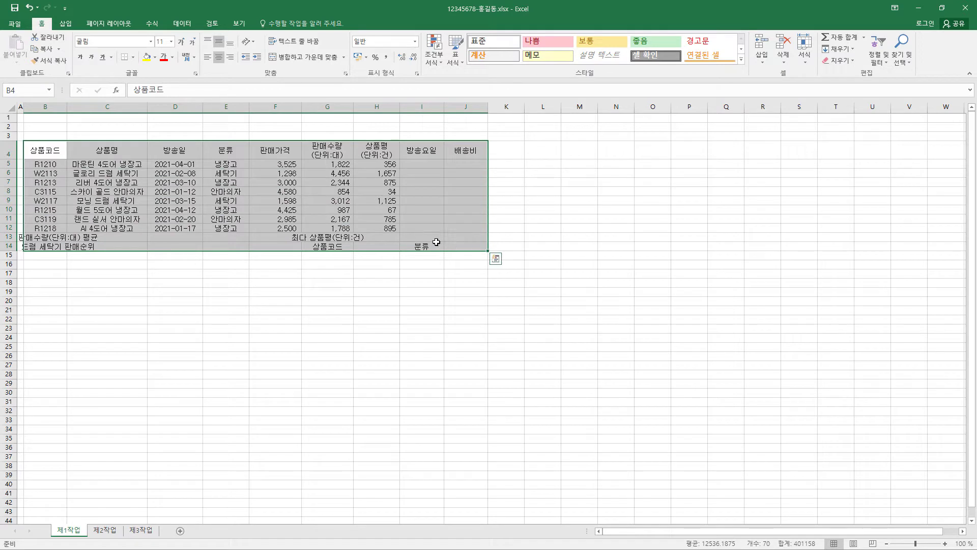
{"action": "left_click", "coordinate": [133, 57]}
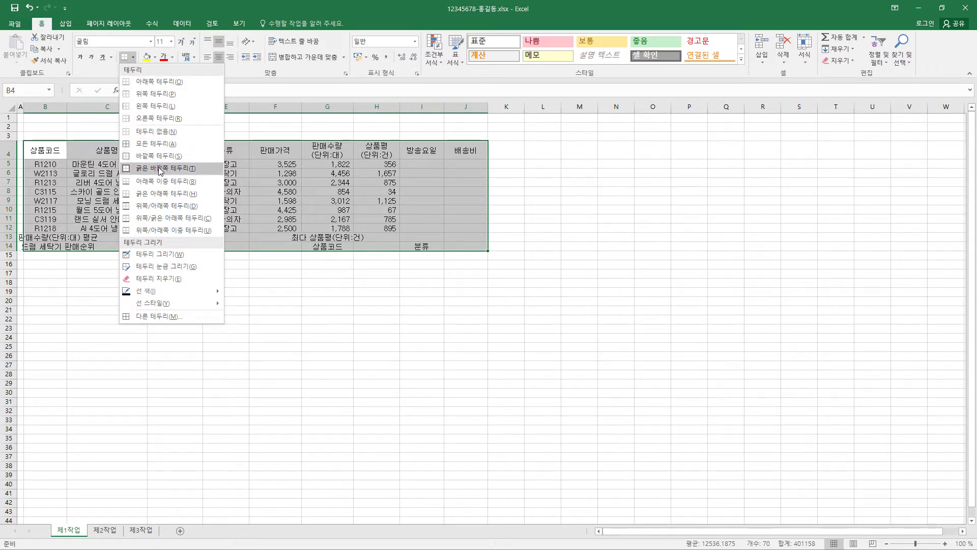
{"action": "left_click", "coordinate": [159, 168]}
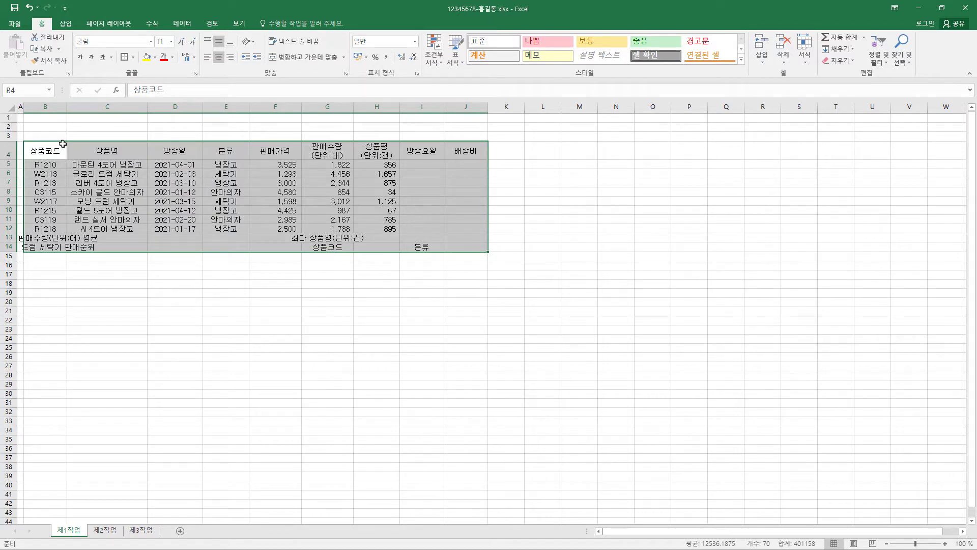
{"action": "left_click", "coordinate": [133, 57]}
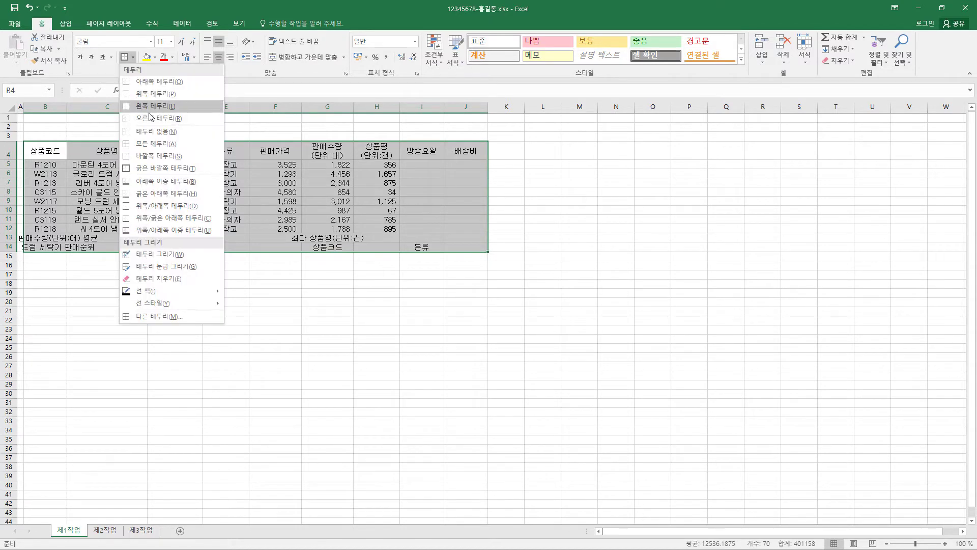
{"action": "left_click", "coordinate": [164, 145]}
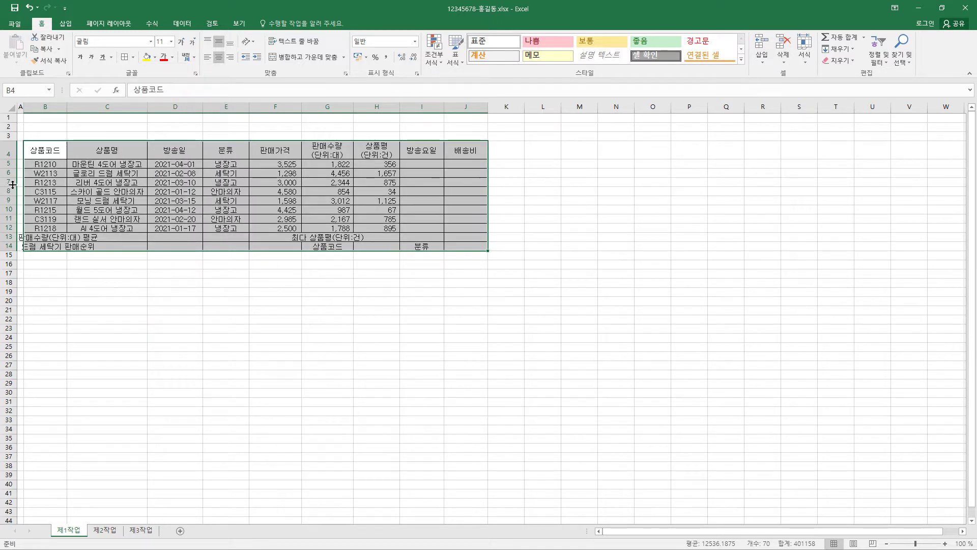
{"action": "left_click_drag", "start_coordinate": [11, 177], "coordinate": [18, 182]}
{"action": "left_click_drag", "start_coordinate": [14, 178], "coordinate": [20, 182]}
{"action": "key", "text": "ctrl+z"}
Give rows 4 to 14 one uniform height, slightly taller than the current data rows
{"action": "left_click_drag", "start_coordinate": [9, 153], "coordinate": [9, 246]}
{"action": "left_click_drag", "start_coordinate": [12, 204], "coordinate": [12, 208]}
{"action": "left_click", "coordinate": [175, 248]}
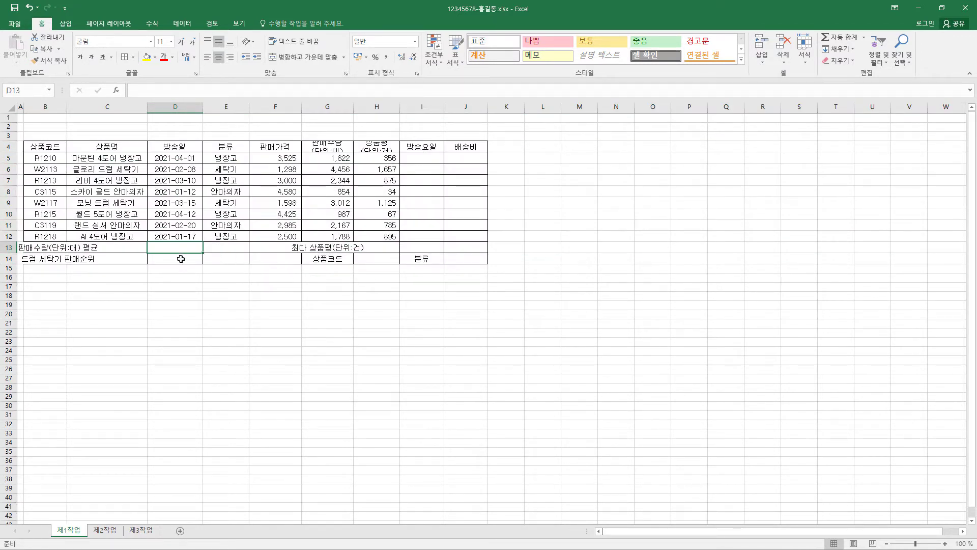
Merge and center the cell ranges B13:D13, B14:D14, F13:F14 and G13:I13 separately in one operation
{"action": "left_click", "coordinate": [48, 249]}
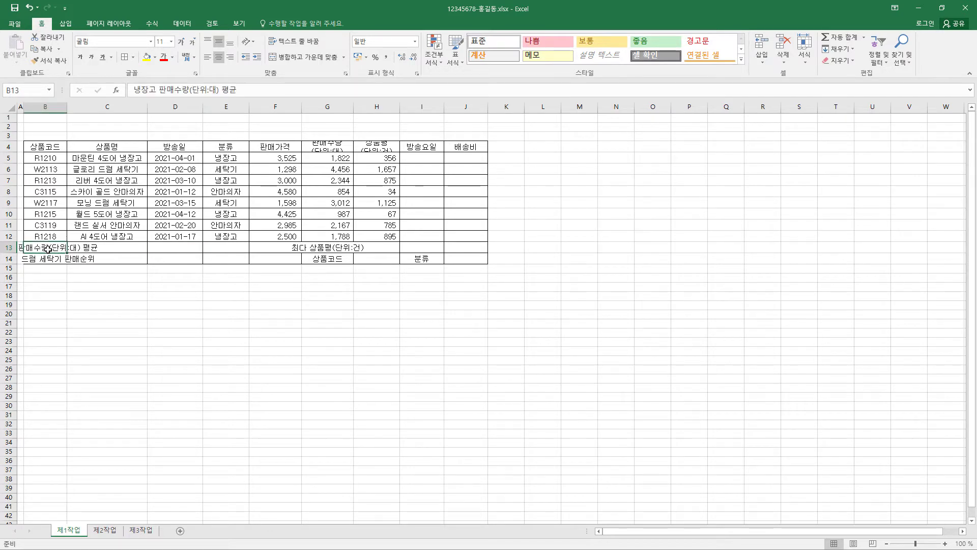
{"action": "left_click_drag", "start_coordinate": [48, 249], "coordinate": [161, 250]}
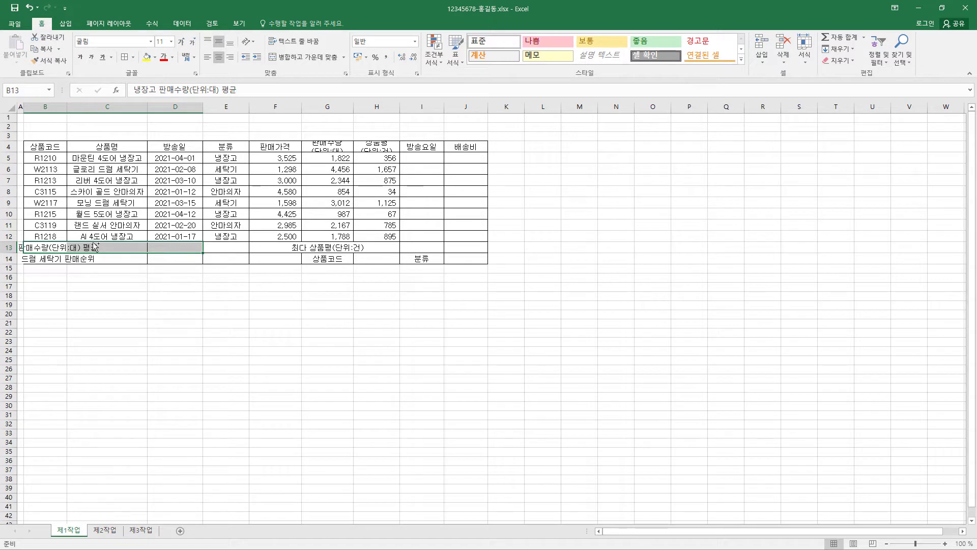
{"action": "left_click_drag", "start_coordinate": [46, 260], "coordinate": [164, 259]}
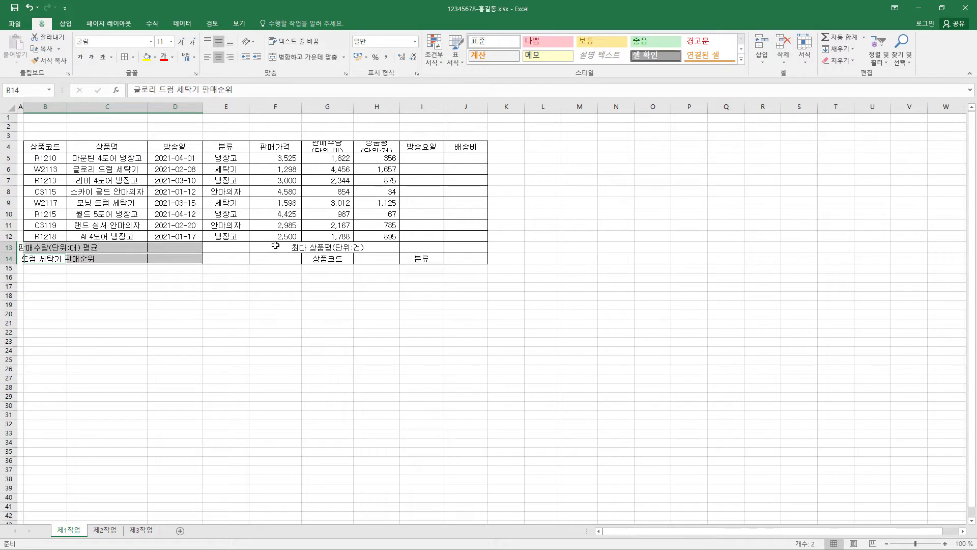
{"action": "left_click_drag", "start_coordinate": [276, 246], "coordinate": [275, 255]}
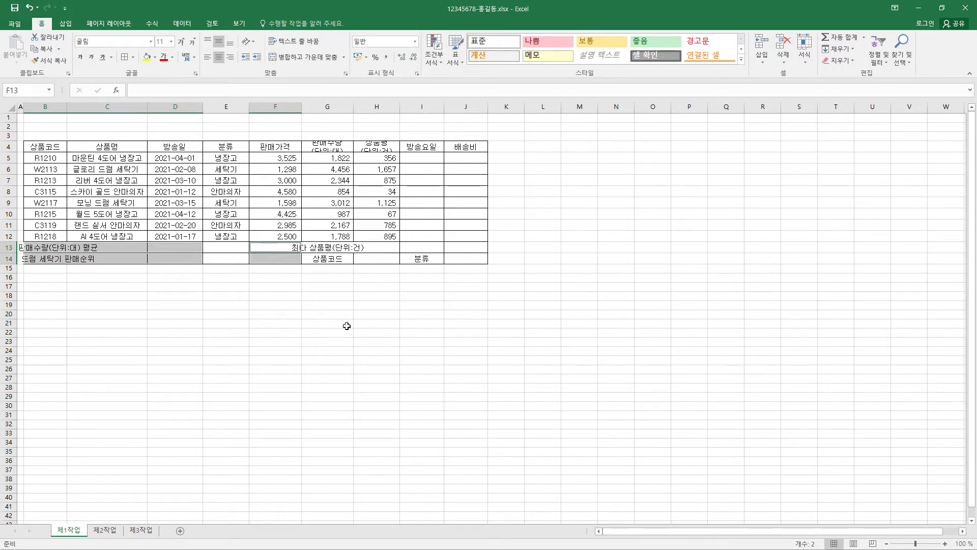
{"action": "left_click", "coordinate": [324, 248], "text": "ctrl"}
{"action": "left_click_drag", "start_coordinate": [324, 247], "coordinate": [402, 248]}
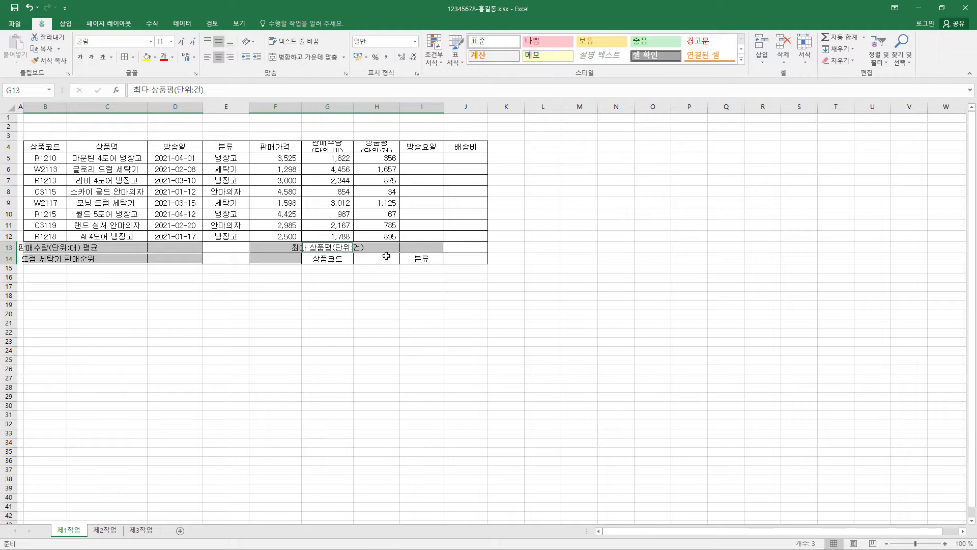
{"action": "left_click", "coordinate": [321, 58]}
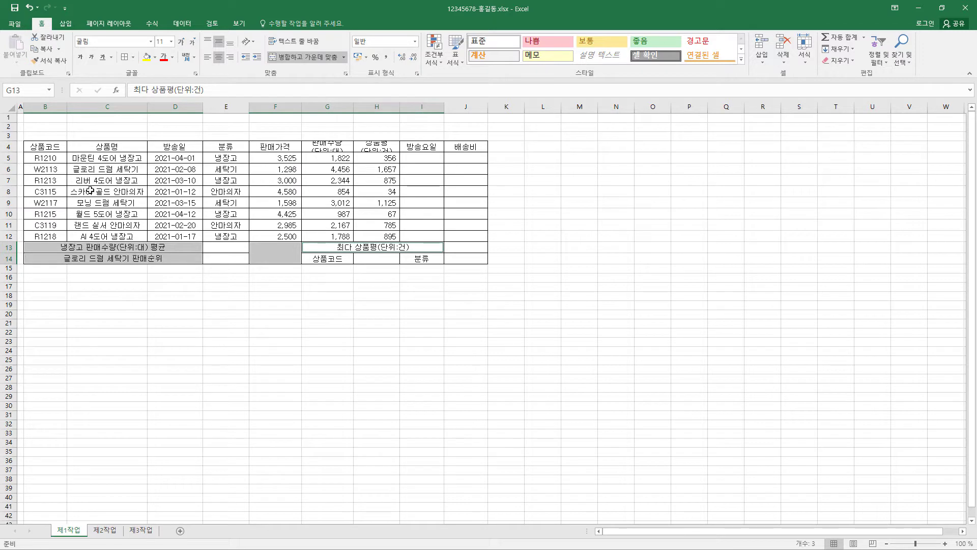
Fill the header row B4:J4 and the label cells G14 and I14 with orange, and make row 4 tall enough for the two-line headers
{"action": "left_click_drag", "start_coordinate": [45, 148], "coordinate": [460, 157]}
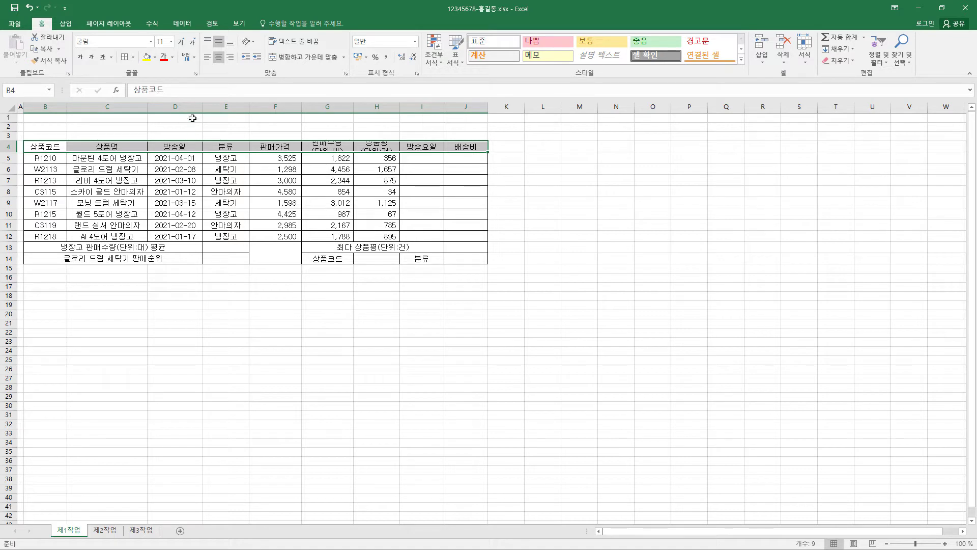
{"action": "left_click", "coordinate": [154, 60]}
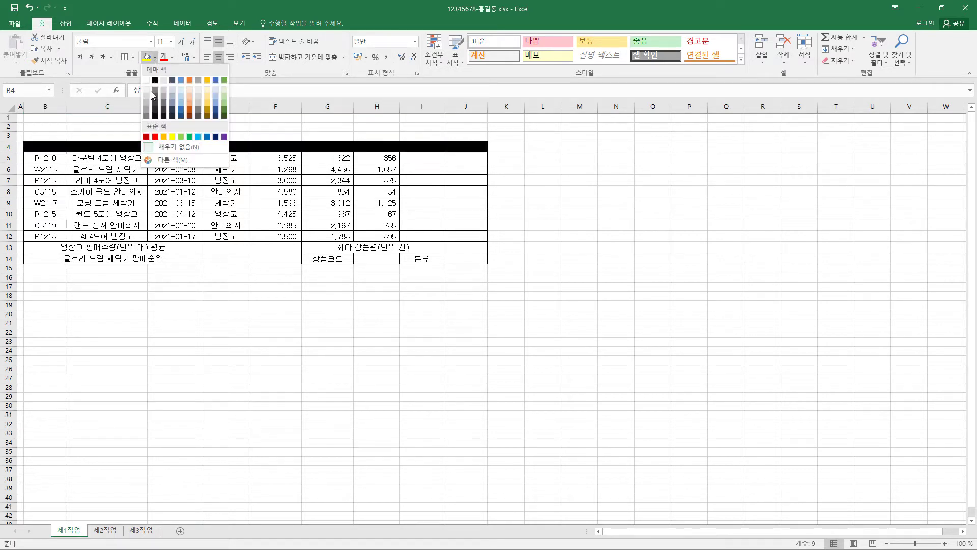
{"action": "left_click", "coordinate": [164, 136]}
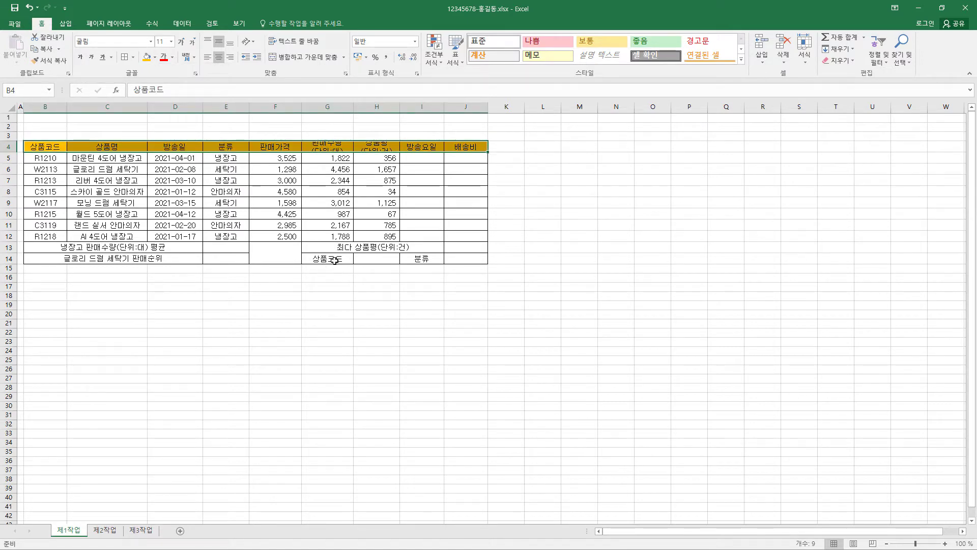
{"action": "left_click", "coordinate": [335, 261]}
{"action": "left_click", "coordinate": [423, 259], "text": "ctrl"}
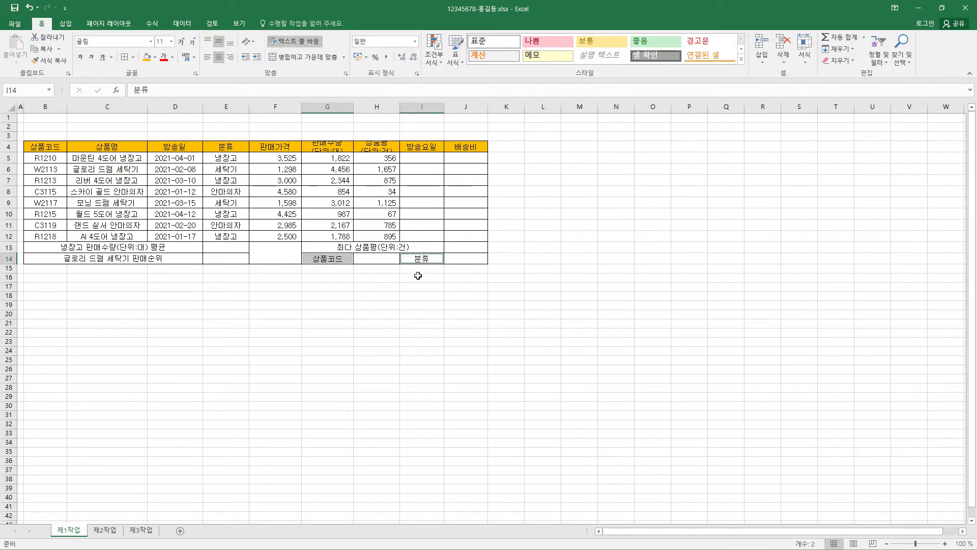
{"action": "left_click", "coordinate": [146, 59]}
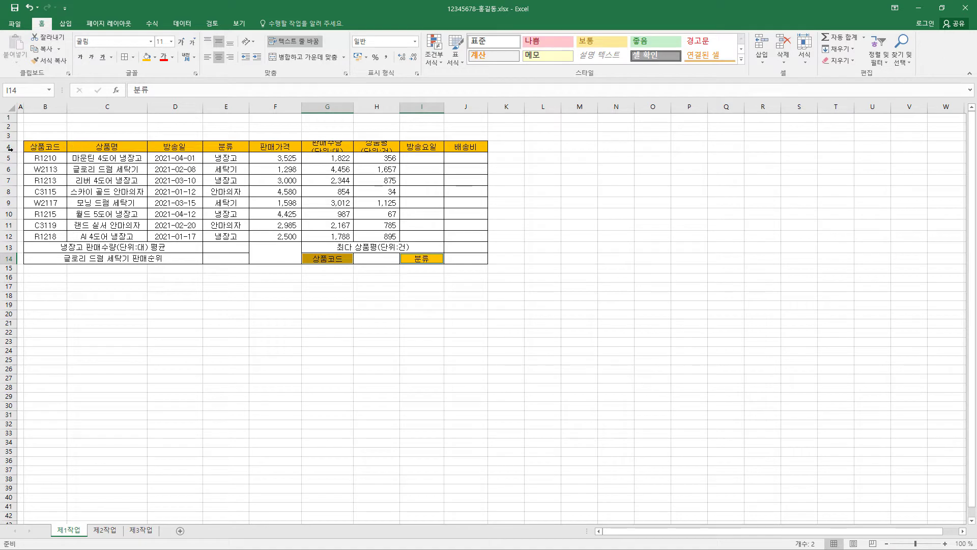
{"action": "left_click_drag", "start_coordinate": [13, 149], "coordinate": [12, 161]}
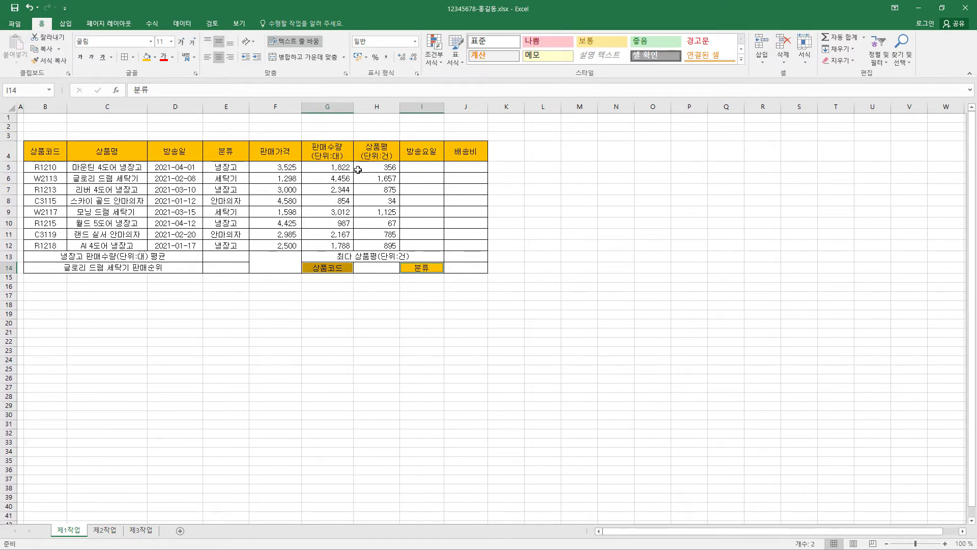
Remove the second line (단위:대) from the 판매수량 header in G4 and enter it again after a line break
{"action": "left_click", "coordinate": [334, 155]}
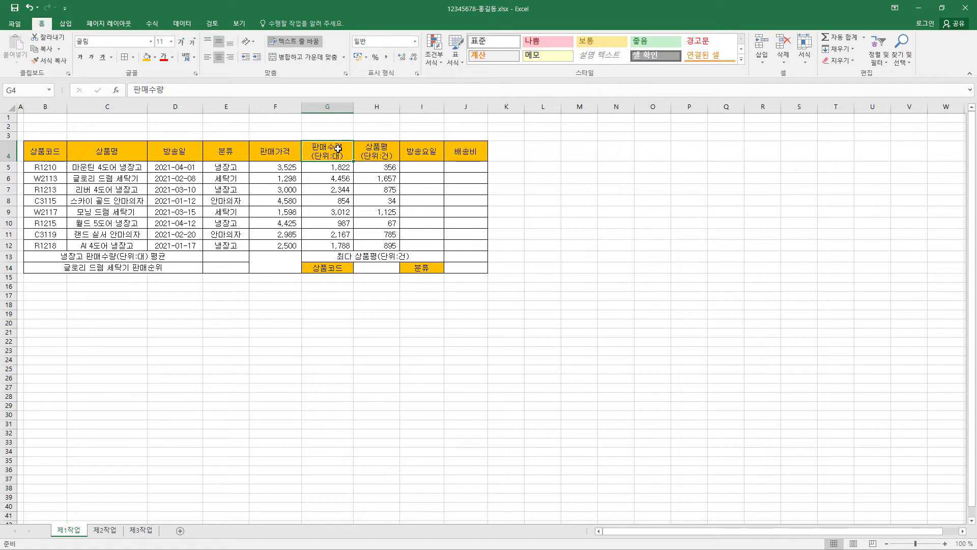
{"action": "double_click", "coordinate": [338, 148]}
{"action": "left_click_drag", "start_coordinate": [312, 157], "coordinate": [344, 157]}
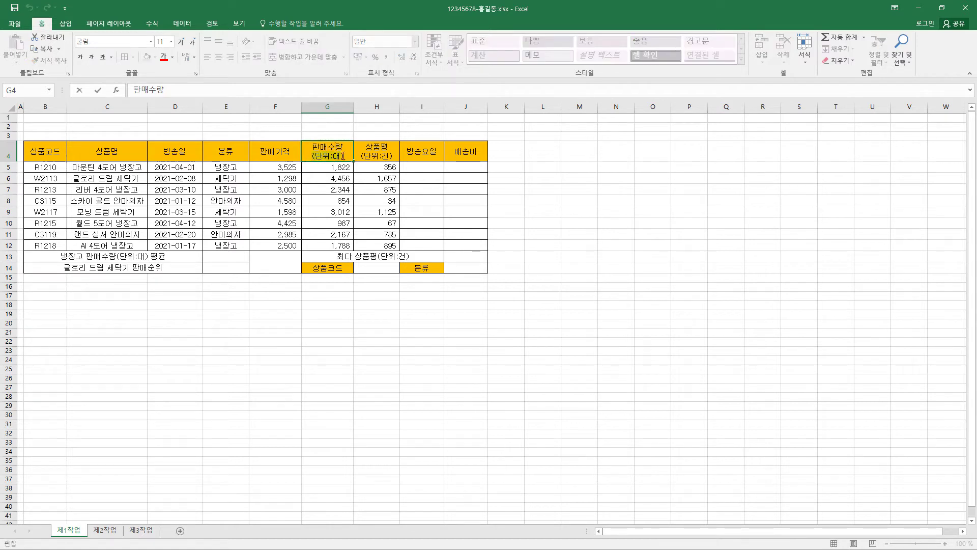
{"action": "key", "text": "ctrl+x"}
{"action": "key", "text": "BackSpace"}
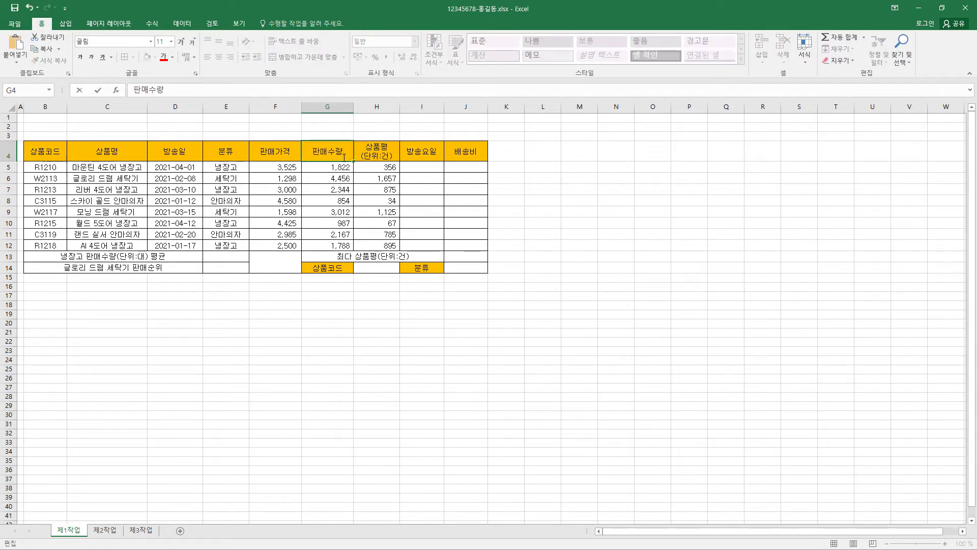
{"action": "left_click", "coordinate": [322, 170]}
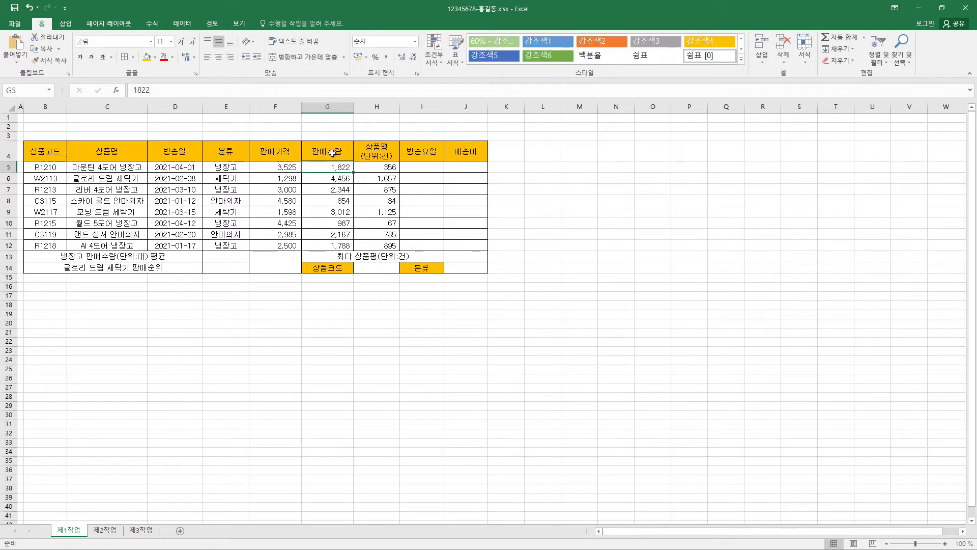
{"action": "left_click", "coordinate": [334, 153]}
{"action": "double_click", "coordinate": [341, 151]}
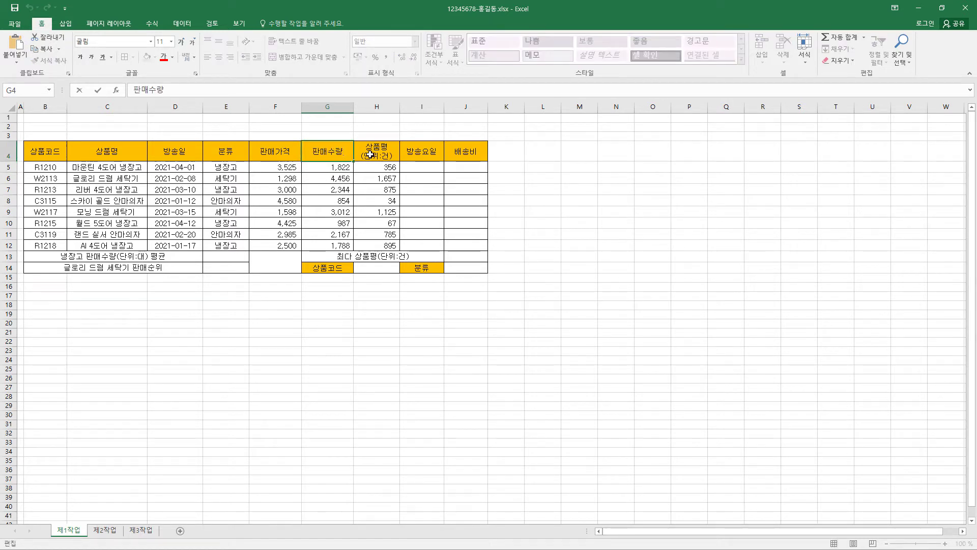
{"action": "key", "text": "alt+Return"}
{"action": "type", "text": "(단위:대)"}
{"action": "key", "text": "Return"}
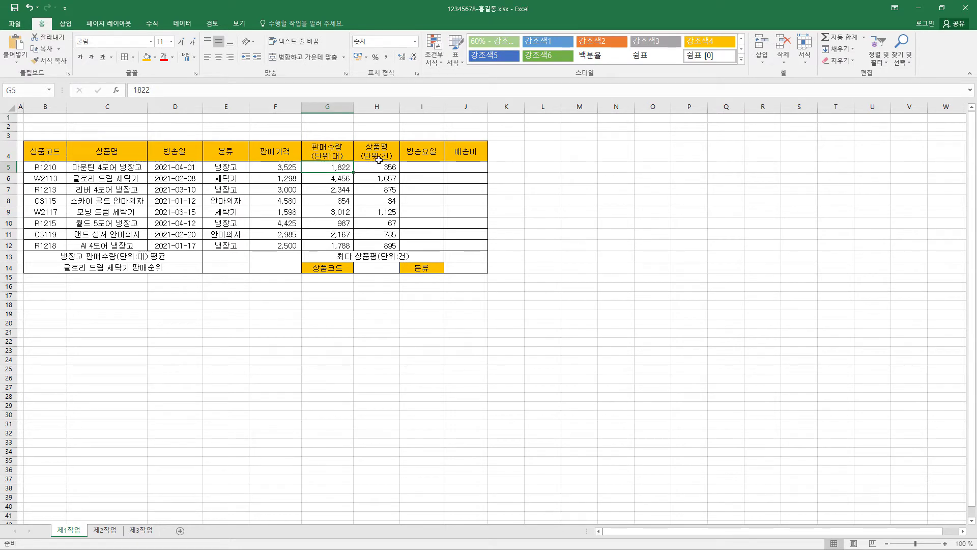
Apply a thick outside border around the whole table B4:J14, around the header row B4:J4 and around the summary rows B13:J14
{"action": "left_click", "coordinate": [57, 152]}
{"action": "left_click_drag", "start_coordinate": [57, 152], "coordinate": [461, 269]}
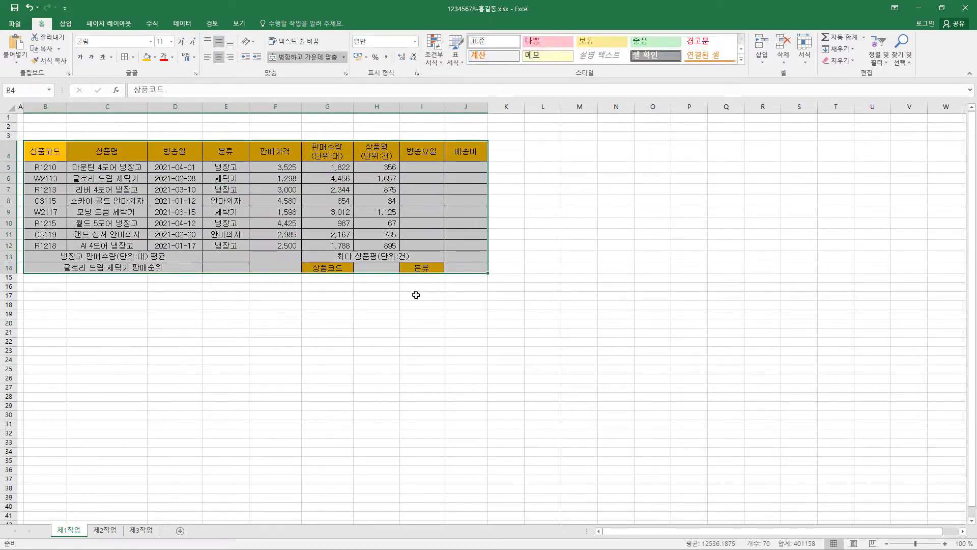
{"action": "left_click", "coordinate": [133, 58]}
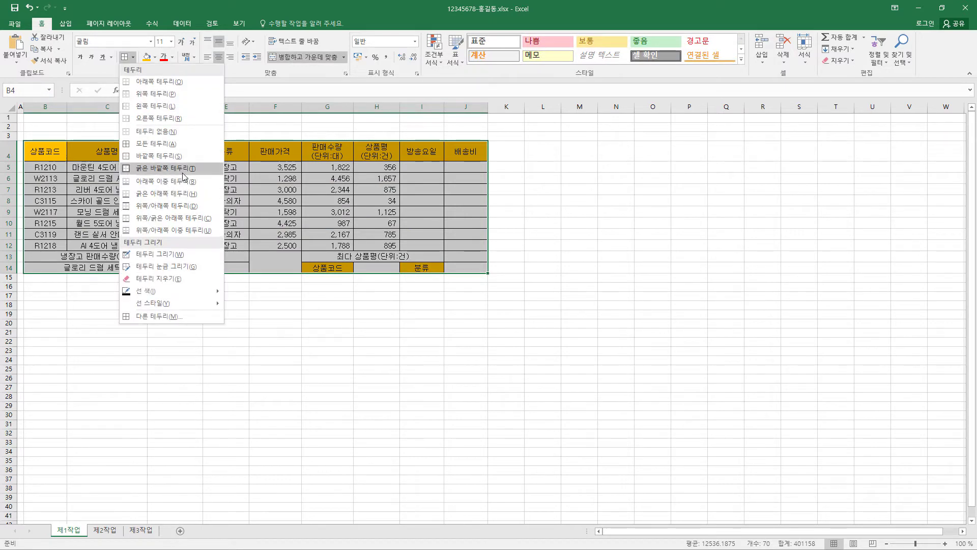
{"action": "left_click", "coordinate": [185, 172]}
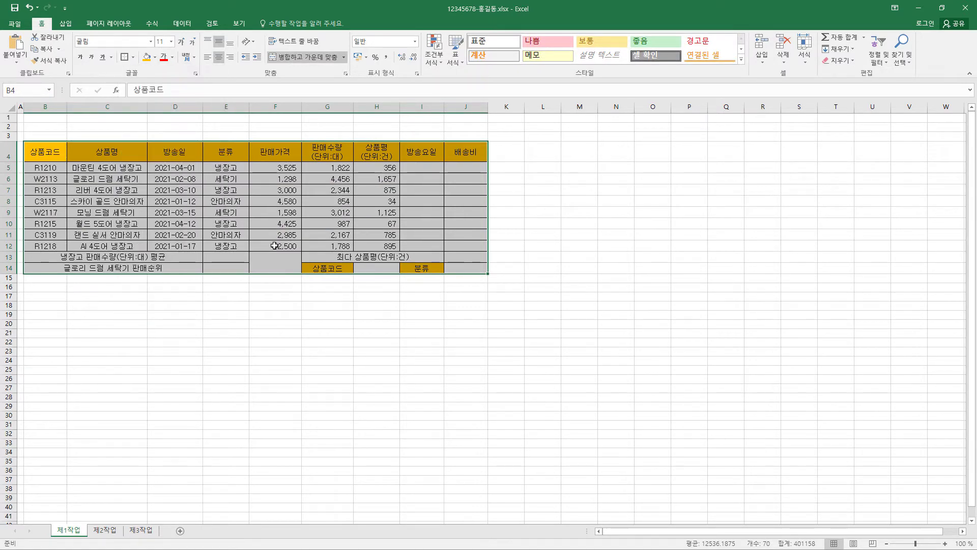
{"action": "left_click_drag", "start_coordinate": [38, 147], "coordinate": [466, 150]}
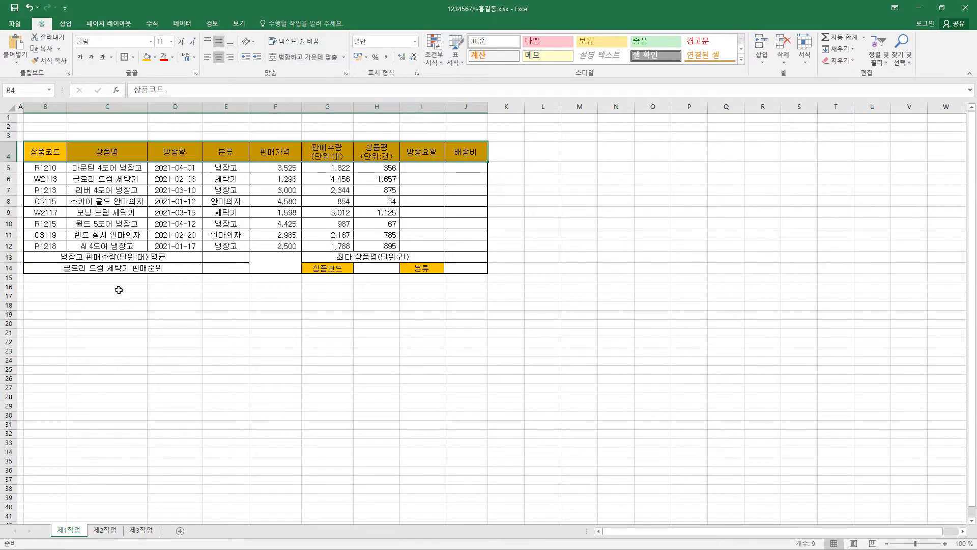
{"action": "left_click_drag", "start_coordinate": [41, 256], "coordinate": [226, 256]}
{"action": "left_click_drag", "start_coordinate": [291, 255], "coordinate": [474, 265]}
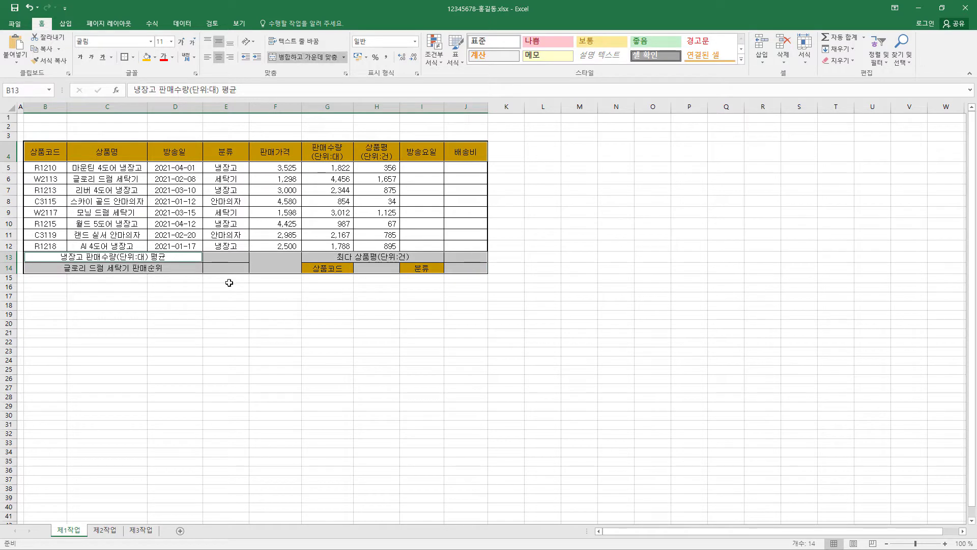
{"action": "left_click", "coordinate": [125, 59]}
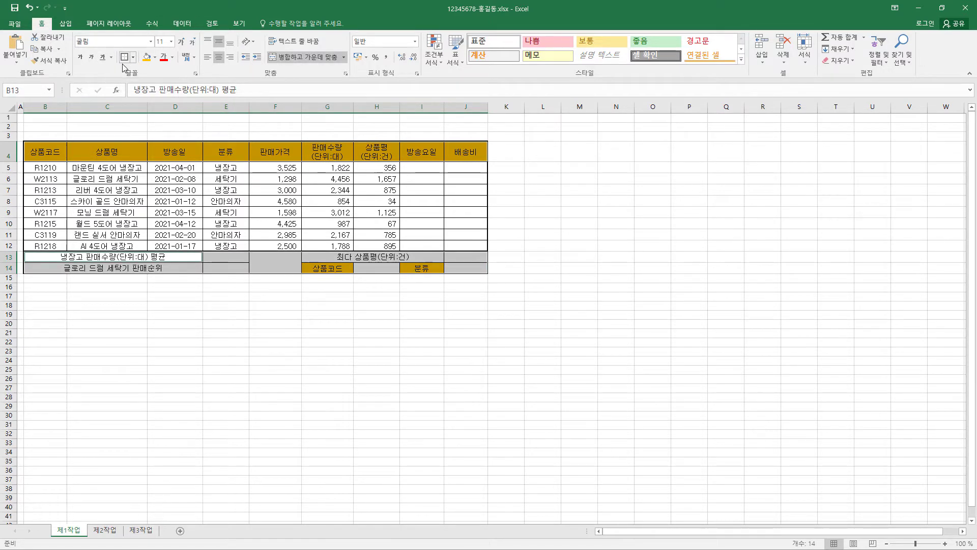
{"action": "left_click", "coordinate": [269, 293]}
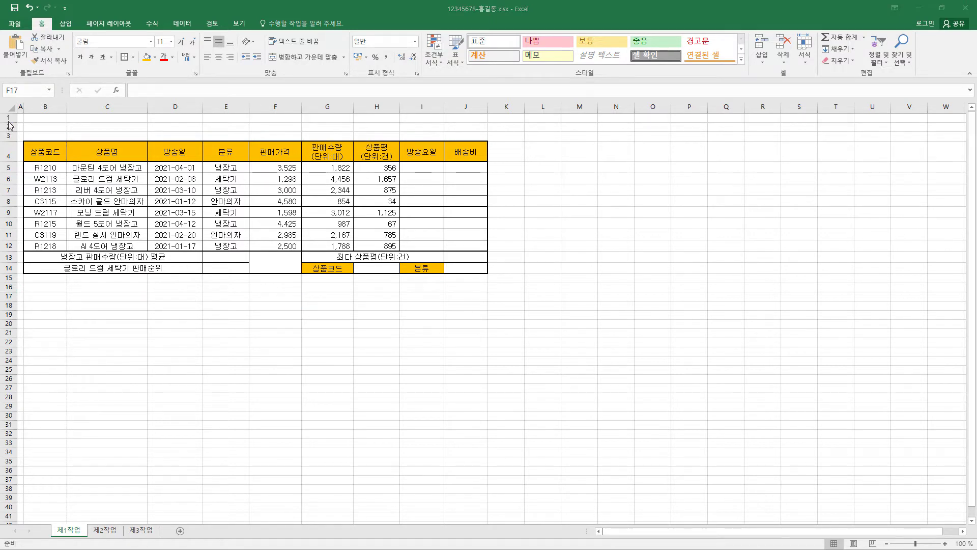
Set the height of rows 1 to 3 to 22.50
{"action": "left_click_drag", "start_coordinate": [7, 118], "coordinate": [10, 138]}
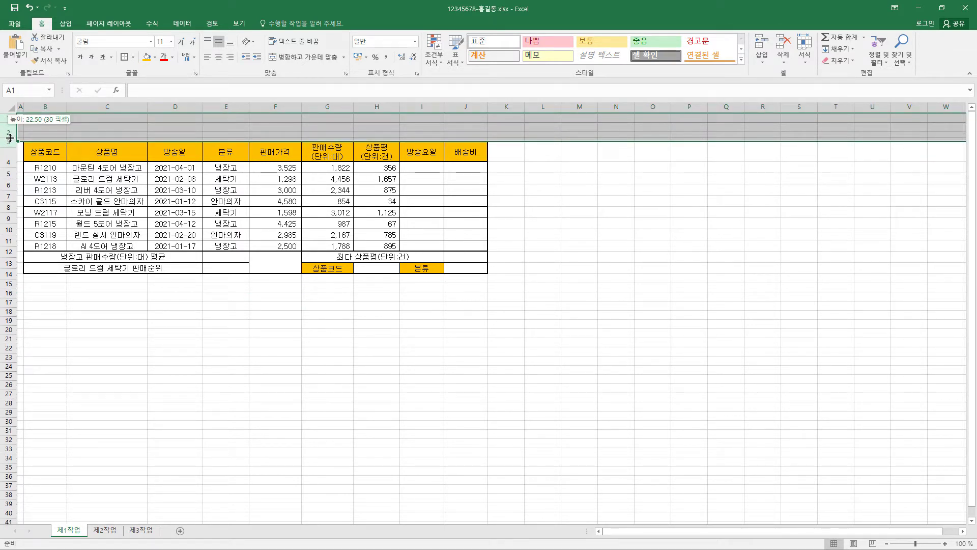
{"action": "left_click_drag", "start_coordinate": [9, 138], "coordinate": [10, 138]}
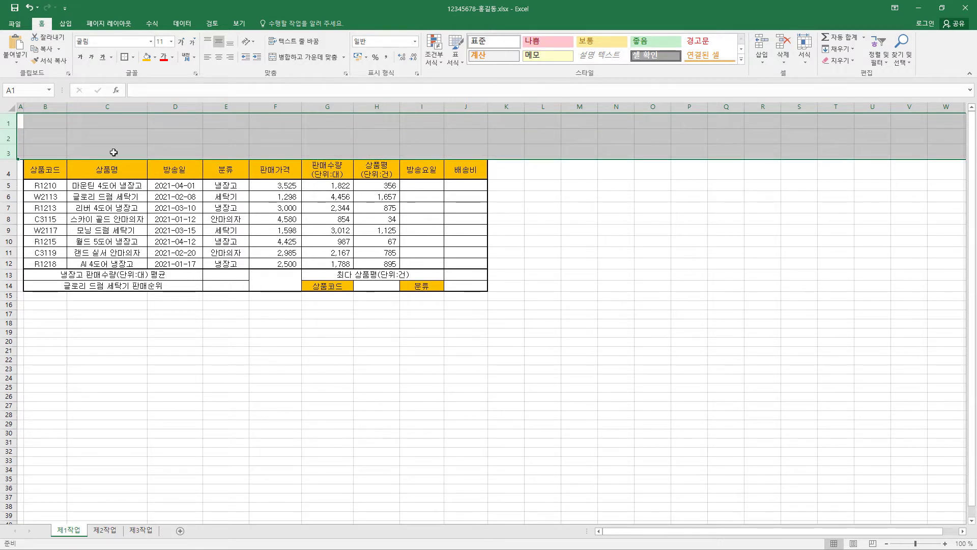
{"action": "left_click", "coordinate": [82, 133]}
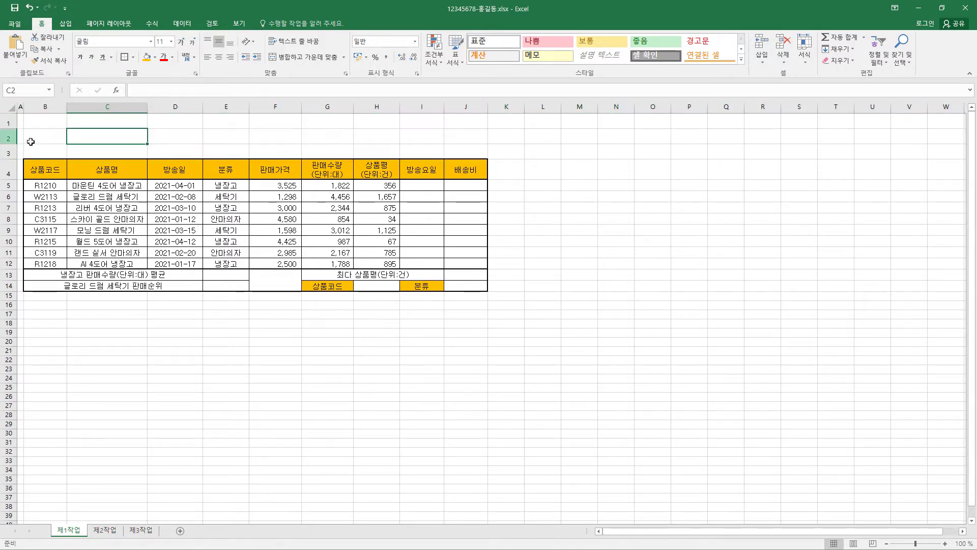
Draw a trapezoid (사다리꼴) about 16.59 cm wide and 1.88 cm high above the table, across columns B to G in rows 1 to 3
{"action": "left_click", "coordinate": [65, 23]}
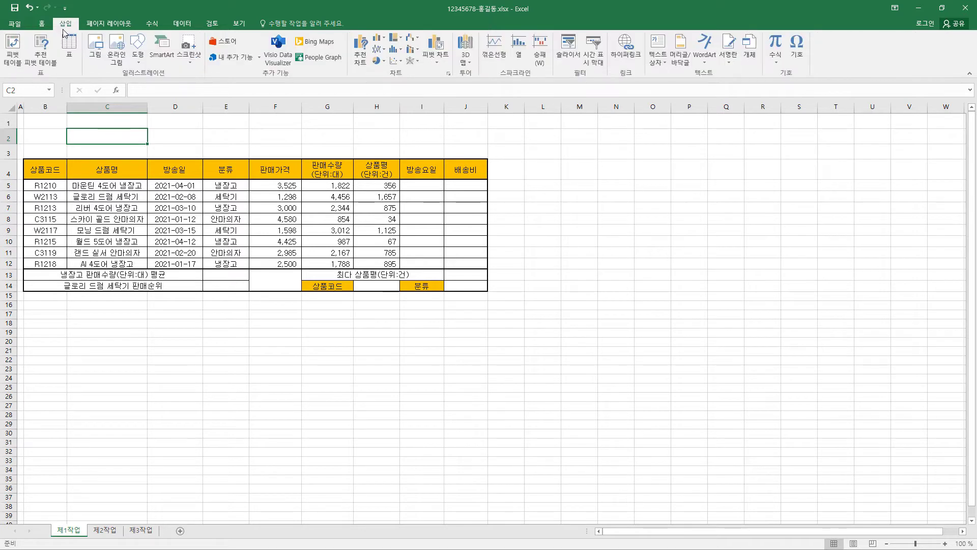
{"action": "left_click", "coordinate": [138, 51]}
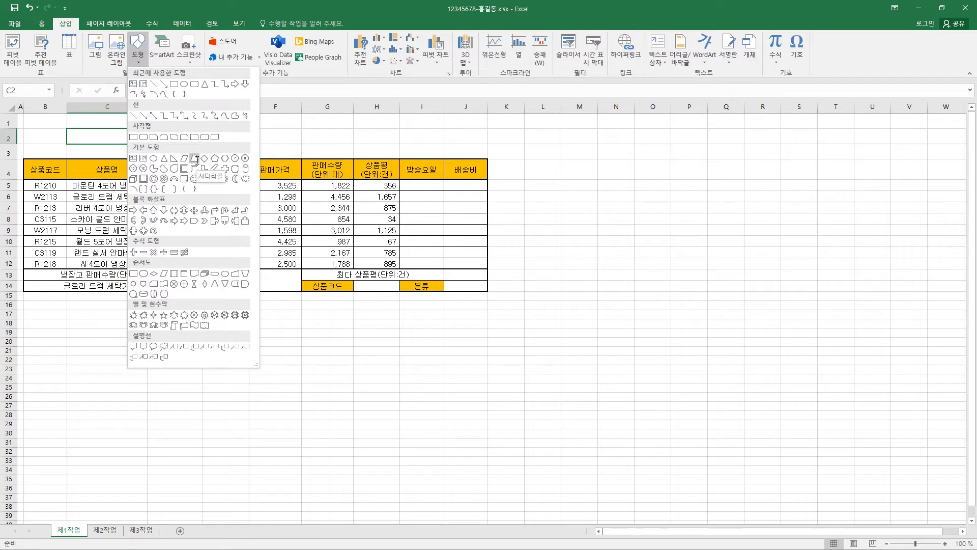
{"action": "left_click", "coordinate": [195, 159]}
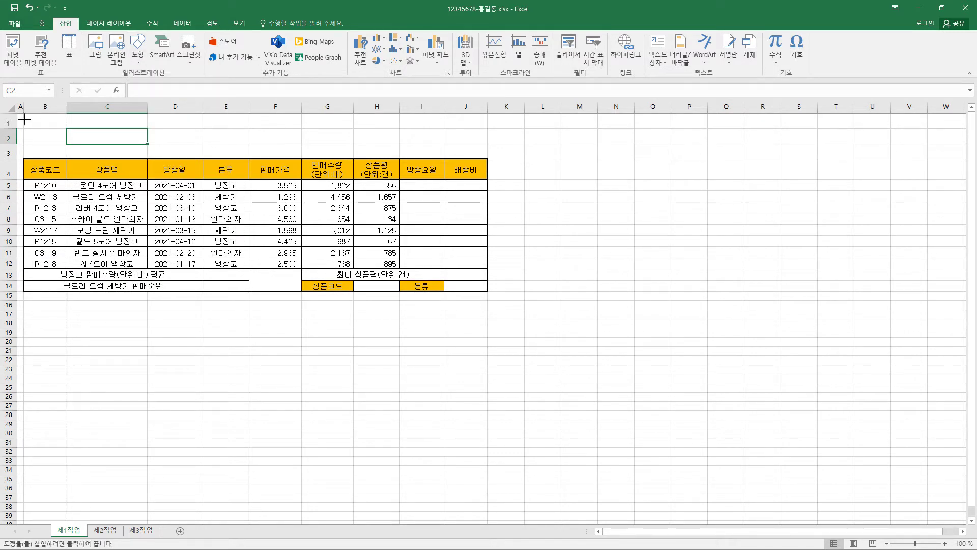
{"action": "left_click_drag", "start_coordinate": [24, 119], "coordinate": [343, 155]}
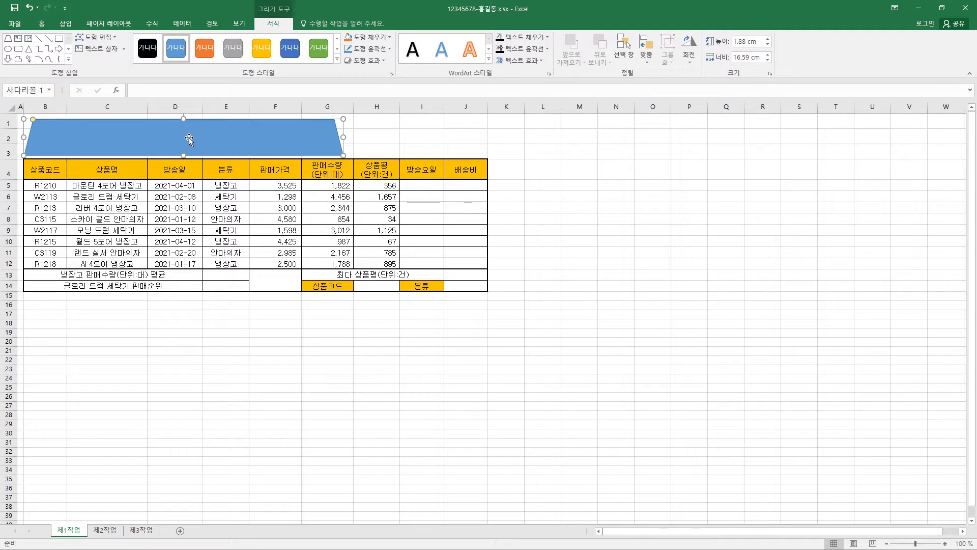
Enter the title TV쇼핑 생활가전 판매 현황 in the trapezoid
{"action": "type", "text": "ㅆ"}
{"action": "key", "text": "BackSpace"}
{"action": "key", "text": "ctrl+v"}
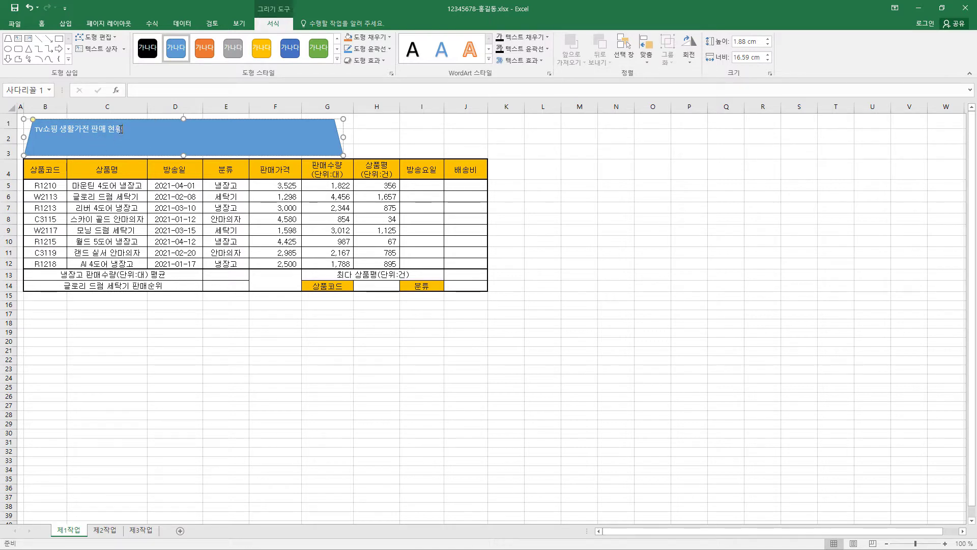
Center the title text horizontally and vertically inside the trapezoid
{"action": "left_click_drag", "start_coordinate": [121, 129], "coordinate": [34, 131]}
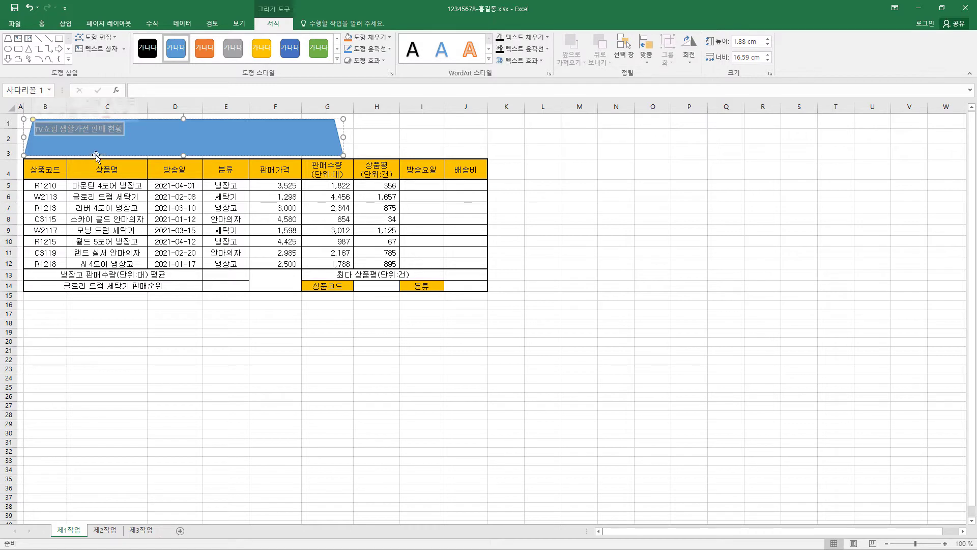
{"action": "left_click", "coordinate": [41, 24]}
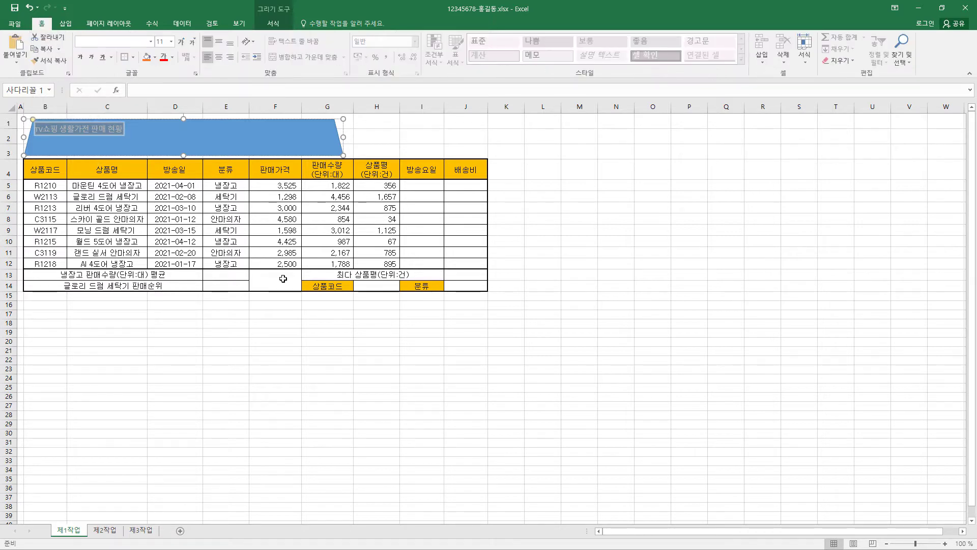
{"action": "left_click", "coordinate": [222, 60]}
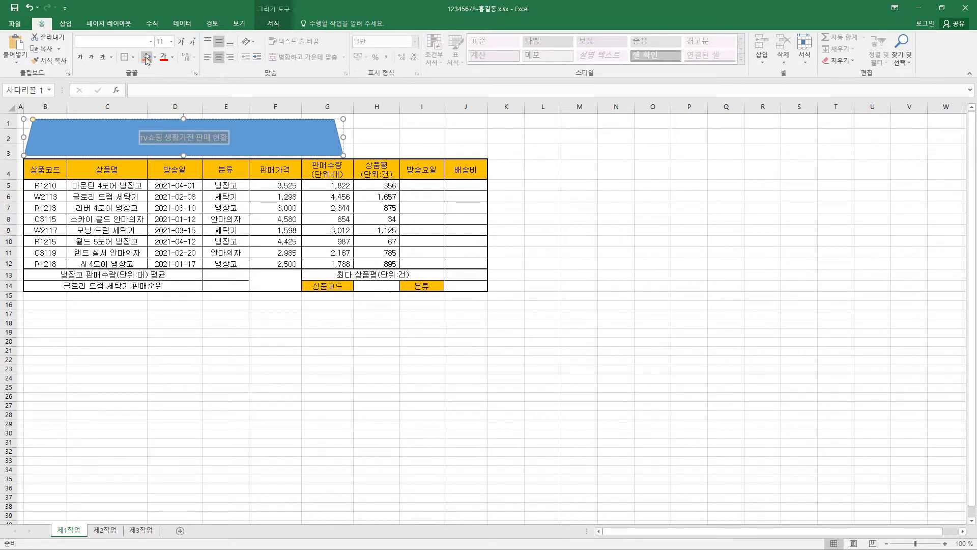
Set the trapezoid title's font to 굴림 and its size to 24
{"action": "left_click", "coordinate": [151, 42]}
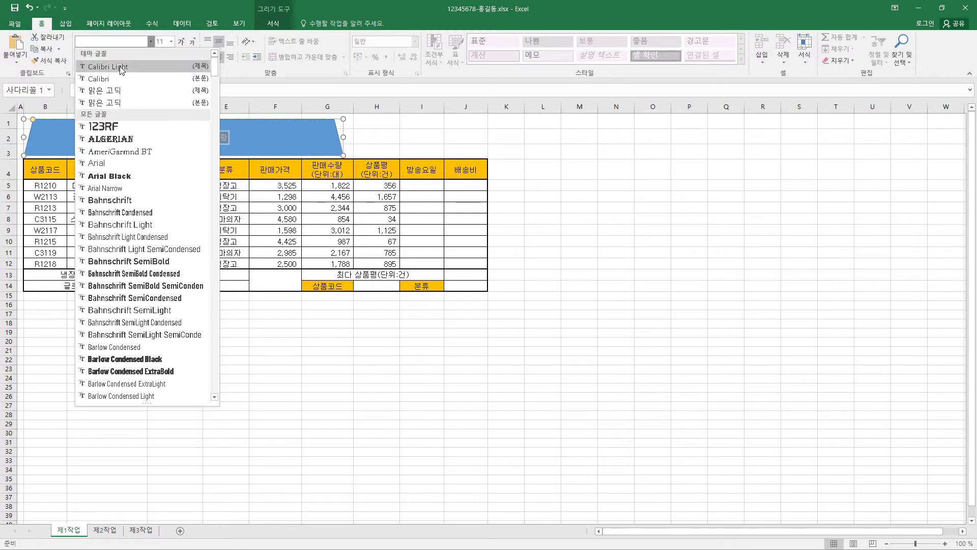
{"action": "type", "text": "rnff"}
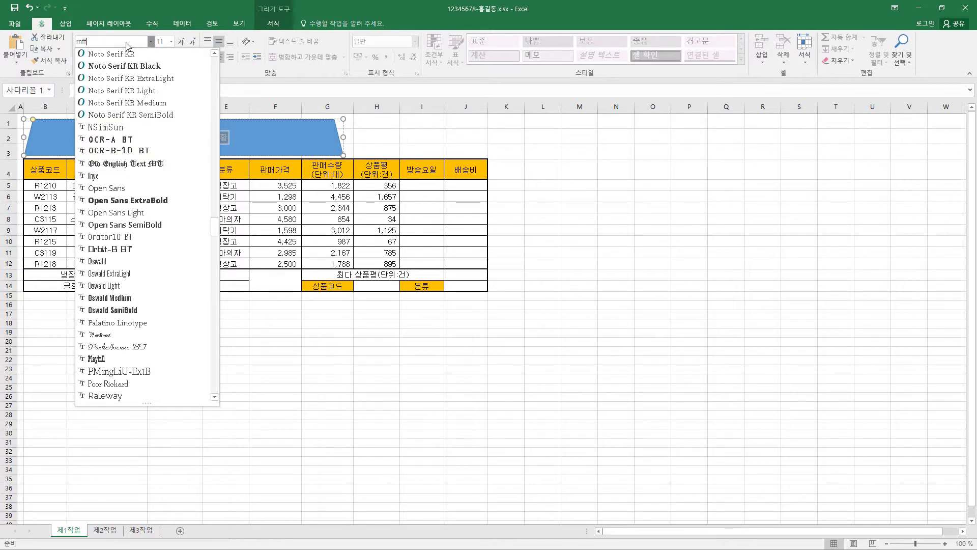
{"action": "key", "text": "BackSpace"}
{"action": "key", "text": "BackSpace"}
{"action": "type", "text": "굴림"}
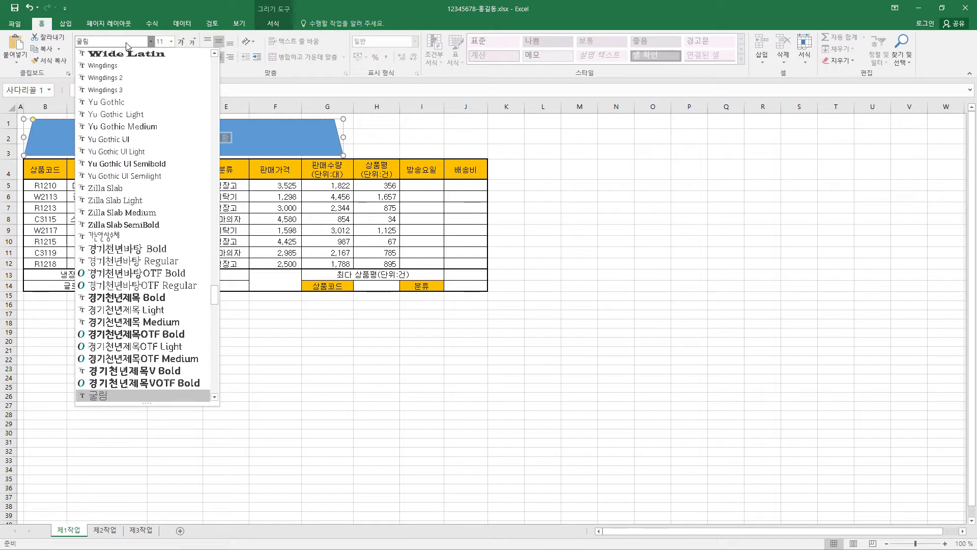
{"action": "key", "text": "Return"}
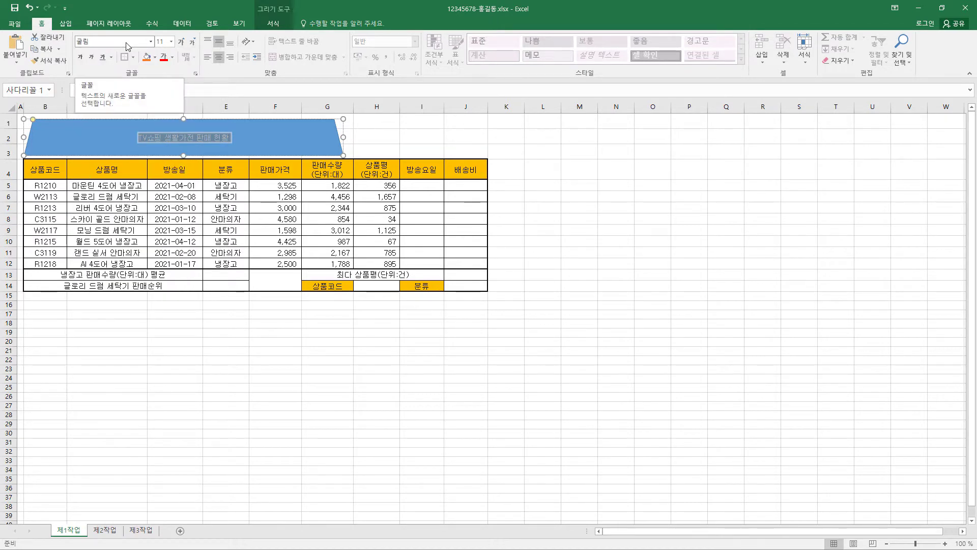
{"action": "left_click", "coordinate": [169, 44]}
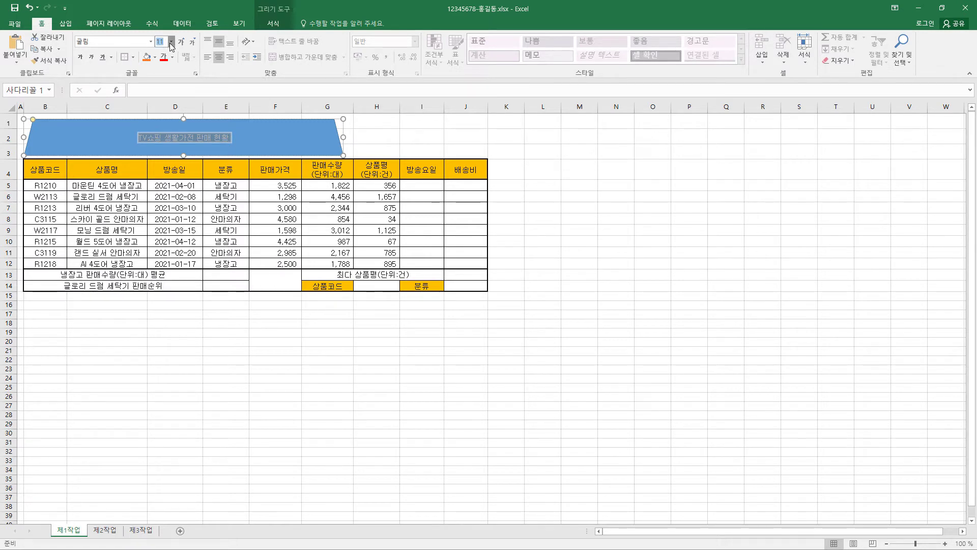
{"action": "left_click", "coordinate": [172, 43]}
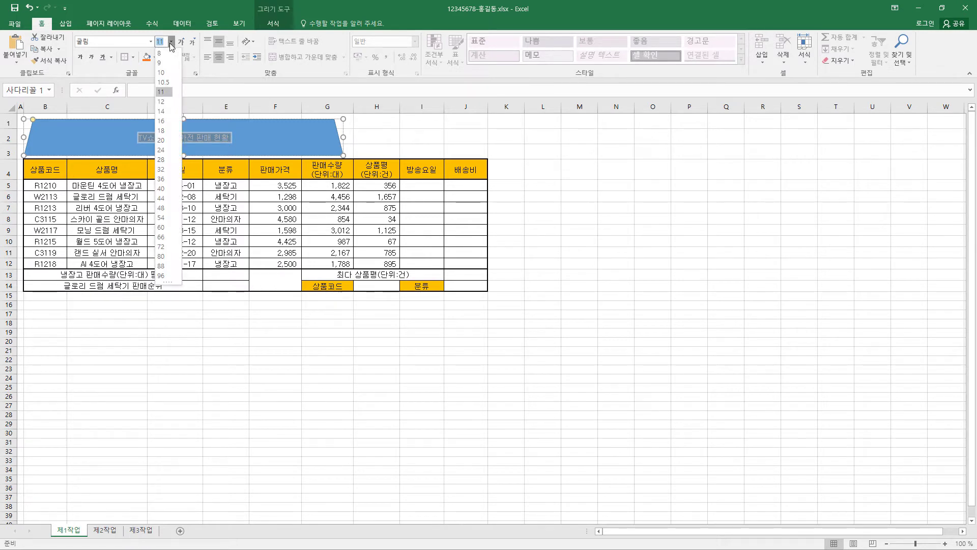
{"action": "left_click", "coordinate": [169, 152]}
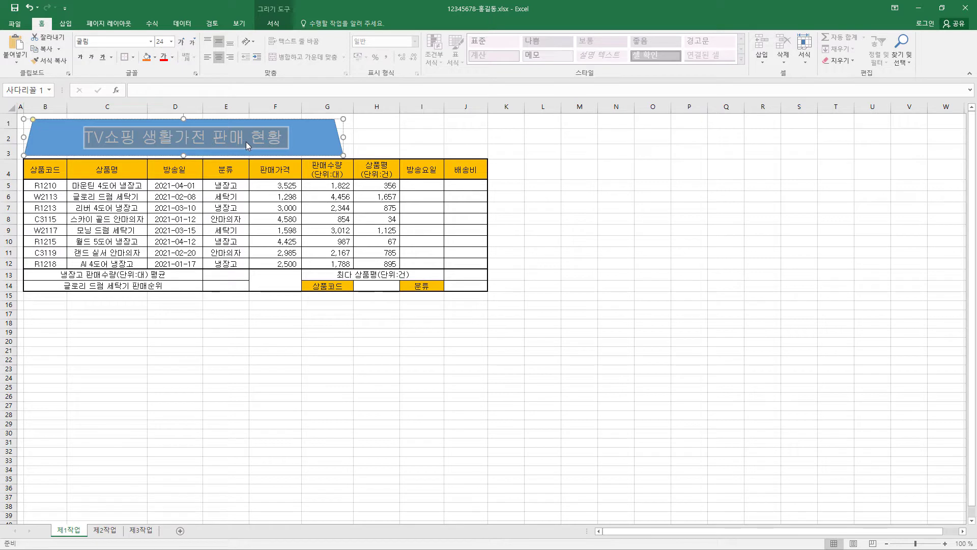
Make the trapezoid title text black and bold
{"action": "left_click", "coordinate": [172, 57]}
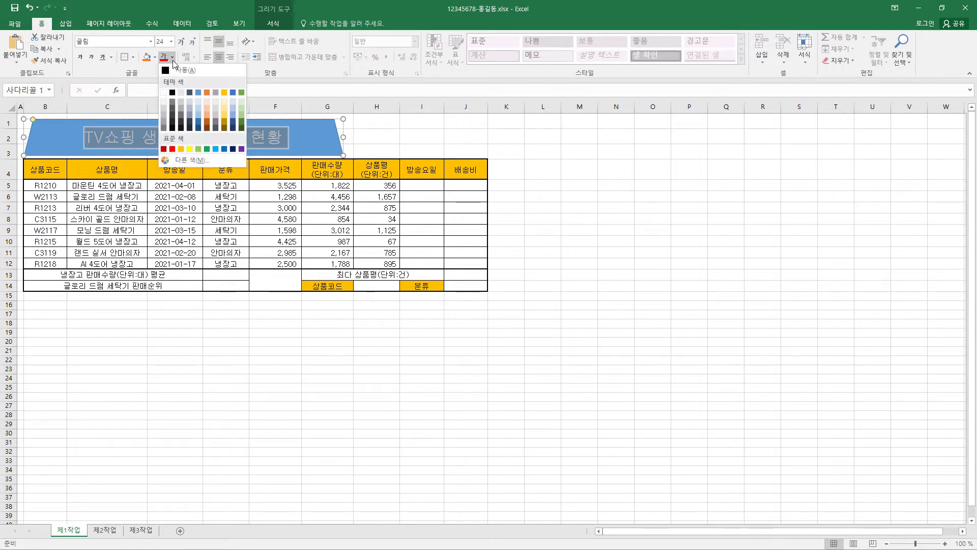
{"action": "left_click", "coordinate": [172, 92]}
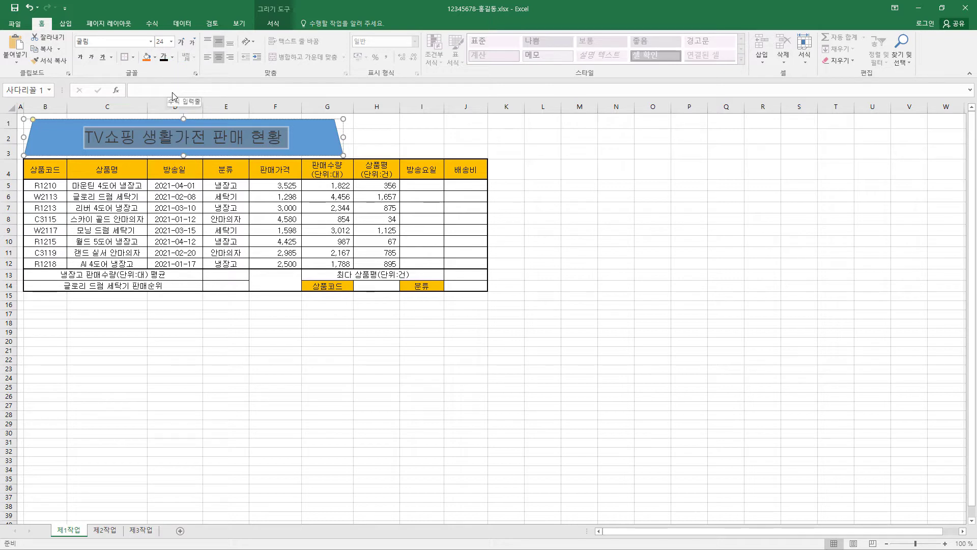
{"action": "left_click", "coordinate": [80, 58]}
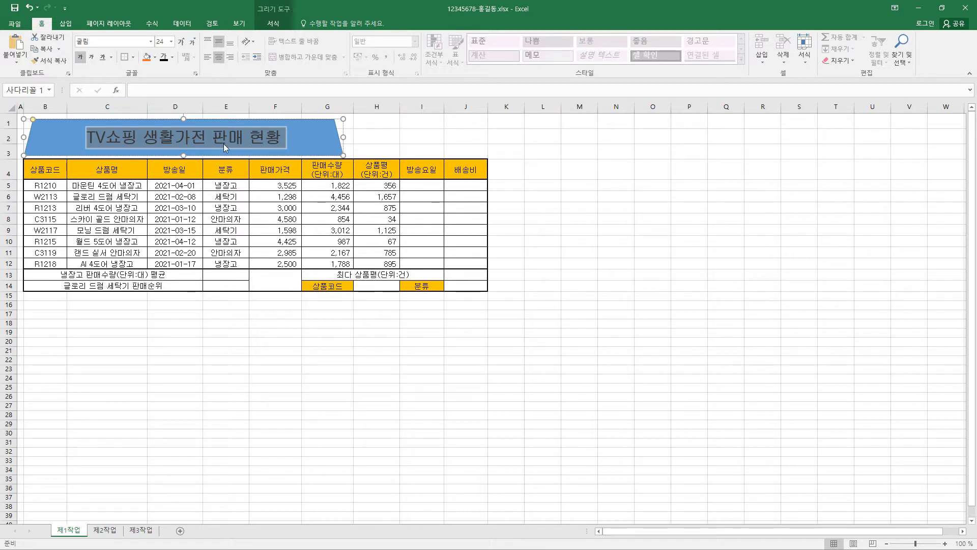
Fill the trapezoid with the standard yellow color
{"action": "left_click", "coordinate": [154, 62]}
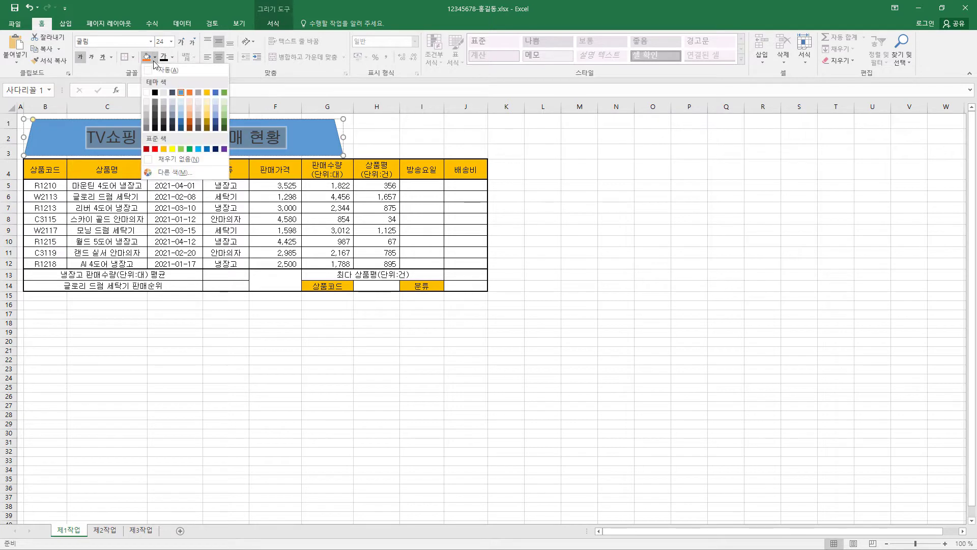
{"action": "left_click", "coordinate": [173, 149]}
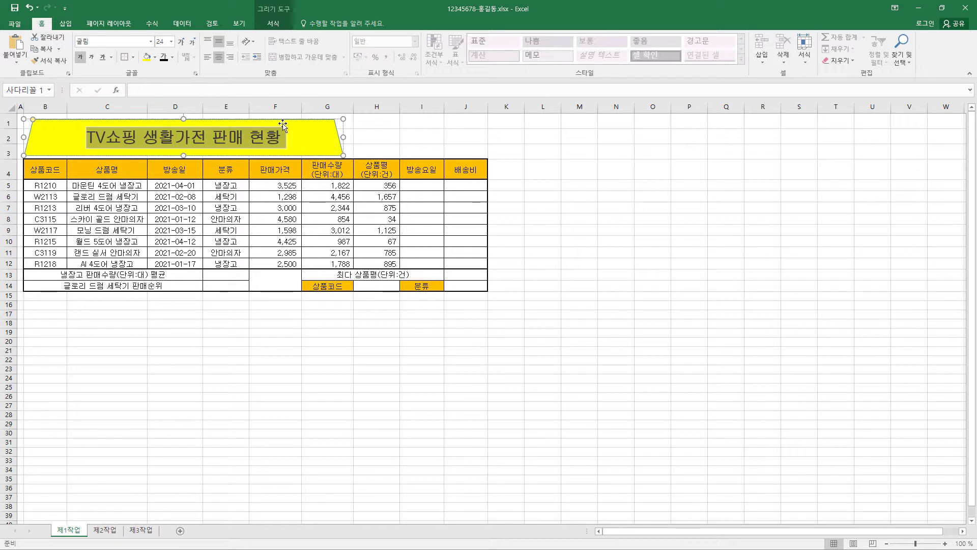
{"action": "left_click", "coordinate": [337, 131]}
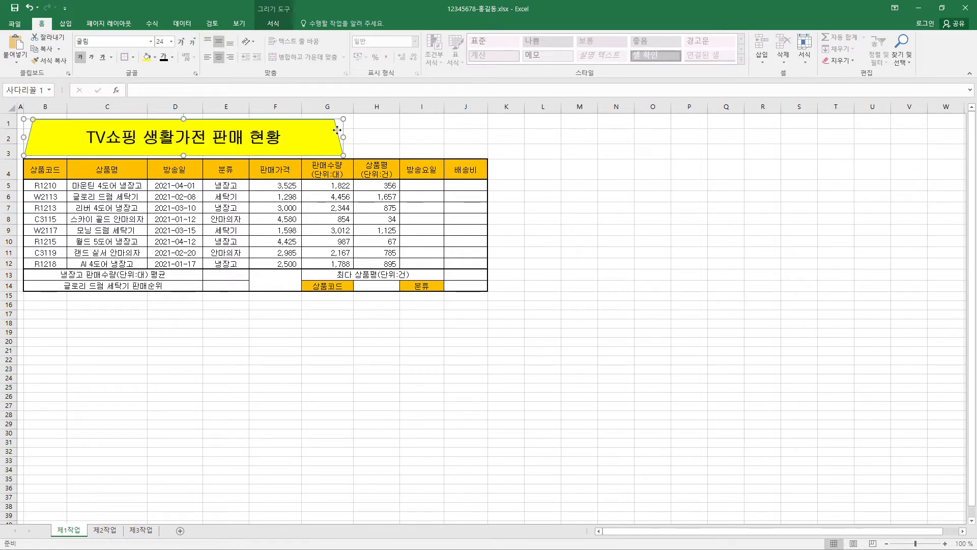
{"action": "left_click", "coordinate": [275, 23]}
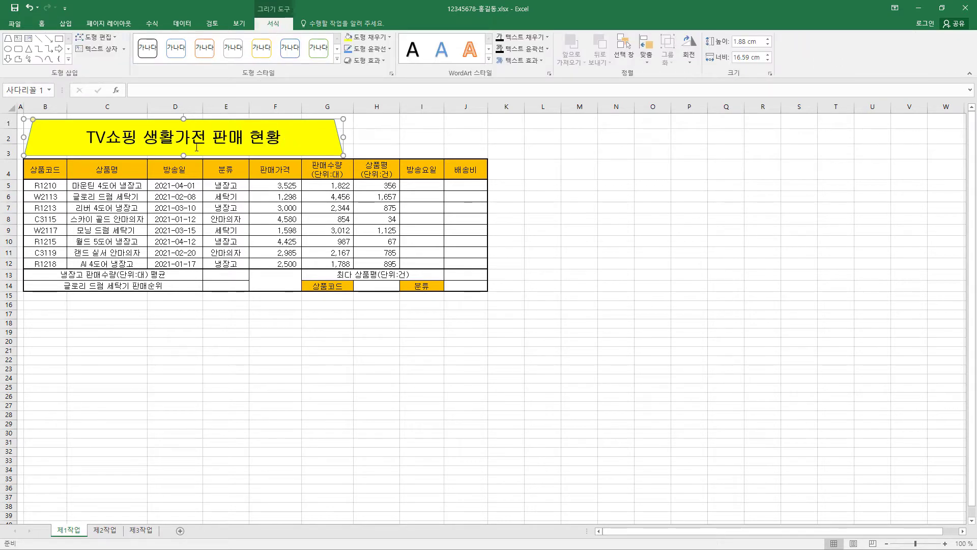
{"action": "left_click", "coordinate": [384, 38]}
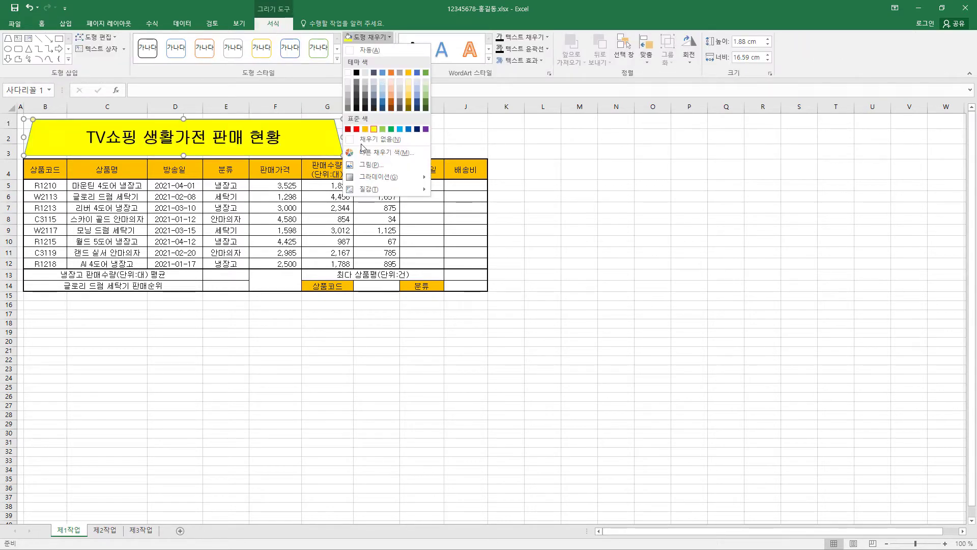
{"action": "left_click", "coordinate": [377, 130]}
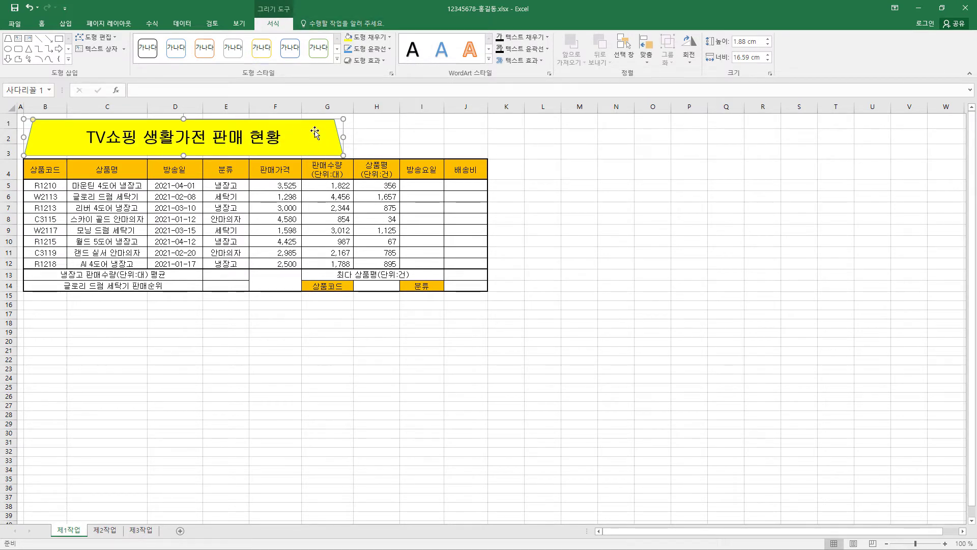
Give the trapezoid a black outline with a ¼pt weight
{"action": "left_click", "coordinate": [391, 49]}
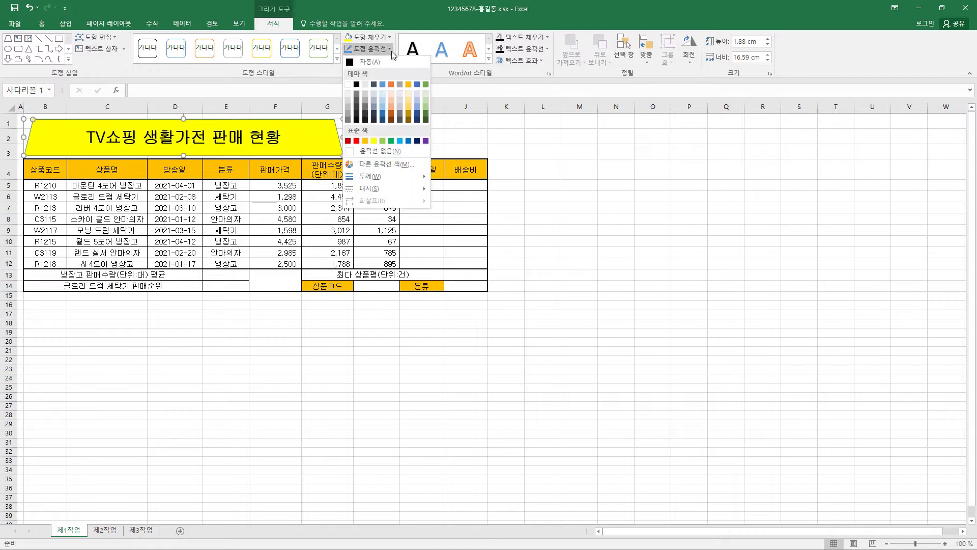
{"action": "left_click", "coordinate": [358, 88]}
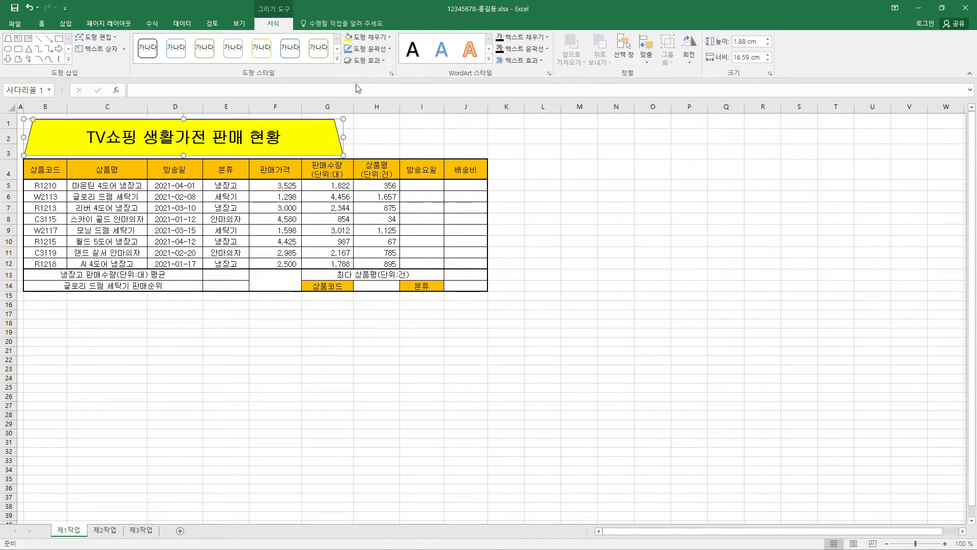
{"action": "left_click", "coordinate": [389, 50]}
{"action": "mouse_move", "coordinate": [387, 176]}
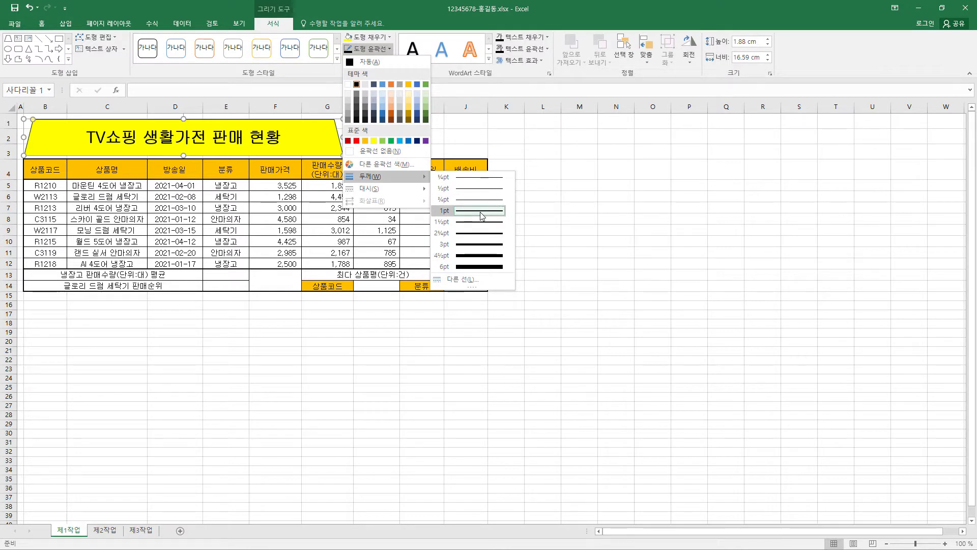
{"action": "left_click", "coordinate": [494, 178]}
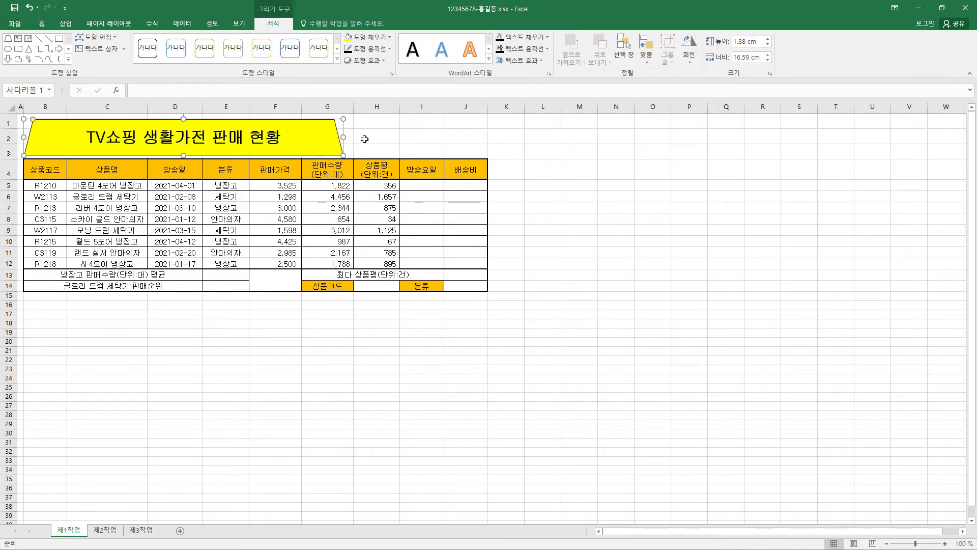
Apply an outer shadow (그림자, 바깥쪽) offset to the right to the trapezoid
{"action": "left_click", "coordinate": [386, 61]}
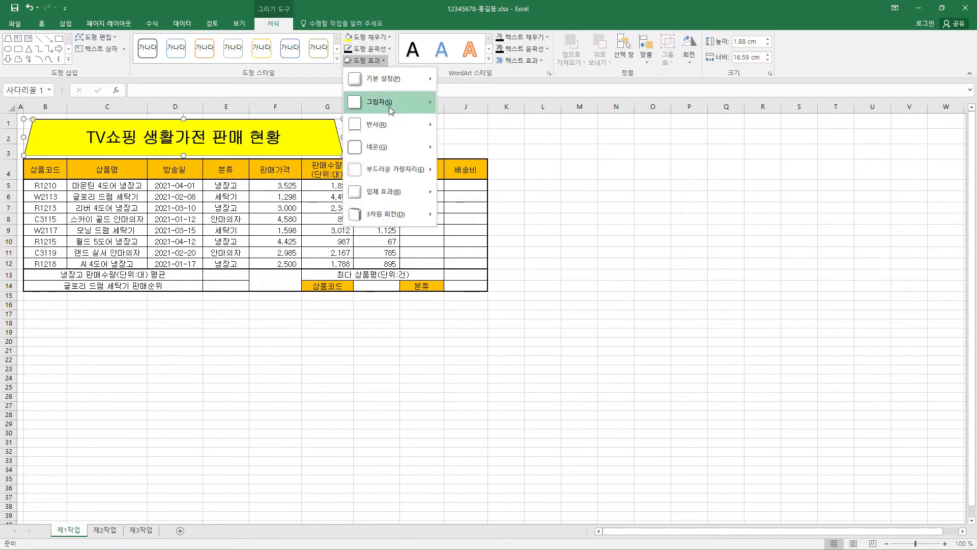
{"action": "mouse_move", "coordinate": [390, 109]}
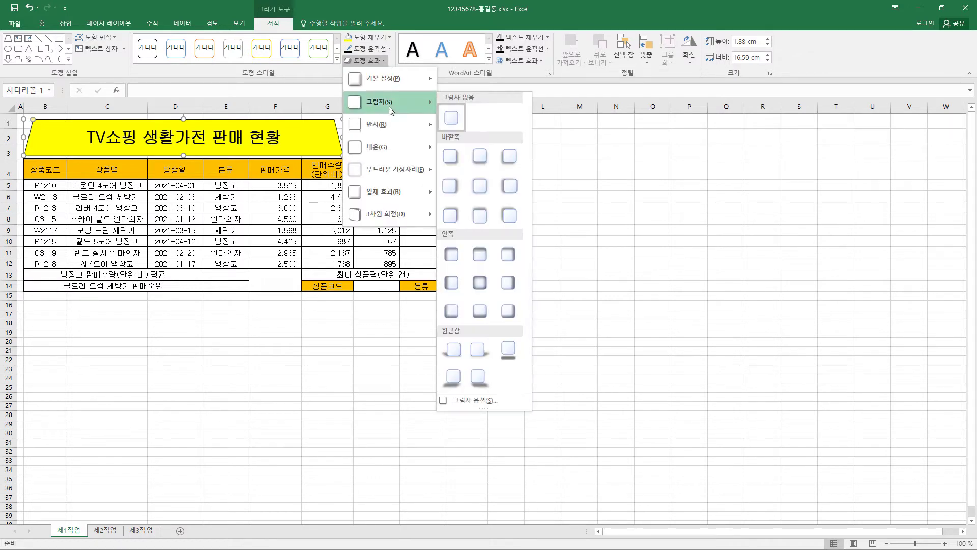
{"action": "left_click", "coordinate": [460, 190]}
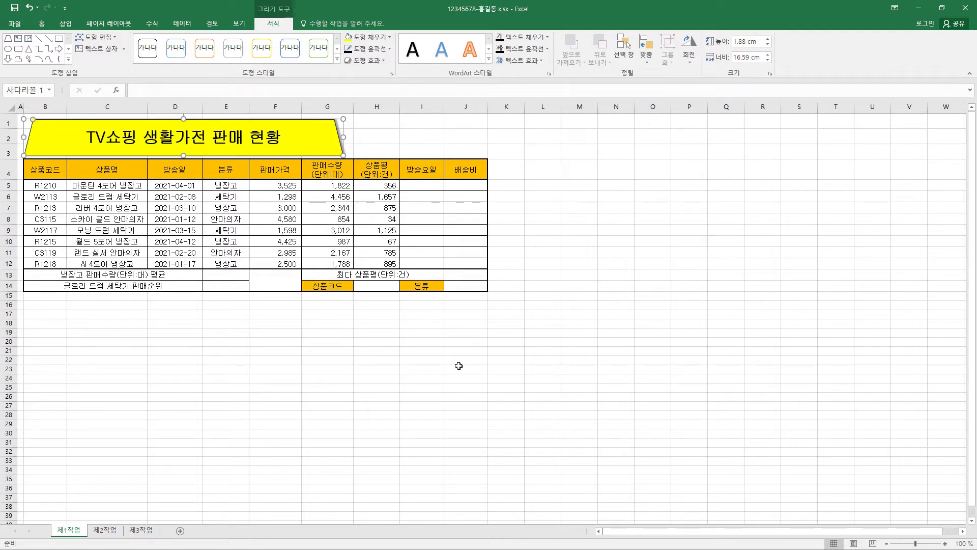
{"action": "left_click", "coordinate": [514, 107]}
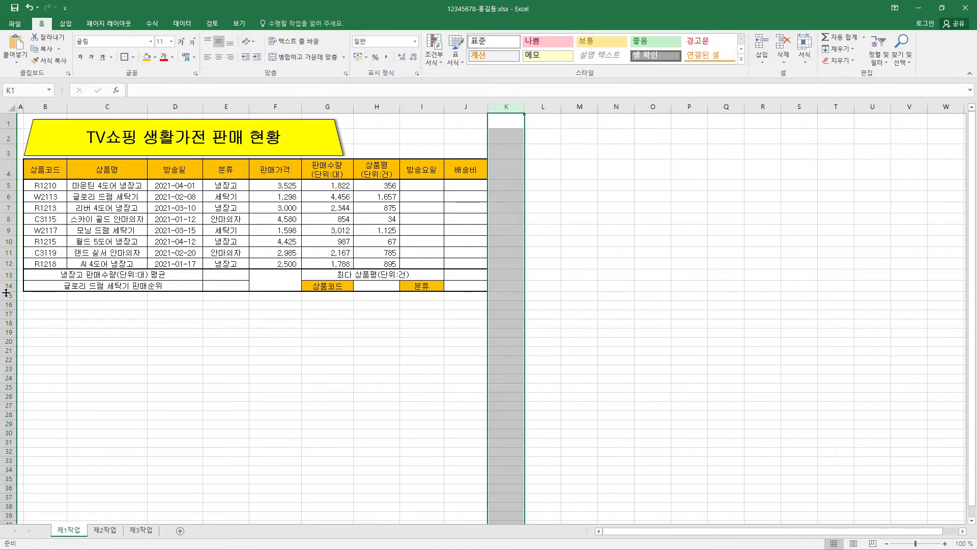
{"action": "left_click_drag", "start_coordinate": [5, 294], "coordinate": [5, 293]}
{"action": "left_click", "coordinate": [5, 296]}
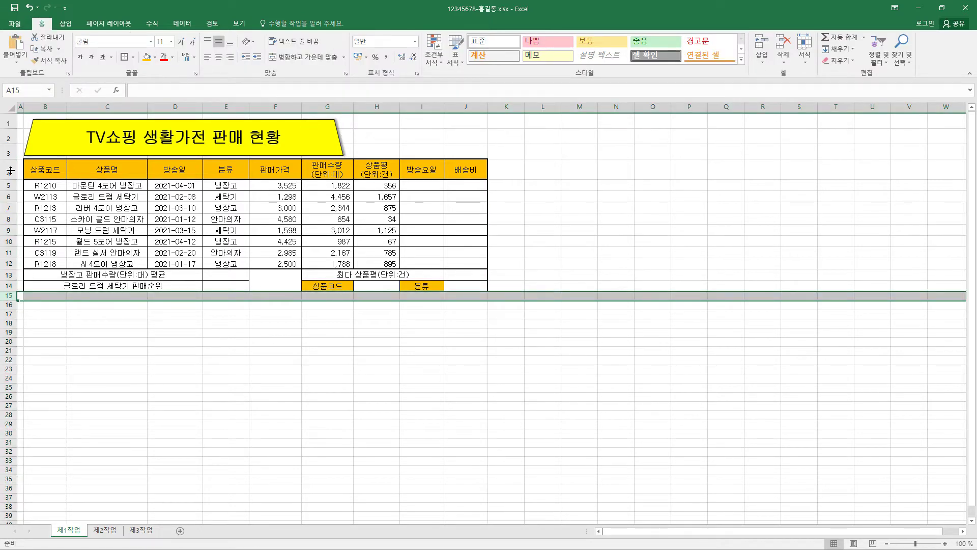
Enter 확인 in cell L18 with its two characters on separate lines
{"action": "left_click", "coordinate": [539, 324]}
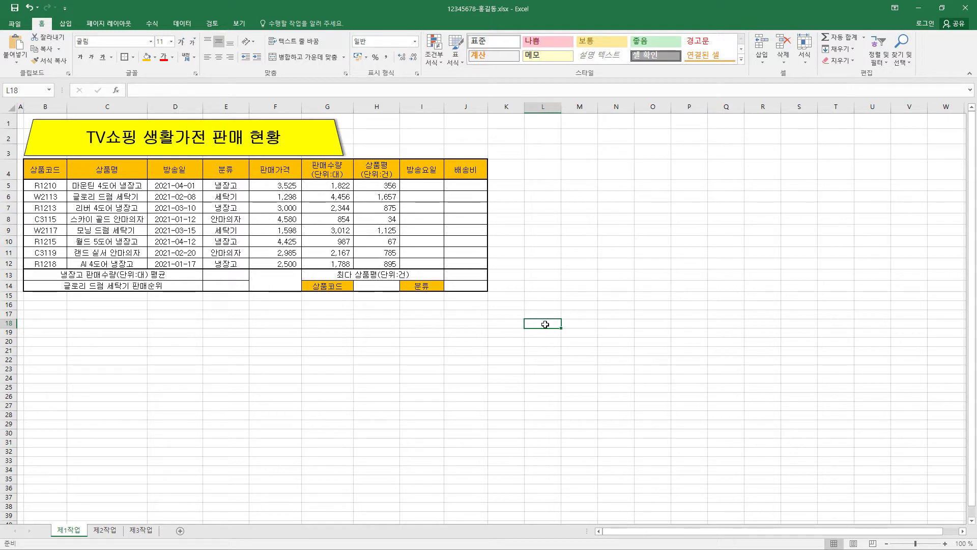
{"action": "type", "text": "확"}
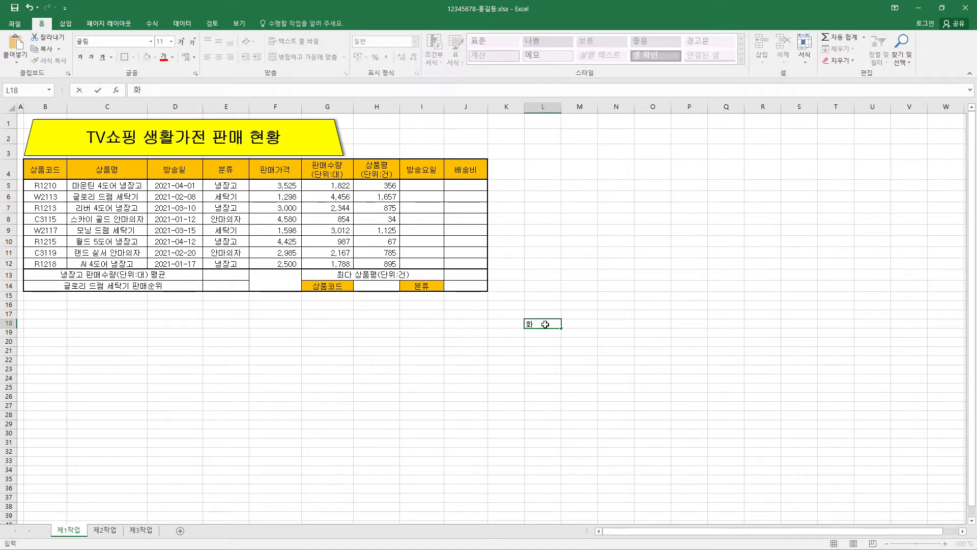
{"action": "key", "text": "alt+Return"}
{"action": "type", "text": "ㅇ"}
{"action": "key", "text": "ctrl+Return"}
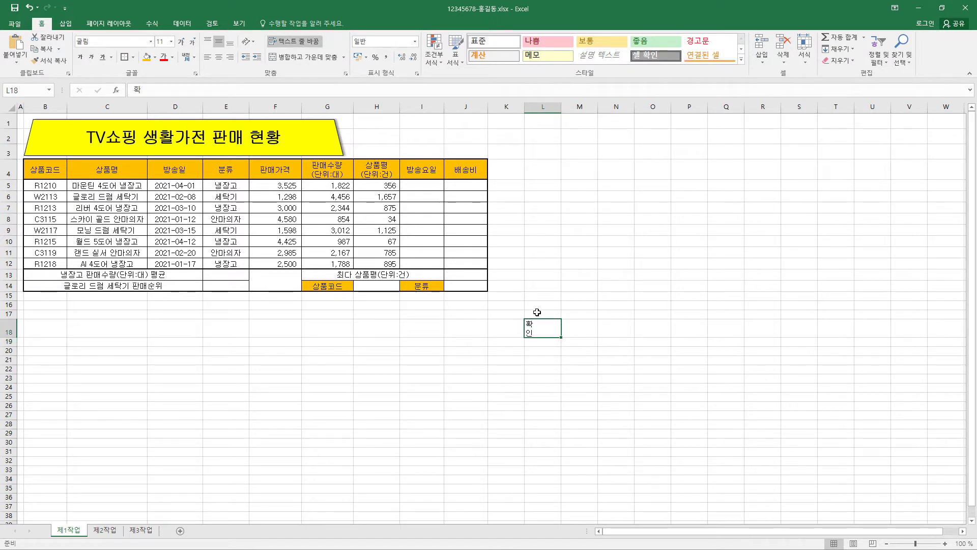
Enter the approval headings 담당, 팀장 and 부장 across cells M17:O17
{"action": "left_click", "coordinate": [587, 313]}
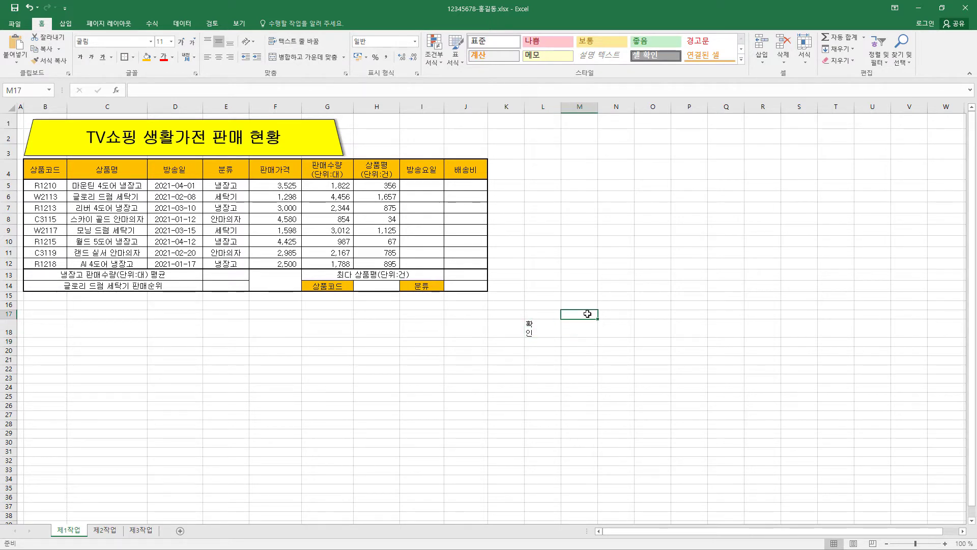
{"action": "left_click_drag", "start_coordinate": [587, 313], "coordinate": [650, 314]}
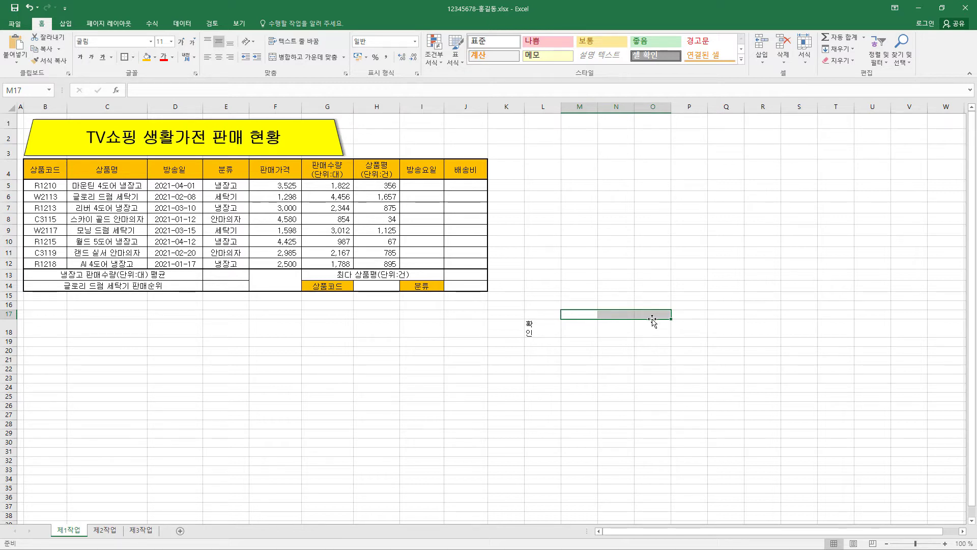
{"action": "type", "text": "담당"}
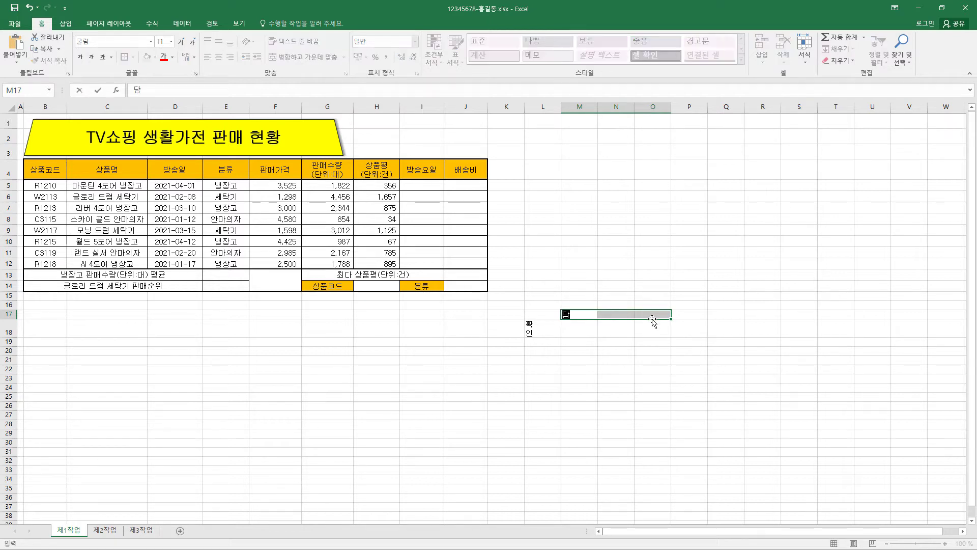
{"action": "key", "text": "Return"}
{"action": "type", "text": "팀장"}
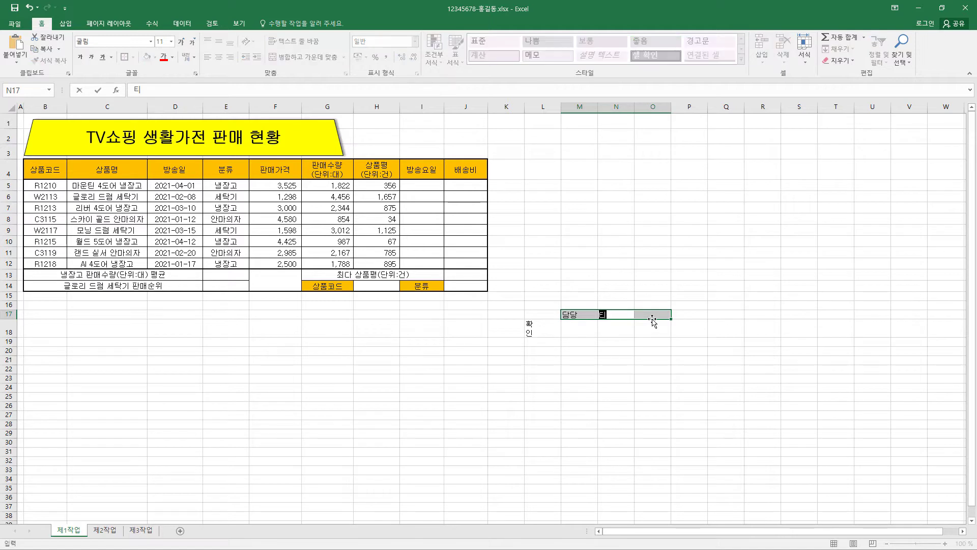
{"action": "key", "text": "Return"}
{"action": "type", "text": "부장"}
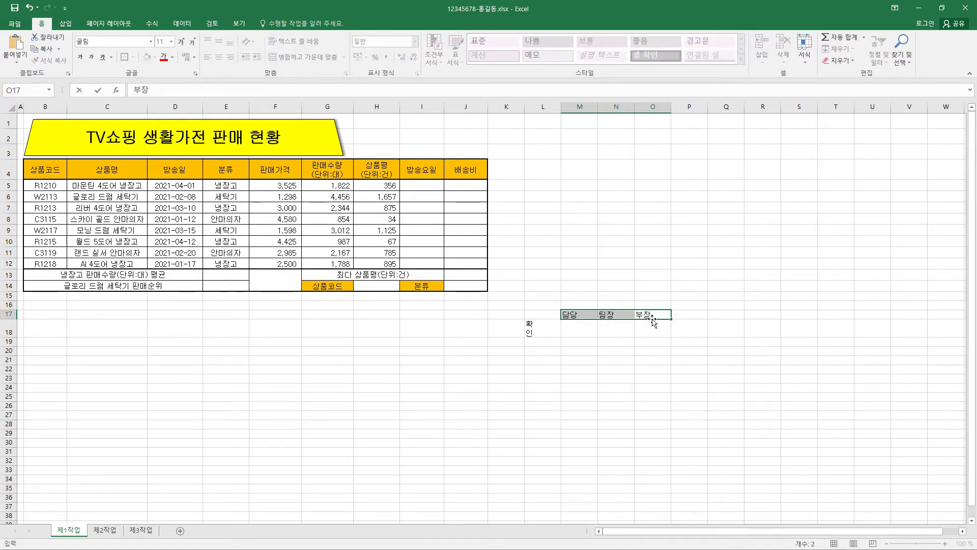
{"action": "key", "text": "Return"}
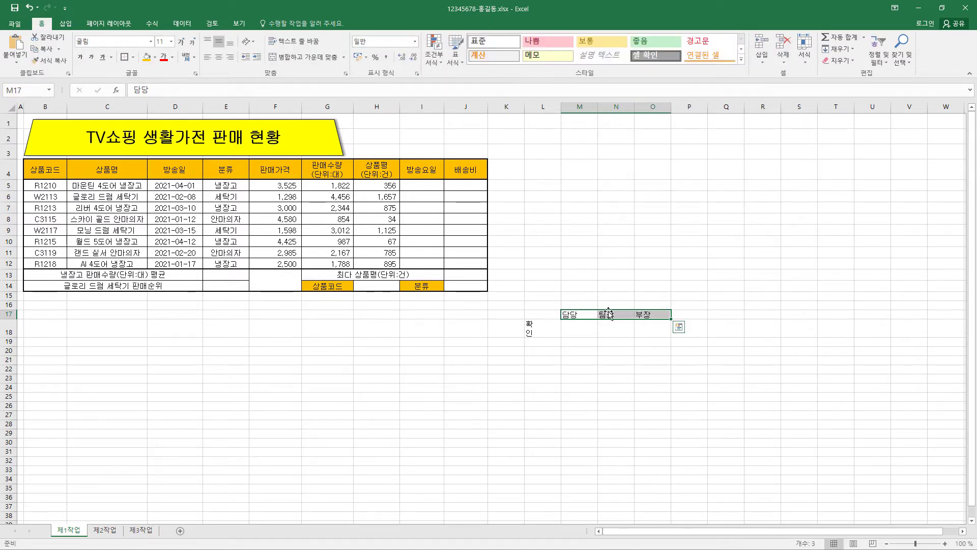
Narrow column L and make row 18 taller for the approval box, and merge and center L17:L18 around 확인
{"action": "left_click_drag", "start_coordinate": [560, 106], "coordinate": [539, 106]}
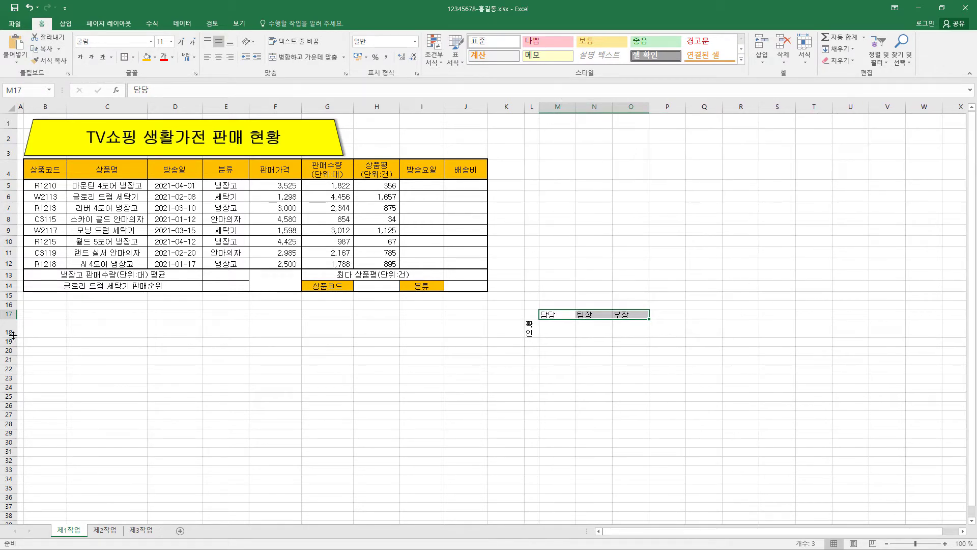
{"action": "left_click_drag", "start_coordinate": [12, 337], "coordinate": [13, 344]}
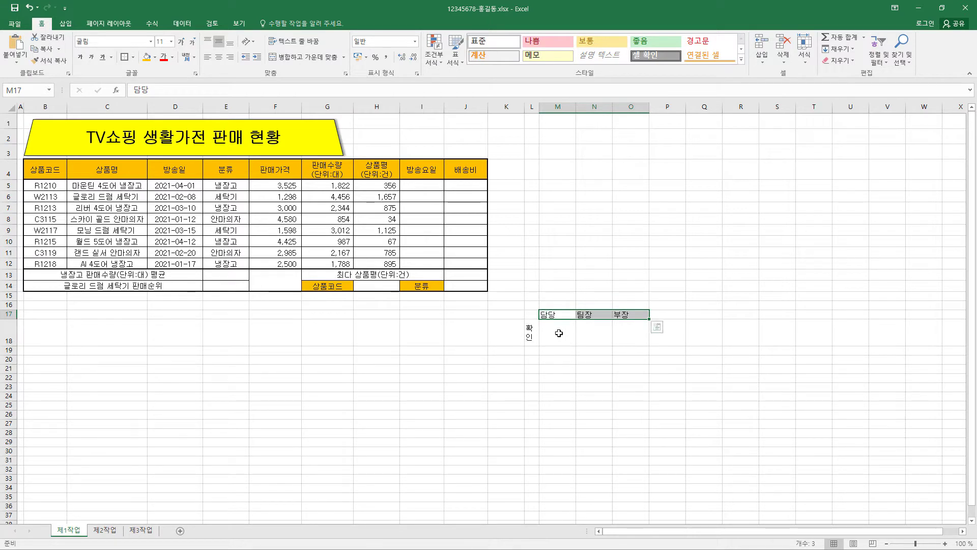
{"action": "left_click", "coordinate": [532, 315]}
{"action": "left_click_drag", "start_coordinate": [531, 316], "coordinate": [531, 332]}
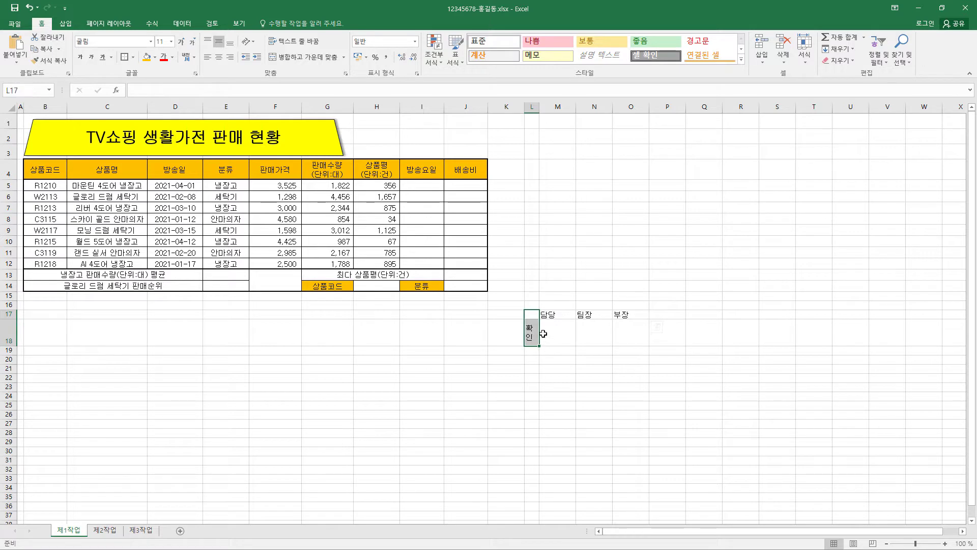
{"action": "left_click", "coordinate": [321, 63]}
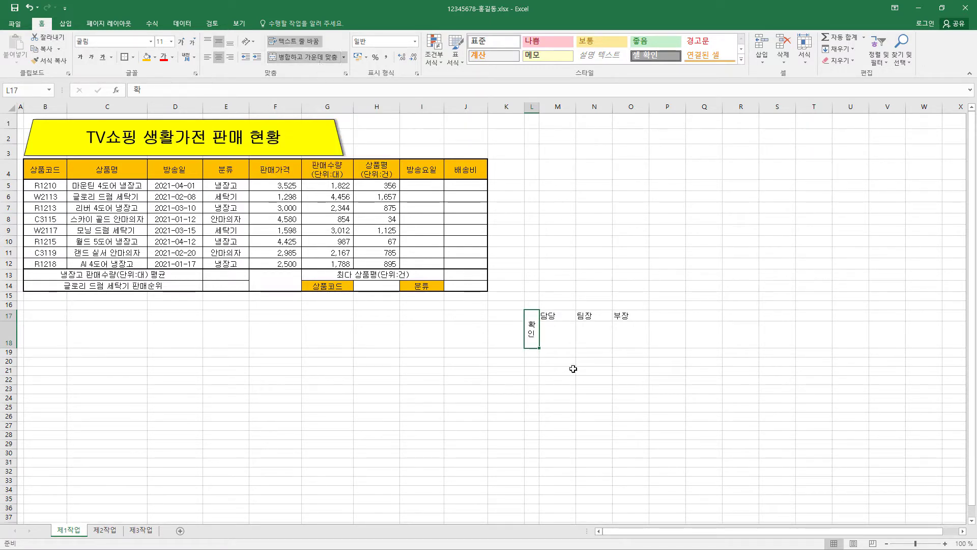
Center the text horizontally in L17:O18 and apply all borders (모든 테두리) to the range
{"action": "left_click_drag", "start_coordinate": [531, 319], "coordinate": [628, 343]}
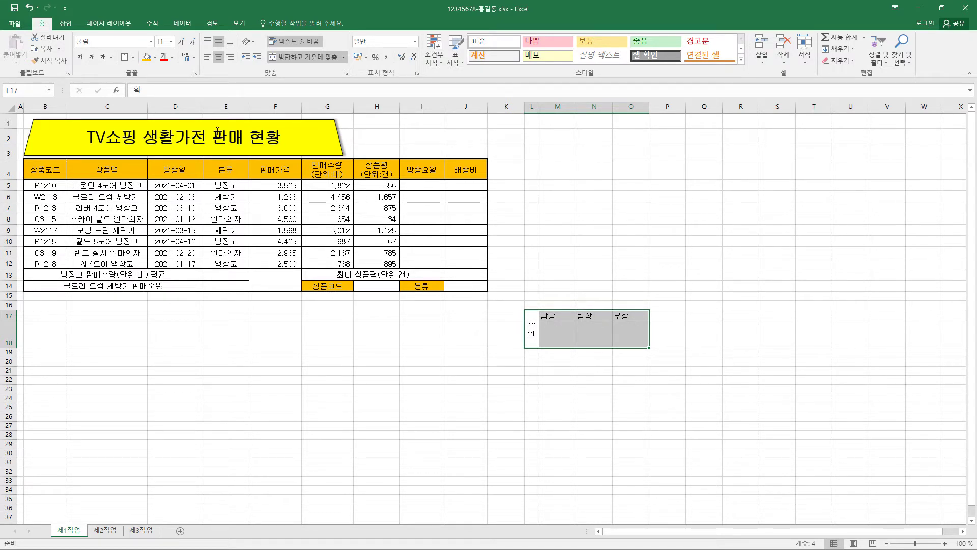
{"action": "left_click", "coordinate": [219, 59]}
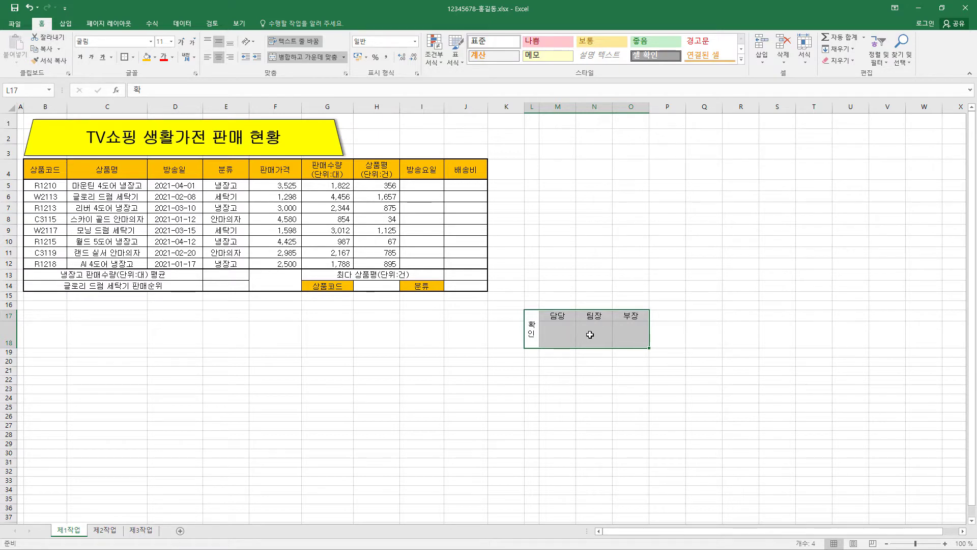
{"action": "left_click", "coordinate": [134, 57]}
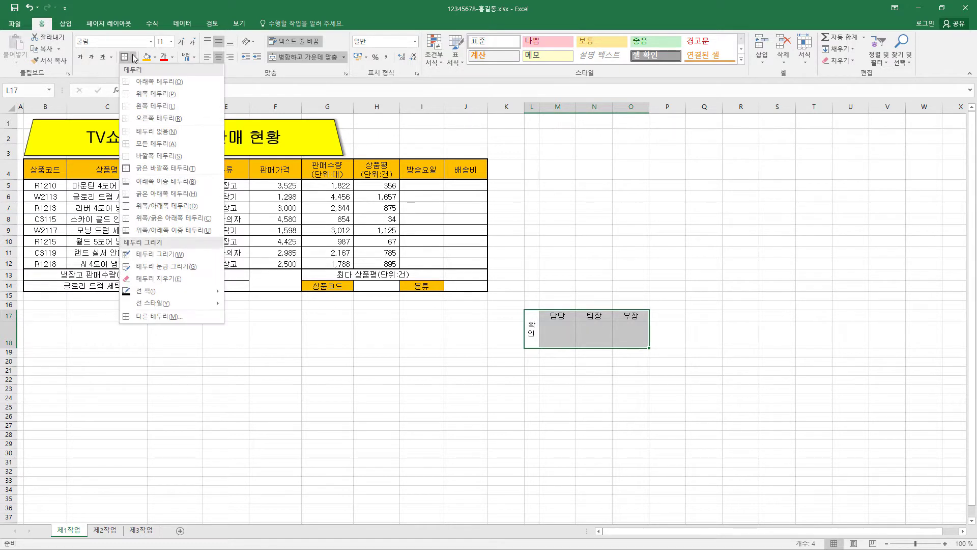
{"action": "left_click", "coordinate": [155, 143]}
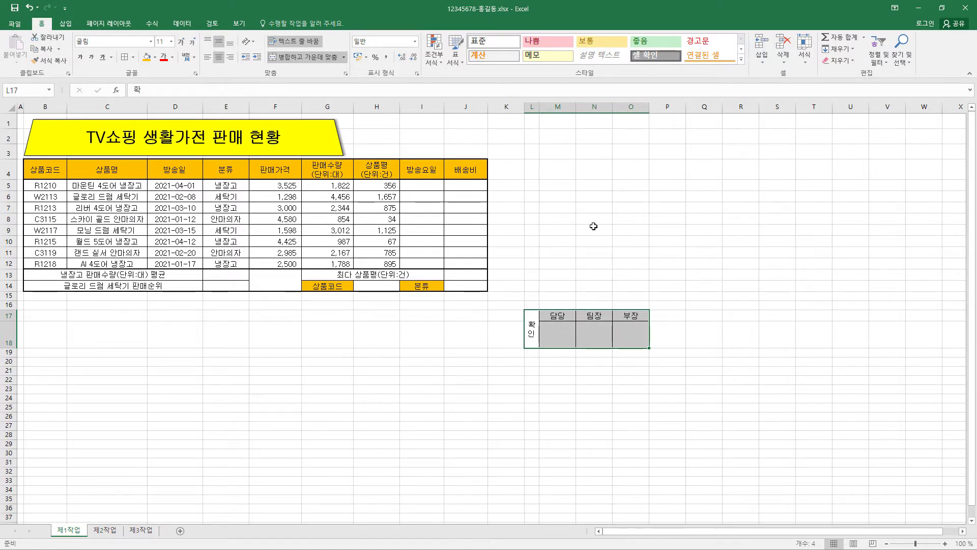
Paste a picture copy of L17:O18, as shown on screen, and fit it above the table across columns H to J
{"action": "left_click", "coordinate": [59, 52]}
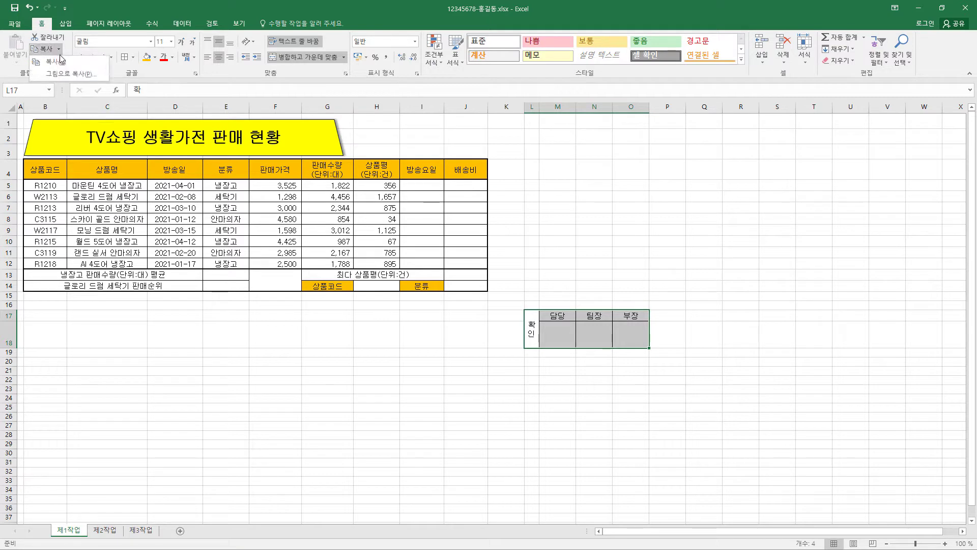
{"action": "left_click", "coordinate": [71, 74]}
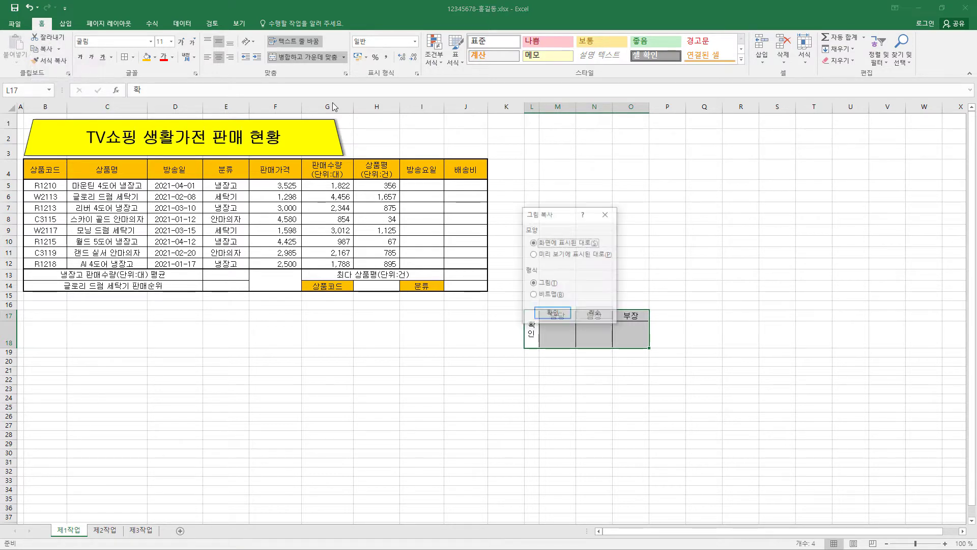
{"action": "left_click", "coordinate": [568, 320]}
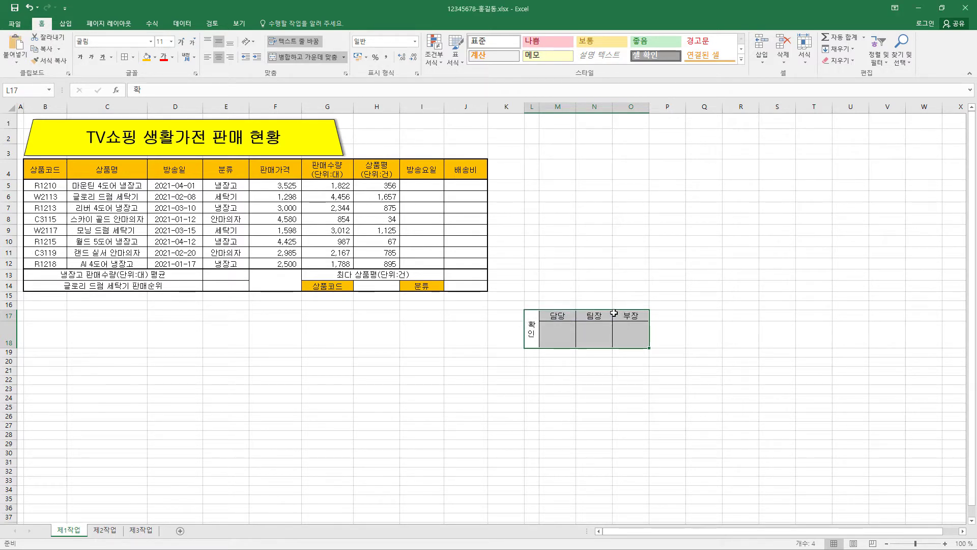
{"action": "key", "text": "ctrl+v"}
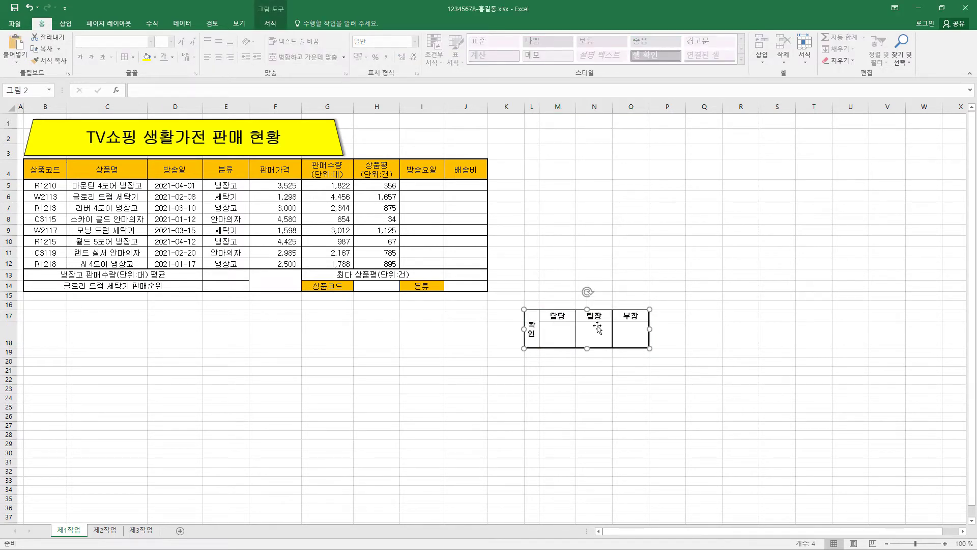
{"action": "left_click_drag", "start_coordinate": [596, 328], "coordinate": [427, 133]}
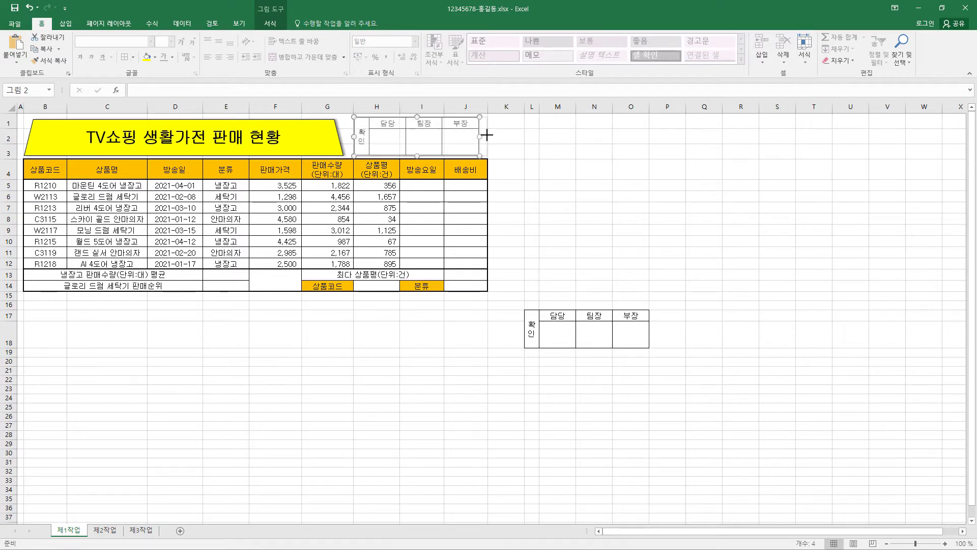
{"action": "left_click_drag", "start_coordinate": [479, 136], "coordinate": [487, 135]}
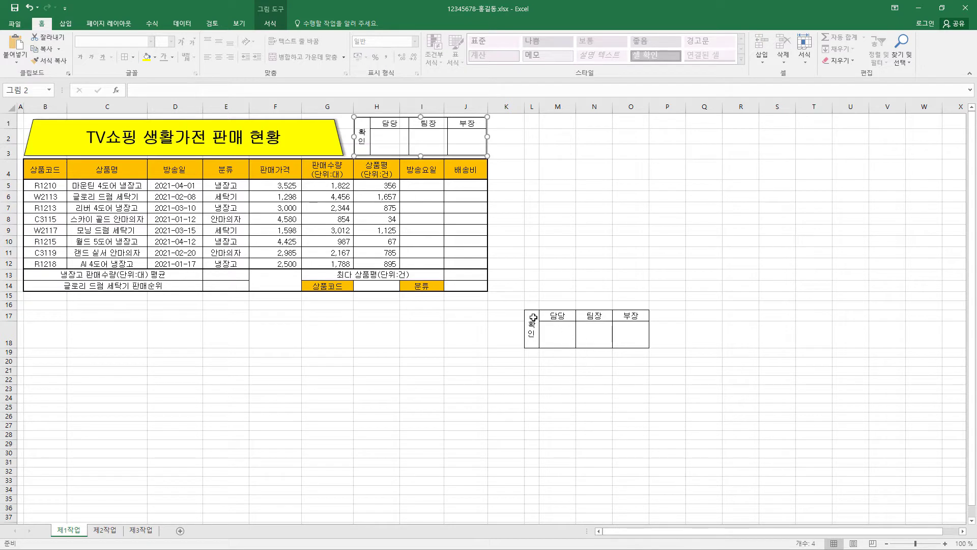
{"action": "left_click_drag", "start_coordinate": [533, 318], "coordinate": [631, 338]}
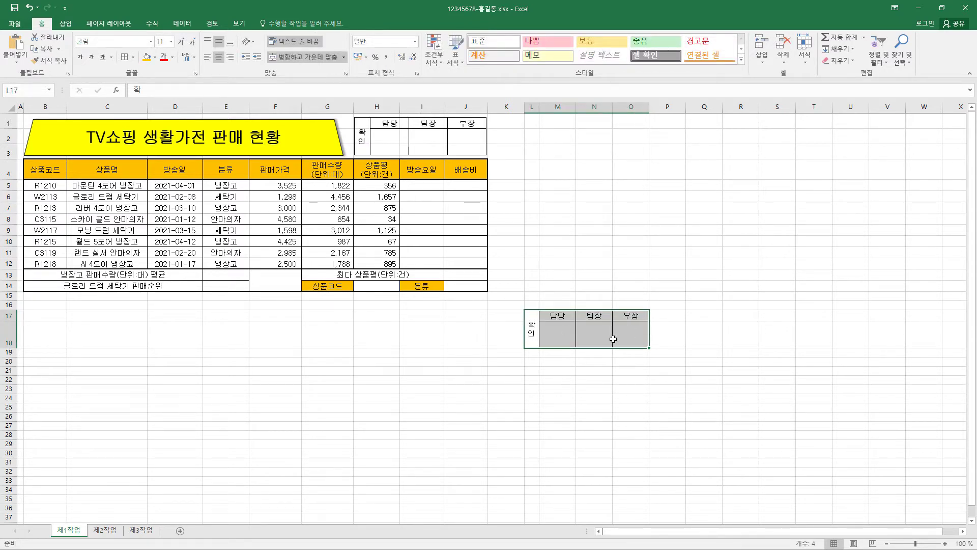
{"action": "key", "text": "Delete"}
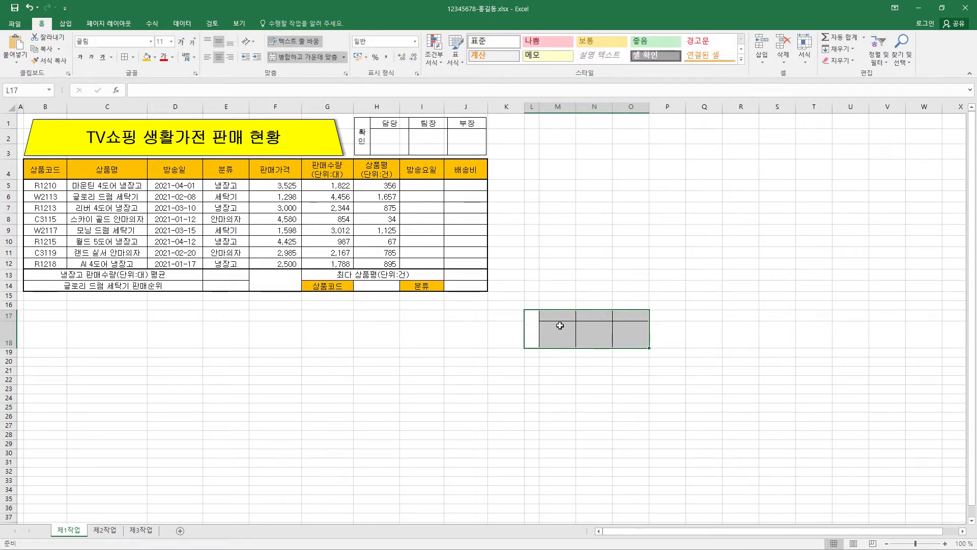
{"action": "key", "text": "ctrl+z"}
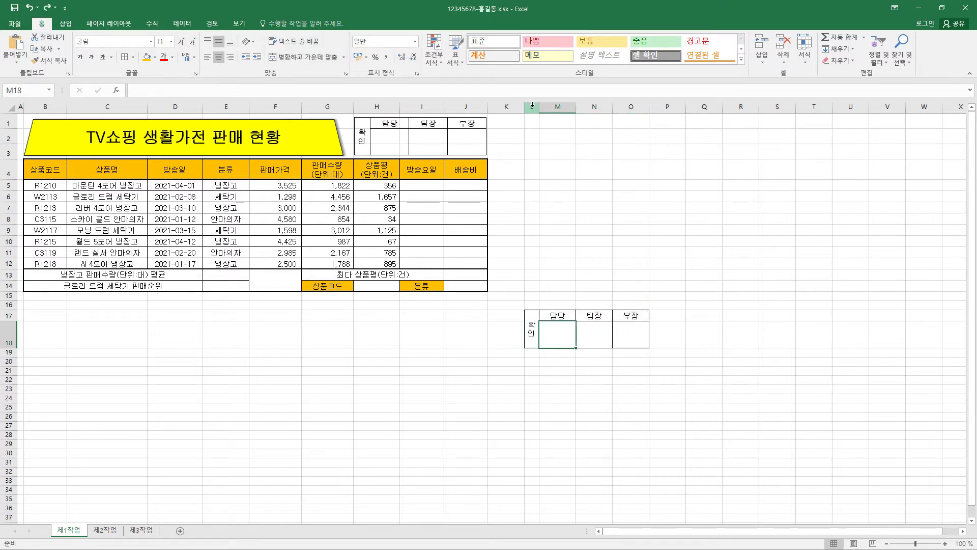
Delete columns L through O, which hold the source cells of the approval box
{"action": "left_click", "coordinate": [533, 107]}
{"action": "left_click_drag", "start_coordinate": [629, 105], "coordinate": [630, 106]}
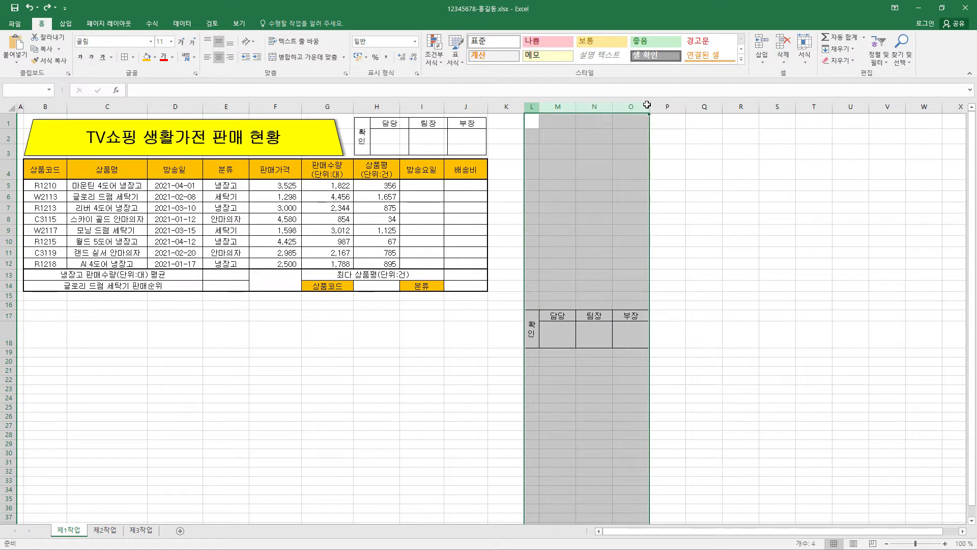
{"action": "right_click", "coordinate": [631, 105]}
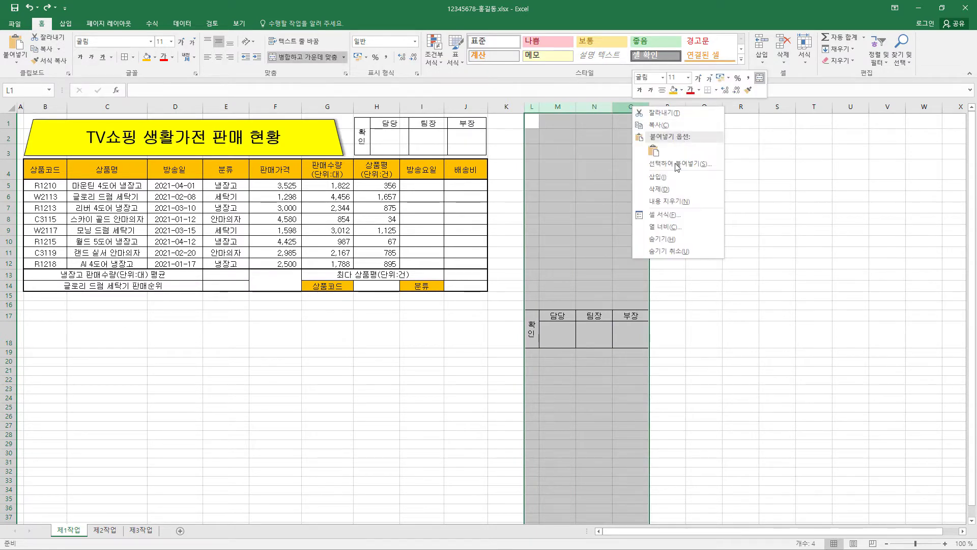
{"action": "left_click", "coordinate": [670, 190]}
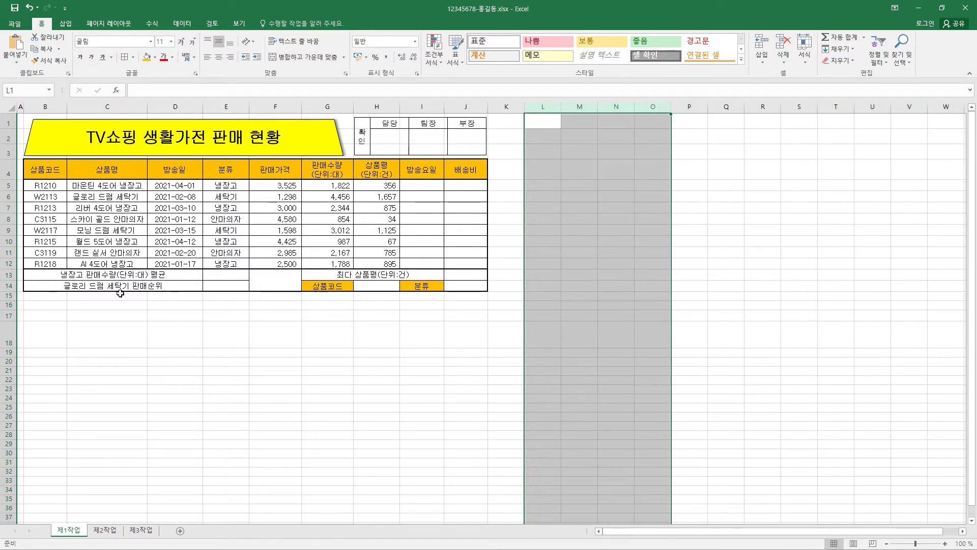
Delete rows 17 and 18 below the product table
{"action": "left_click", "coordinate": [6, 315]}
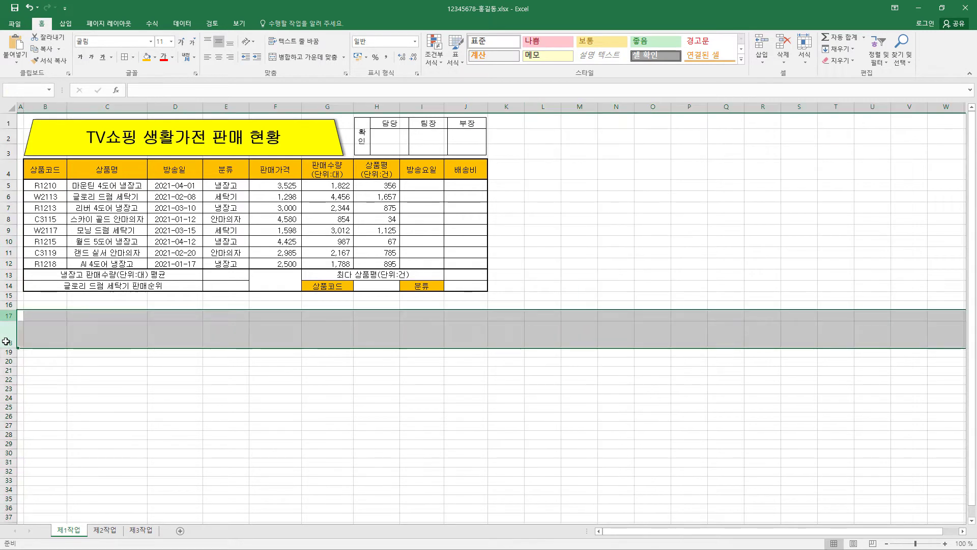
{"action": "right_click", "coordinate": [6, 318]}
{"action": "left_click", "coordinate": [56, 428]}
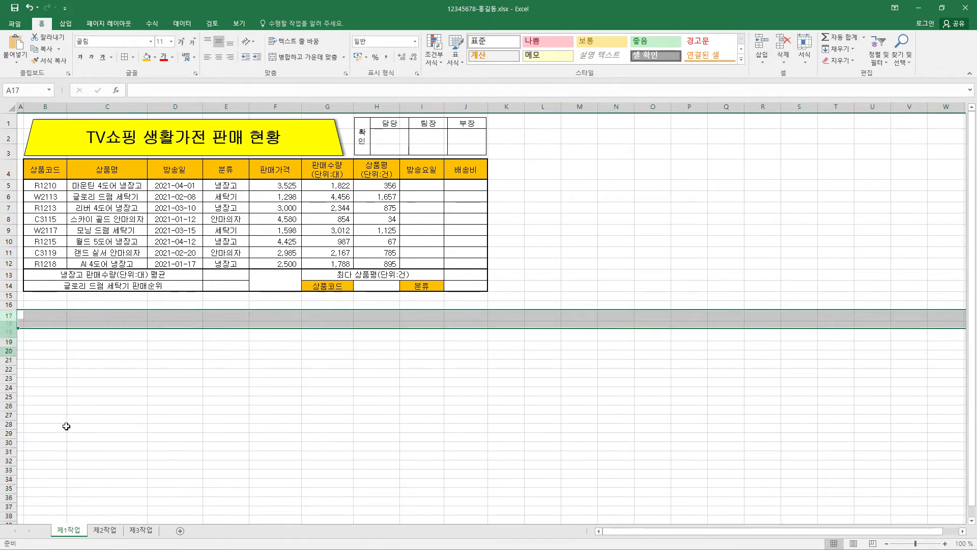
{"action": "left_click", "coordinate": [580, 377]}
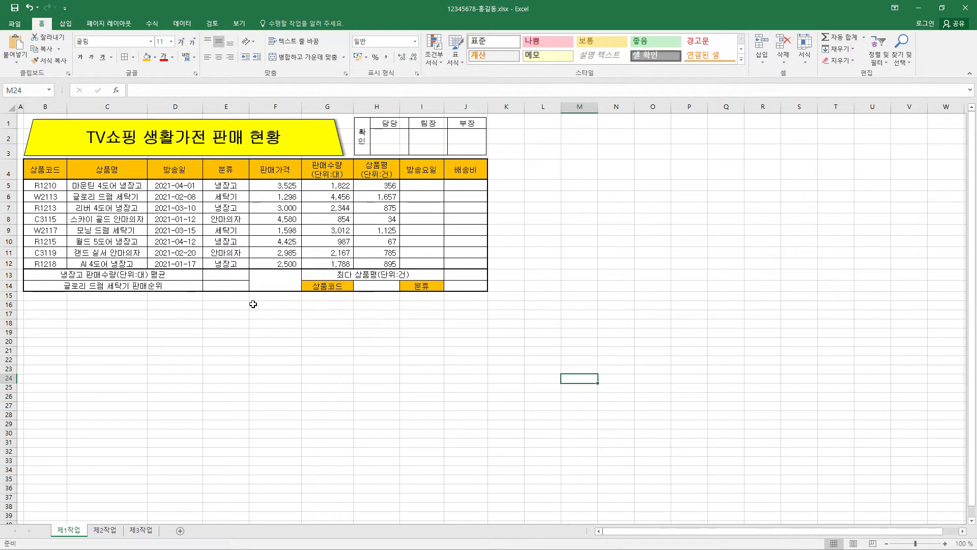
Add both diagonal borders to the merged cell F13:F14 so that they form an X
{"action": "left_click", "coordinate": [278, 279]}
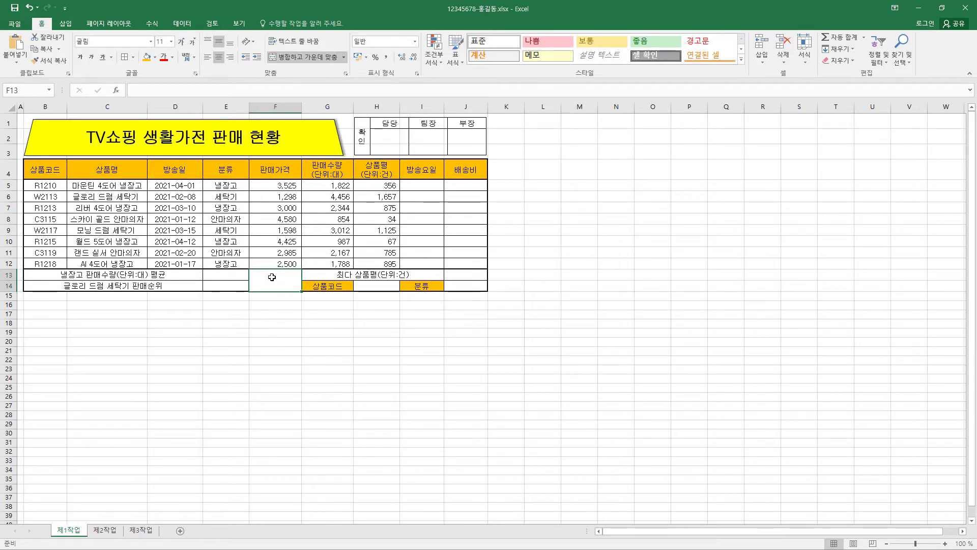
{"action": "left_click", "coordinate": [133, 58]}
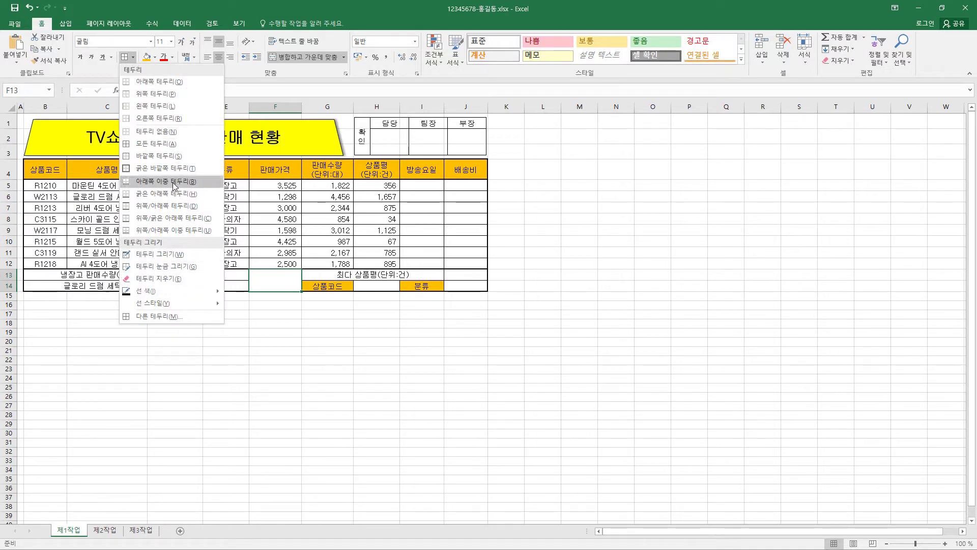
{"action": "left_click", "coordinate": [170, 316]}
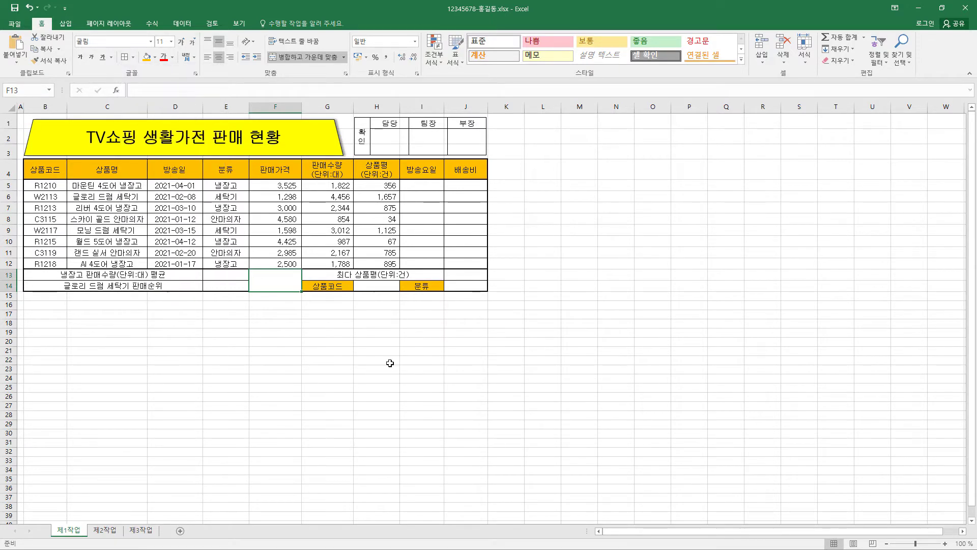
{"action": "left_click", "coordinate": [686, 391]}
{"action": "key", "text": "ctrl+1"}
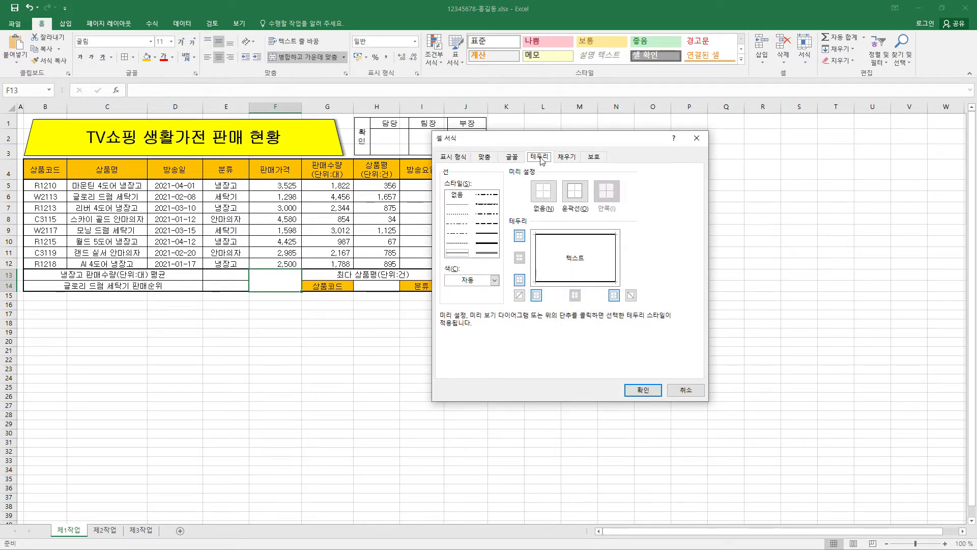
{"action": "left_click", "coordinate": [519, 295]}
{"action": "left_click", "coordinate": [630, 295]}
{"action": "left_click", "coordinate": [642, 390]}
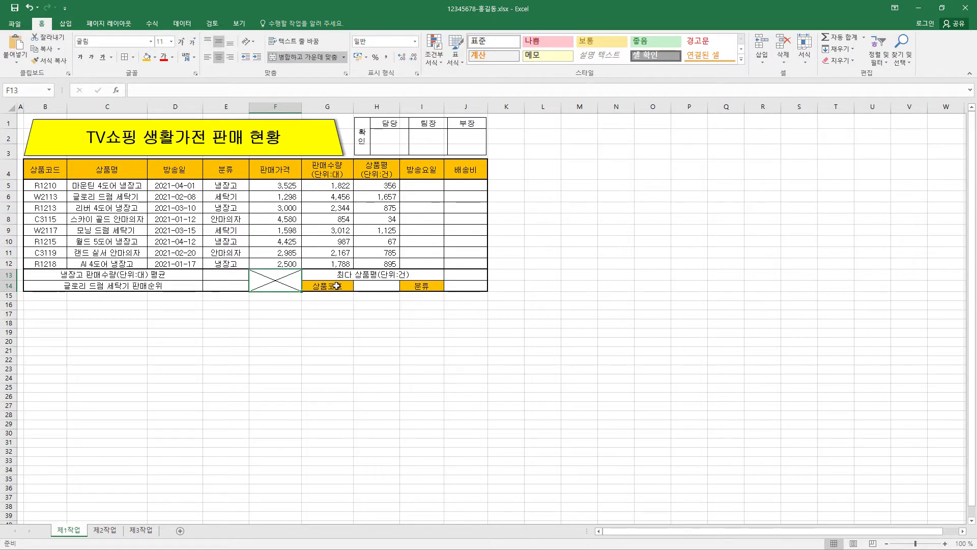
Add a 목록 data validation rule to H14 with the source =$B$5:$B$12 and choose R1210 from its drop-down
{"action": "left_click", "coordinate": [380, 286]}
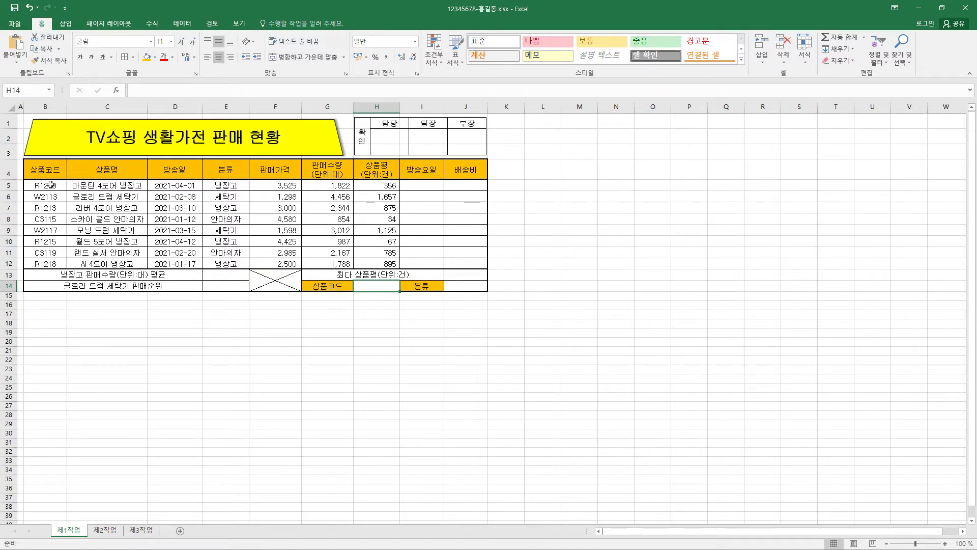
{"action": "left_click_drag", "start_coordinate": [51, 185], "coordinate": [48, 264]}
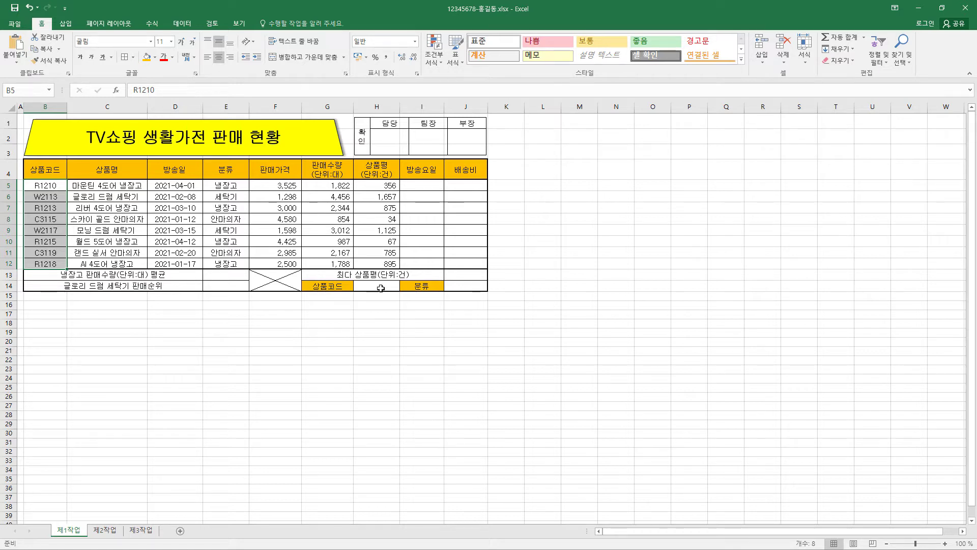
{"action": "left_click", "coordinate": [381, 288]}
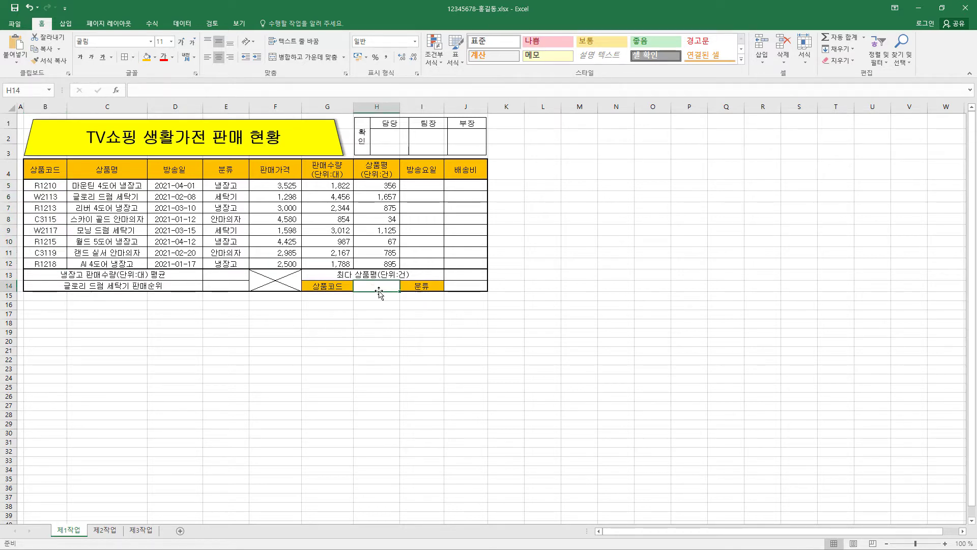
{"action": "left_click", "coordinate": [186, 28]}
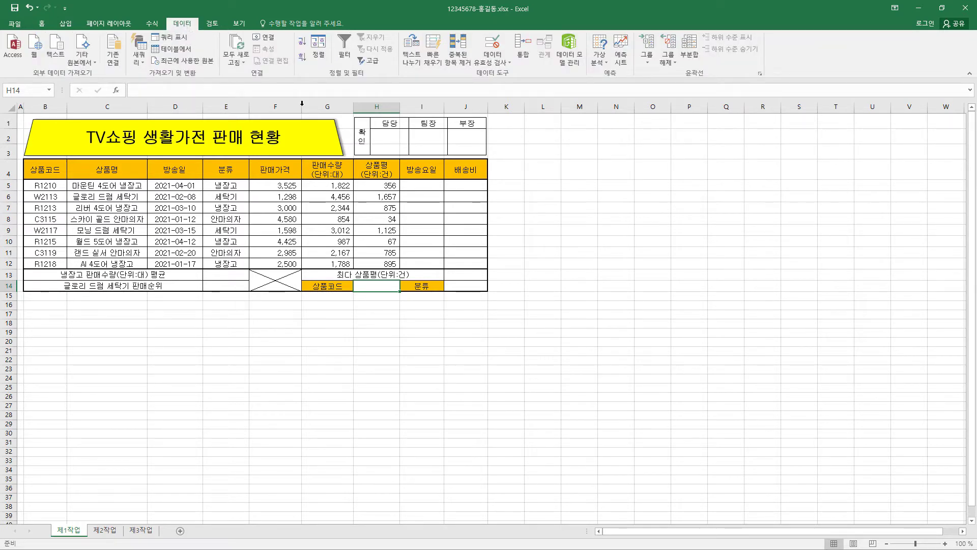
{"action": "left_click", "coordinate": [509, 62]}
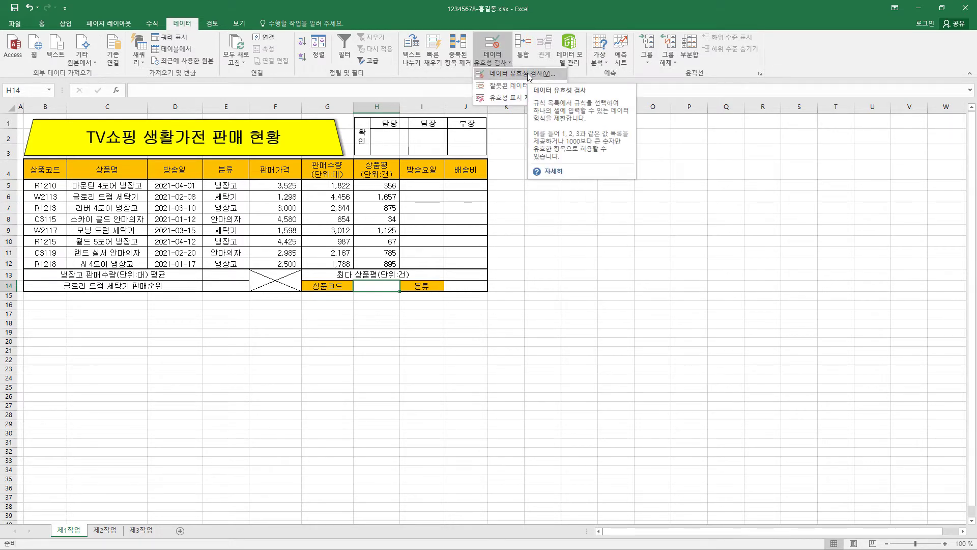
{"action": "left_click", "coordinate": [517, 73]}
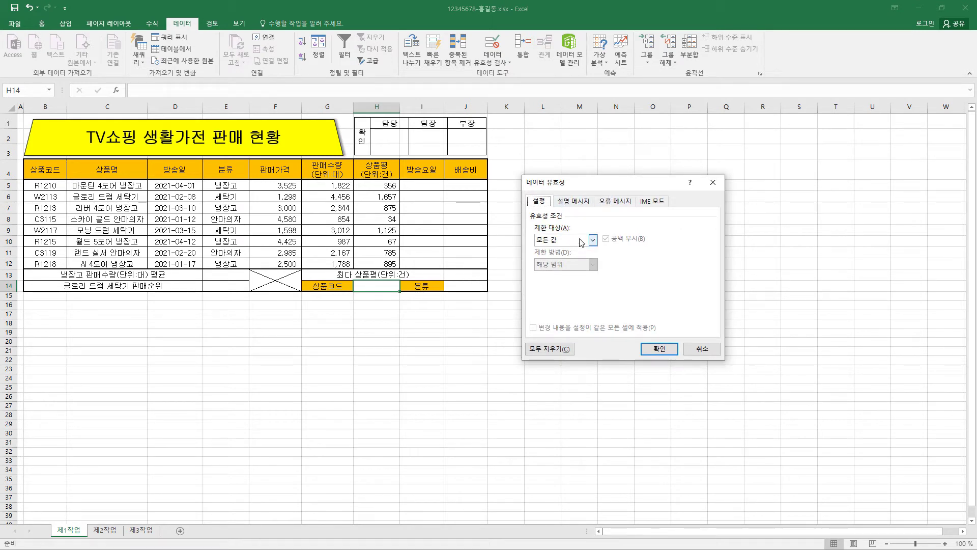
{"action": "left_click", "coordinate": [592, 240]}
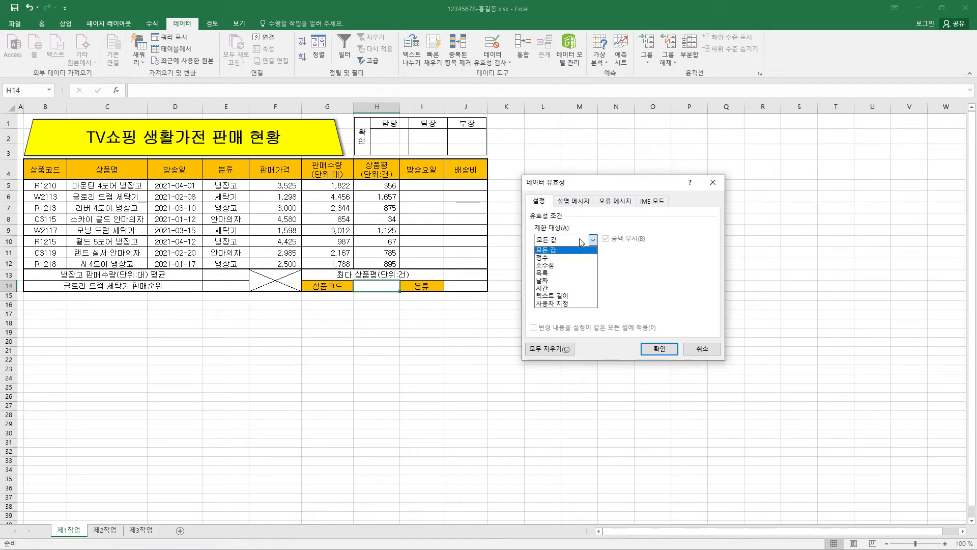
{"action": "left_click", "coordinate": [569, 273]}
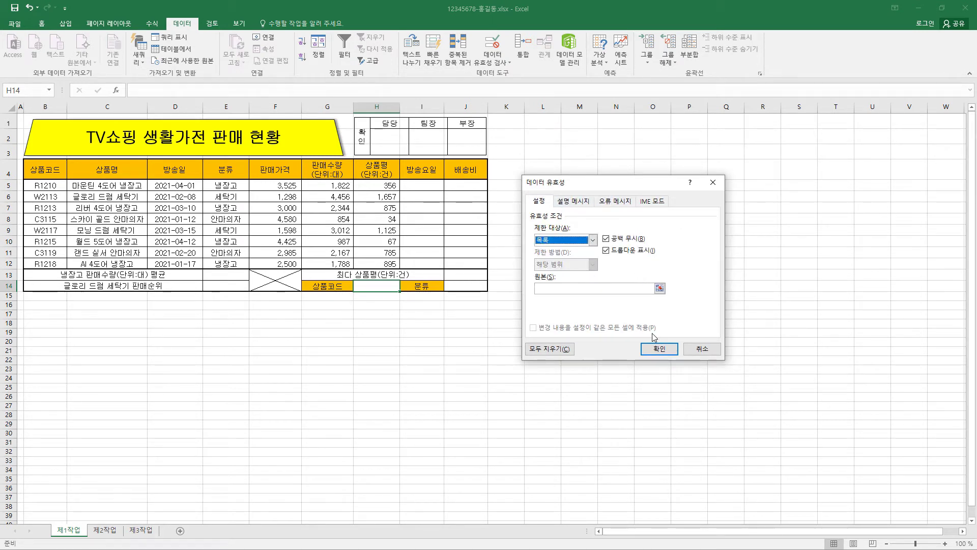
{"action": "left_click", "coordinate": [548, 289]}
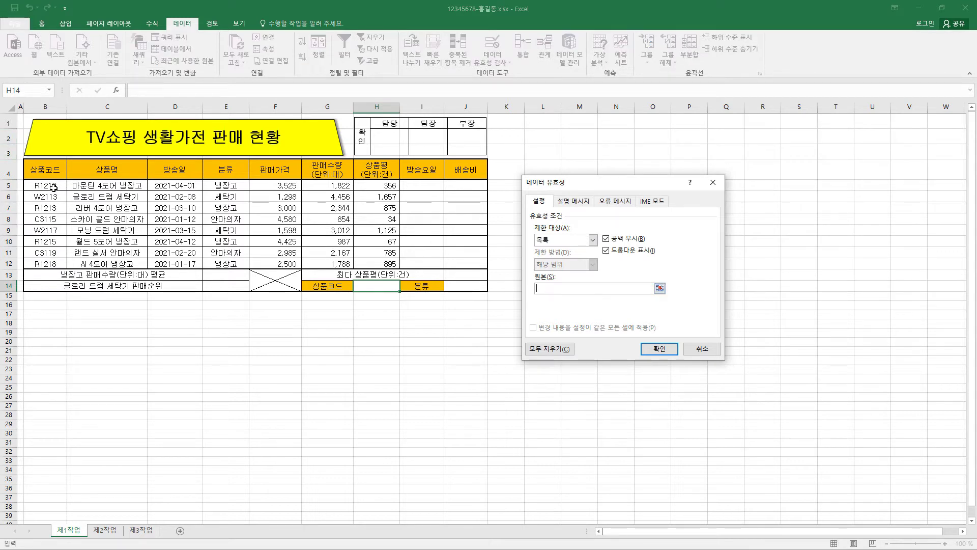
{"action": "left_click_drag", "start_coordinate": [54, 186], "coordinate": [54, 261]}
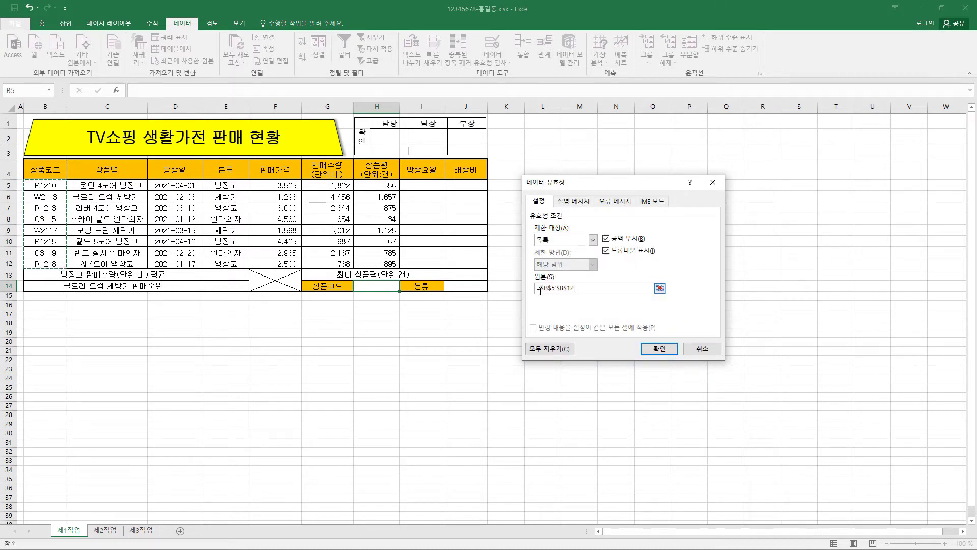
{"action": "left_click_drag", "start_coordinate": [541, 289], "coordinate": [545, 291]}
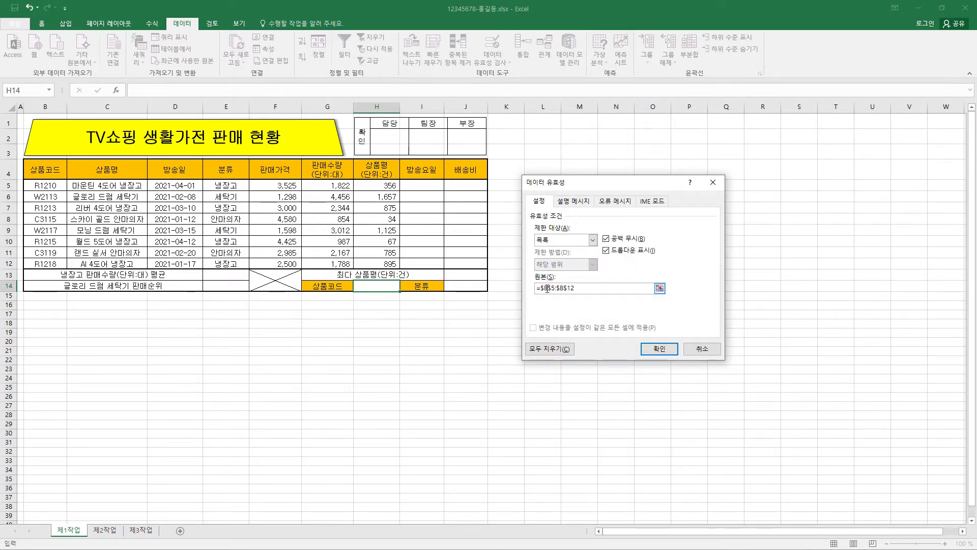
{"action": "left_click", "coordinate": [589, 288]}
{"action": "left_click", "coordinate": [659, 348]}
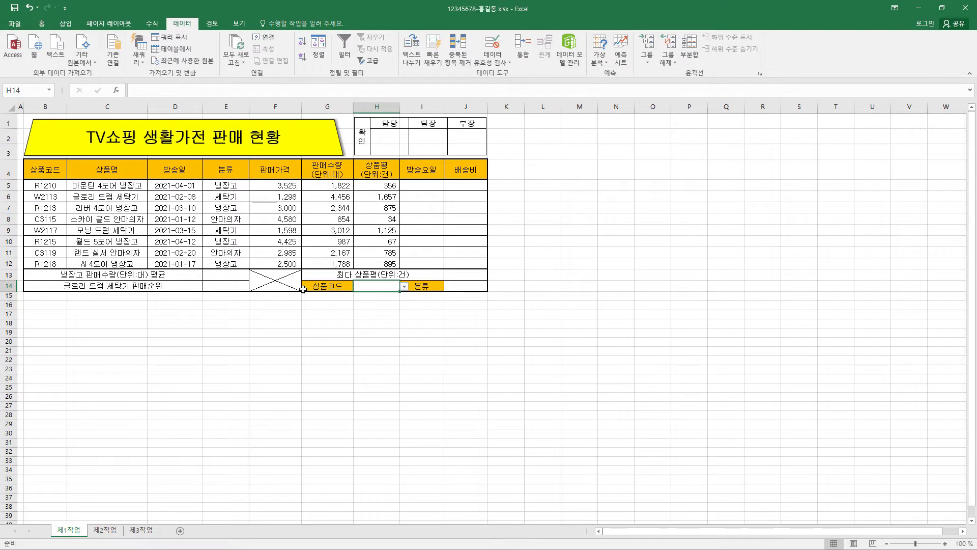
{"action": "left_click", "coordinate": [404, 287]}
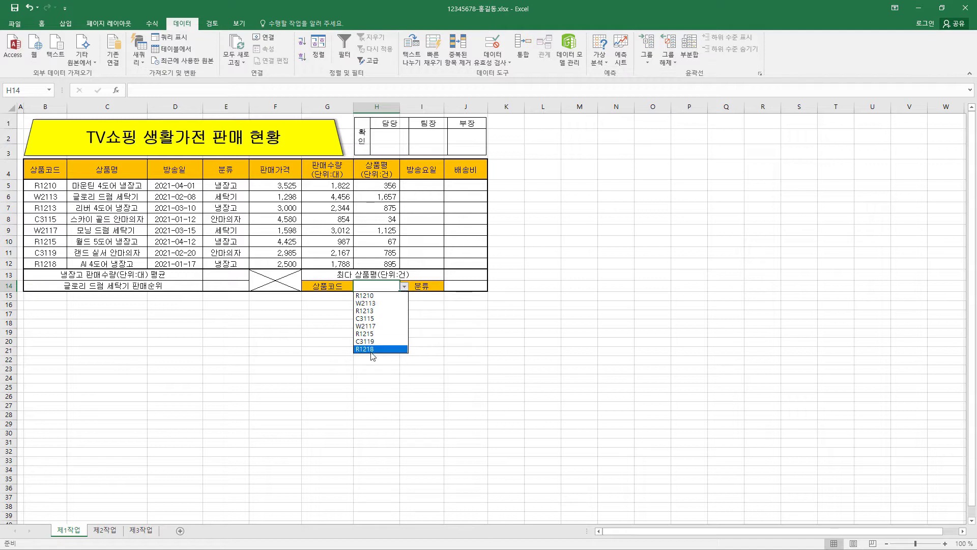
{"action": "left_click", "coordinate": [386, 296]}
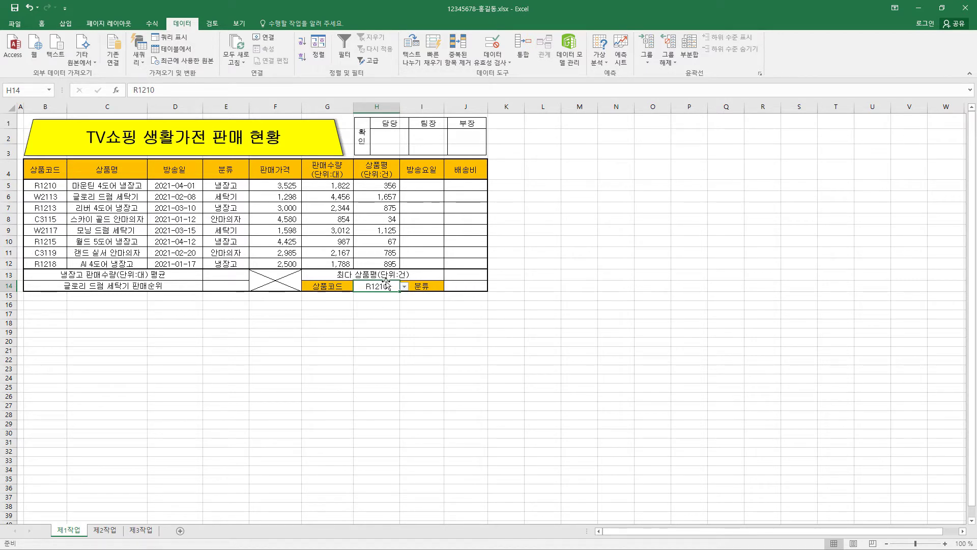
Apply the custom number format #,##0"천원" to the 판매가격 values in F5:F12
{"action": "left_click", "coordinate": [42, 26]}
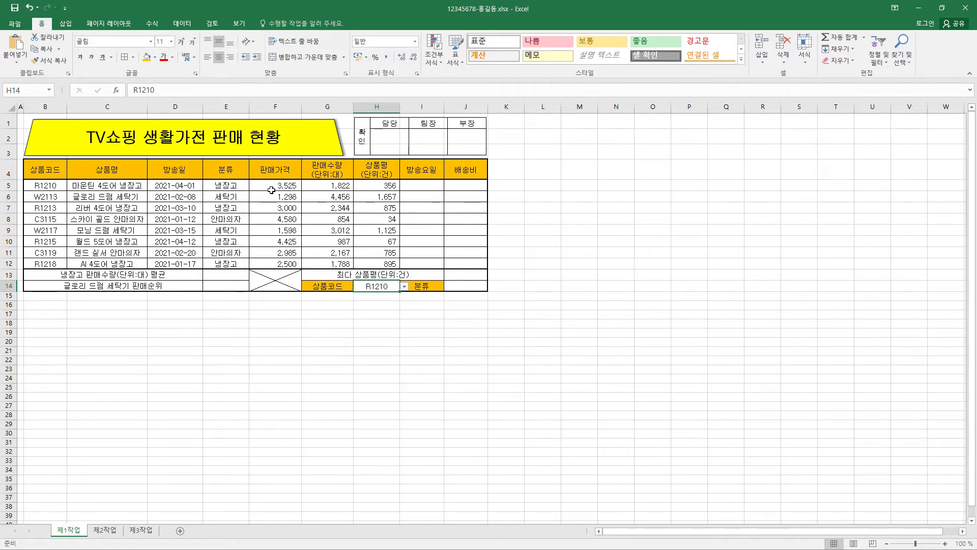
{"action": "left_click_drag", "start_coordinate": [285, 186], "coordinate": [280, 264]}
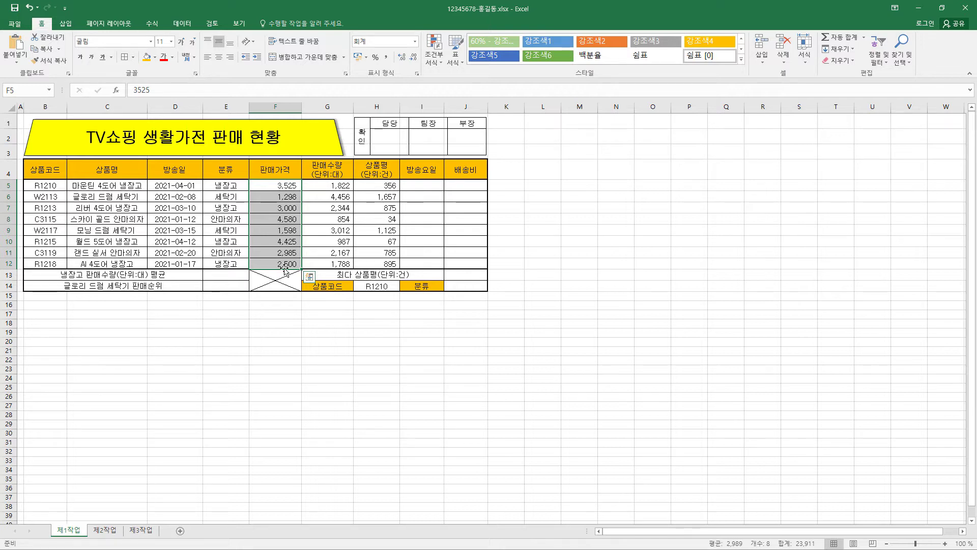
{"action": "key", "text": "ctrl+1"}
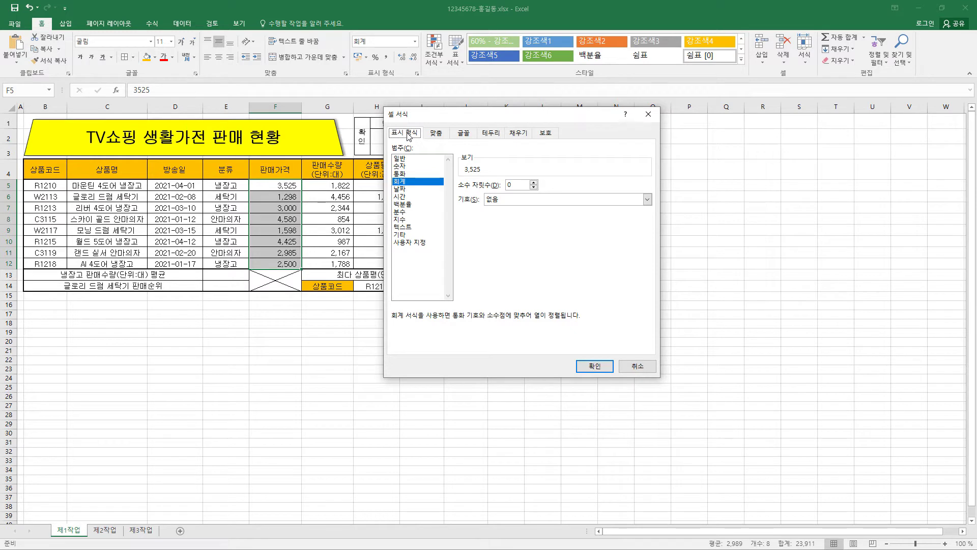
{"action": "left_click", "coordinate": [418, 242]}
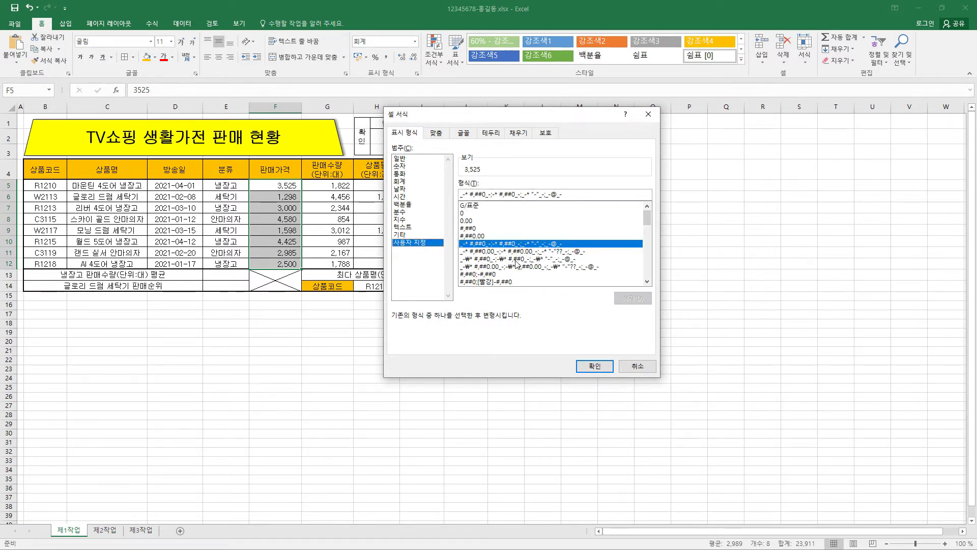
{"action": "left_click", "coordinate": [469, 229]}
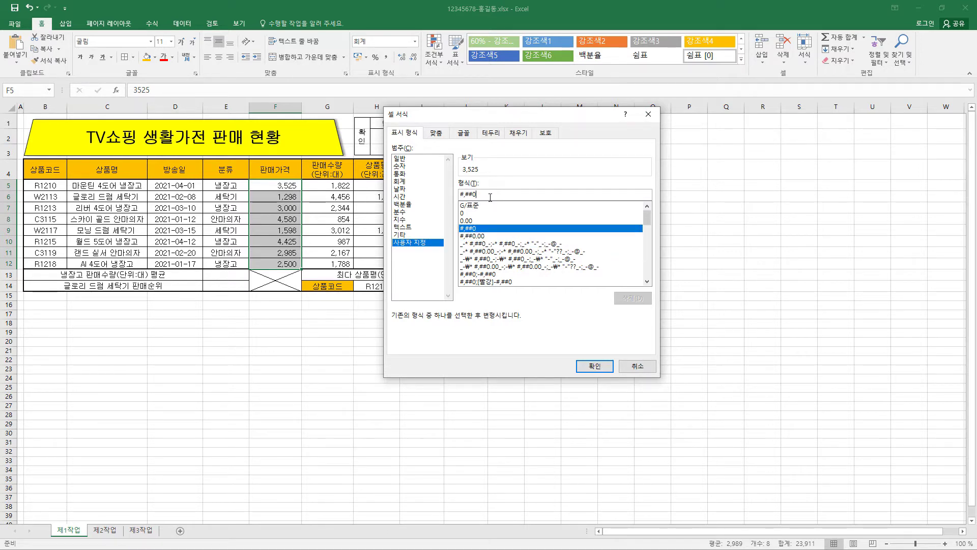
{"action": "type", "text": "\"천원\""}
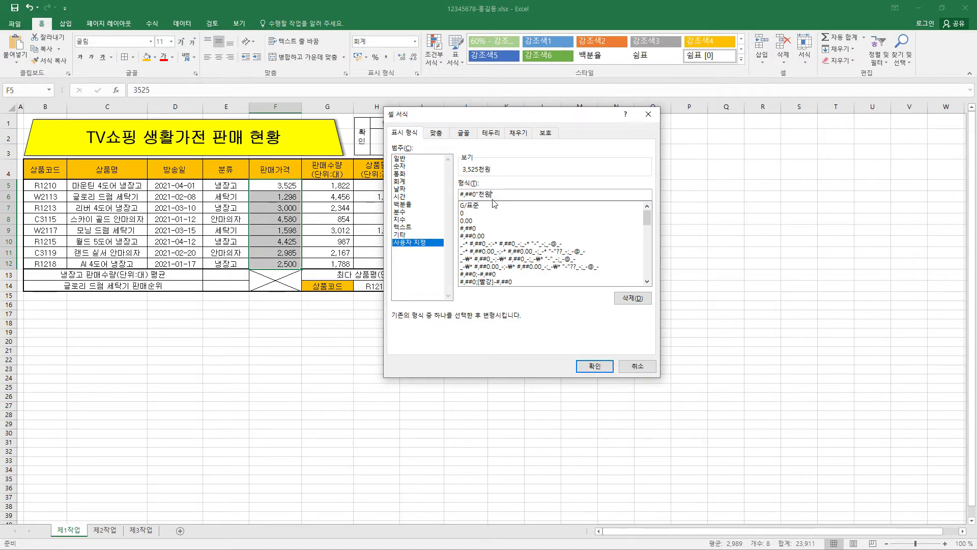
{"action": "left_click", "coordinate": [595, 366]}
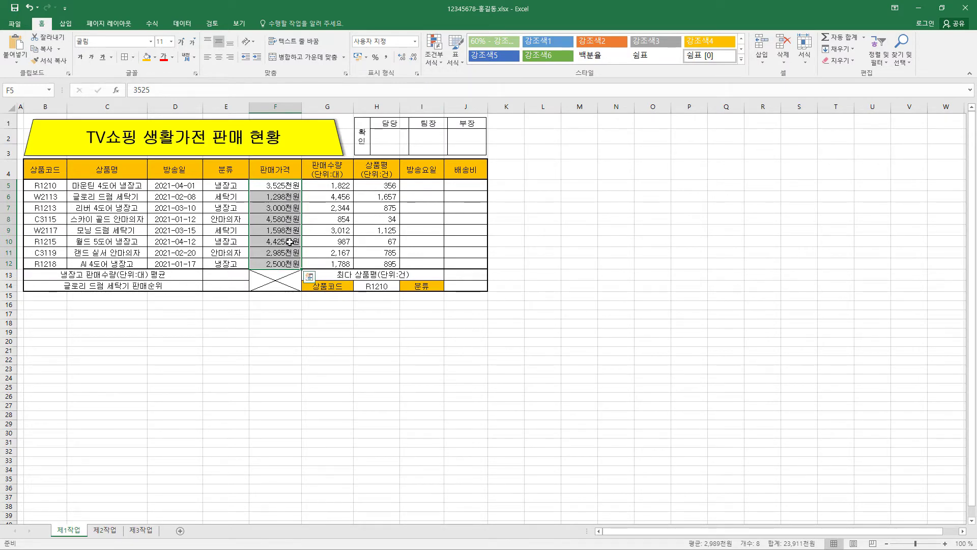
Try the custom number format ?,??0"천원" on F5:F12 and restore the format #,##0"천원"
{"action": "key", "text": "ctrl+1"}
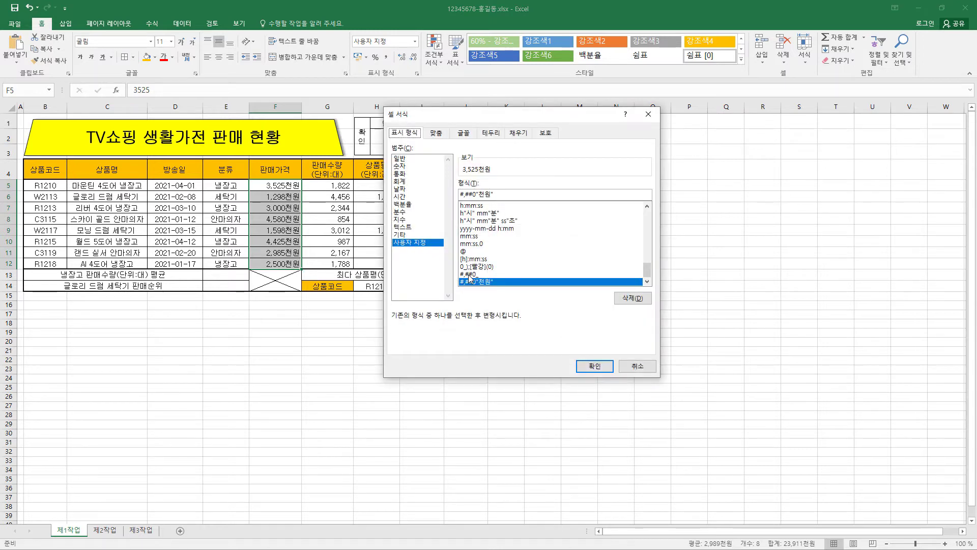
{"action": "left_click", "coordinate": [474, 195]}
{"action": "left_click_drag", "start_coordinate": [470, 193], "coordinate": [460, 194]}
{"action": "type", "text": "?,??"}
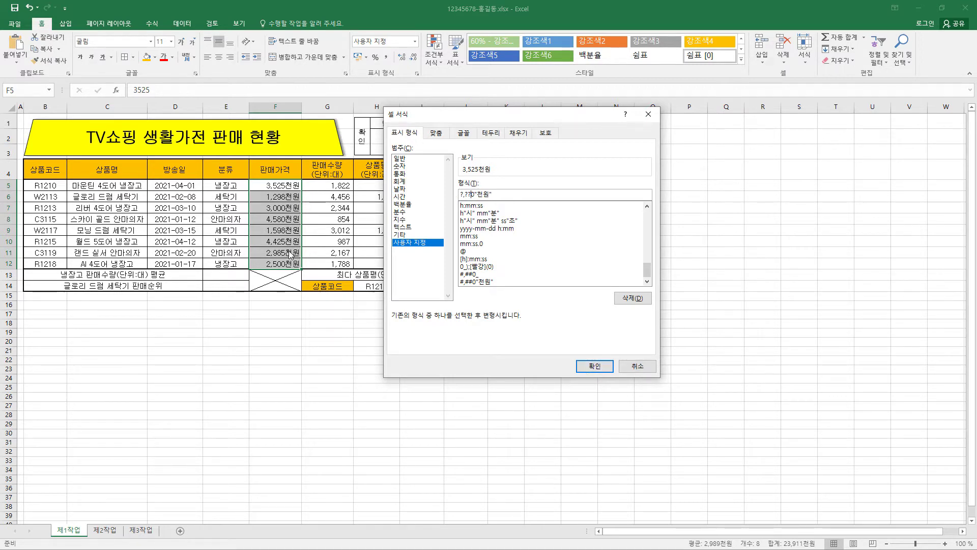
{"action": "left_click", "coordinate": [594, 366]}
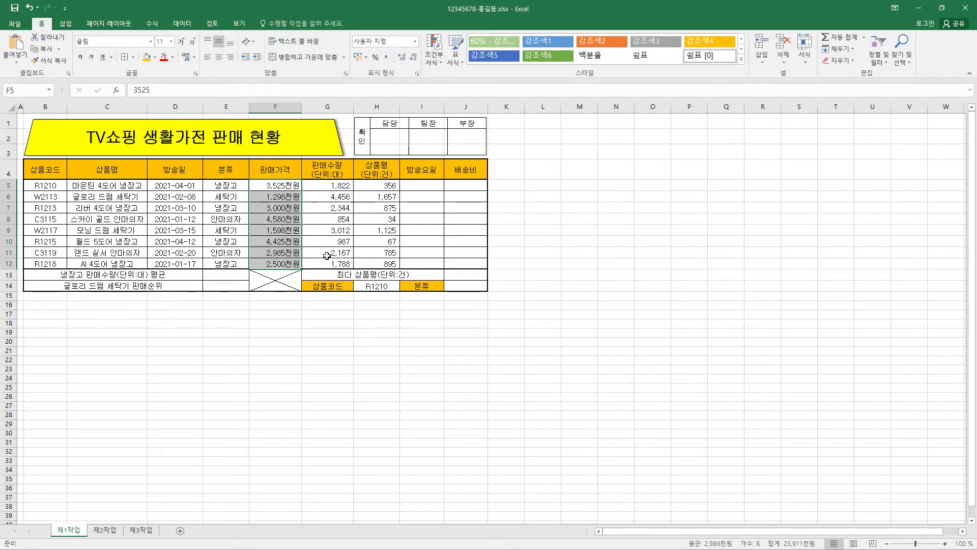
{"action": "key", "text": "ctrl+1"}
{"action": "left_click", "coordinate": [478, 274]}
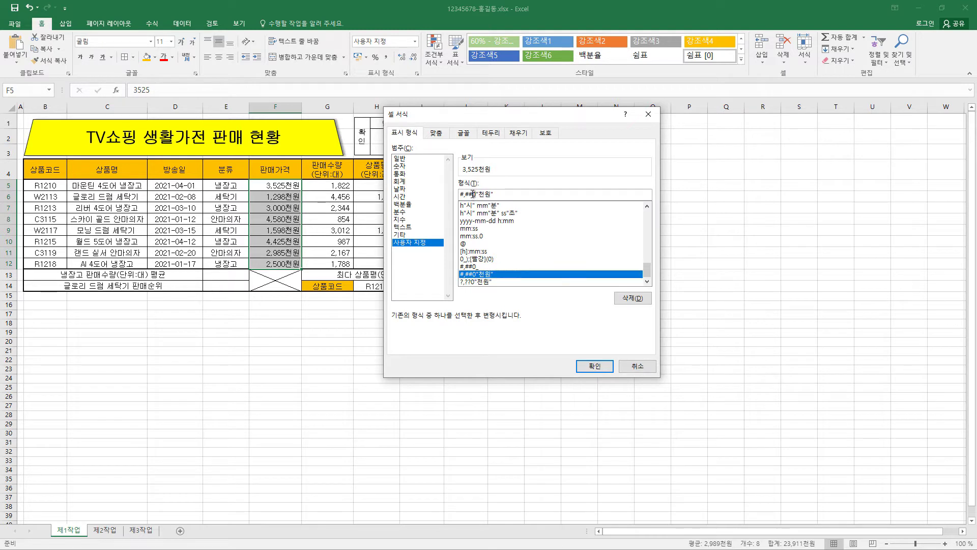
{"action": "left_click", "coordinate": [594, 366]}
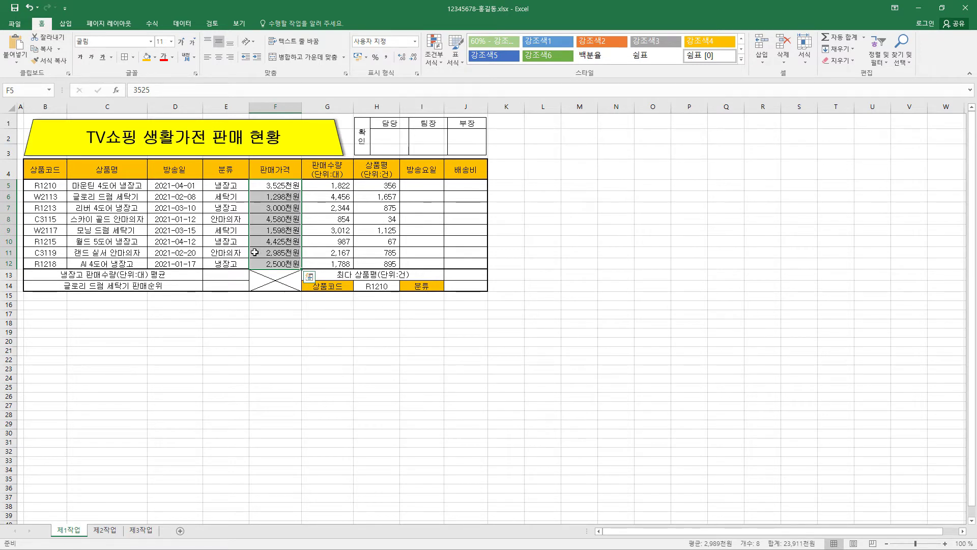
Define the name 상품평 for the range H5:H12 with workbook scope
{"action": "left_click_drag", "start_coordinate": [381, 187], "coordinate": [381, 262]}
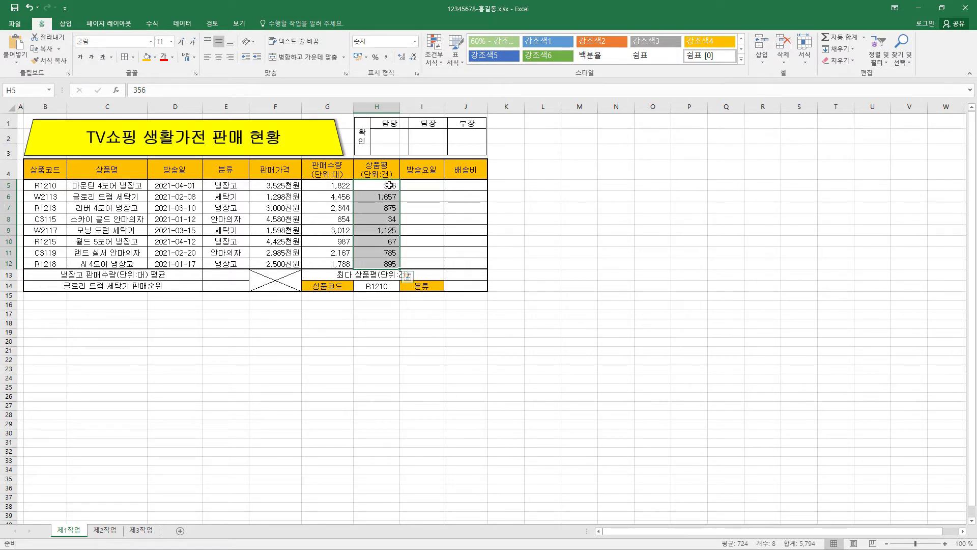
{"action": "right_click", "coordinate": [378, 240]}
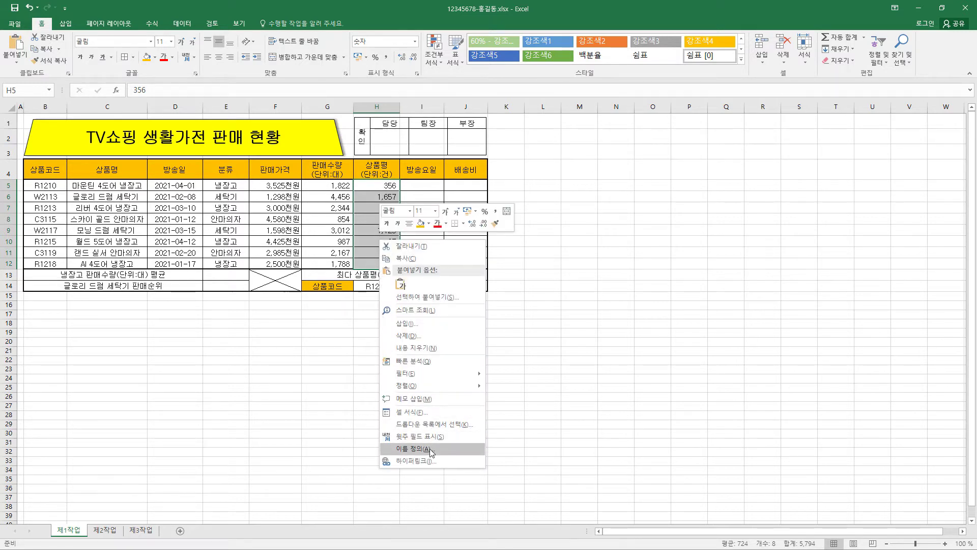
{"action": "left_click", "coordinate": [417, 448]}
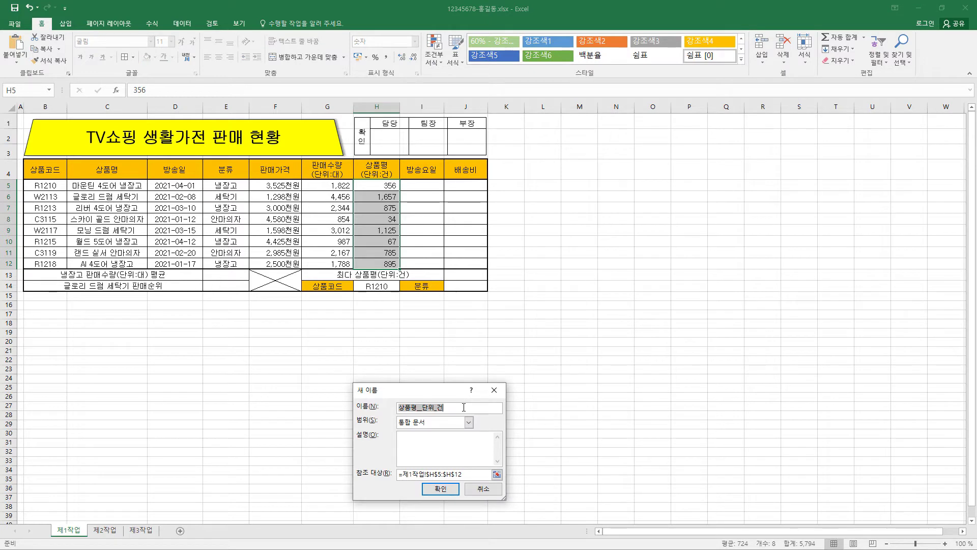
{"action": "left_click_drag", "start_coordinate": [417, 407], "coordinate": [492, 407]}
{"action": "key", "text": "BackSpace"}
{"action": "left_click", "coordinate": [441, 489]}
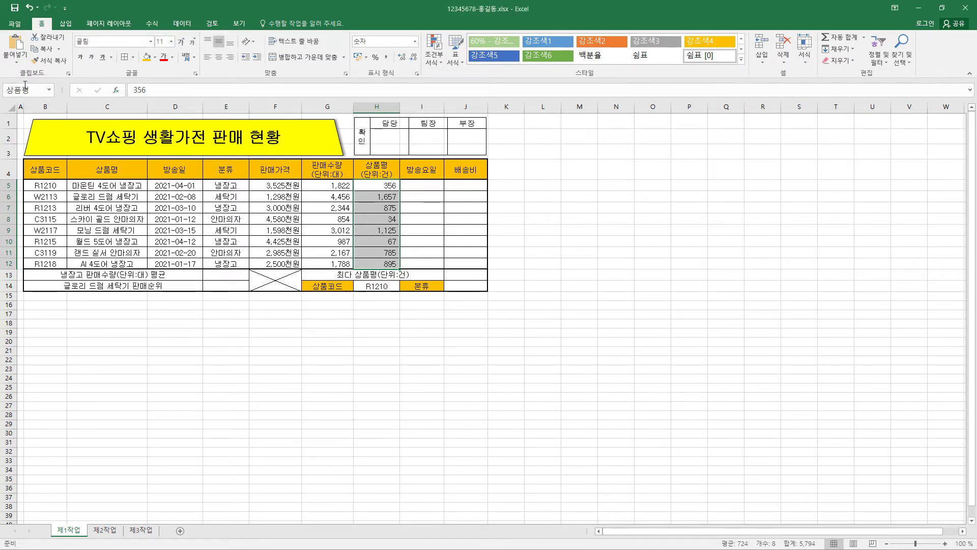
Reselect H5:H12 to check its defined name
{"action": "left_click", "coordinate": [435, 186]}
{"action": "left_click_drag", "start_coordinate": [387, 186], "coordinate": [386, 262]}
{"action": "left_click", "coordinate": [377, 298]}
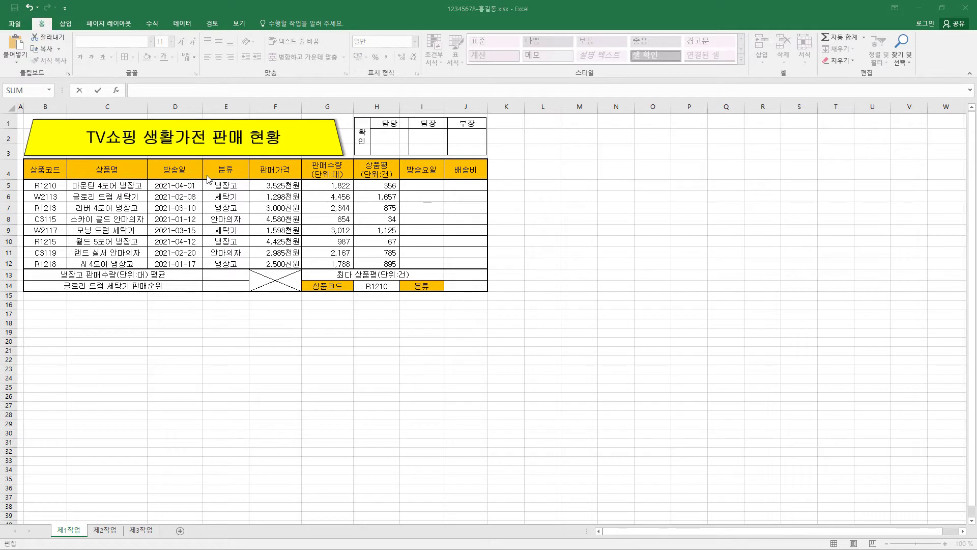
{"action": "left_click", "coordinate": [430, 187]}
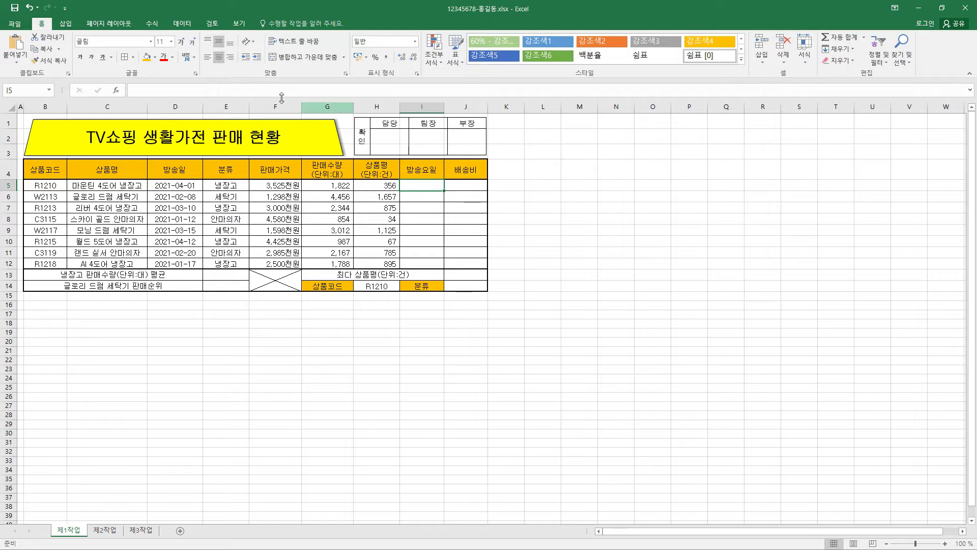
{"action": "left_click", "coordinate": [183, 90]}
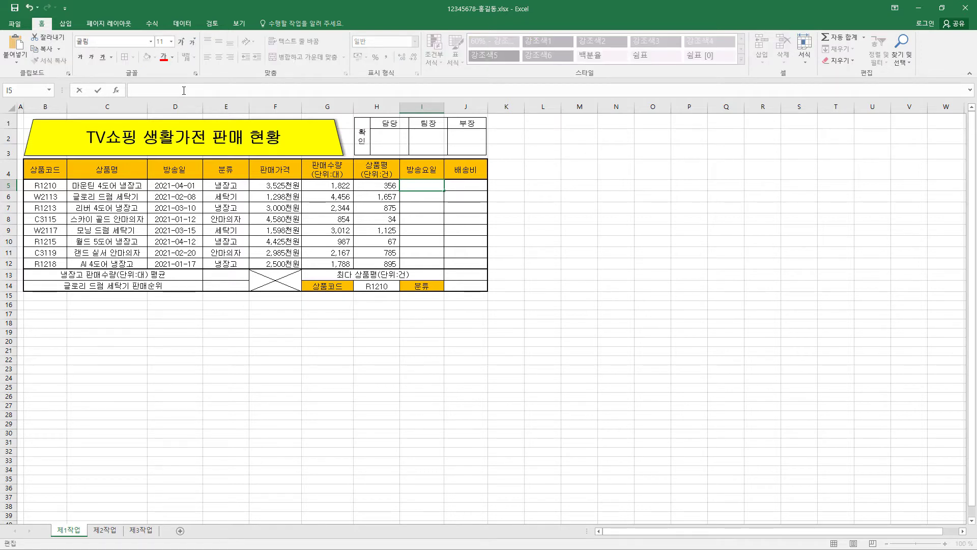
{"action": "type", "text": "="}
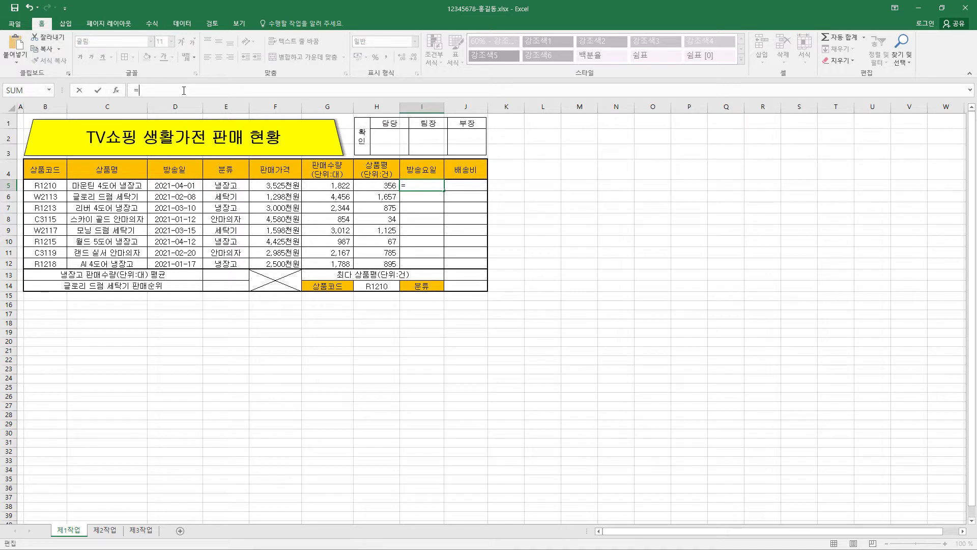
{"action": "type", "text": "ㅊ"}
{"action": "type", "text": "CHOOSE"}
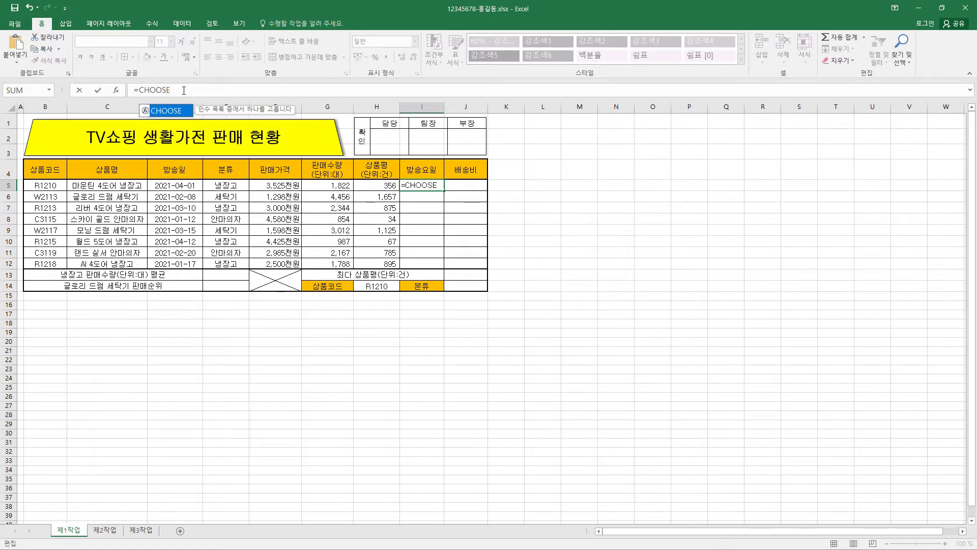
{"action": "type", "text": "("}
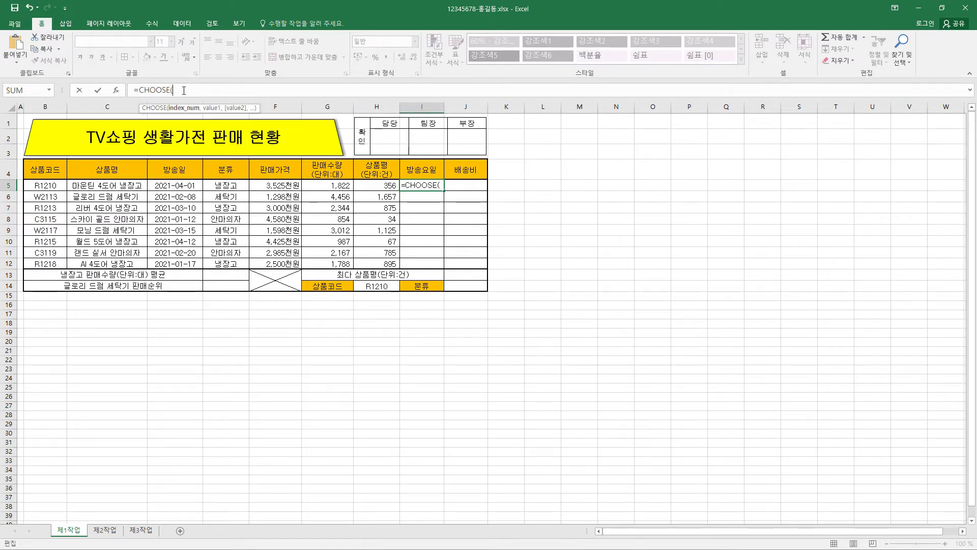
{"action": "left_click", "coordinate": [116, 90]}
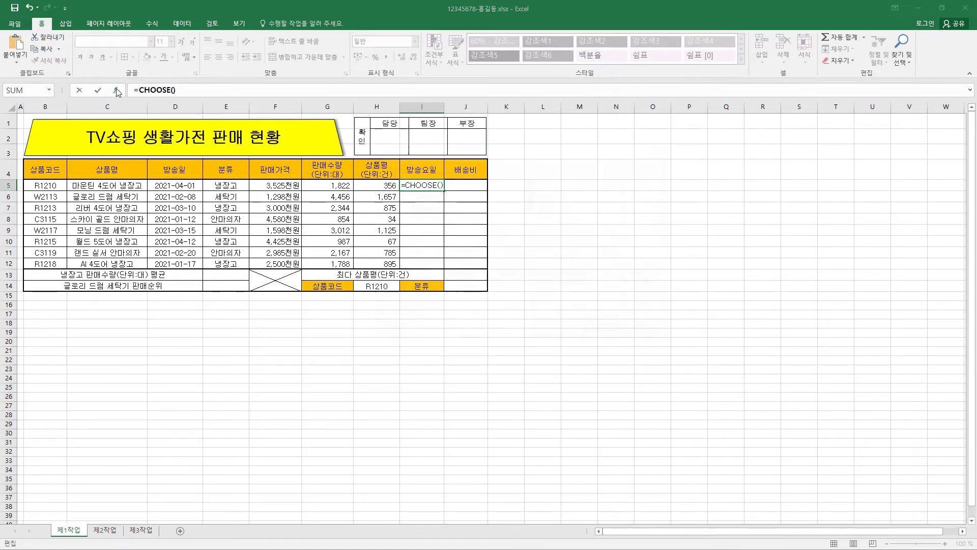
{"action": "left_click_drag", "start_coordinate": [542, 155], "coordinate": [631, 153]}
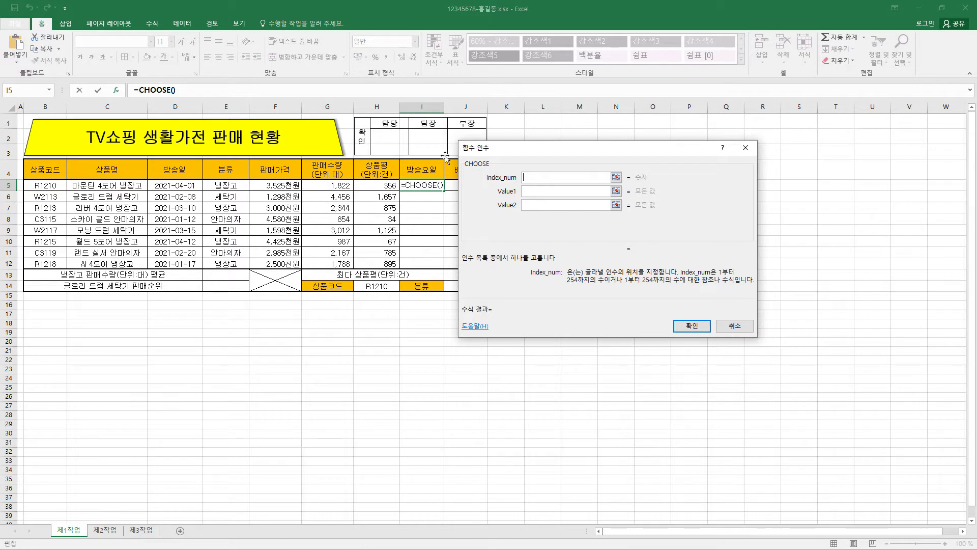
{"action": "left_click", "coordinate": [542, 192]}
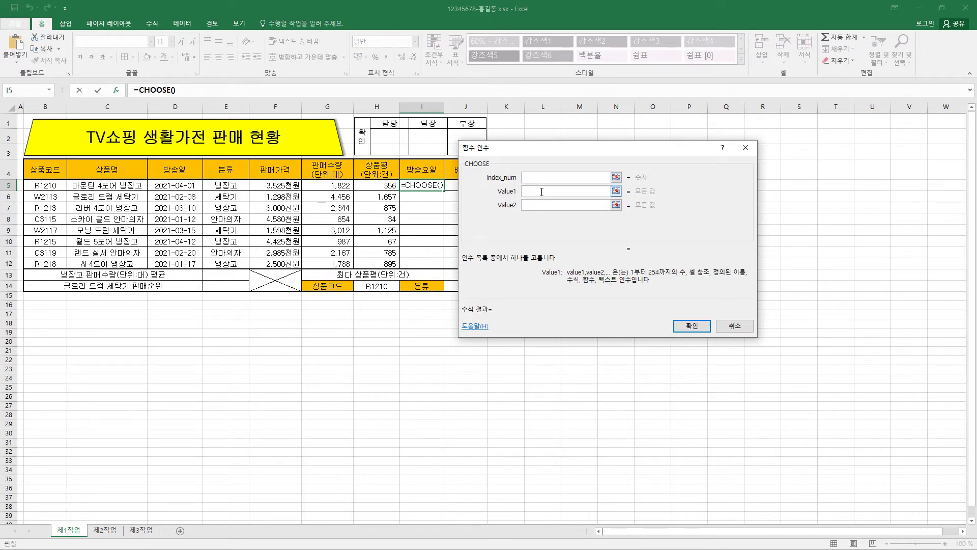
{"action": "left_click", "coordinate": [540, 205]}
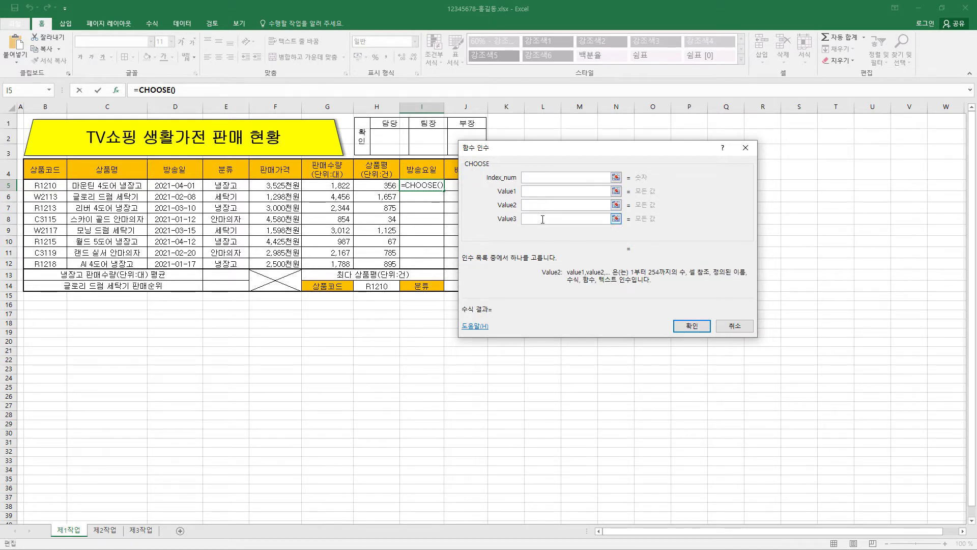
{"action": "left_click", "coordinate": [541, 218]}
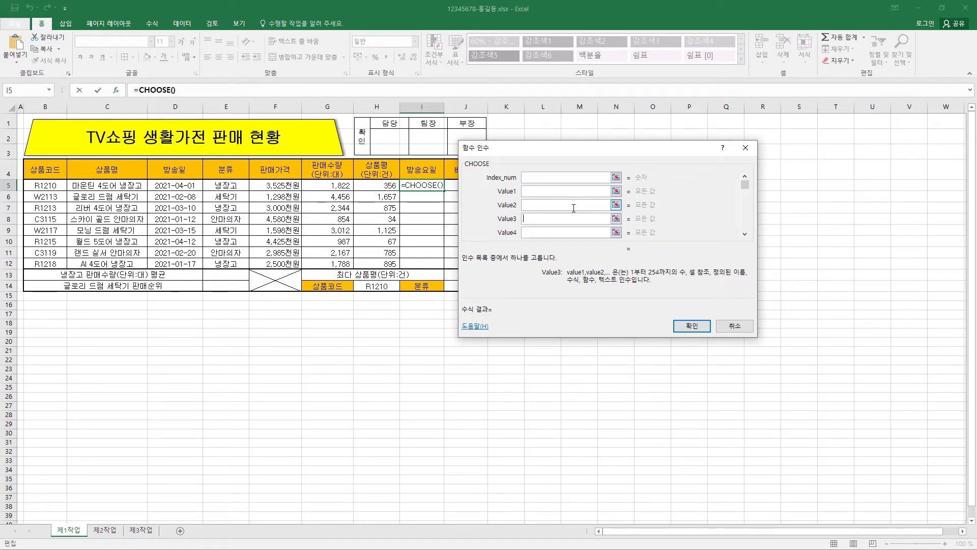
{"action": "left_click", "coordinate": [563, 177]}
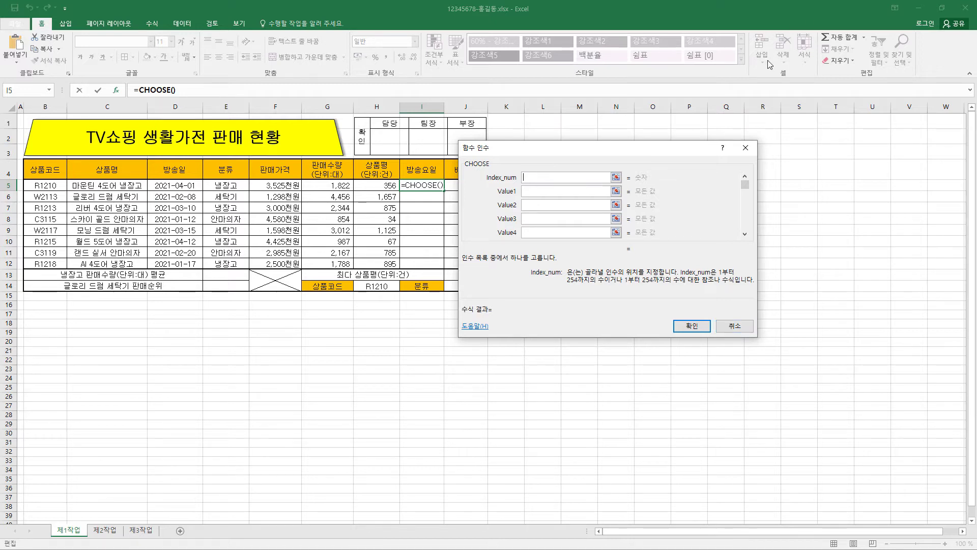
{"action": "left_click_drag", "start_coordinate": [749, 154], "coordinate": [750, 155]}
{"action": "left_click", "coordinate": [749, 153]}
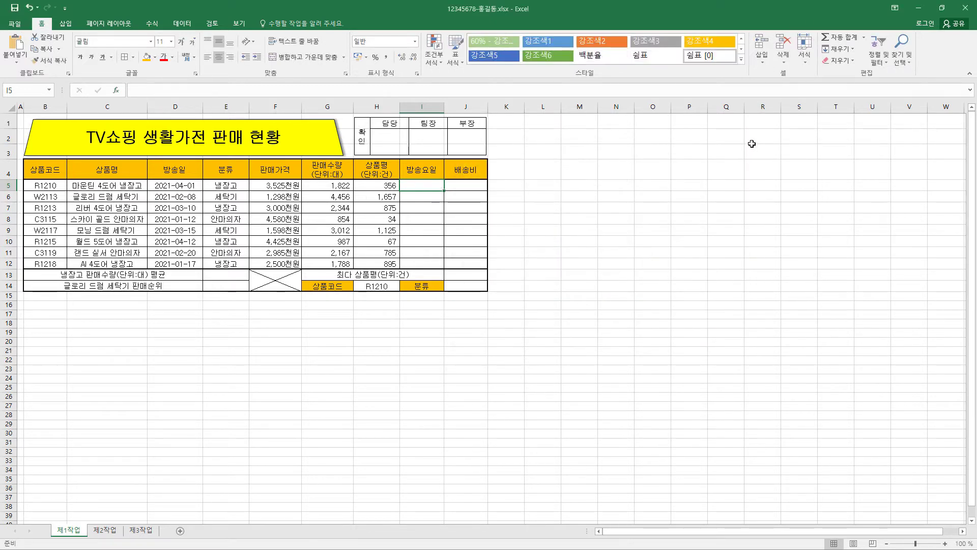
Start a WEEKDAY formula in cell I5 of the 방송요일 column and bring up its function arguments
{"action": "left_click", "coordinate": [142, 86]}
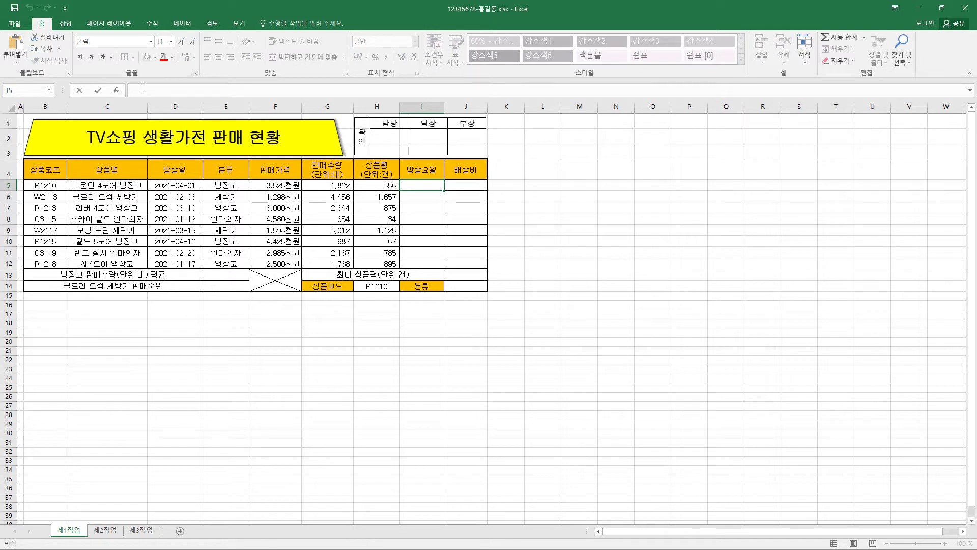
{"action": "type", "text": "="}
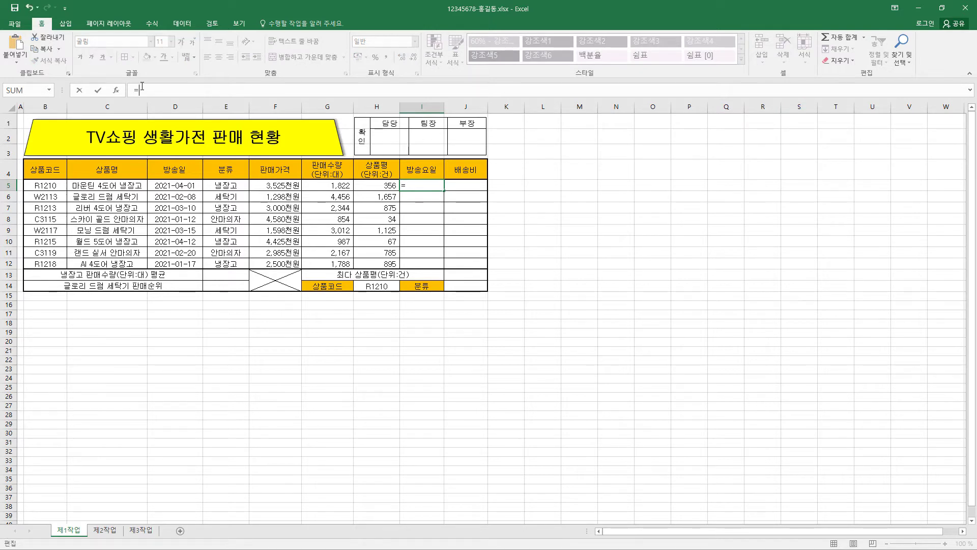
{"action": "key", "text": "BackSpace"}
{"action": "type", "text": "=WEEKDAY"}
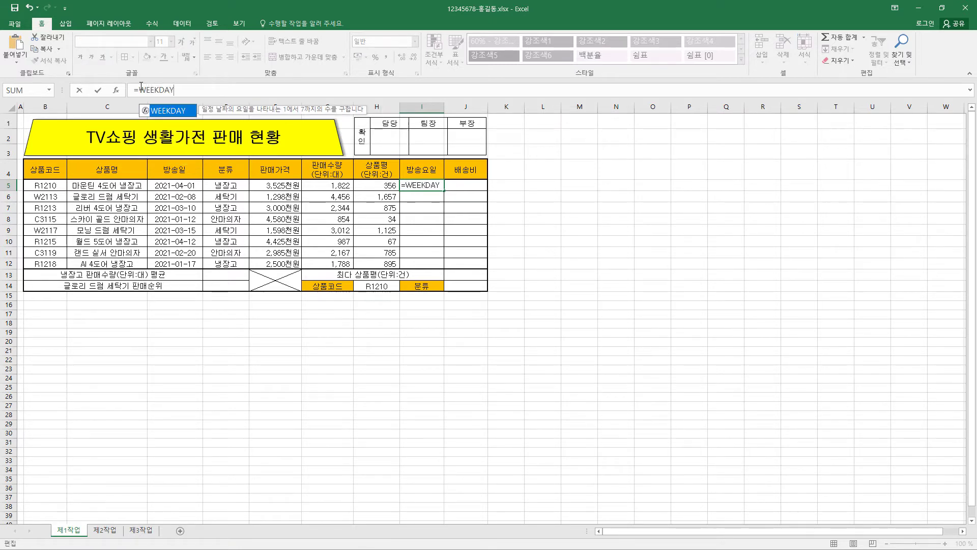
{"action": "type", "text": "("}
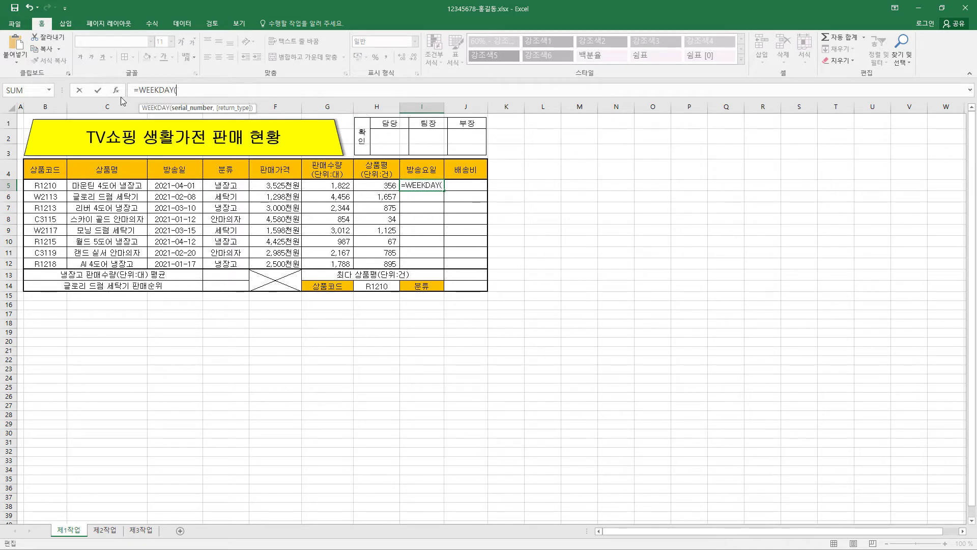
{"action": "left_click", "coordinate": [116, 90]}
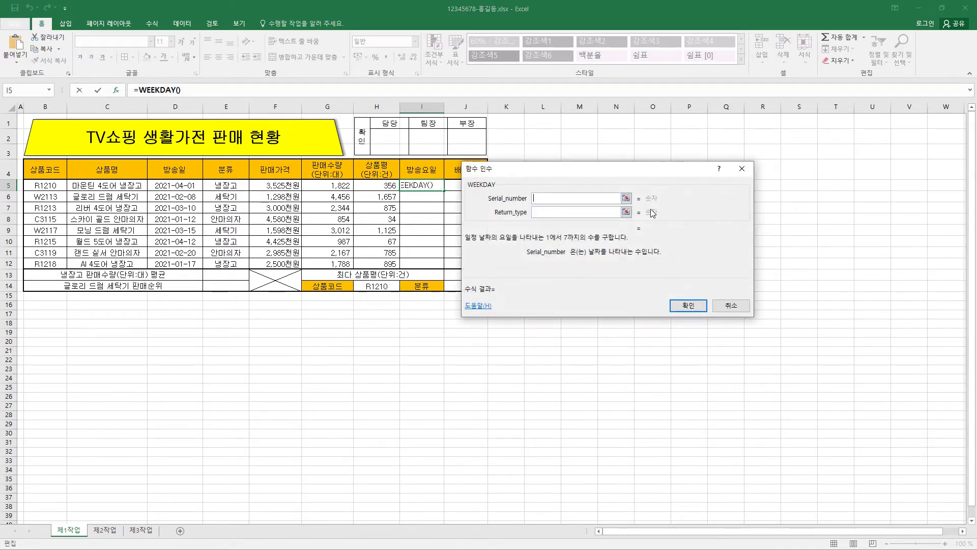
{"action": "left_click_drag", "start_coordinate": [614, 168], "coordinate": [651, 169]}
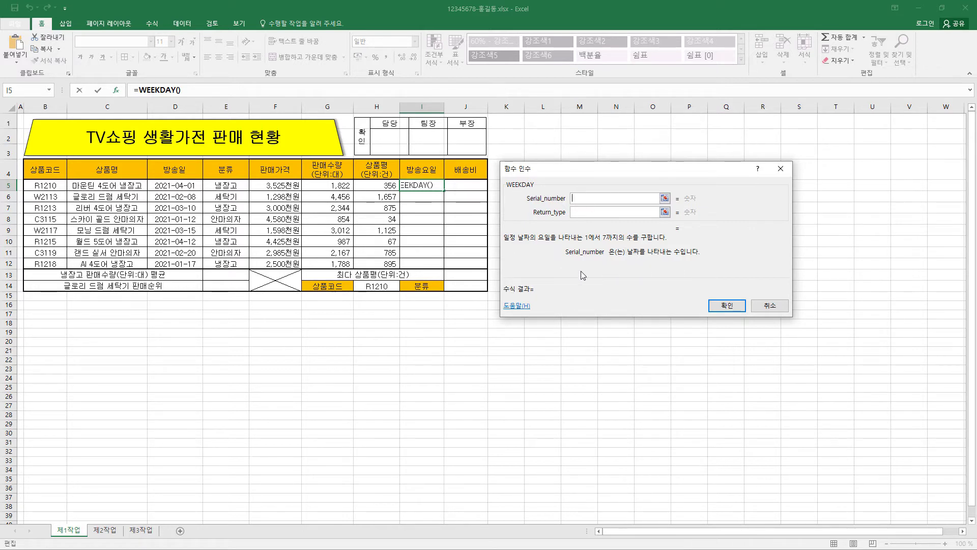
Read the WEEKDAY help article for the function's syntax, return_type options and example formulas
{"action": "left_click", "coordinate": [519, 307]}
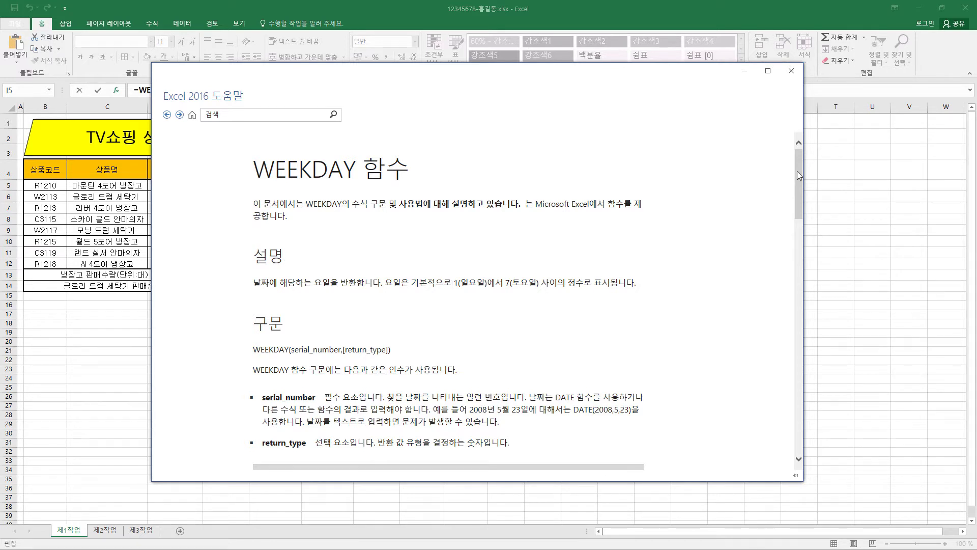
{"action": "left_click_drag", "start_coordinate": [797, 173], "coordinate": [800, 251]}
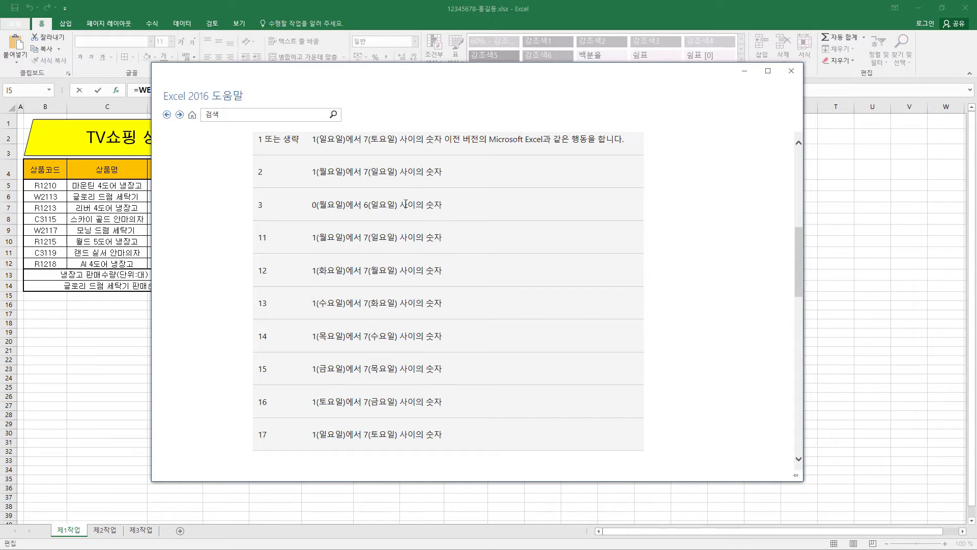
{"action": "scroll", "coordinate": [423, 303], "scroll_direction": "up", "scroll_amount": 3}
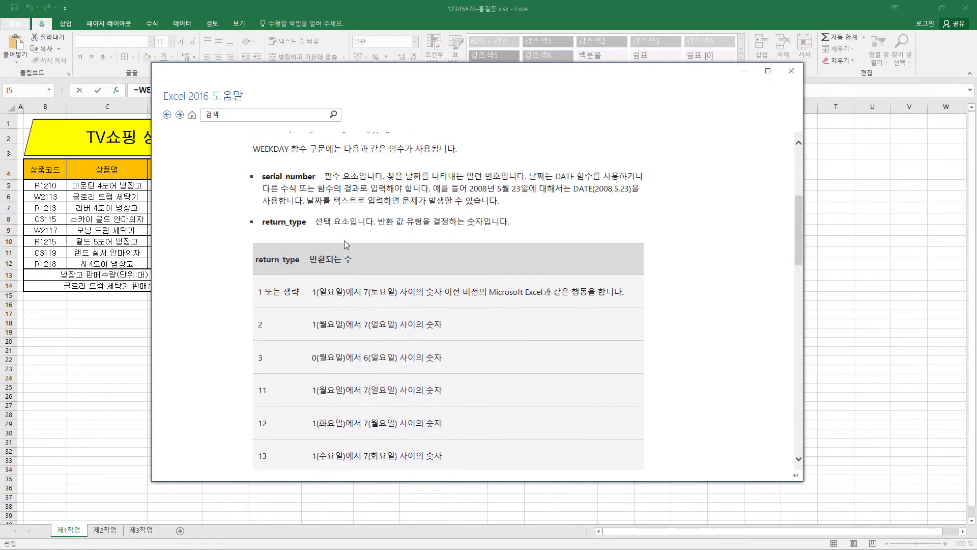
{"action": "scroll", "coordinate": [344, 240], "scroll_direction": "up", "scroll_amount": 2}
{"action": "left_click_drag", "start_coordinate": [291, 230], "coordinate": [327, 230]}
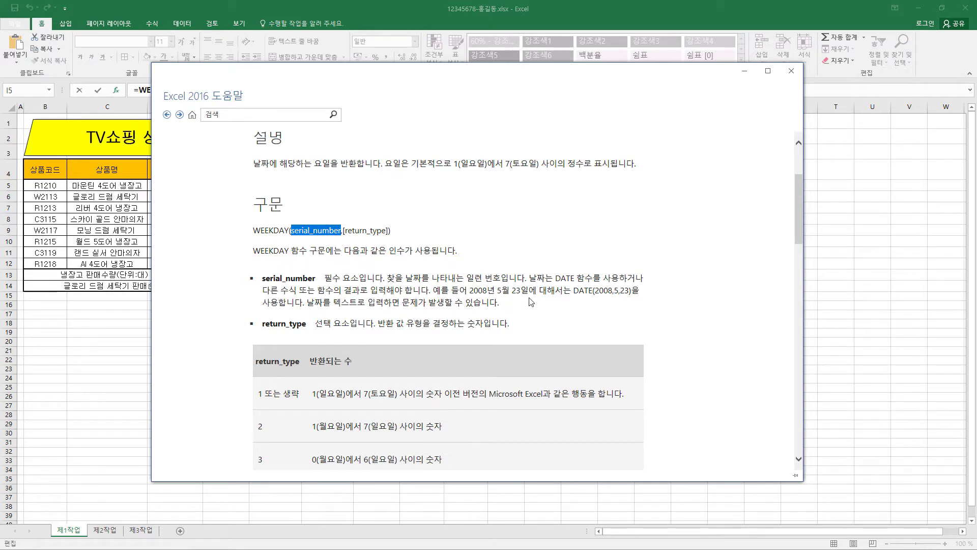
{"action": "left_click_drag", "start_coordinate": [799, 219], "coordinate": [799, 330]}
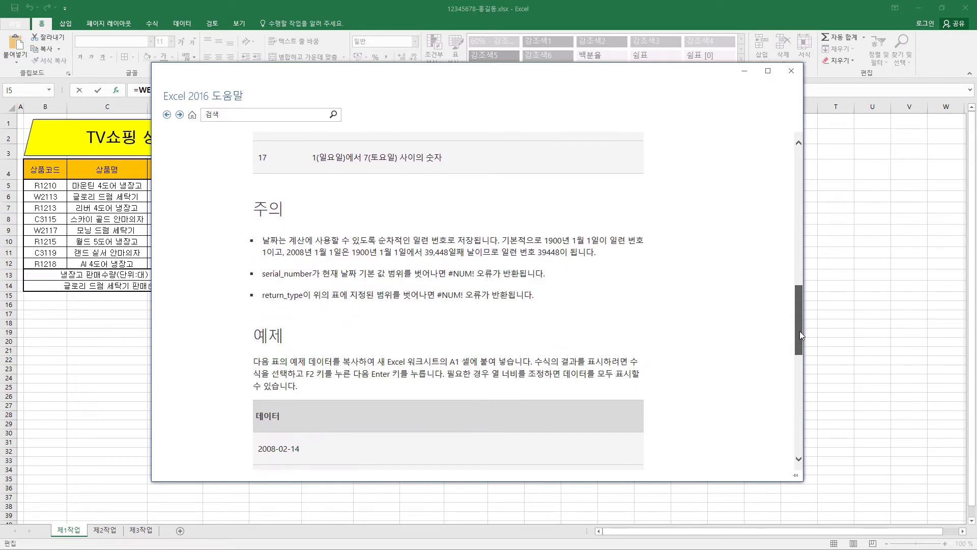
{"action": "left_click_drag", "start_coordinate": [800, 313], "coordinate": [800, 361]}
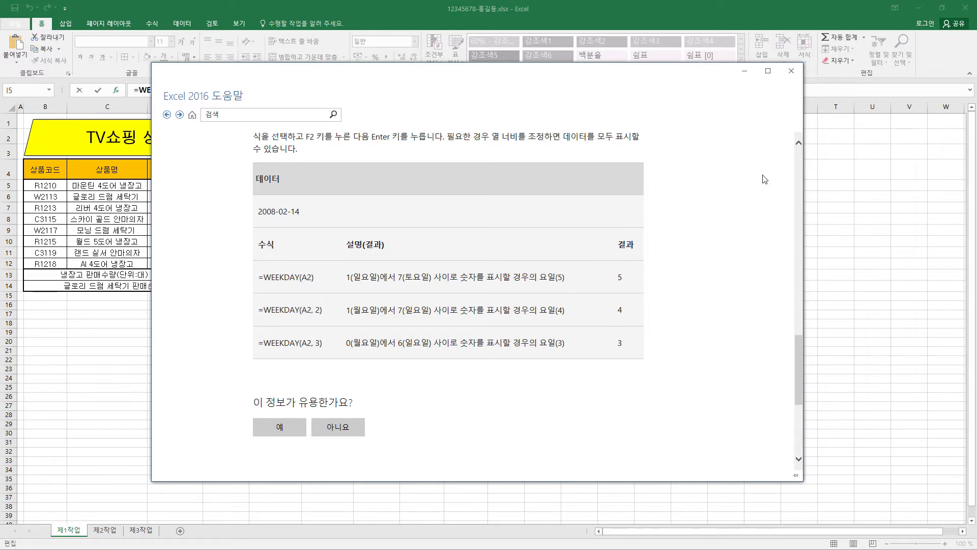
{"action": "left_click_drag", "start_coordinate": [696, 76], "coordinate": [758, 87]}
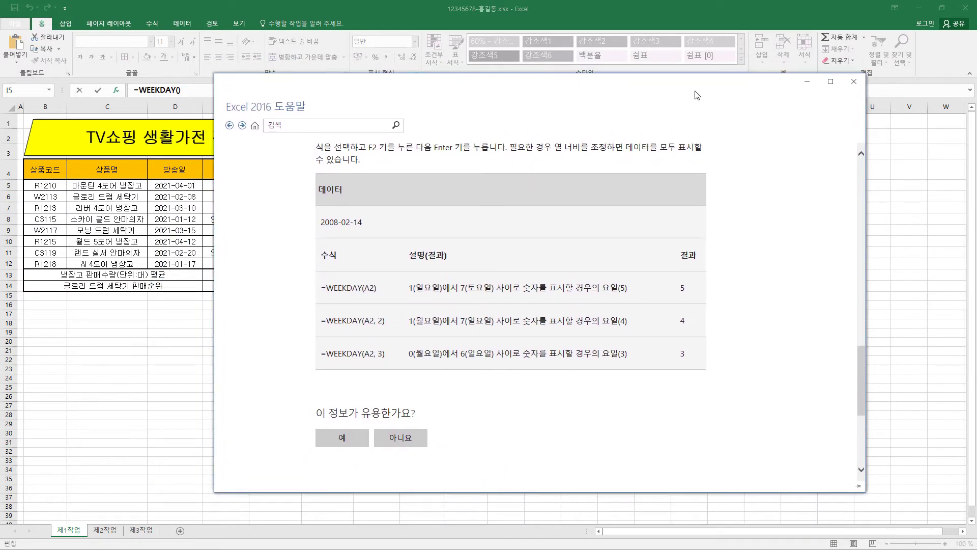
{"action": "scroll", "coordinate": [522, 280], "scroll_direction": "up", "scroll_amount": 10}
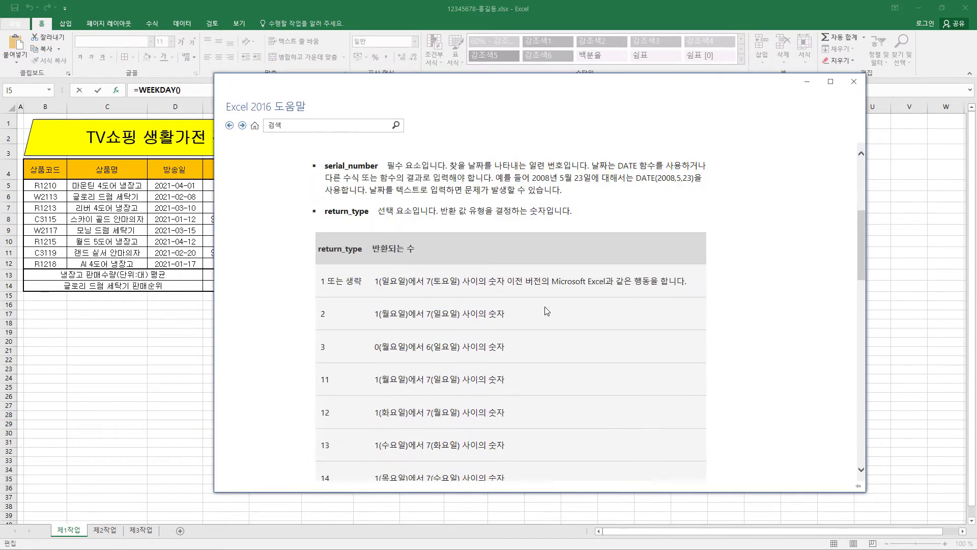
{"action": "scroll", "coordinate": [546, 310], "scroll_direction": "up", "scroll_amount": 5}
{"action": "left_click_drag", "start_coordinate": [315, 338], "coordinate": [457, 337]}
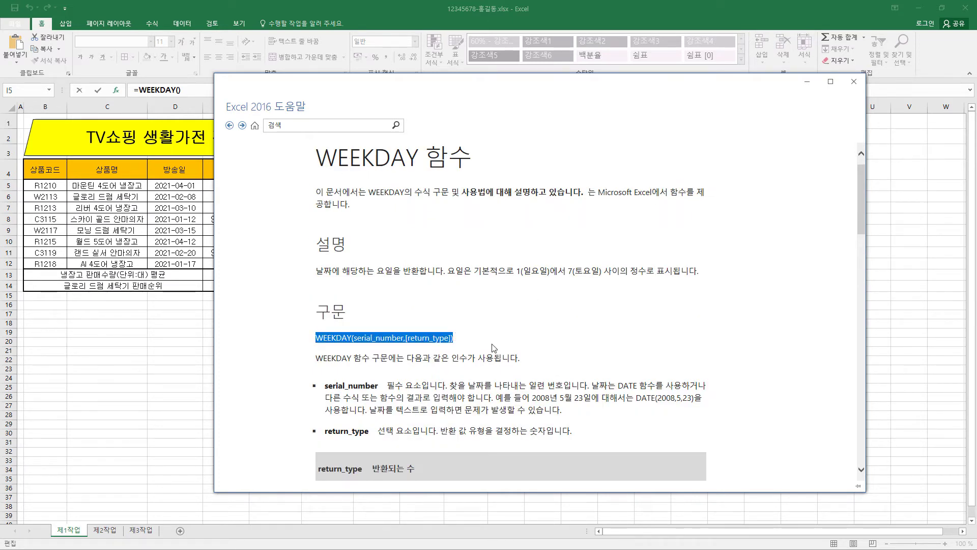
{"action": "left_click", "coordinate": [854, 82]}
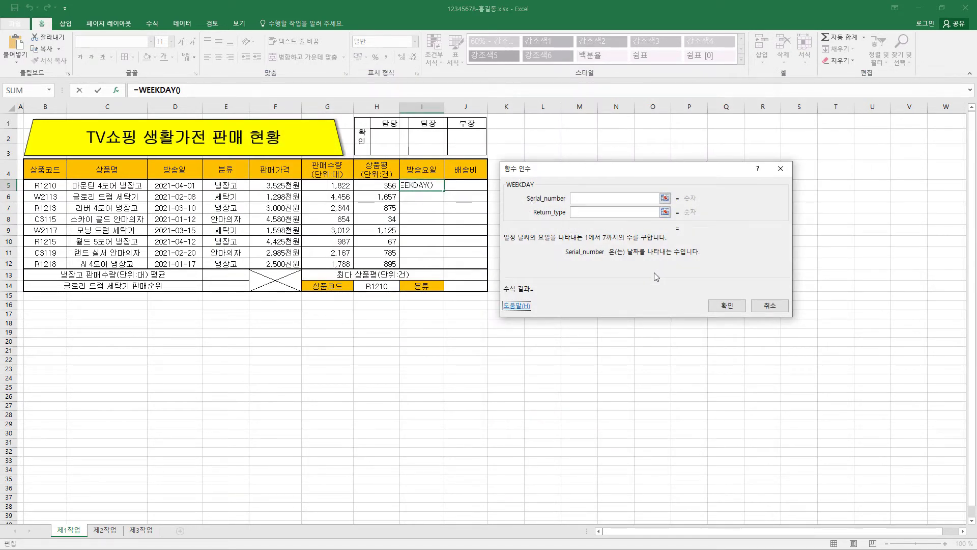
Complete the WEEKDAY formula in I5 with D5 as the serial number and 2 as the return type
{"action": "left_click", "coordinate": [585, 198]}
{"action": "left_click", "coordinate": [183, 186]}
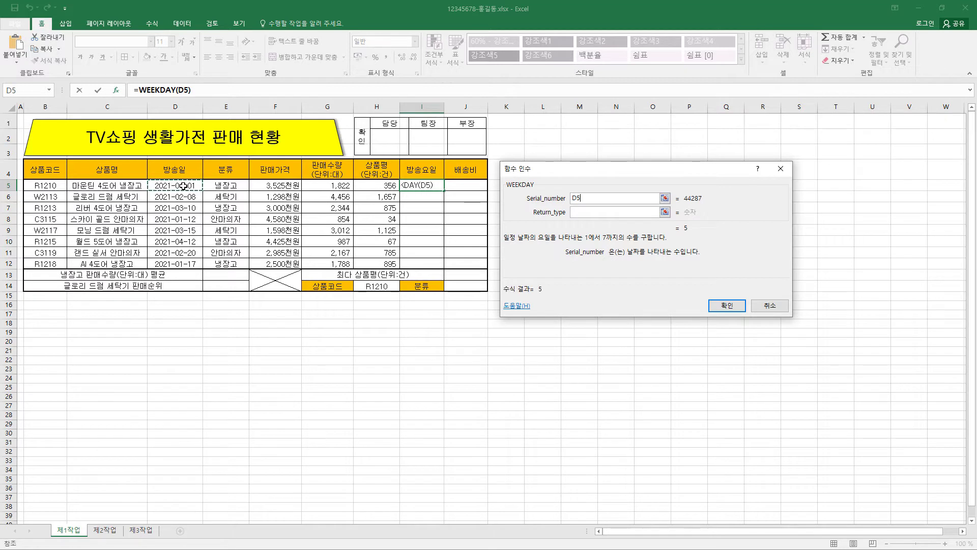
{"action": "left_click", "coordinate": [587, 196]}
{"action": "left_click", "coordinate": [590, 214]}
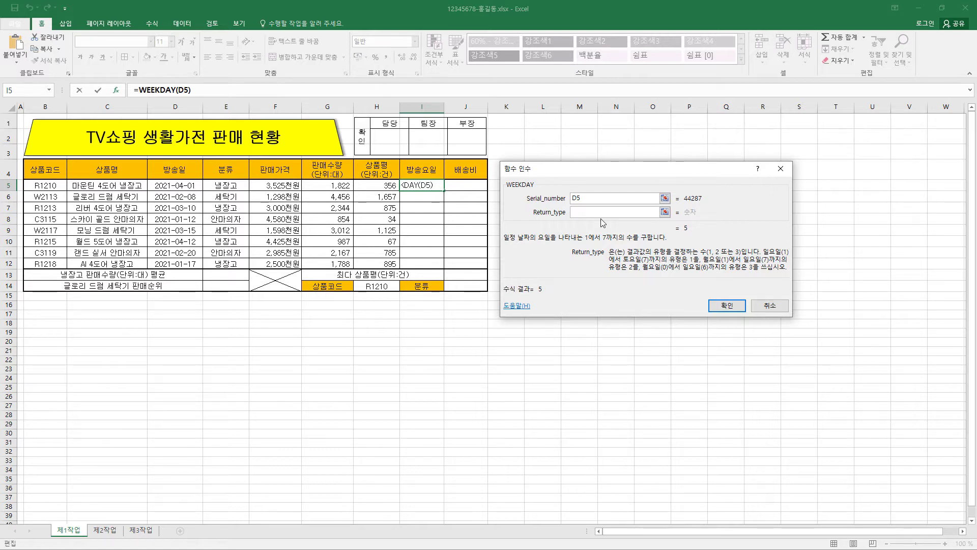
{"action": "type", "text": "2"}
{"action": "left_click", "coordinate": [724, 306]}
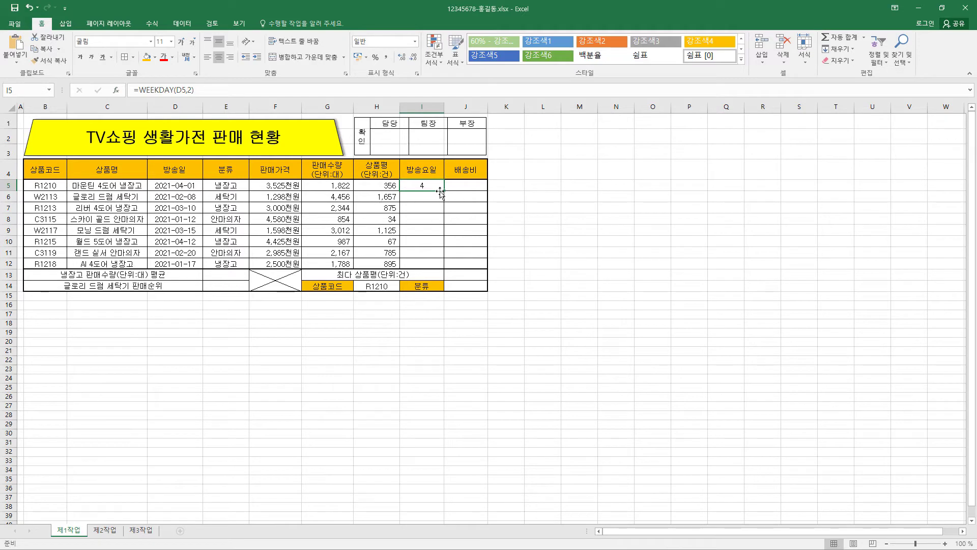
Fill the WEEKDAY formula from I5 down through I12 and check the copied formulas
{"action": "left_click_drag", "start_coordinate": [443, 191], "coordinate": [438, 267]}
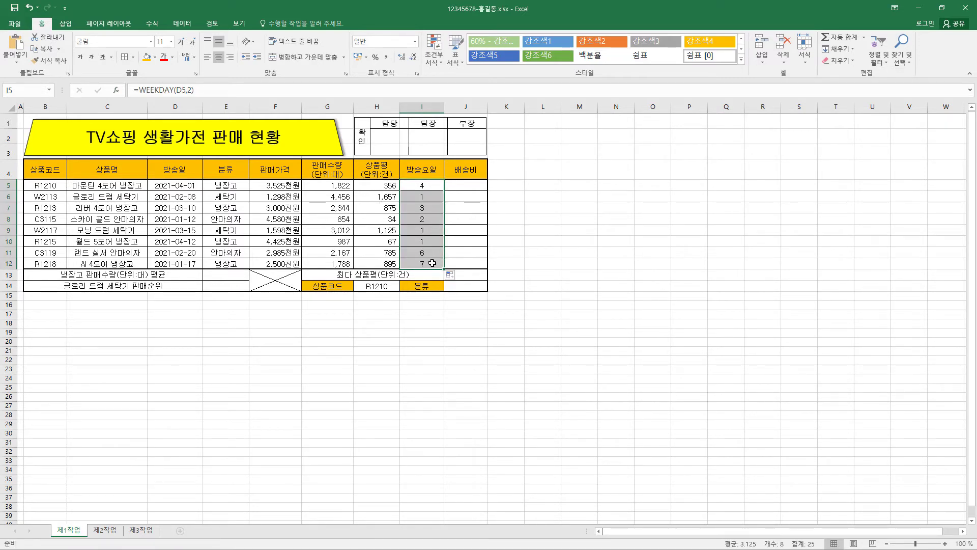
{"action": "left_click", "coordinate": [431, 185]}
{"action": "left_click", "coordinate": [432, 195]}
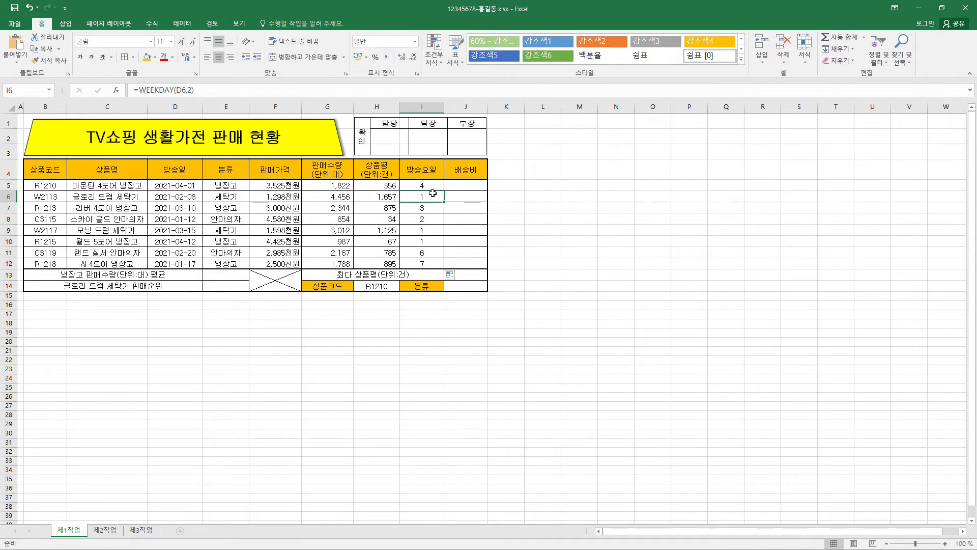
Cut WEEKDAY(D5,2) out of the formula in cell I5, leaving only the equals sign
{"action": "left_click", "coordinate": [432, 184]}
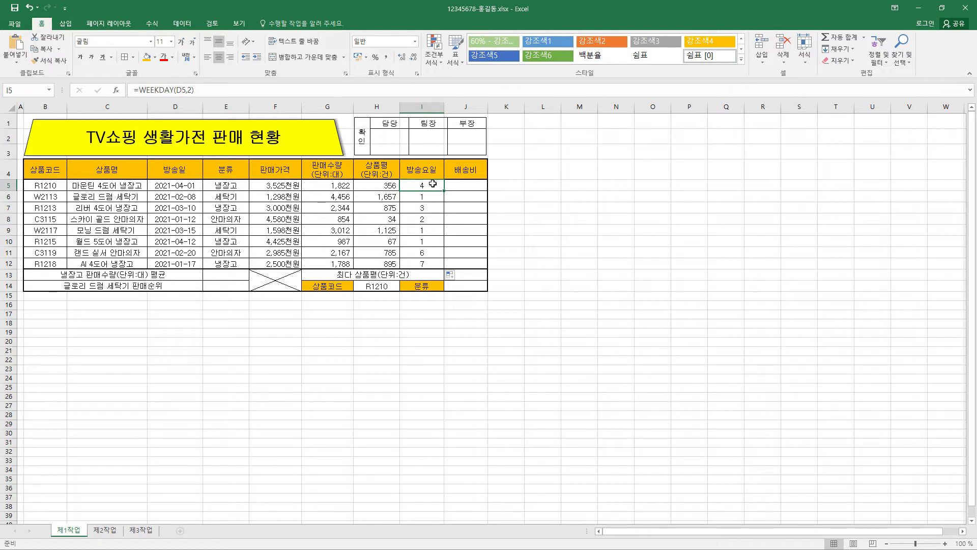
{"action": "left_click", "coordinate": [164, 90]}
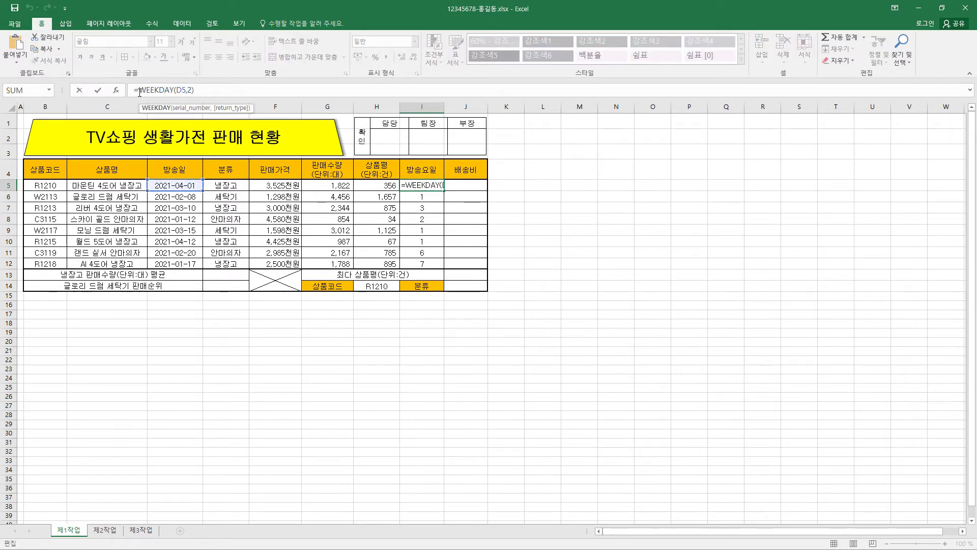
{"action": "left_click_drag", "start_coordinate": [140, 90], "coordinate": [195, 91]}
{"action": "right_click", "coordinate": [177, 93]}
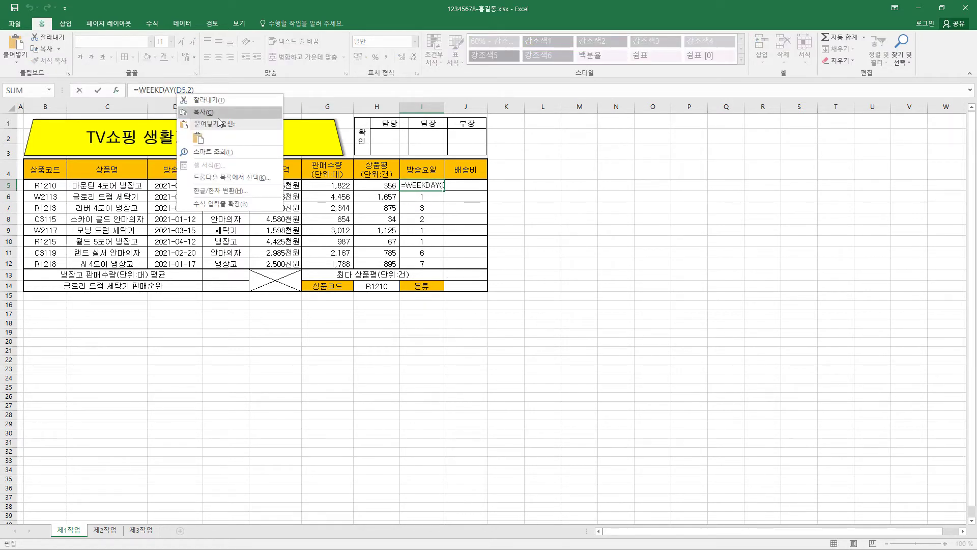
{"action": "left_click", "coordinate": [221, 101]}
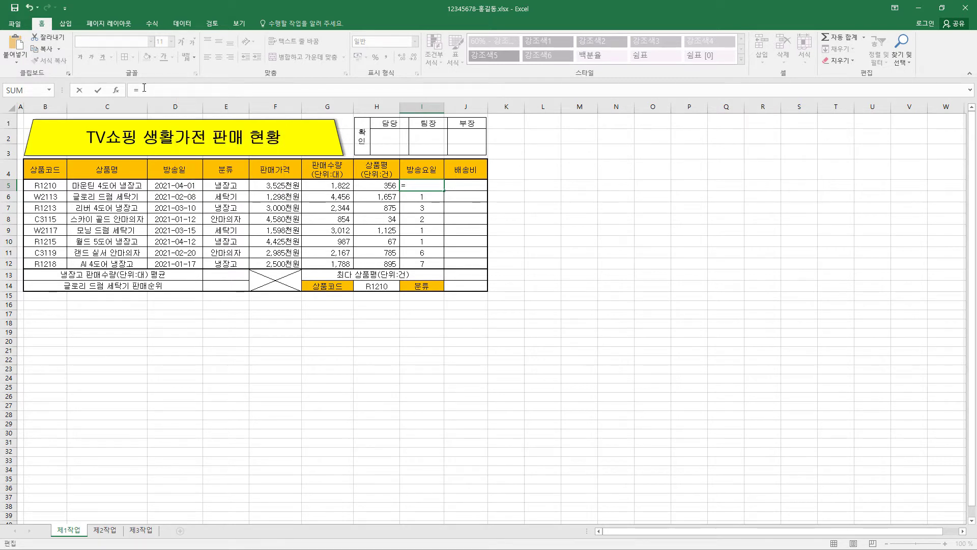
Start a CHOOSE function in I5, bring up its function arguments, and set Index_num to WEEKDAY(D5,2)
{"action": "type", "text": "CHOOSE"}
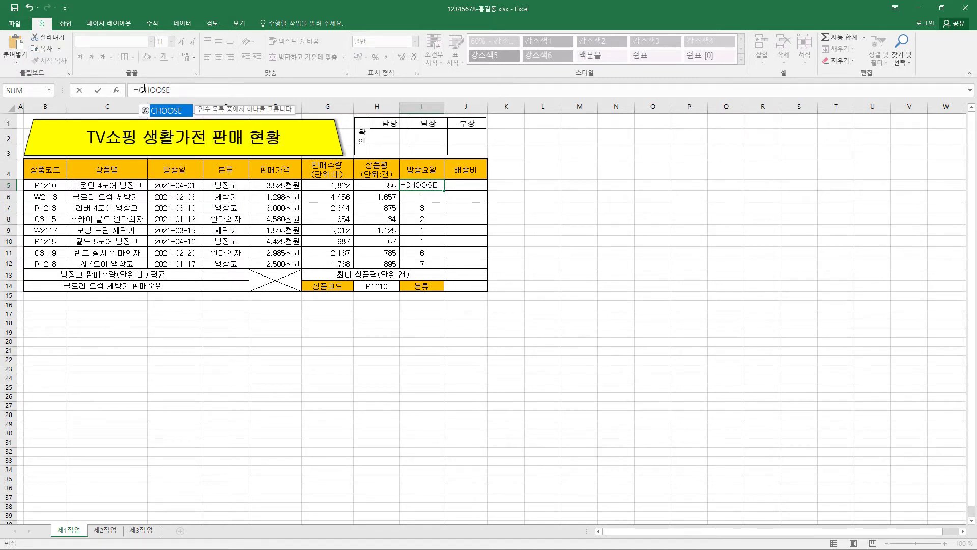
{"action": "type", "text": "("}
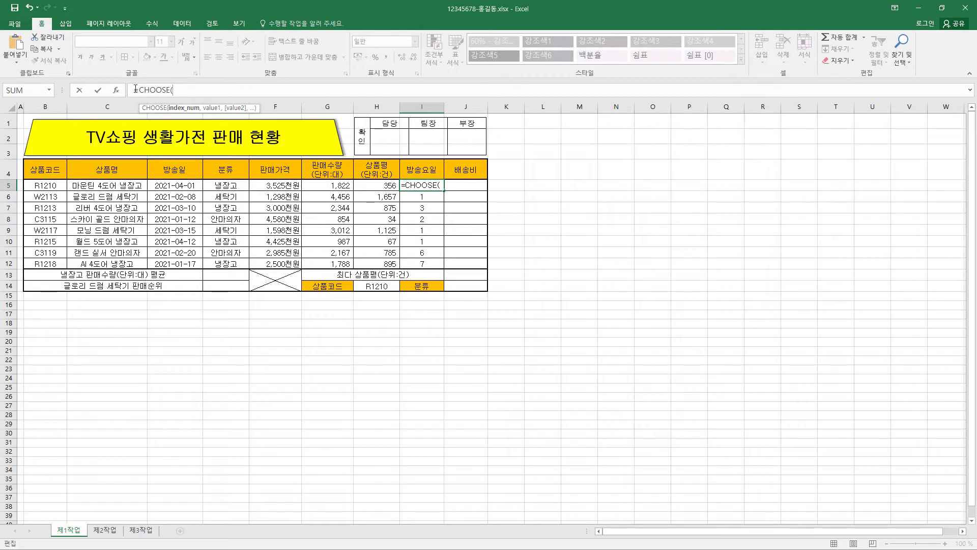
{"action": "left_click", "coordinate": [118, 92]}
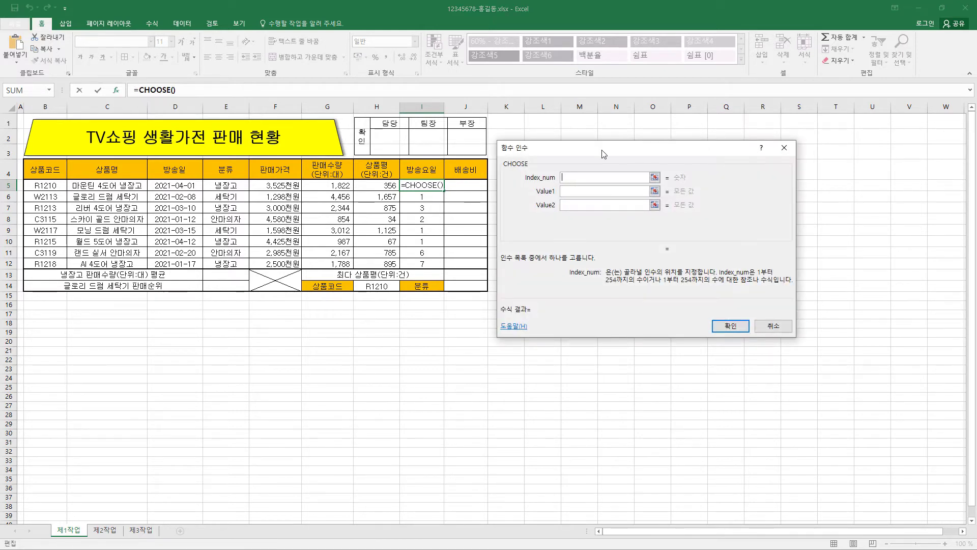
{"action": "left_click_drag", "start_coordinate": [602, 153], "coordinate": [599, 150]}
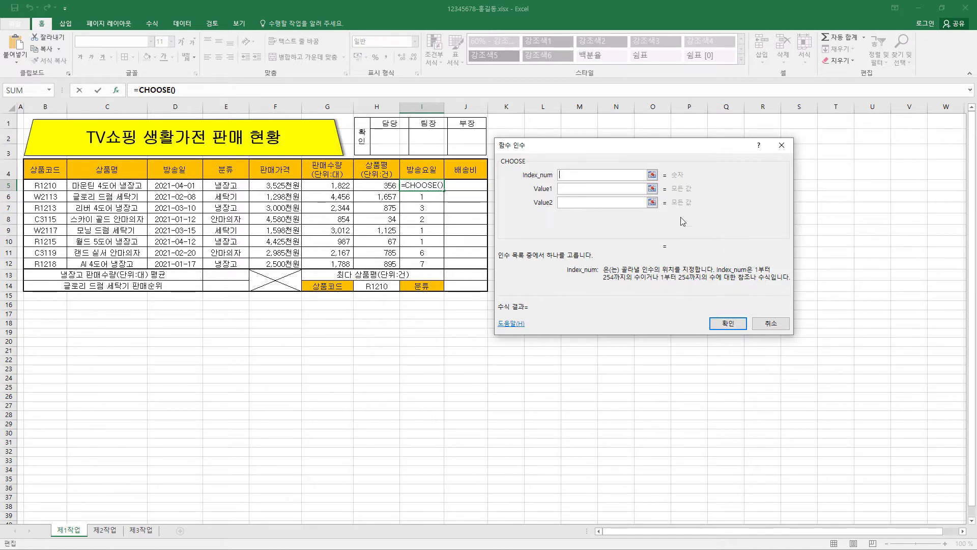
{"action": "type", "text": "WEEKDAY(D5,2)"}
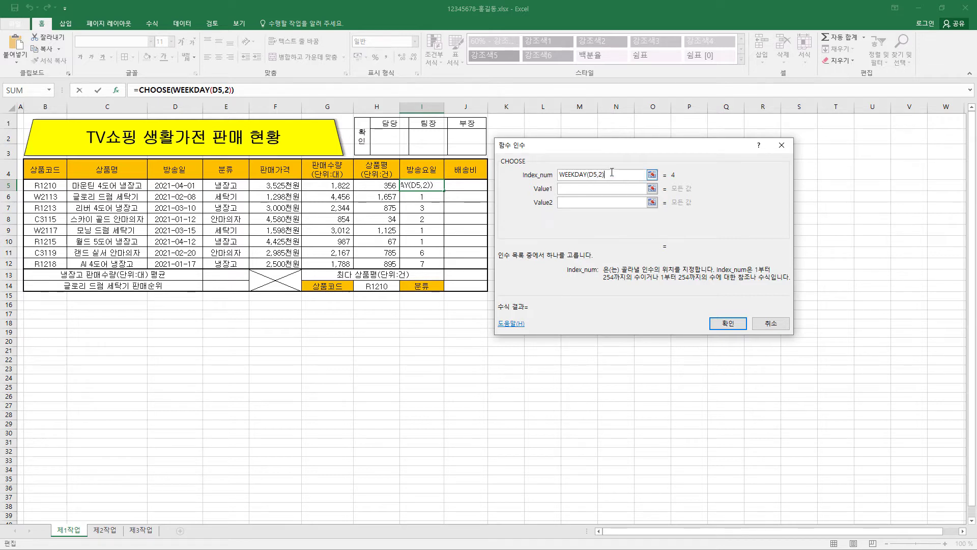
Set the CHOOSE function's Value1 argument to "월"
{"action": "left_click", "coordinate": [572, 190]}
{"action": "left_click", "coordinate": [572, 189]}
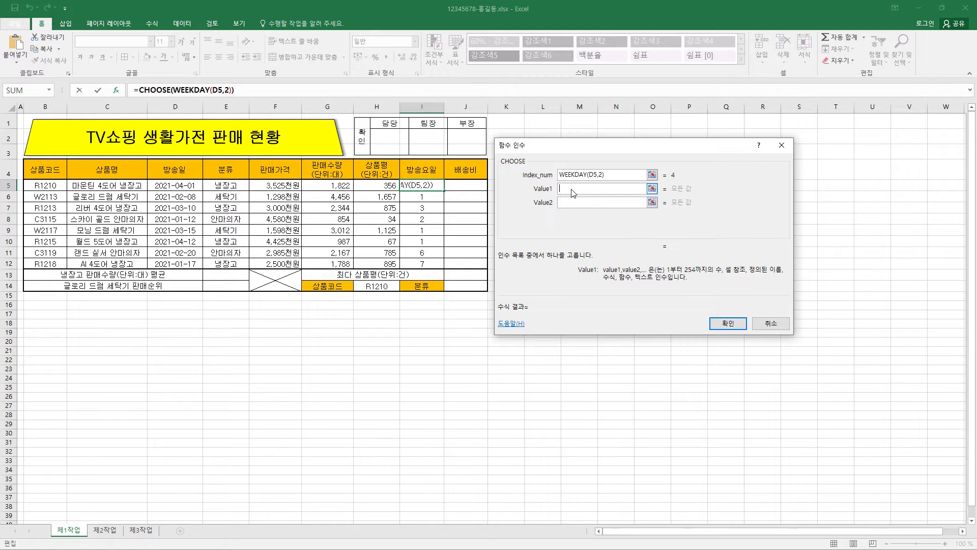
{"action": "type", "text": "dnj"}
{"action": "key", "text": "BackSpace"}
{"action": "key", "text": "BackSpace"}
{"action": "key", "text": "BackSpace"}
{"action": "key", "text": "Hangul"}
{"action": "type", "text": "ㅇㅜㅓㄹ"}
{"action": "key", "text": "Tab"}
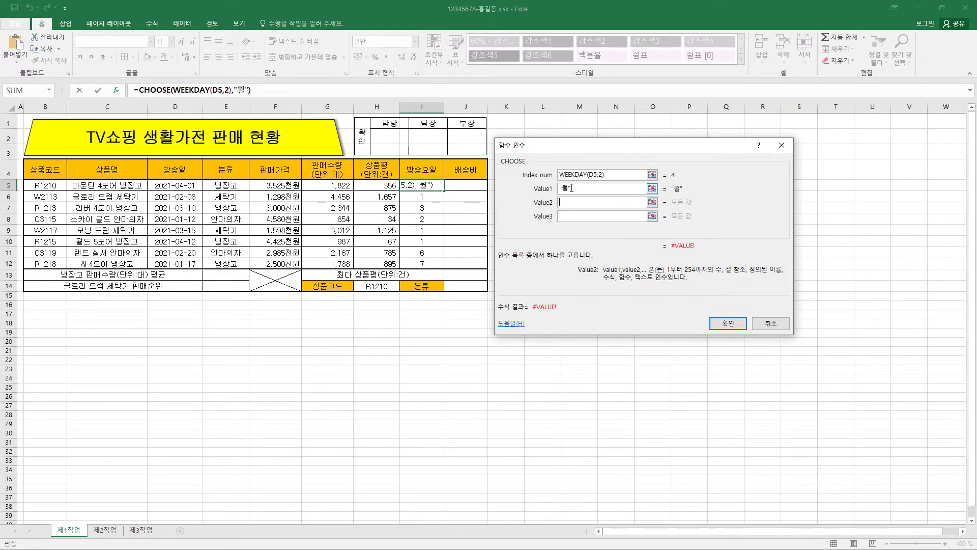
Set Value2 through Value7 to "화", "수", "목", "금", "토" and "일", and complete the CHOOSE formula in I5
{"action": "type", "text": "ㅎ"}
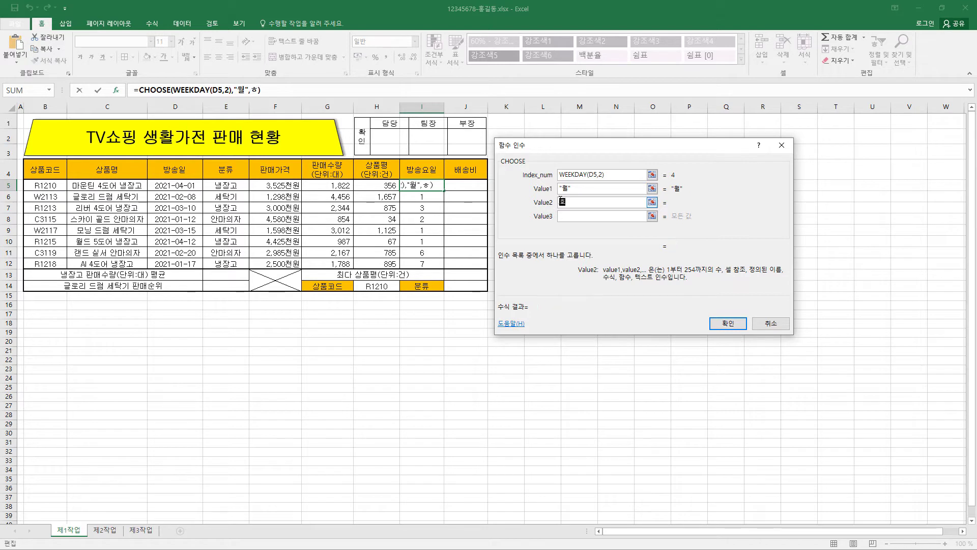
{"action": "type", "text": "ㅗㅏ"}
{"action": "key", "text": "Tab"}
{"action": "type", "text": "ㅅㅜ"}
{"action": "key", "text": "Tab"}
{"action": "type", "text": "ㅁㅗㄱ"}
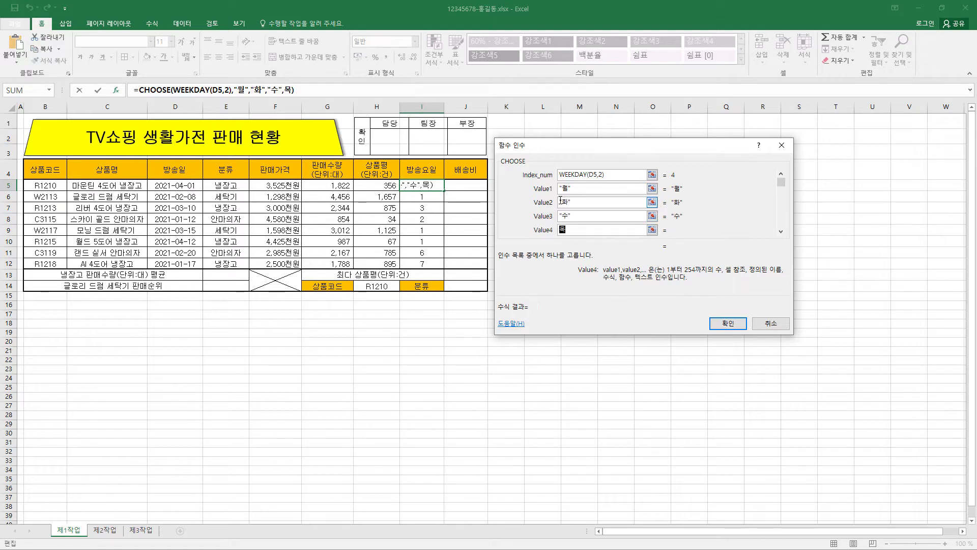
{"action": "key", "text": "Tab"}
{"action": "type", "text": "ㄱㅡㅁ"}
{"action": "key", "text": "Tab"}
{"action": "type", "text": "ㅌㅗ"}
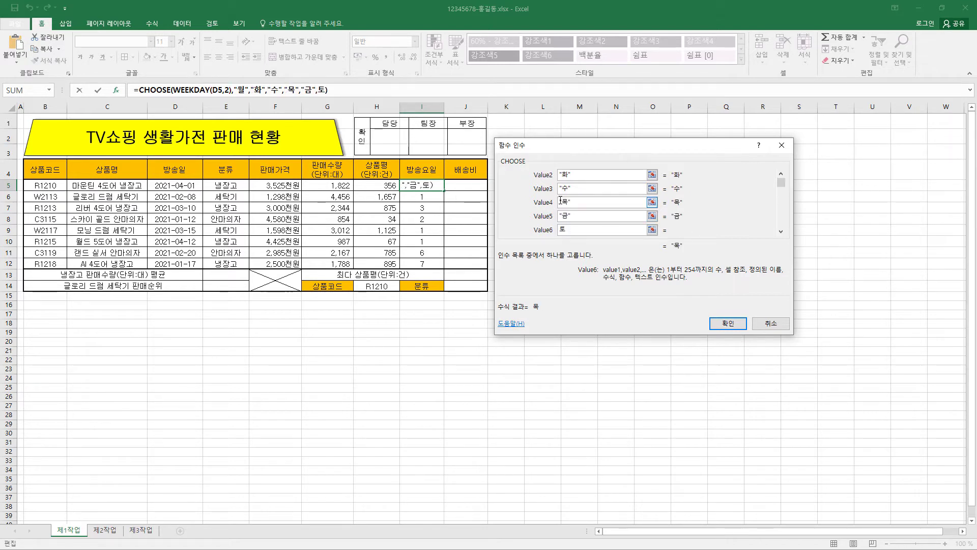
{"action": "key", "text": "Tab"}
{"action": "type", "text": "ㅇㅣㄹ"}
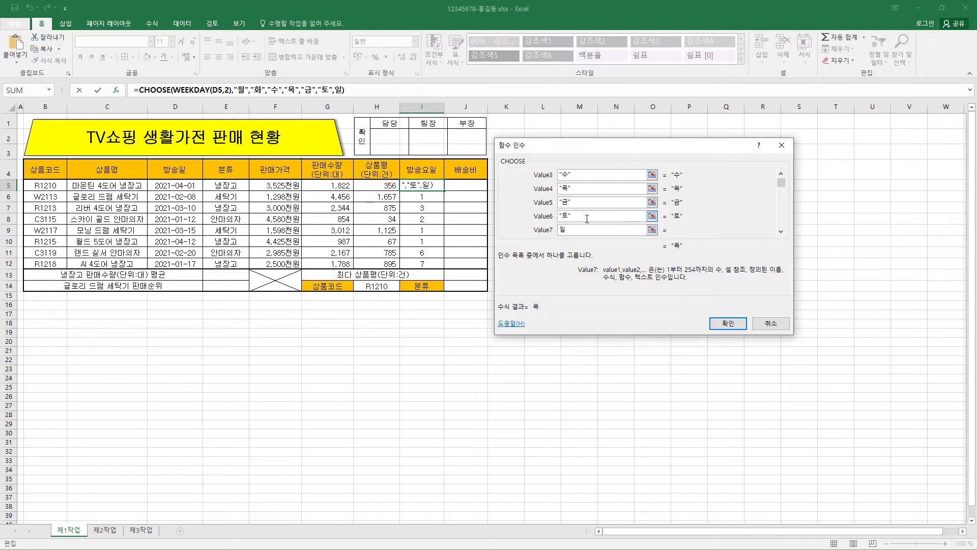
{"action": "left_click", "coordinate": [587, 219]}
{"action": "scroll", "coordinate": [714, 188], "scroll_direction": "up", "scroll_amount": 3}
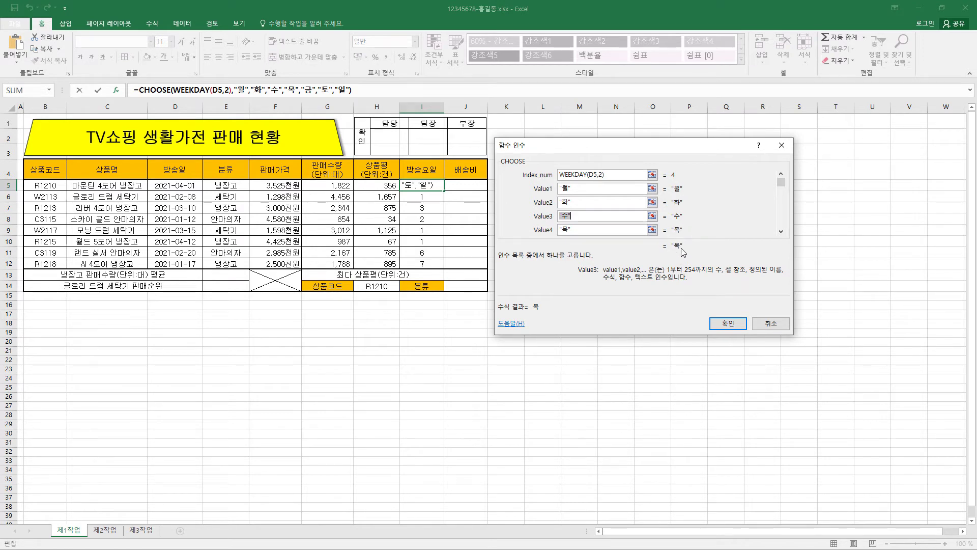
{"action": "left_click", "coordinate": [738, 324]}
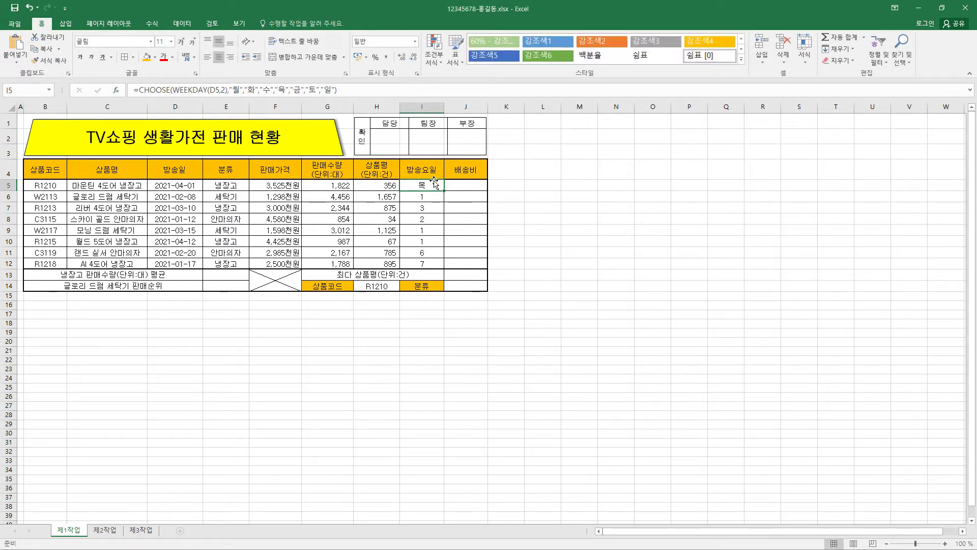
Fill the CHOOSE formula from I5 down through I12 and check the copied formulas cell by cell
{"action": "left_click_drag", "start_coordinate": [444, 191], "coordinate": [444, 191]}
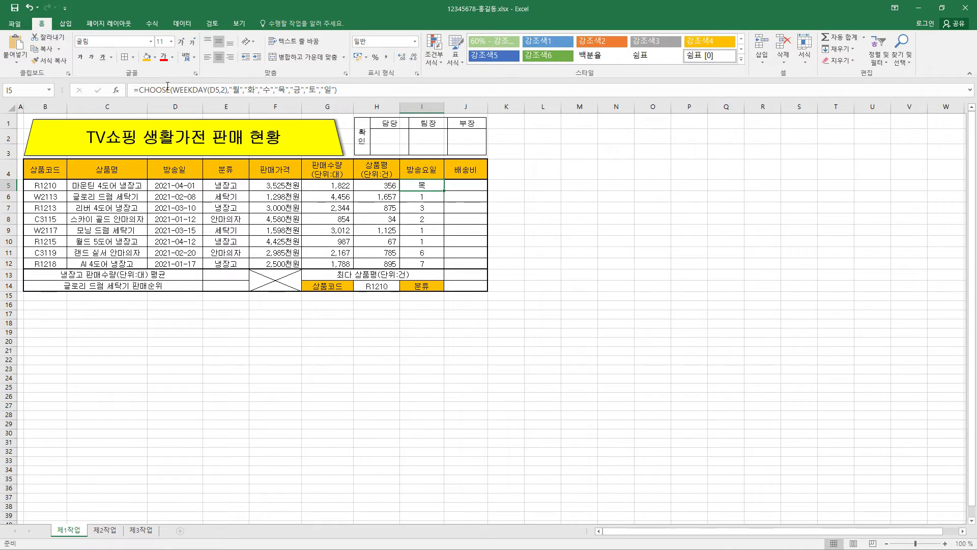
{"action": "left_click", "coordinate": [211, 90]}
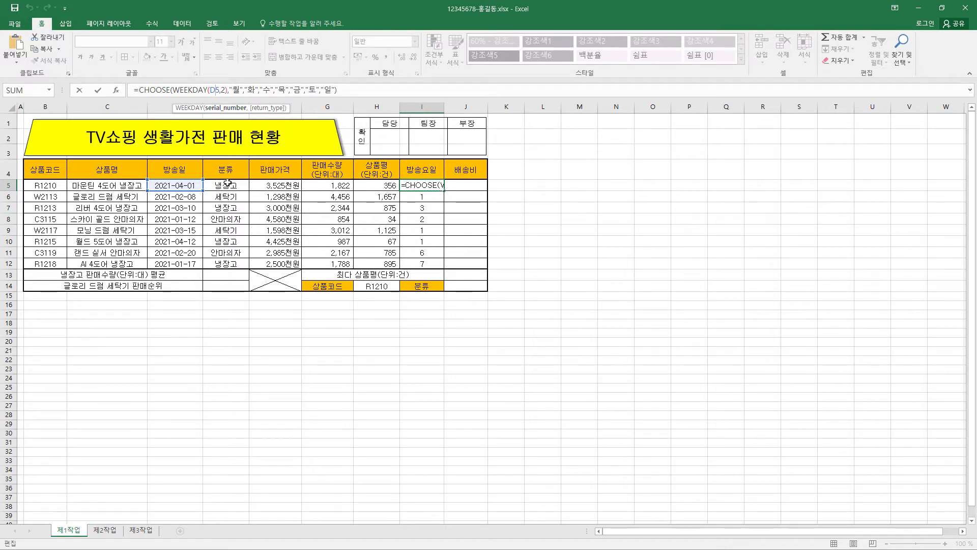
{"action": "key", "text": "ctrl+Return"}
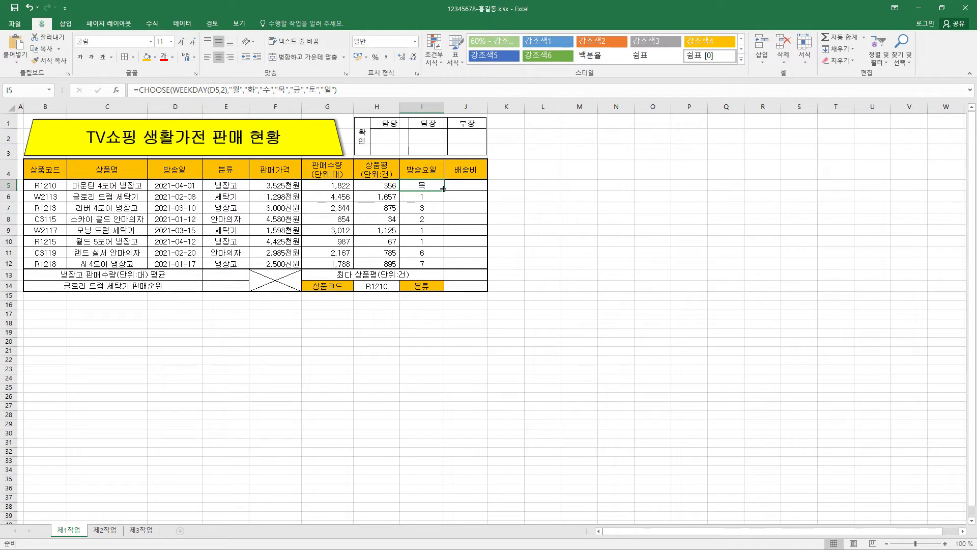
{"action": "left_click_drag", "start_coordinate": [444, 189], "coordinate": [443, 264]}
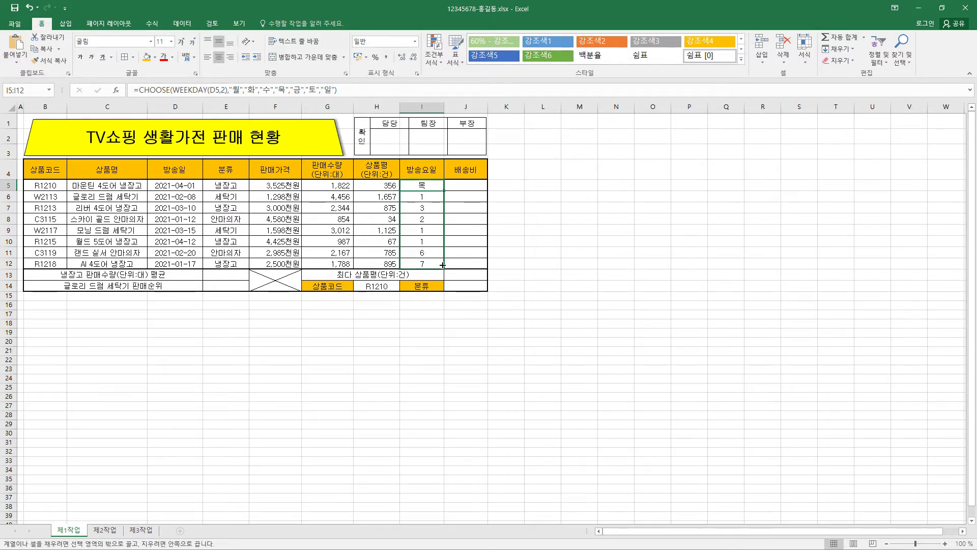
{"action": "left_click_drag", "start_coordinate": [443, 264], "coordinate": [443, 265]}
{"action": "left_click", "coordinate": [436, 196]}
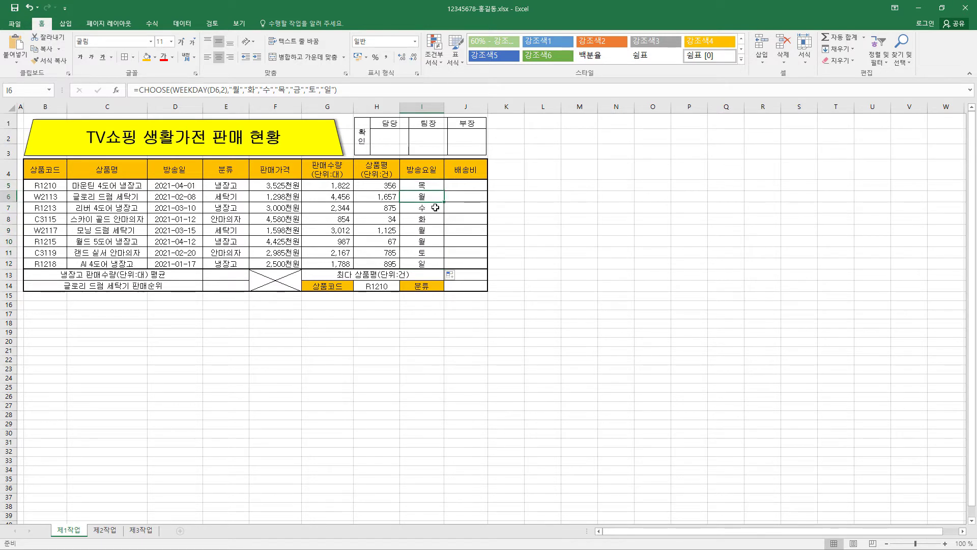
{"action": "left_click", "coordinate": [435, 208]}
{"action": "left_click", "coordinate": [436, 219]}
{"action": "left_click", "coordinate": [435, 230]}
{"action": "left_click", "coordinate": [435, 242]}
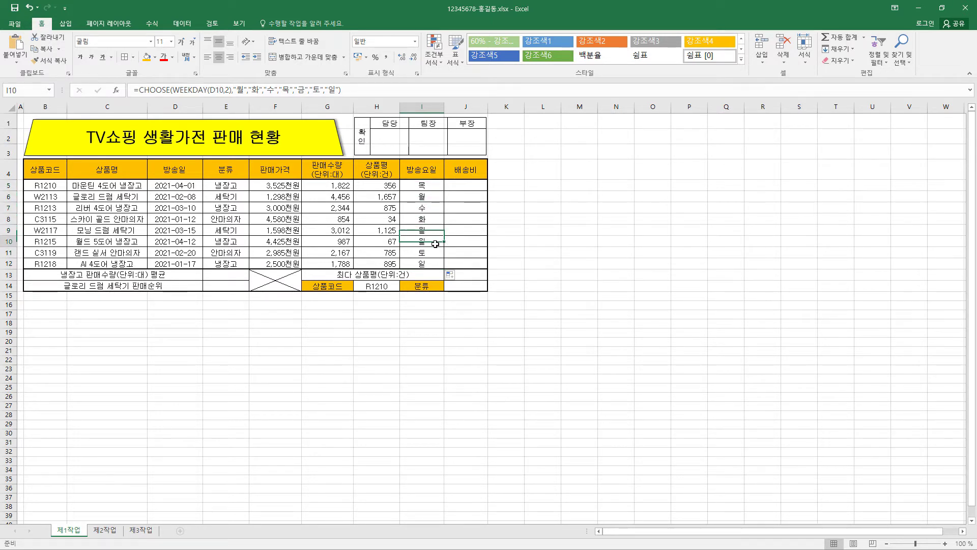
{"action": "left_click", "coordinate": [435, 253]}
{"action": "left_click", "coordinate": [435, 264]}
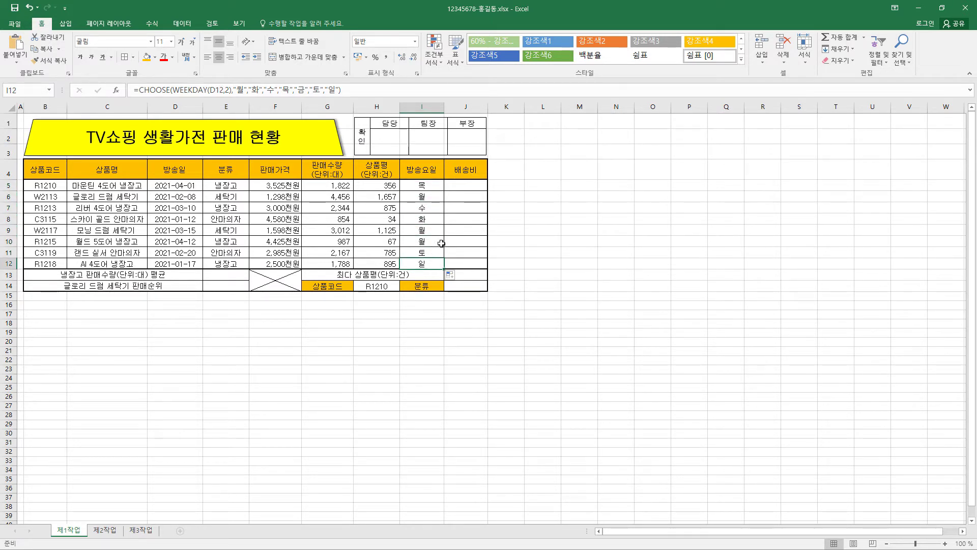
Clear the filled cells I6:I12 and cut the entire CHOOSE formula out of I5
{"action": "left_click", "coordinate": [433, 186]}
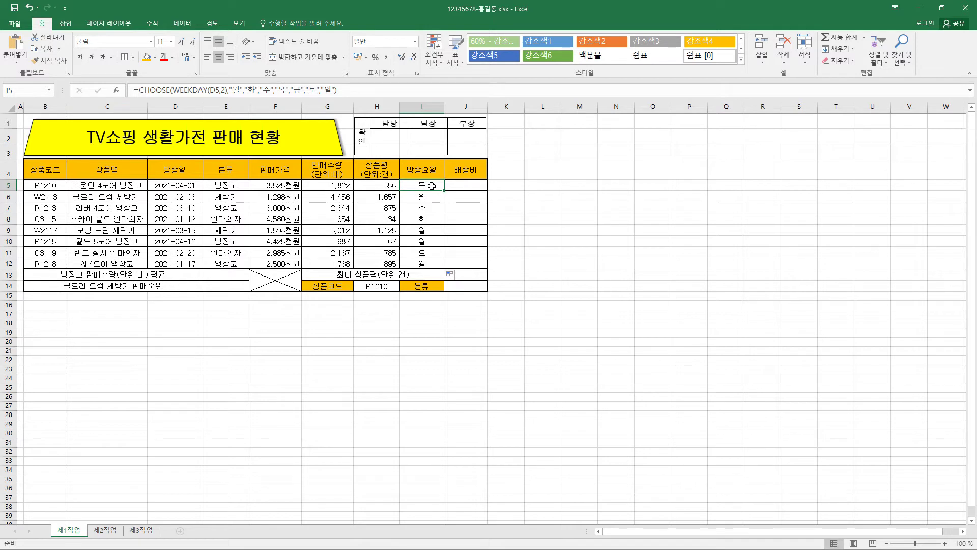
{"action": "left_click_drag", "start_coordinate": [430, 196], "coordinate": [430, 263]}
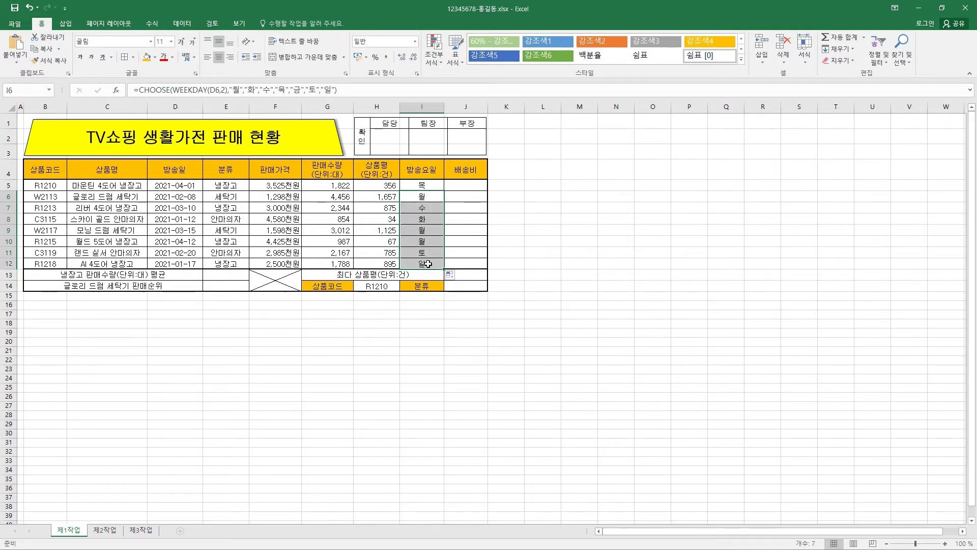
{"action": "left_click", "coordinate": [426, 184]}
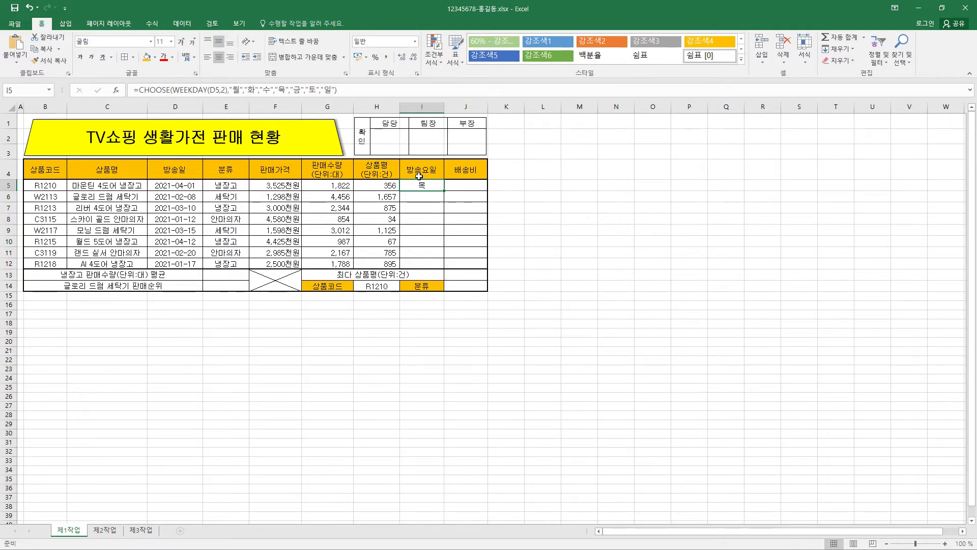
{"action": "left_click_drag", "start_coordinate": [346, 92], "coordinate": [138, 88]}
{"action": "key", "text": "Return"}
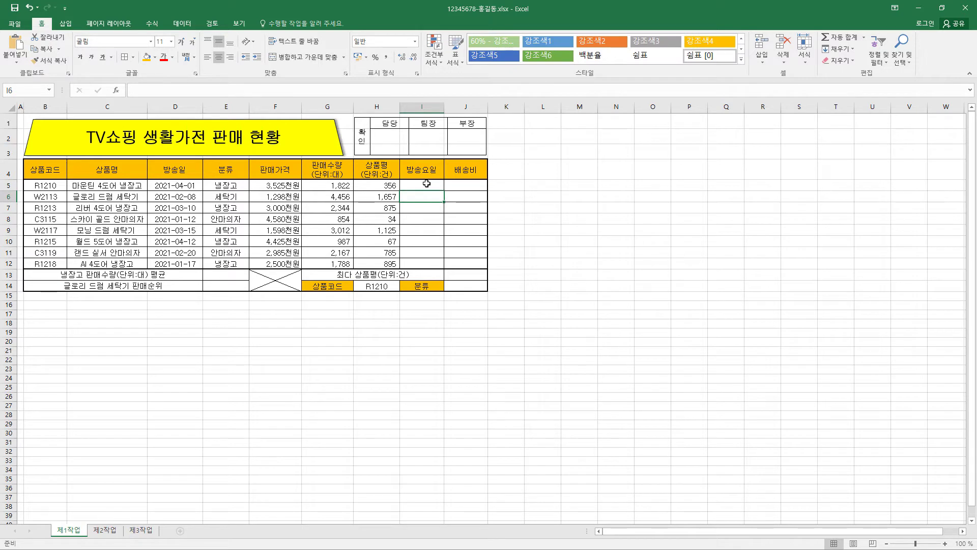
Enter =CHOOSE(WEEKDAY(D5,2),"월","화","수","목","금","토","일") into the whole range I5:I12 at once and check the cells
{"action": "left_click_drag", "start_coordinate": [427, 183], "coordinate": [426, 262]}
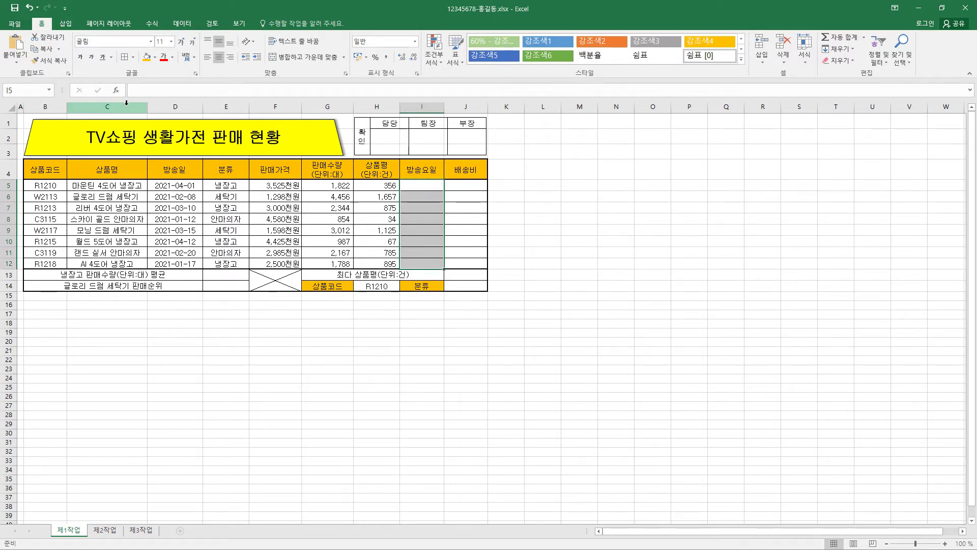
{"action": "left_click", "coordinate": [147, 91]}
{"action": "type", "text": "=CHOOSE(WEEKDAY(D5,2),\"월\",\"화\",\"수\",\"목\",\"금\",\"토\",\"일\")"}
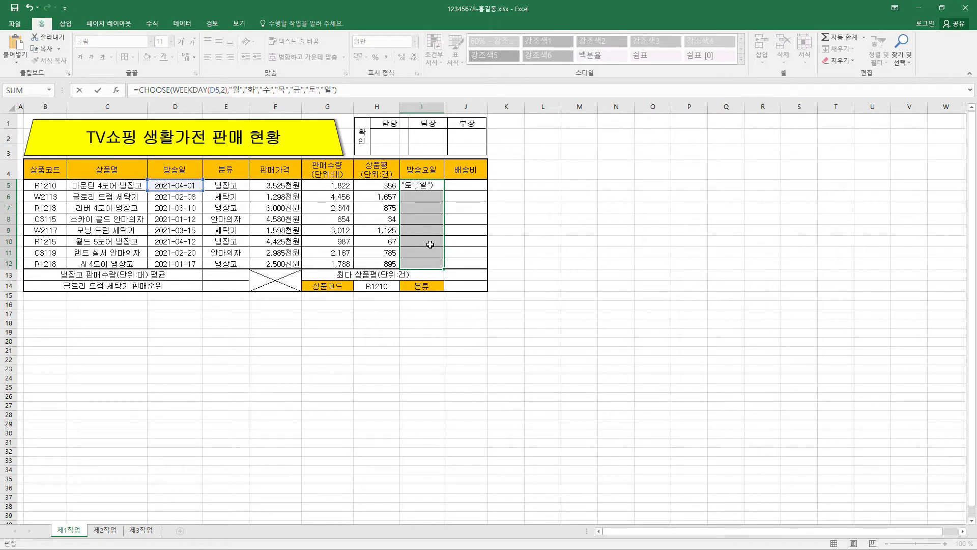
{"action": "key", "text": "ctrl+Return"}
{"action": "key", "text": "Down"}
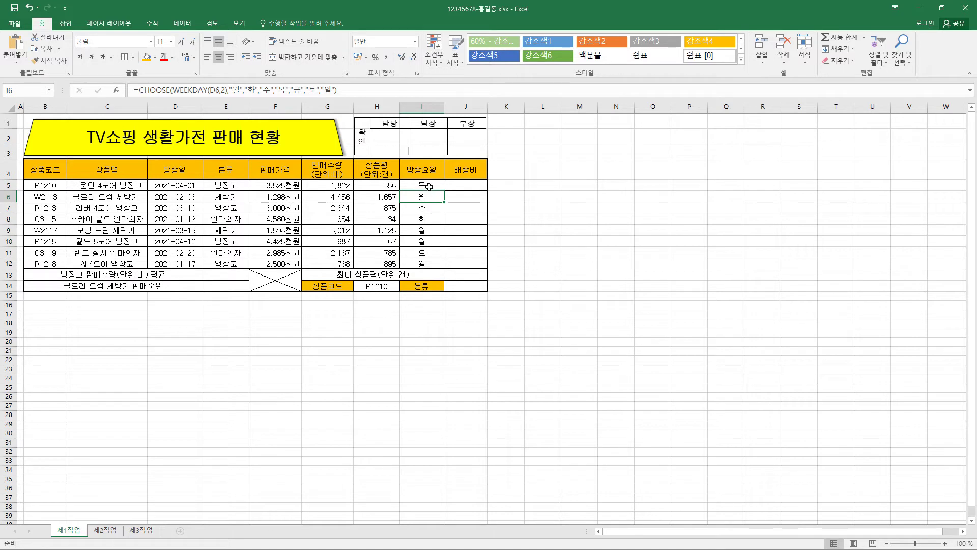
{"action": "left_click_drag", "start_coordinate": [430, 186], "coordinate": [428, 263]}
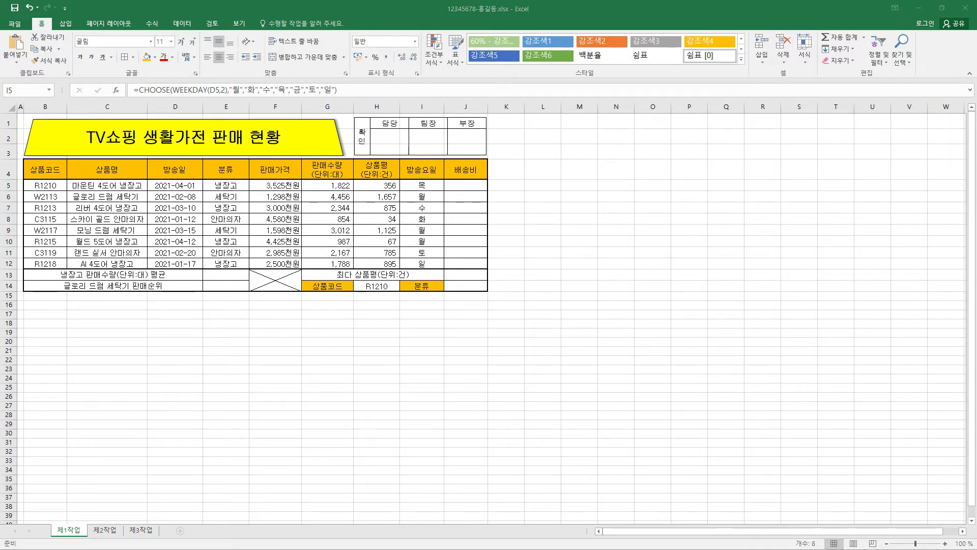
Select the 배송비 cells J5:J12, start an IF formula there and open its function arguments
{"action": "left_click", "coordinate": [476, 187]}
{"action": "left_click", "coordinate": [474, 187]}
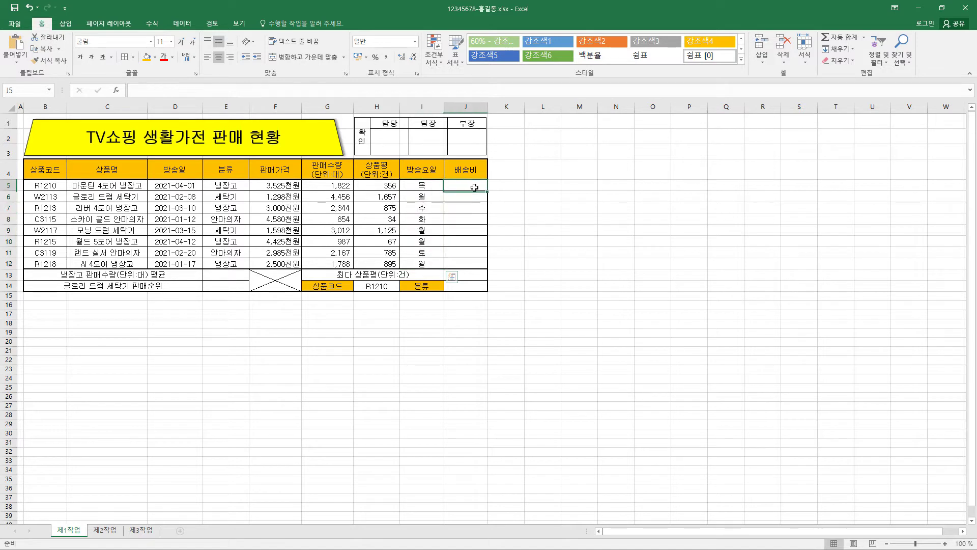
{"action": "left_click_drag", "start_coordinate": [475, 187], "coordinate": [470, 263]}
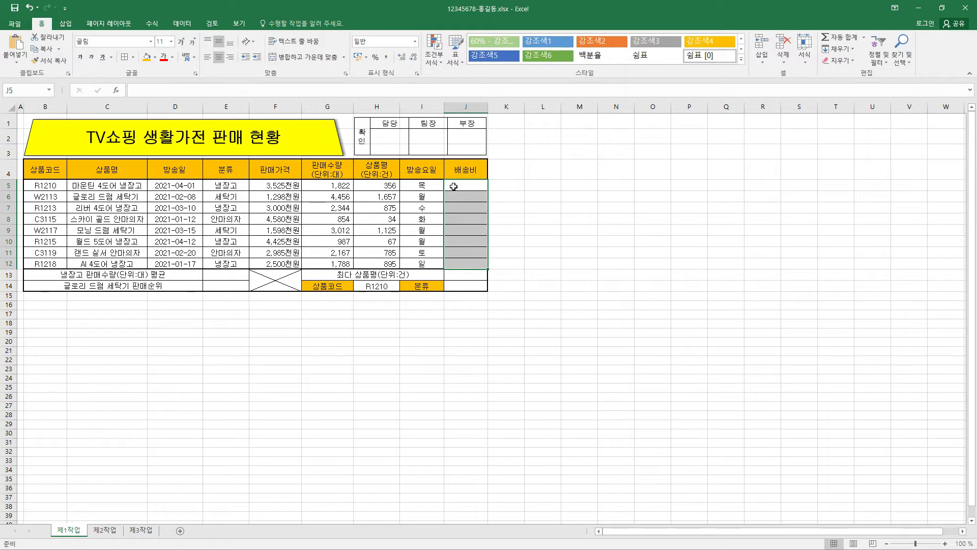
{"action": "left_click", "coordinate": [152, 89]}
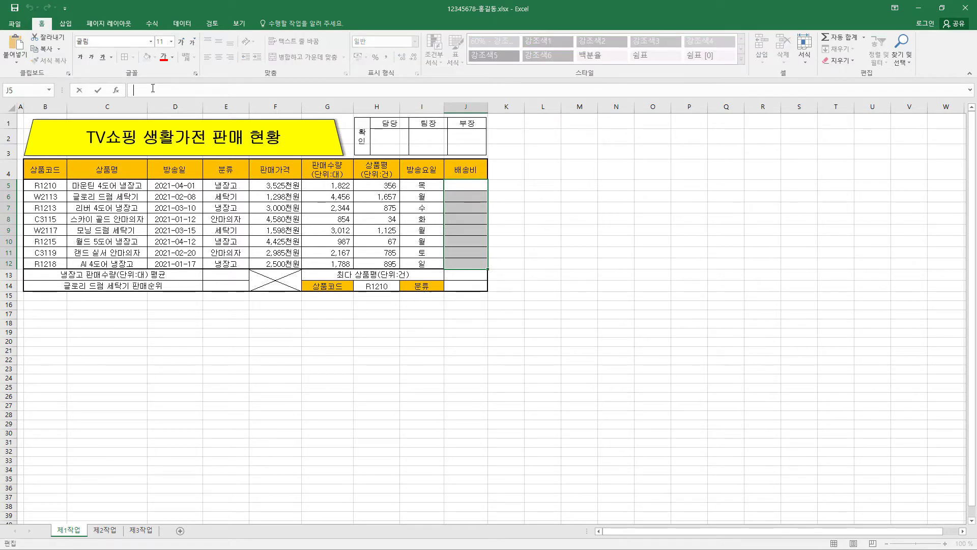
{"action": "type", "text": "="}
{"action": "type", "text": "IF"}
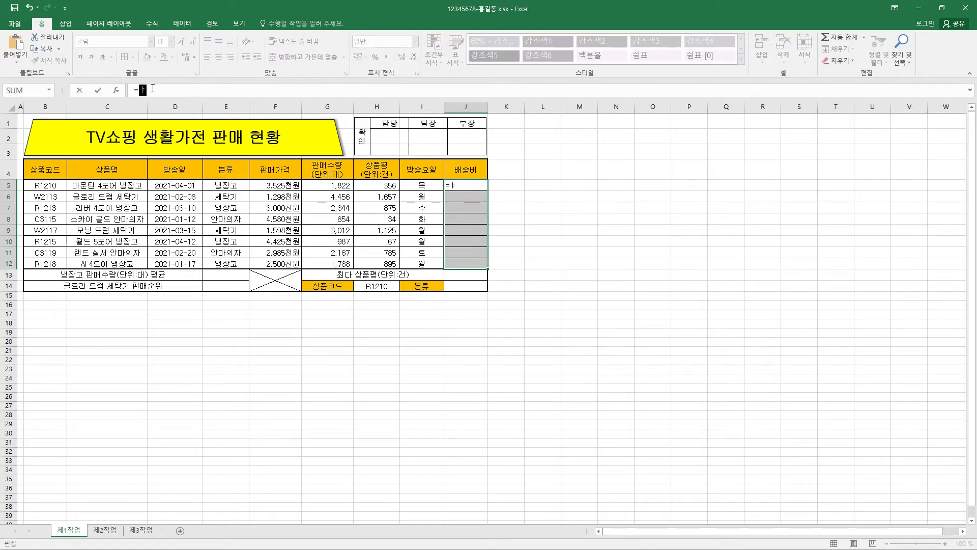
{"action": "type", "text": "("}
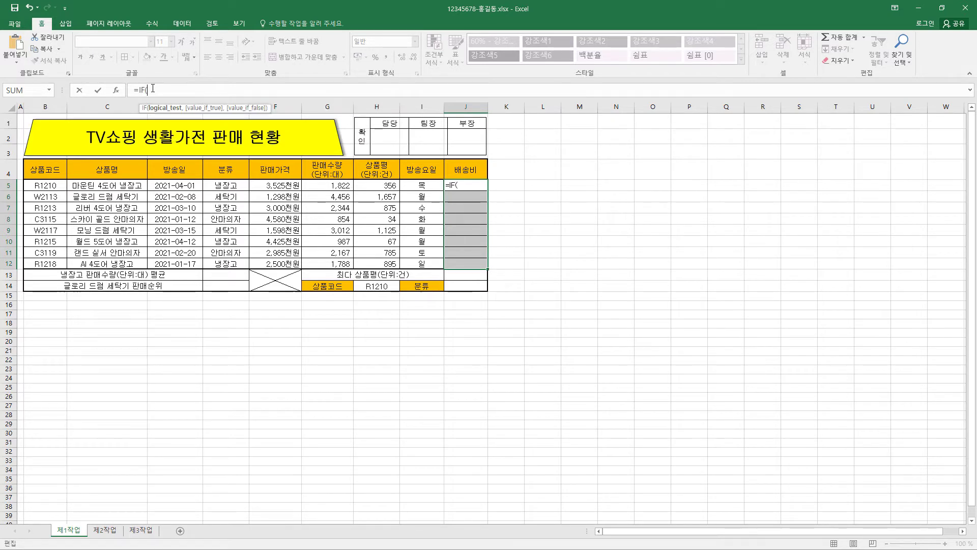
{"action": "left_click", "coordinate": [113, 91]}
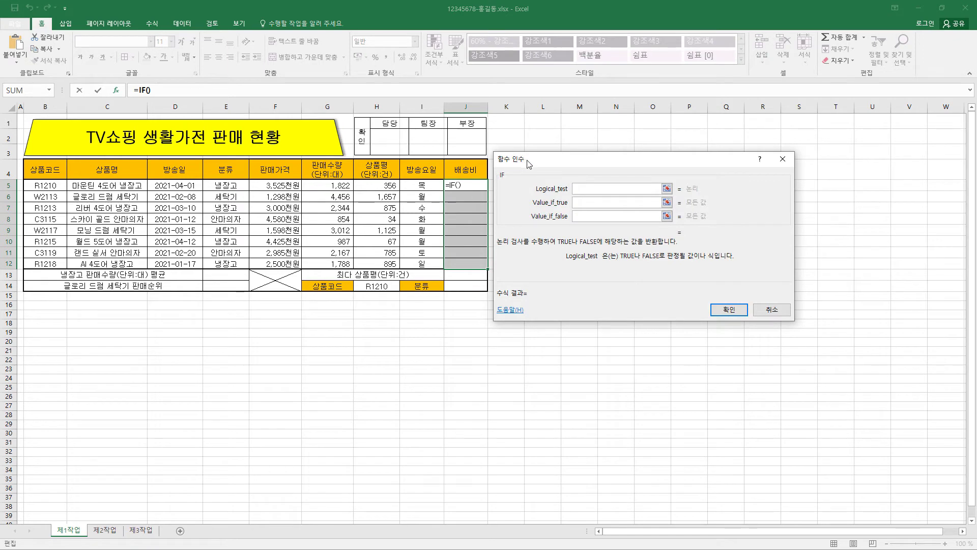
Read the IF function help, examining the condition and return values in the =IF(C2=1,"Yes","No") example, and close it
{"action": "left_click", "coordinate": [509, 310]}
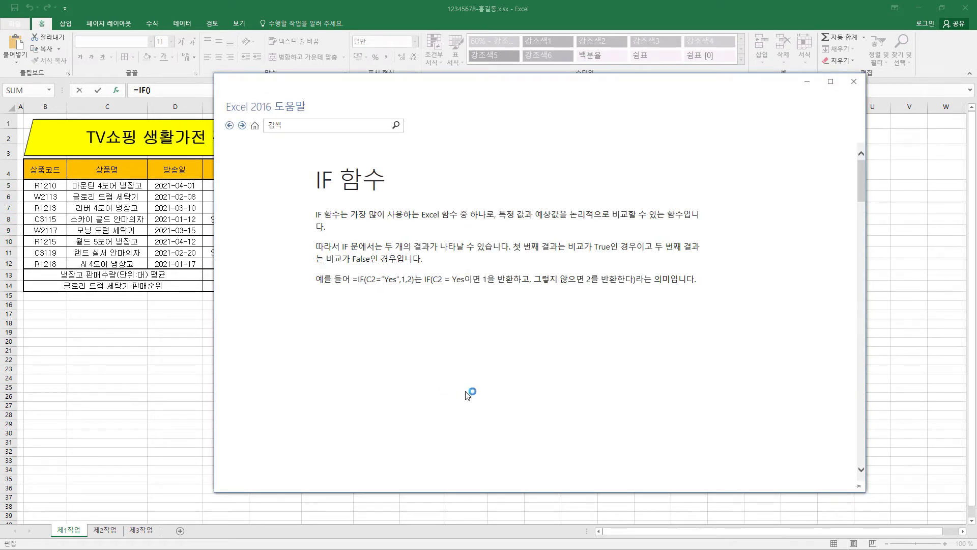
{"action": "left_click_drag", "start_coordinate": [858, 187], "coordinate": [865, 248]}
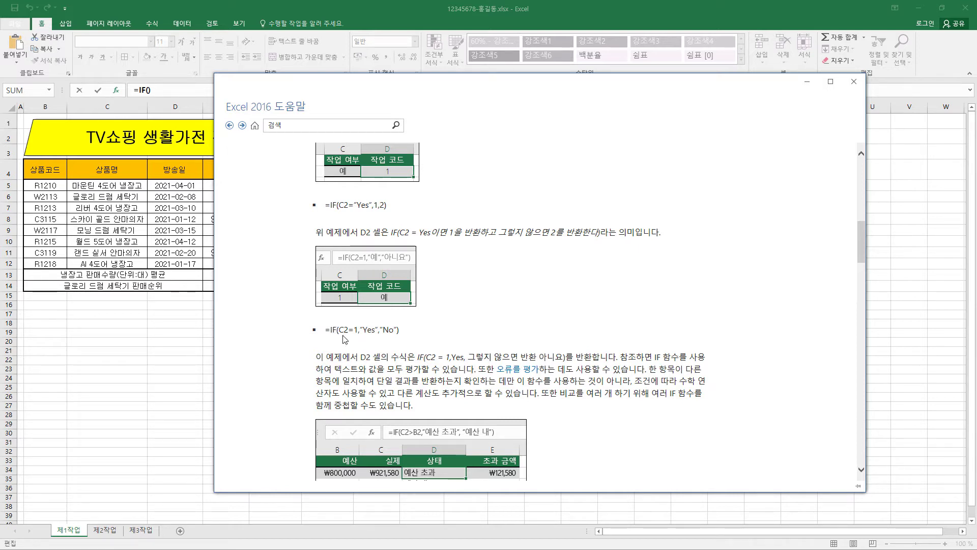
{"action": "left_click_drag", "start_coordinate": [339, 329], "coordinate": [348, 329]}
{"action": "left_click", "coordinate": [358, 329]}
{"action": "double_click", "coordinate": [368, 329]}
{"action": "double_click", "coordinate": [351, 329]}
{"action": "left_click_drag", "start_coordinate": [375, 329], "coordinate": [396, 328]}
{"action": "left_click", "coordinate": [389, 337]}
{"action": "left_click", "coordinate": [854, 81]}
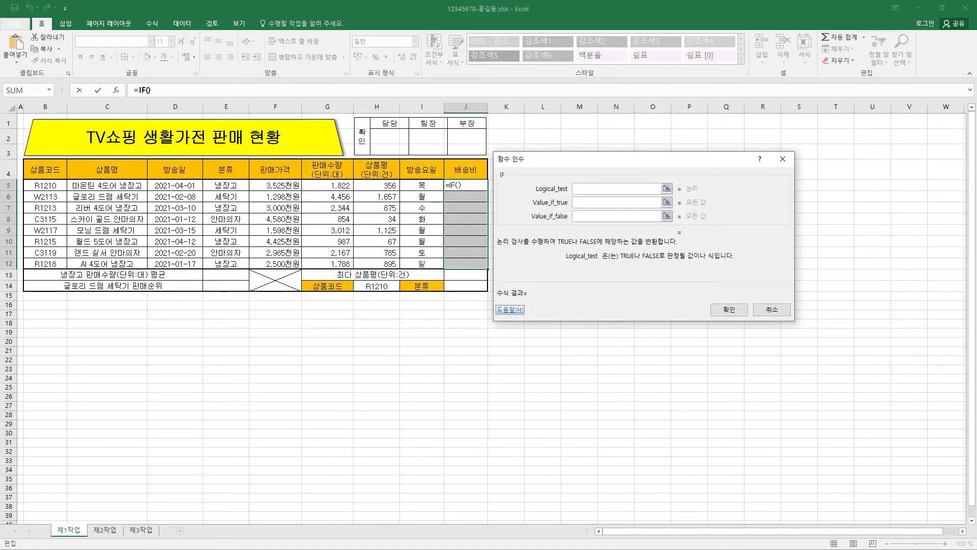
Set the IF function's Logical_test to F5>=3000 and its Value_if_true to "무료"
{"action": "left_click", "coordinate": [621, 189]}
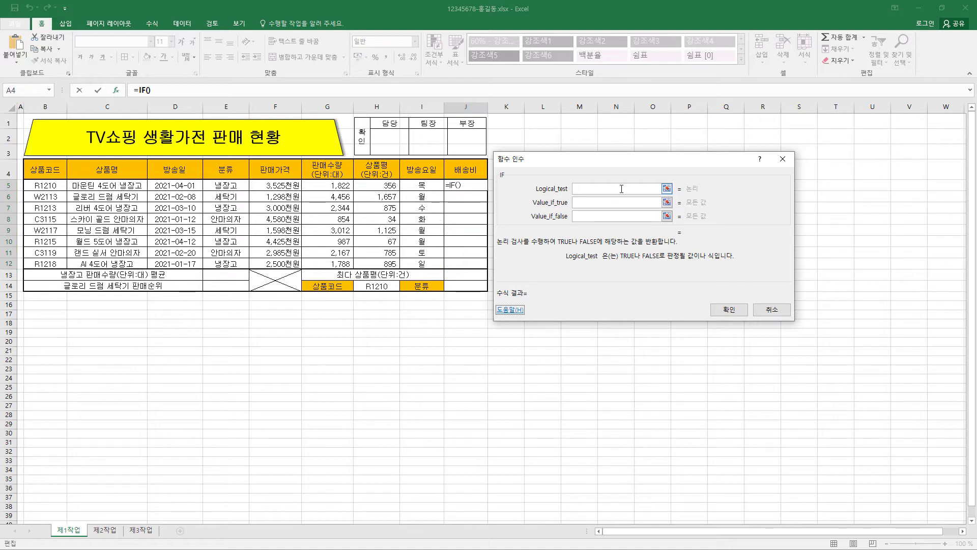
{"action": "left_click", "coordinate": [622, 189]}
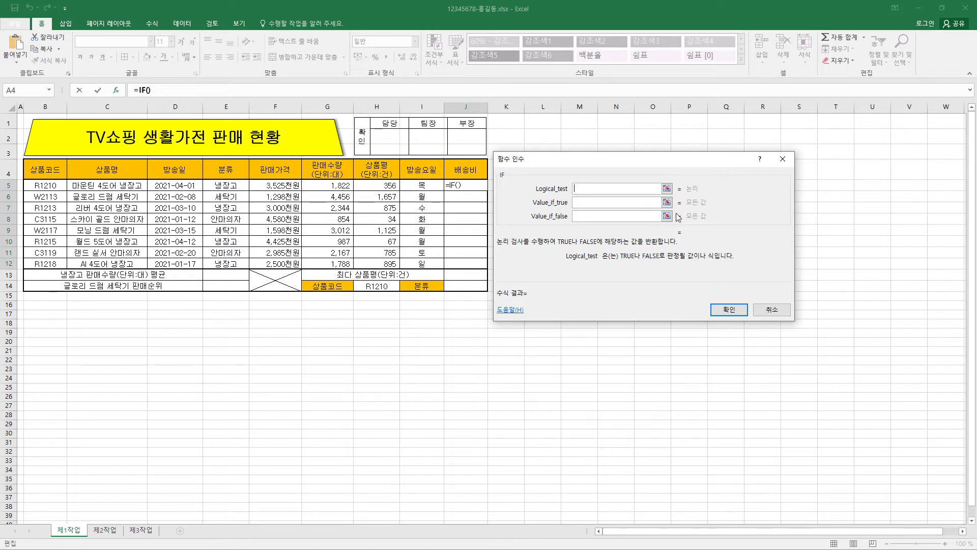
{"action": "type", "text": "F5>=3000"}
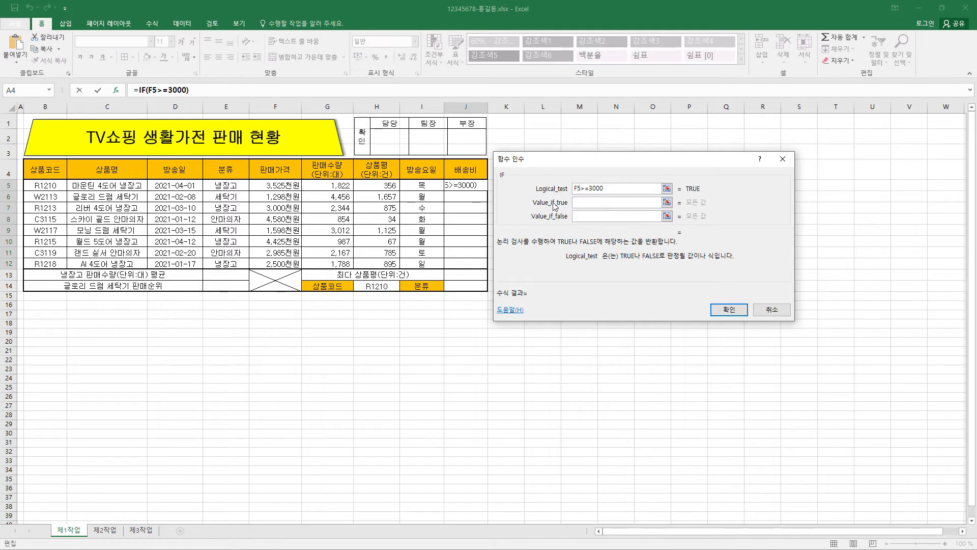
{"action": "left_click", "coordinate": [588, 202]}
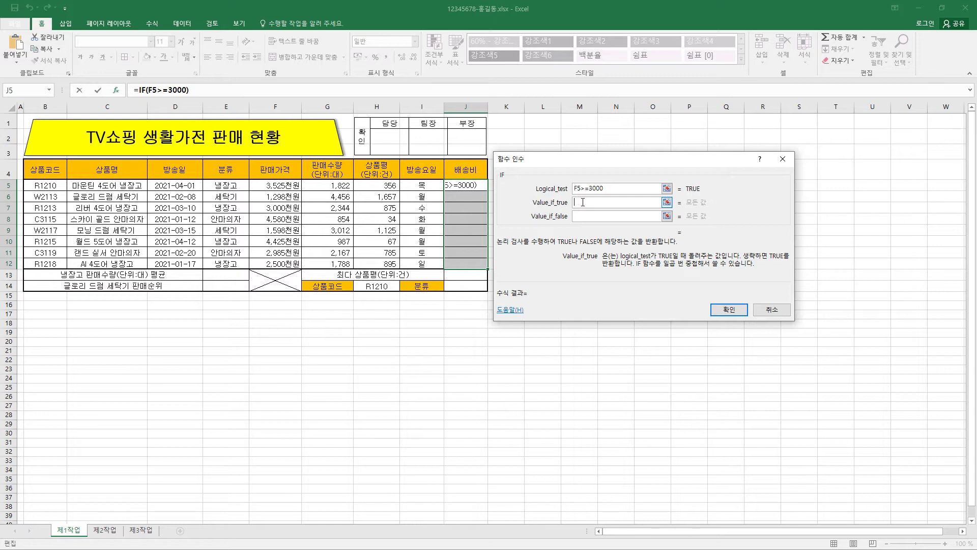
{"action": "type", "text": "무료"}
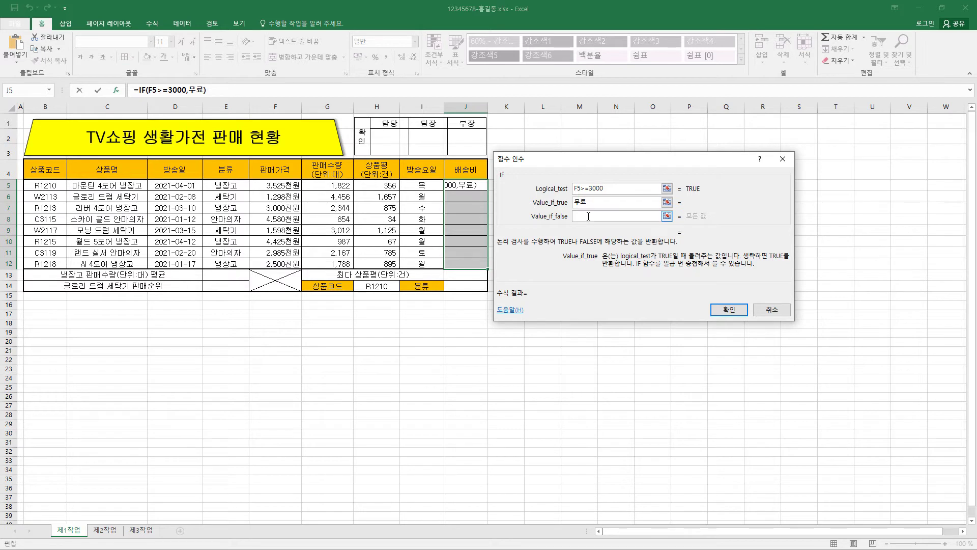
{"action": "key", "text": "Tab"}
{"action": "left_click", "coordinate": [598, 203]}
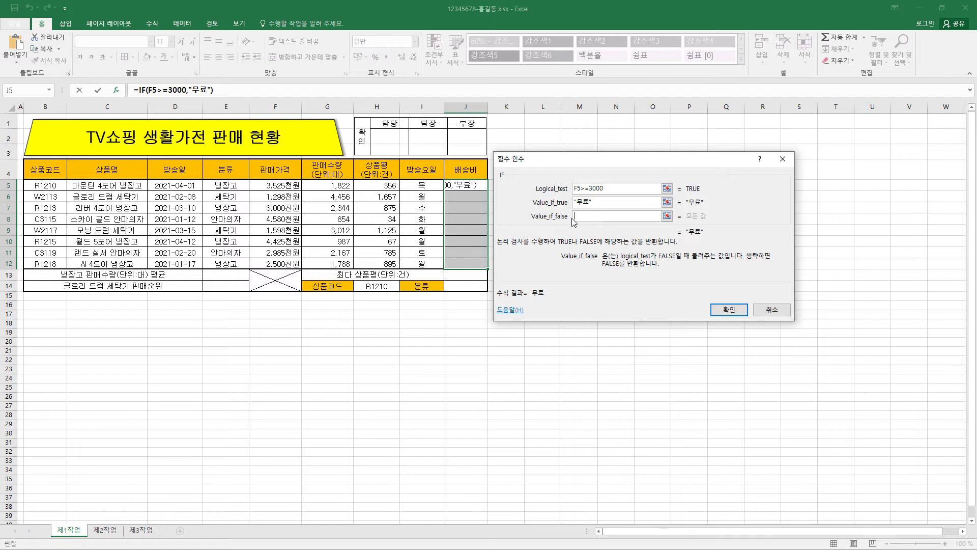
Set the IF function's Value_if_false to "50,000원"
{"action": "left_click", "coordinate": [585, 218]}
{"action": "type", "text": "50000우"}
{"action": "type", "text": "ㅓㄴ"}
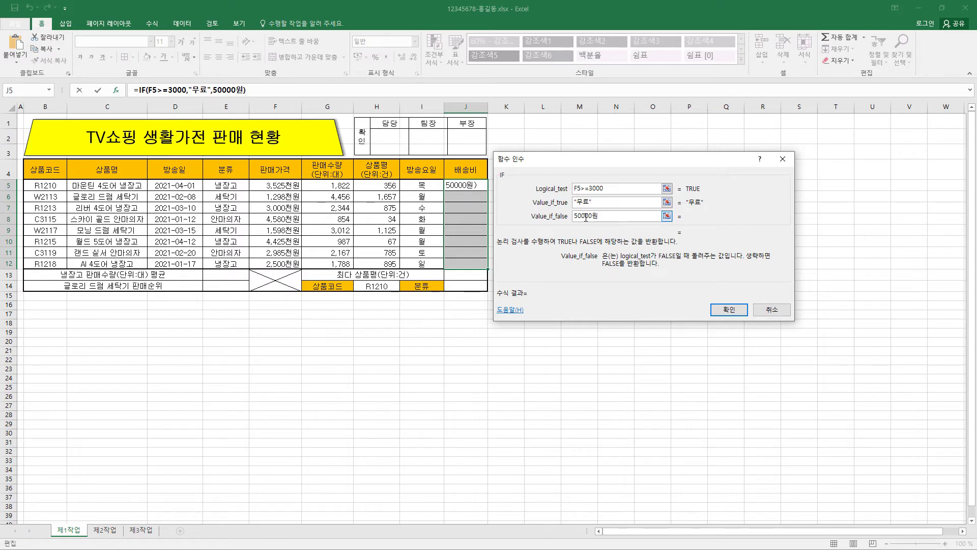
{"action": "left_click", "coordinate": [583, 216]}
{"action": "type", "text": ","}
{"action": "left_click", "coordinate": [621, 202]}
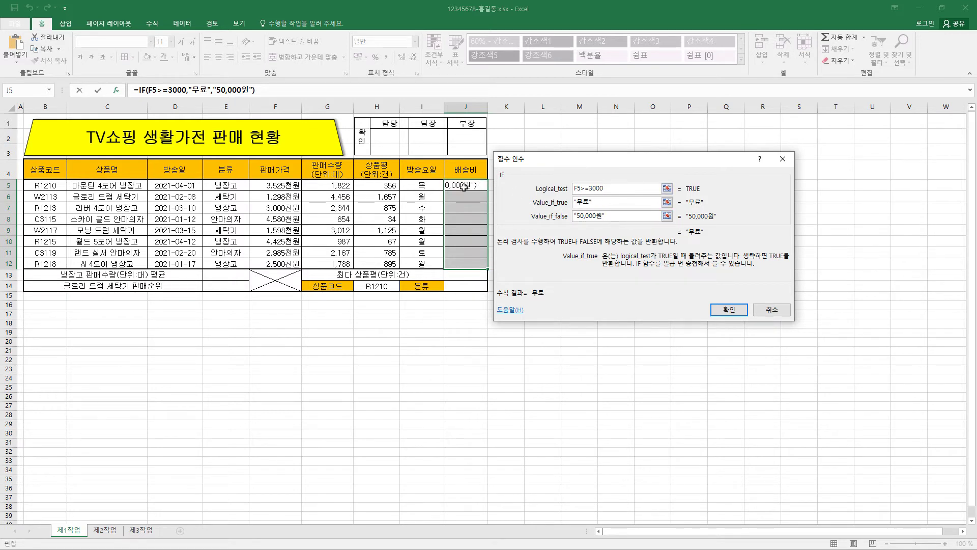
Accept the IF formula and enter it into the whole range J5:J12 at once
{"action": "left_click", "coordinate": [734, 312]}
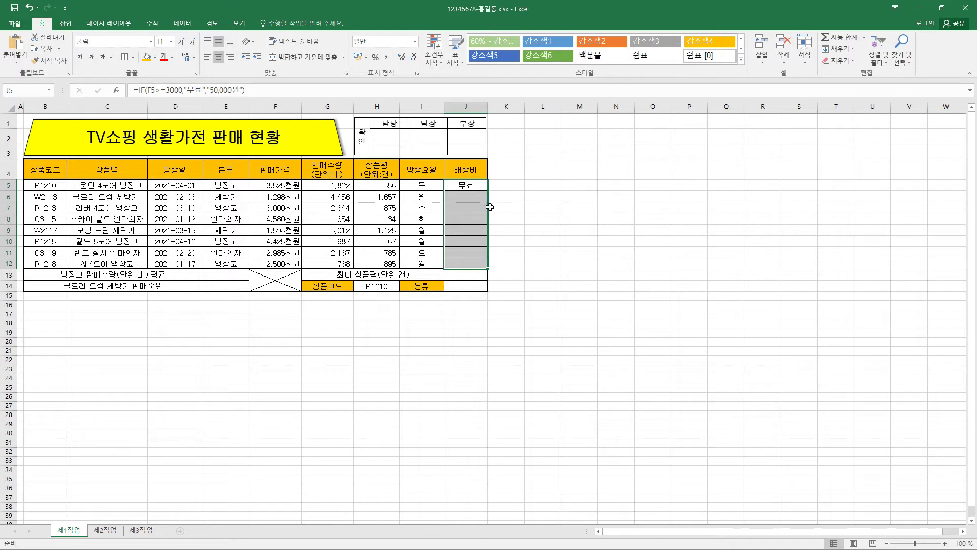
{"action": "left_click", "coordinate": [250, 89]}
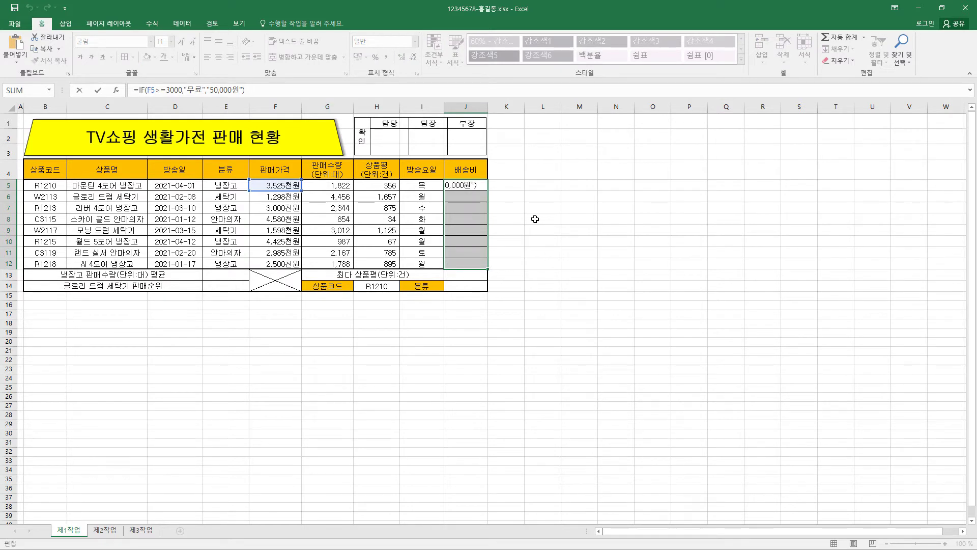
{"action": "key", "text": "ctrl+Return"}
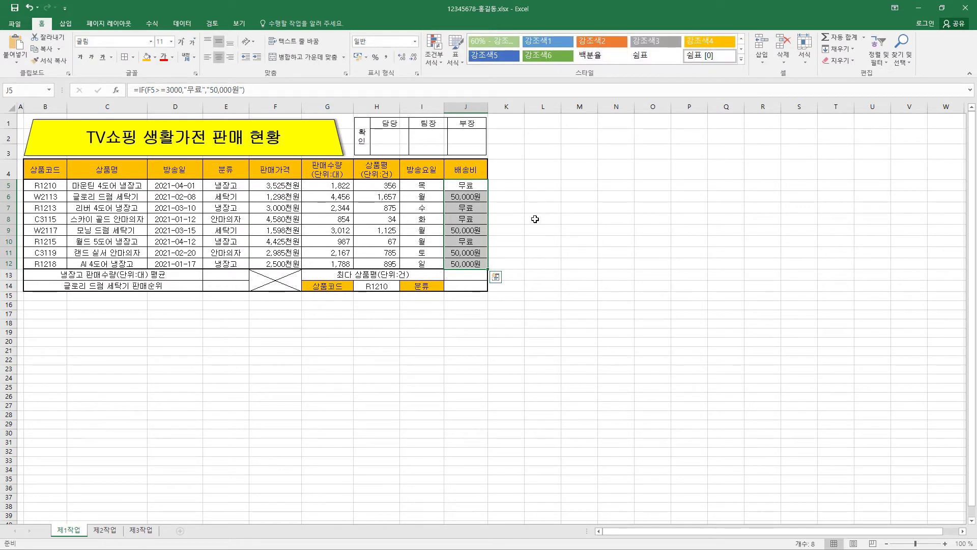
Check the 배송비 formulas in column J against the 판매가격 values in F5:F12
{"action": "left_click", "coordinate": [473, 198]}
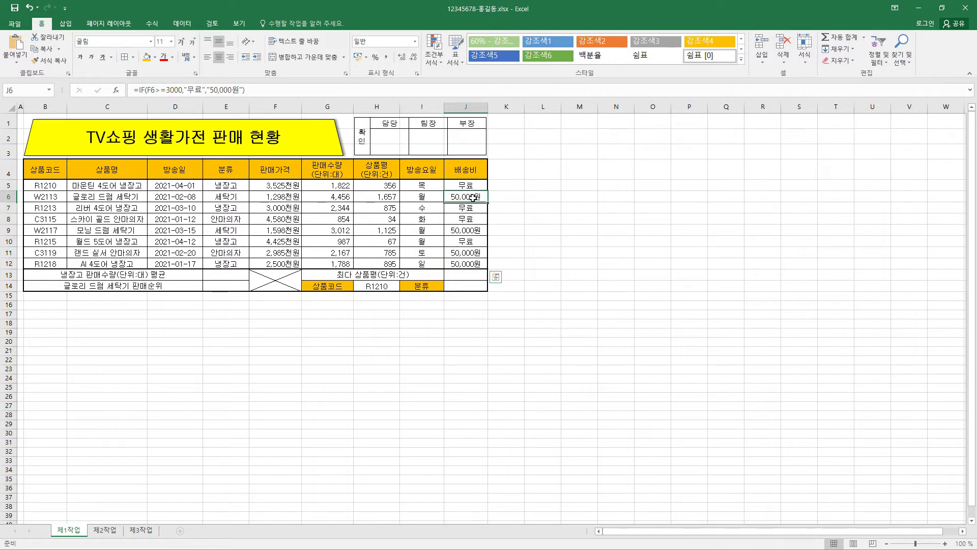
{"action": "left_click", "coordinate": [286, 185]}
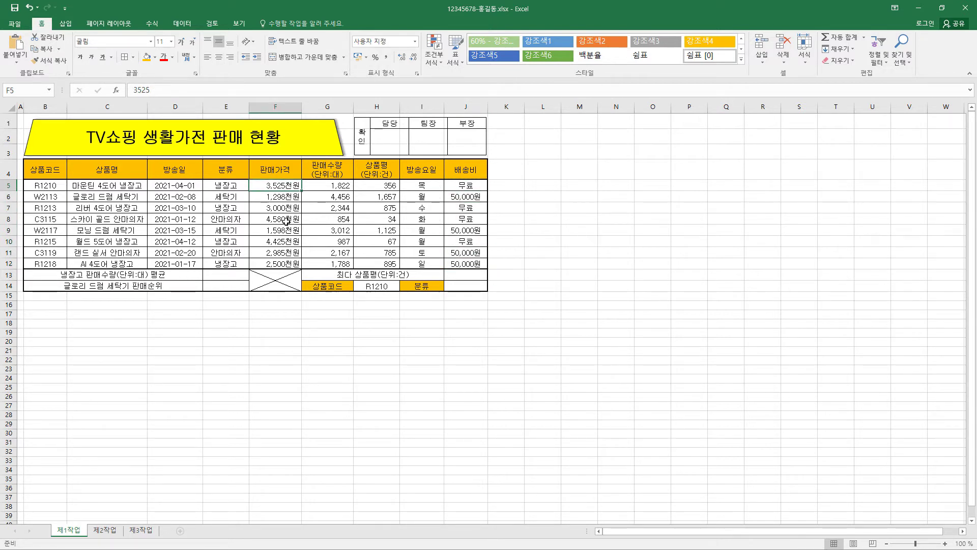
{"action": "left_click", "coordinate": [286, 209]}
{"action": "left_click", "coordinate": [285, 219]}
{"action": "left_click", "coordinate": [288, 242]}
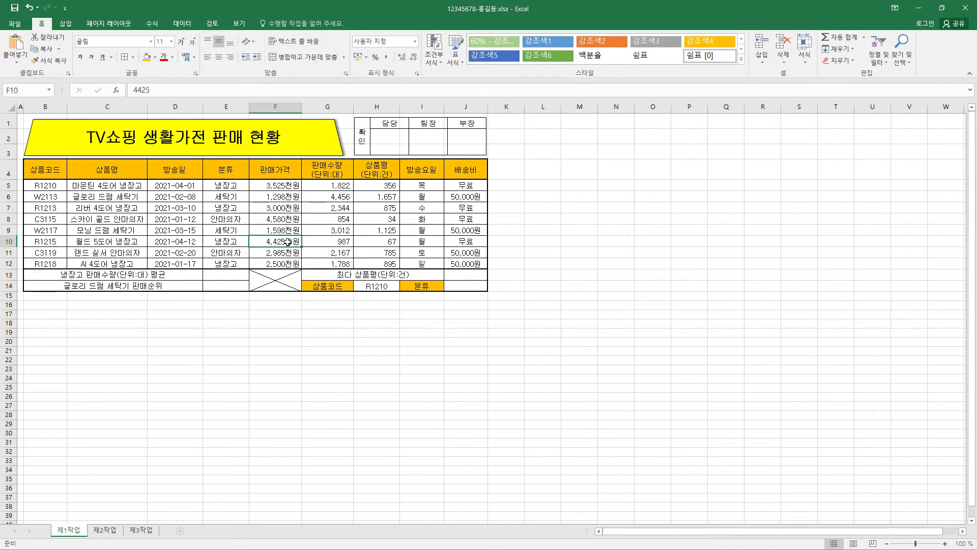
{"action": "left_click", "coordinate": [289, 198]}
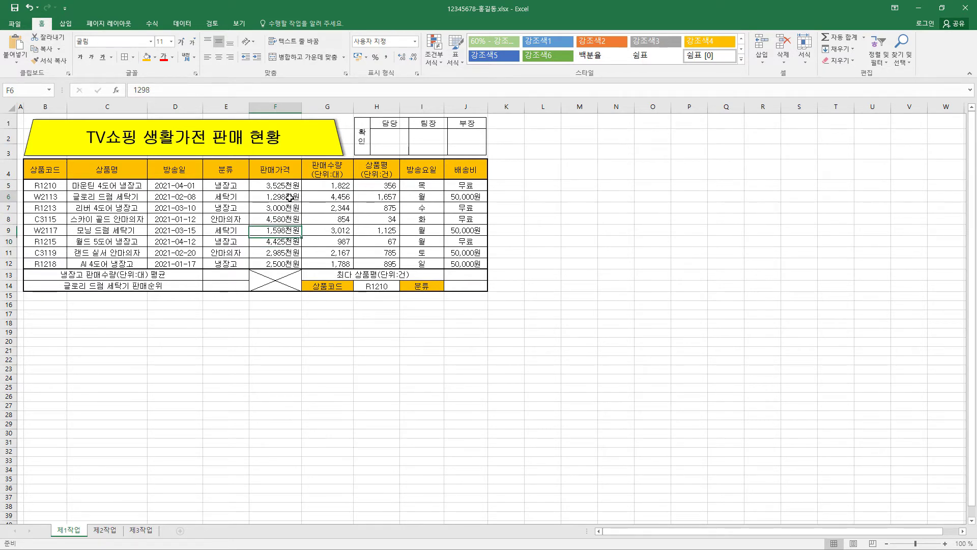
{"action": "left_click", "coordinate": [290, 231]}
{"action": "left_click", "coordinate": [290, 252]}
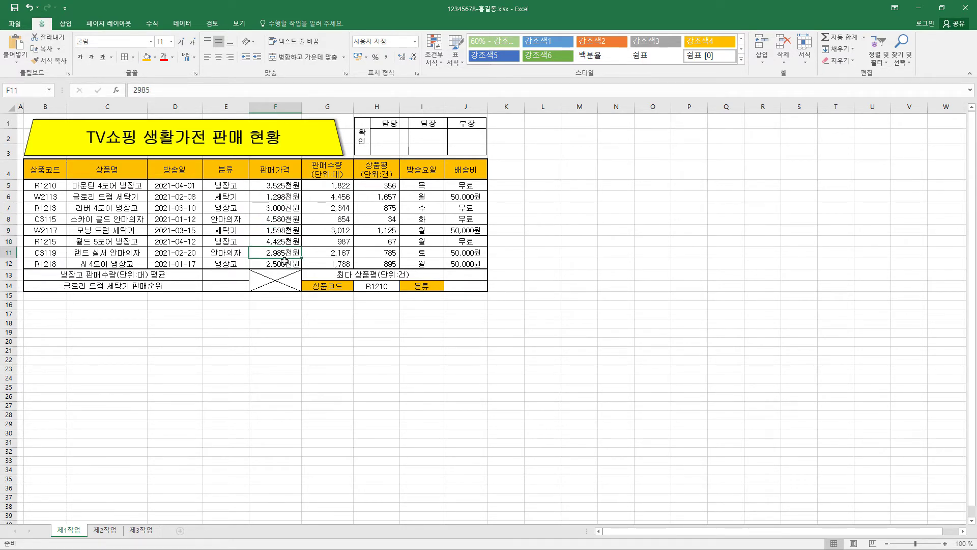
{"action": "left_click", "coordinate": [286, 263]}
{"action": "left_click", "coordinate": [466, 263]}
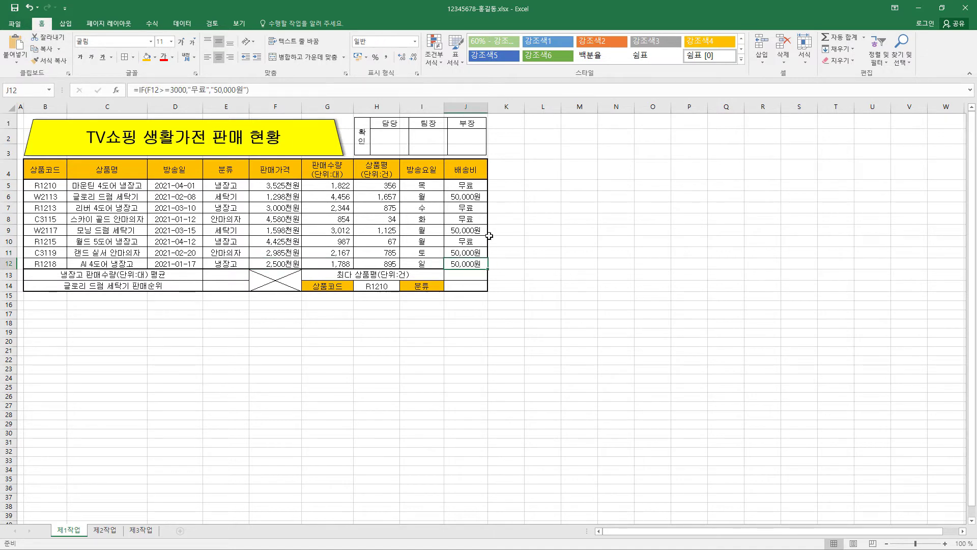
{"action": "left_click", "coordinate": [468, 190]}
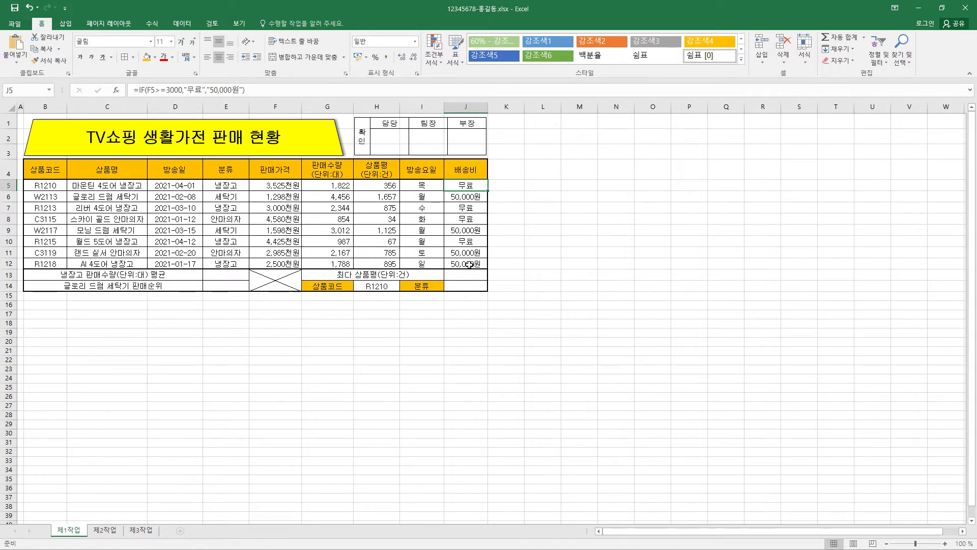
{"action": "left_click_drag", "start_coordinate": [470, 263], "coordinate": [469, 187]}
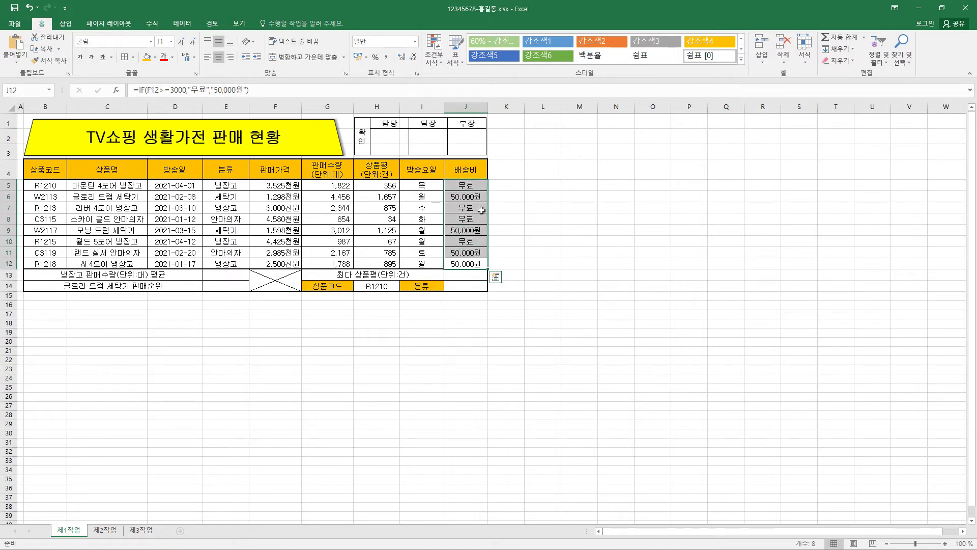
{"action": "left_click", "coordinate": [464, 262]}
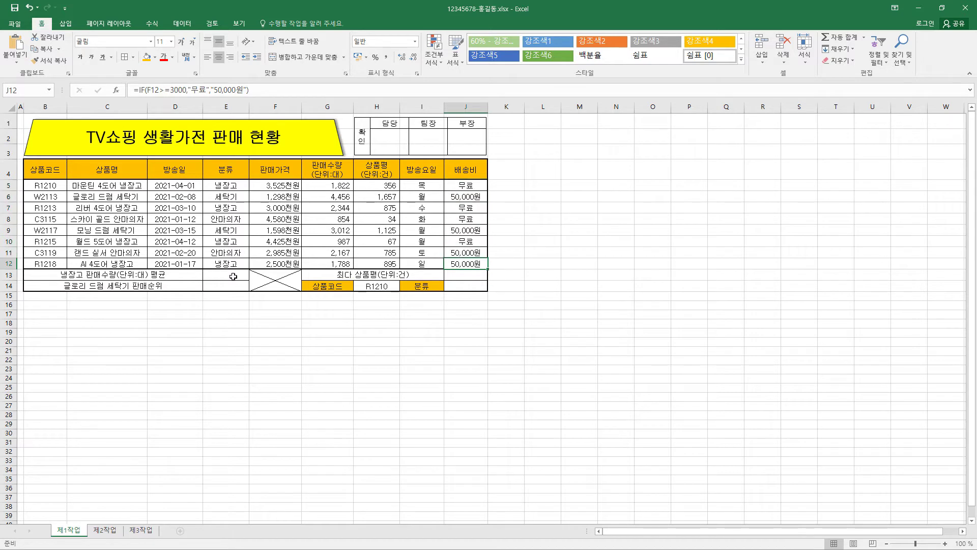
Start a DAVERAGE formula in E13 for the 냉장고 판매수량 평균 and open its function arguments beside the table
{"action": "left_click", "coordinate": [234, 276]}
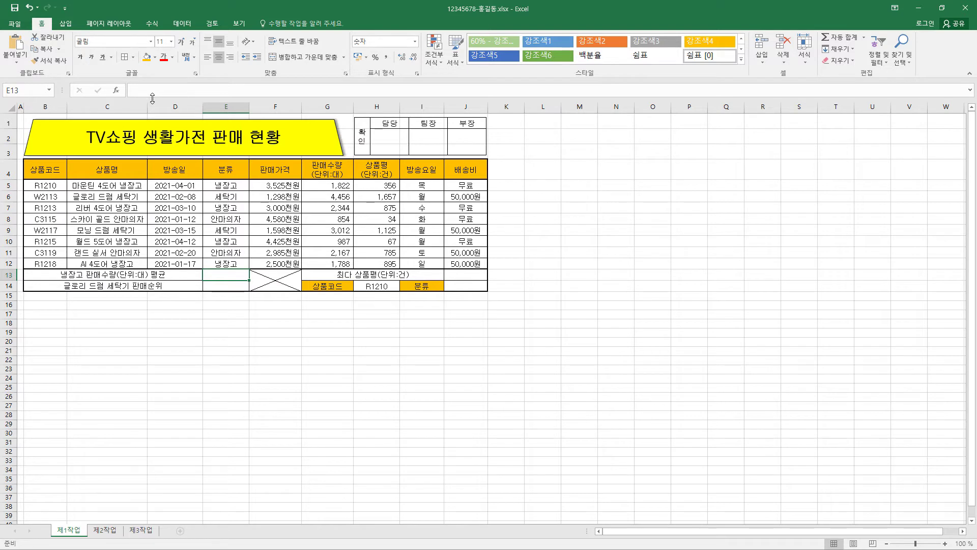
{"action": "type", "text": "="}
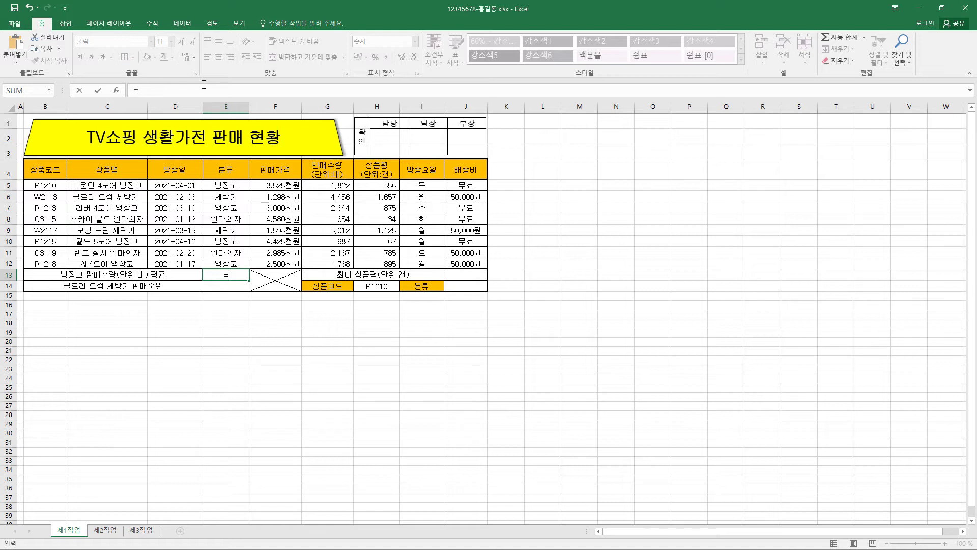
{"action": "left_click", "coordinate": [157, 88]}
{"action": "type", "text": "DAVERAGE"}
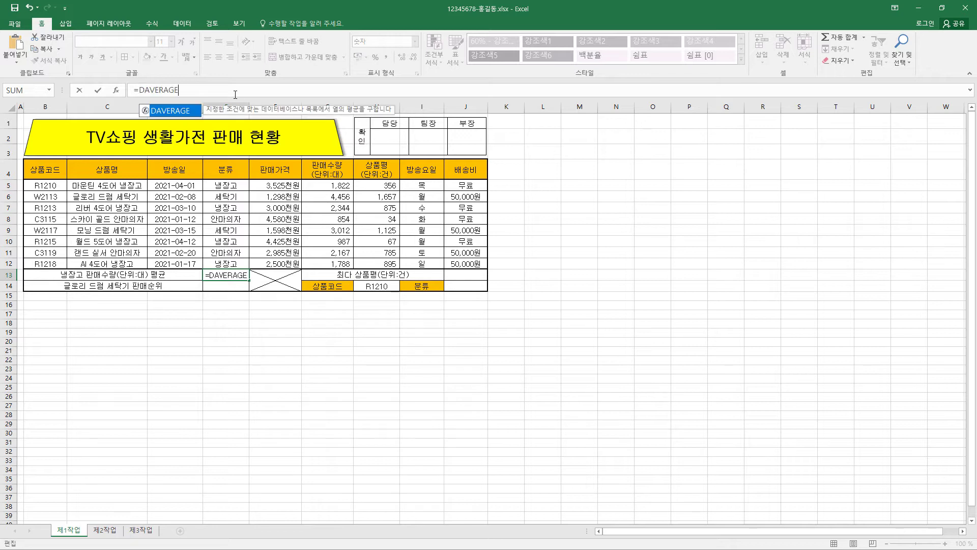
{"action": "type", "text": "("}
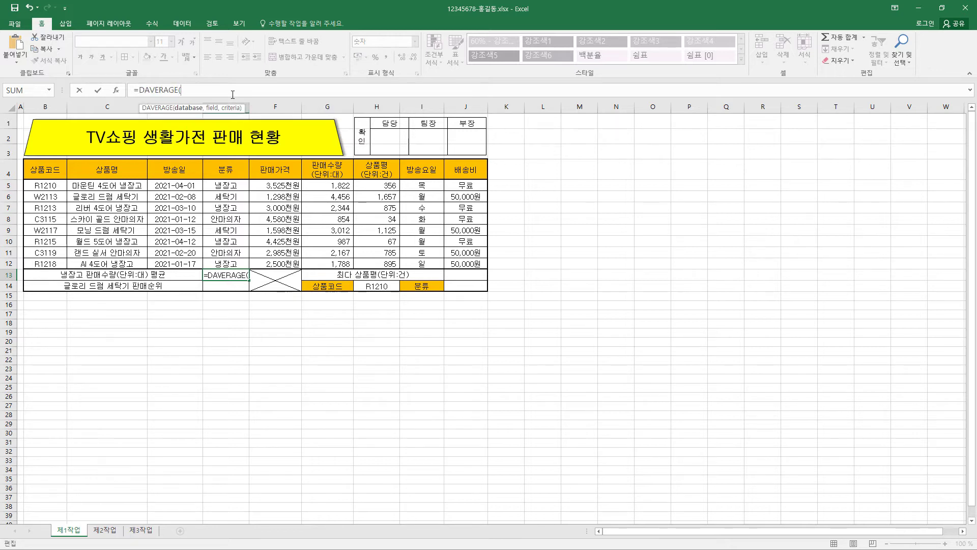
{"action": "left_click", "coordinate": [120, 93]}
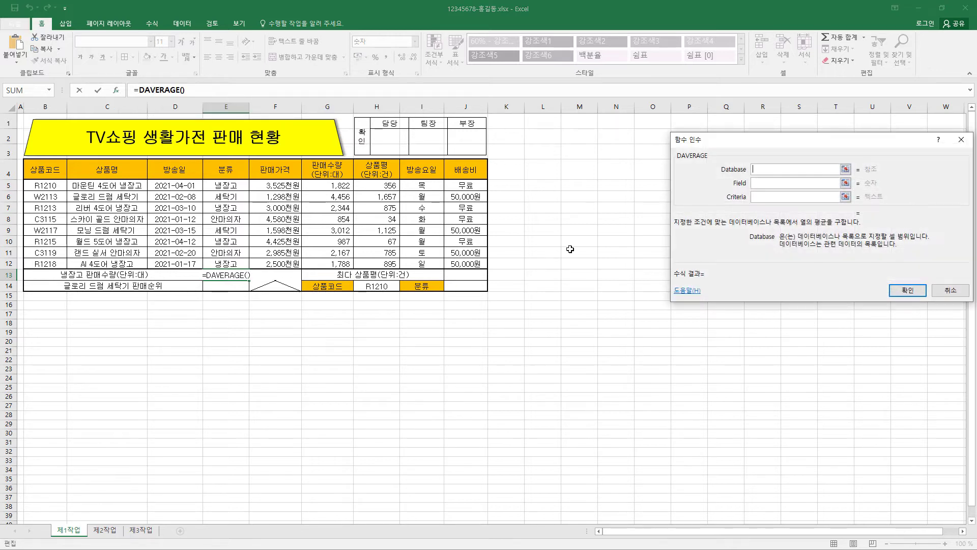
{"action": "left_click_drag", "start_coordinate": [689, 147], "coordinate": [630, 147]}
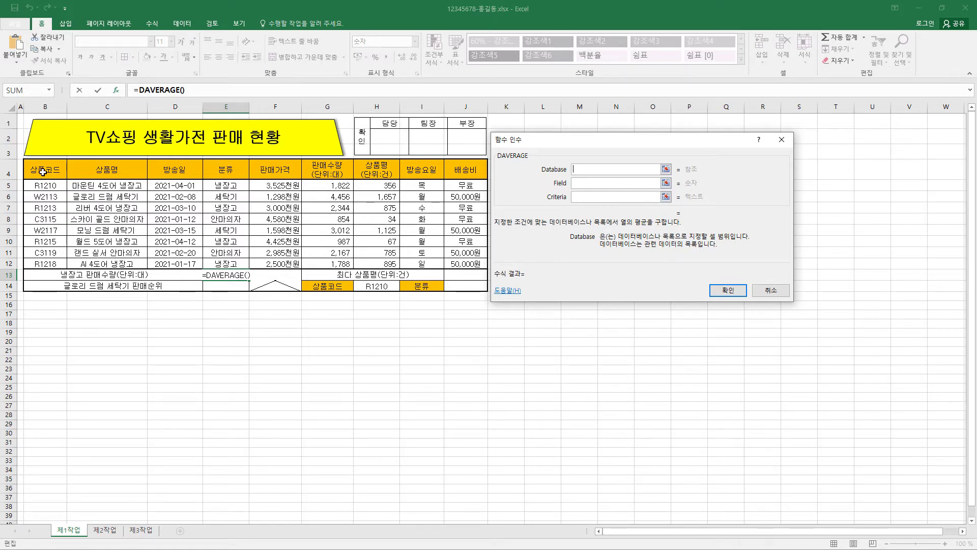
Set the DAVERAGE function's Database to the table range B4:H12 and its Field to the 판매수량 header G4
{"action": "left_click_drag", "start_coordinate": [43, 171], "coordinate": [373, 262]}
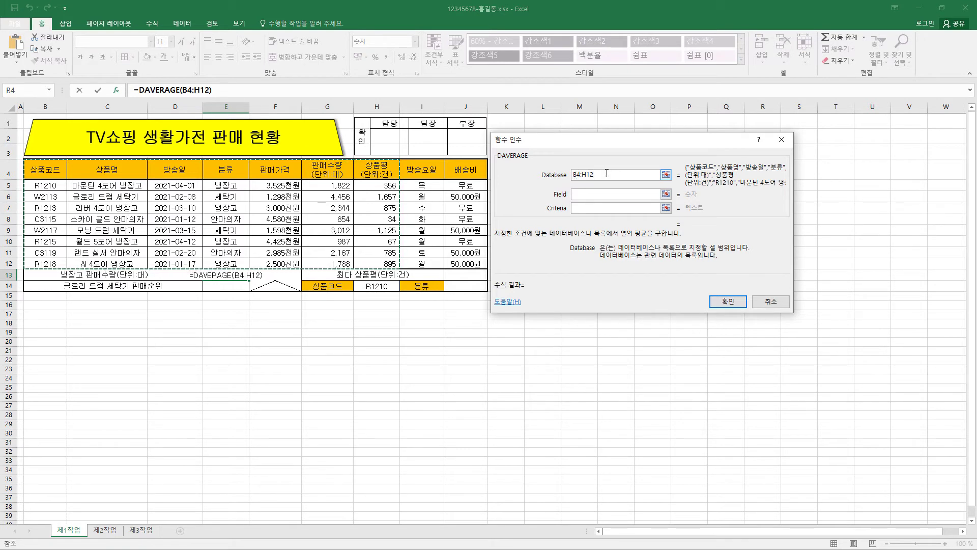
{"action": "left_click", "coordinate": [582, 194]}
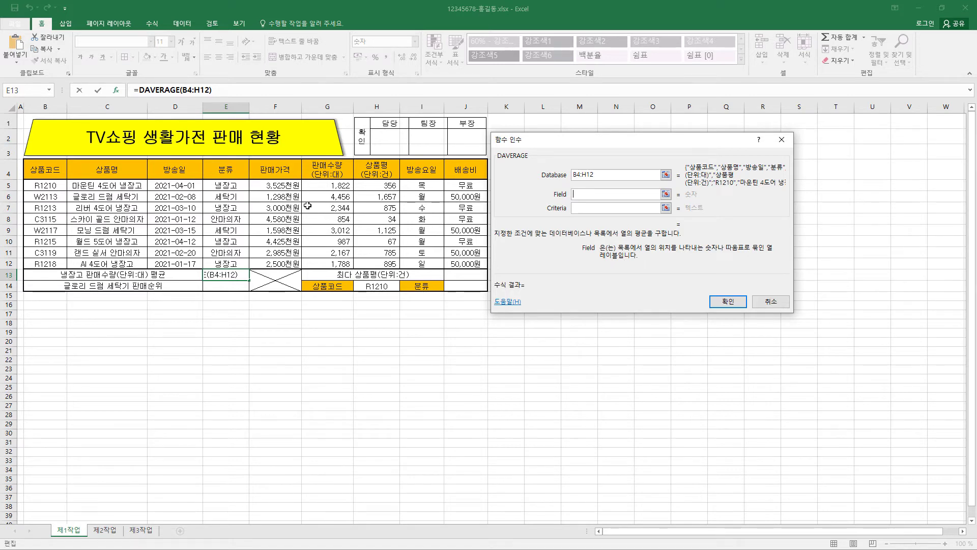
{"action": "left_click", "coordinate": [330, 172]}
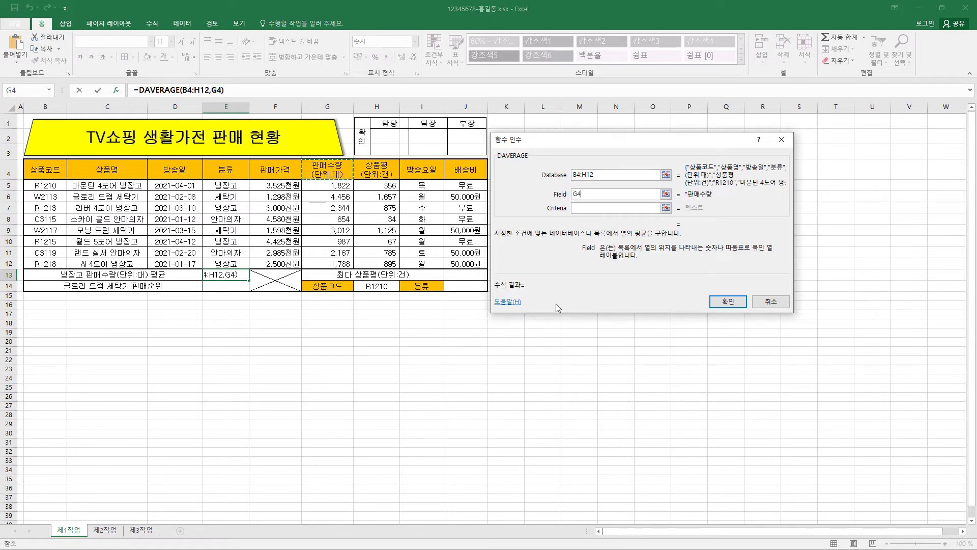
{"action": "left_click", "coordinate": [592, 209]}
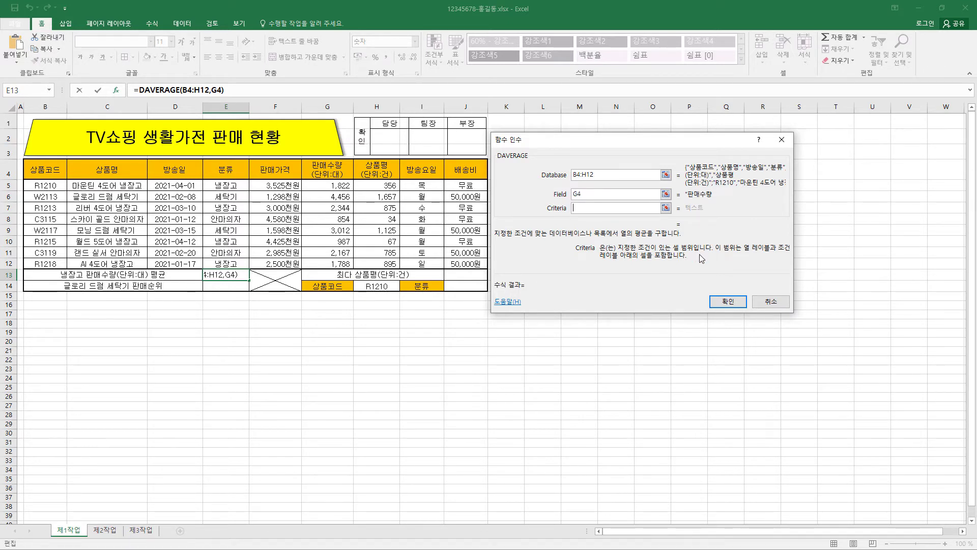
Set the DAVERAGE Criteria to E4:E5, the 분류 header with 냉장고, and accept the formula in E13
{"action": "left_click", "coordinate": [240, 170]}
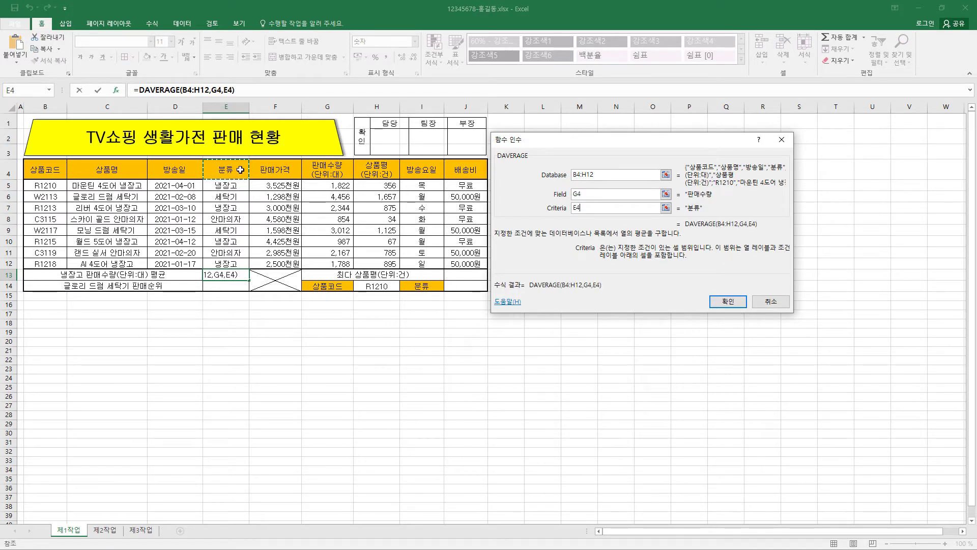
{"action": "left_click_drag", "start_coordinate": [240, 170], "coordinate": [239, 185]}
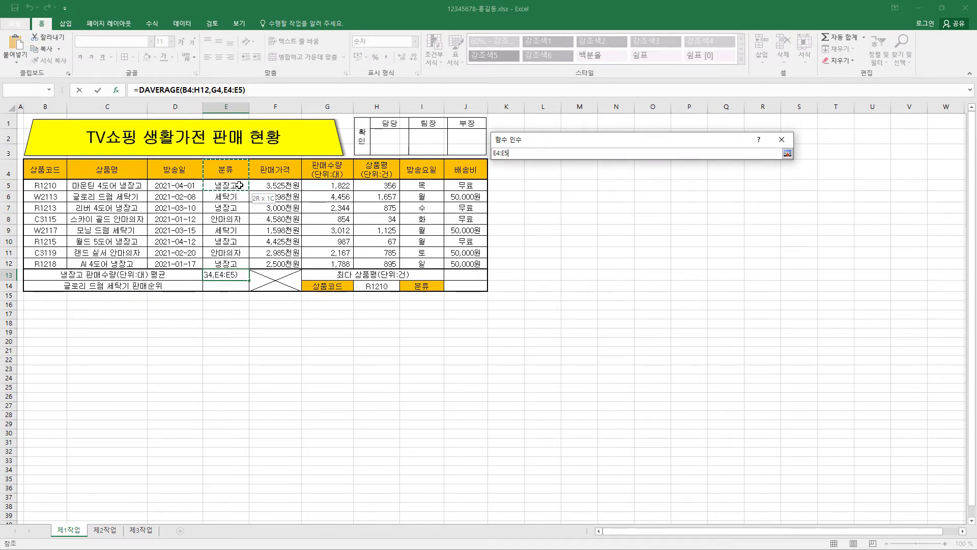
{"action": "left_click_drag", "start_coordinate": [240, 185], "coordinate": [239, 185]}
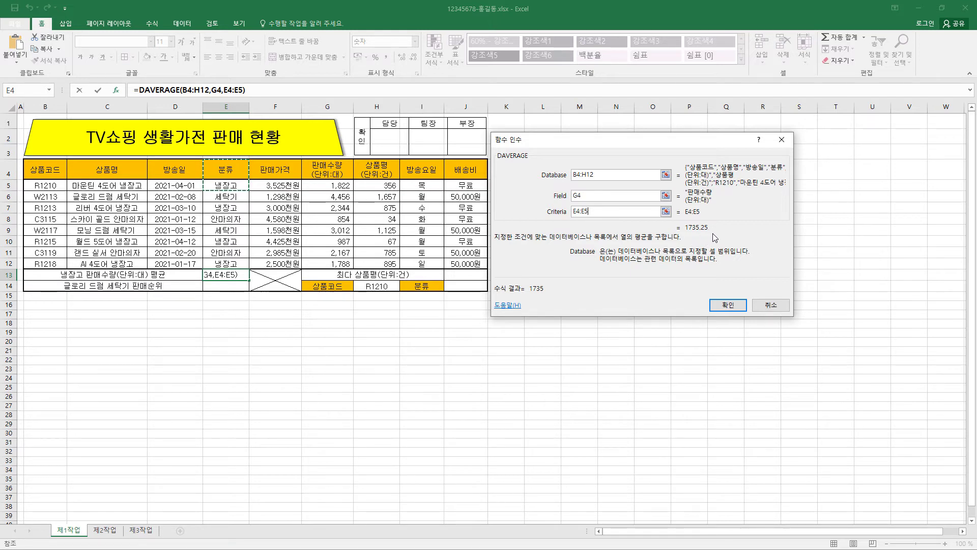
{"action": "left_click", "coordinate": [727, 305]}
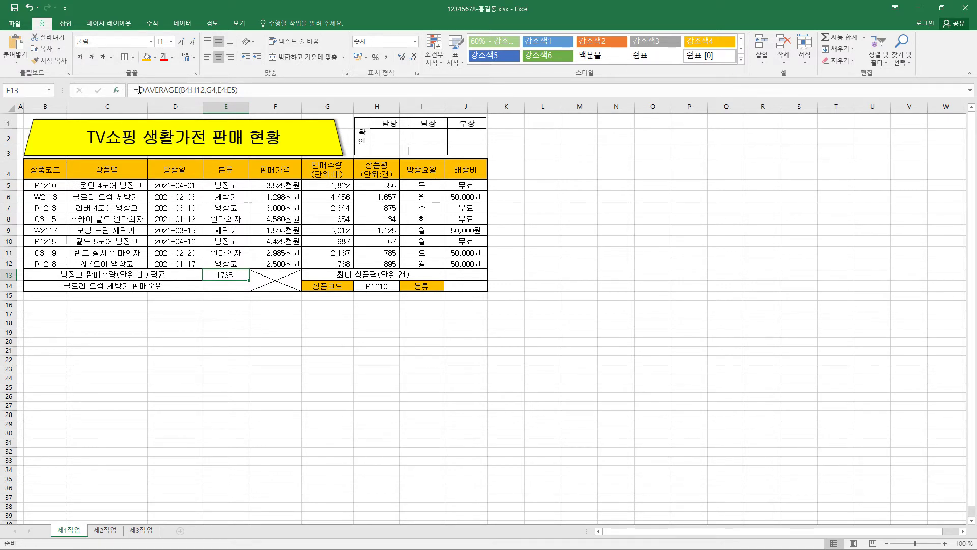
Copy the DAVERAGE expression from E13's formula without its equals sign and delete it from the formula
{"action": "left_click_drag", "start_coordinate": [139, 90], "coordinate": [239, 91]}
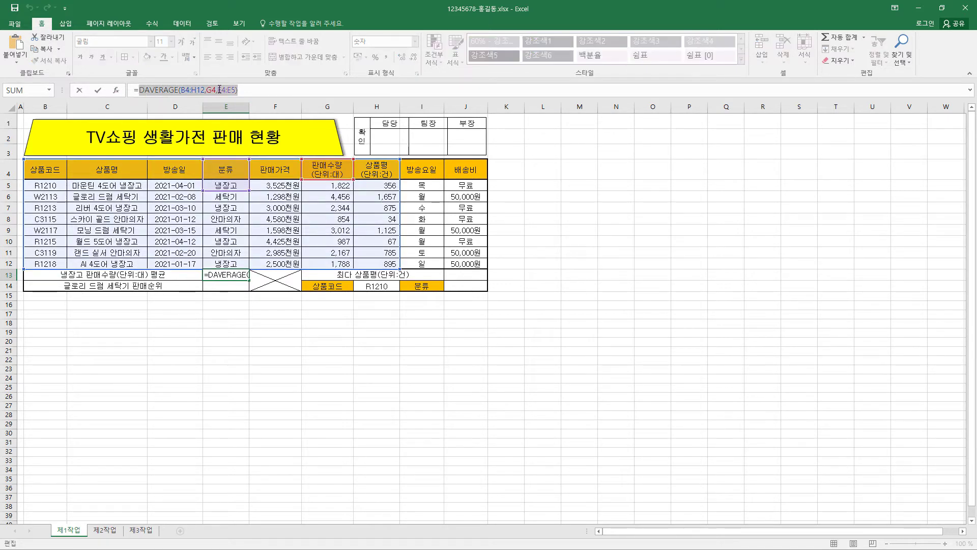
{"action": "right_click", "coordinate": [219, 90]}
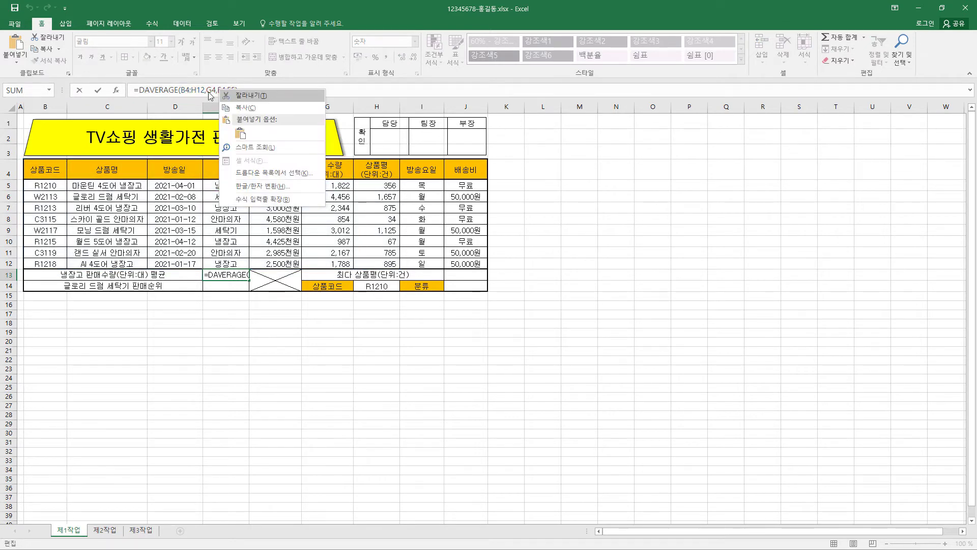
{"action": "left_click", "coordinate": [209, 93]}
{"action": "key", "text": "ctrl+c"}
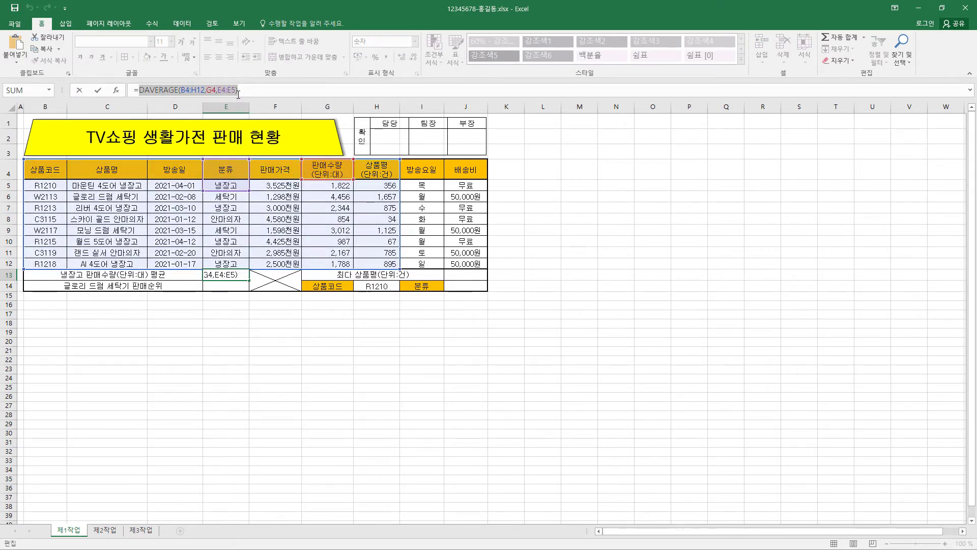
{"action": "key", "text": "Delete"}
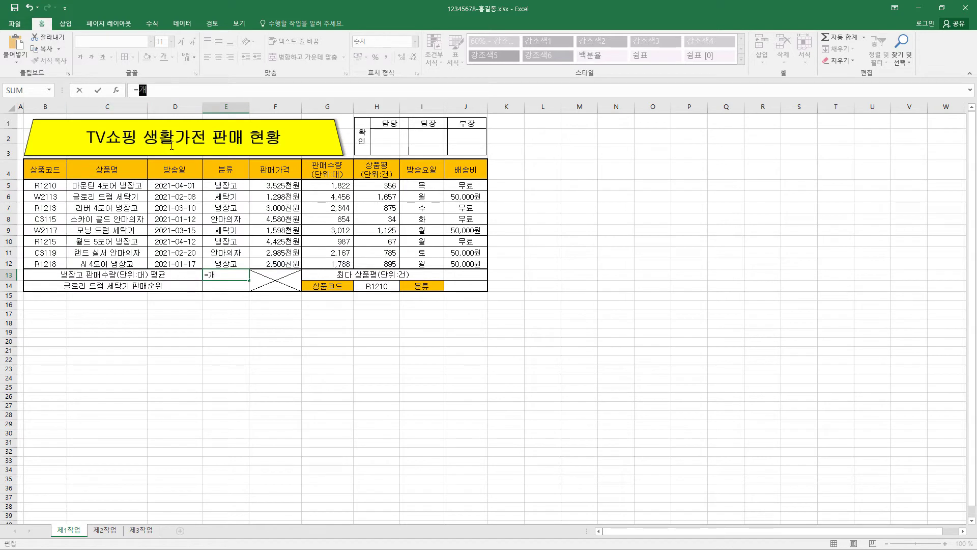
Start a ROUND function in E13, open its arguments and paste the copied DAVERAGE expression as its Number
{"action": "type", "text": "ROU"}
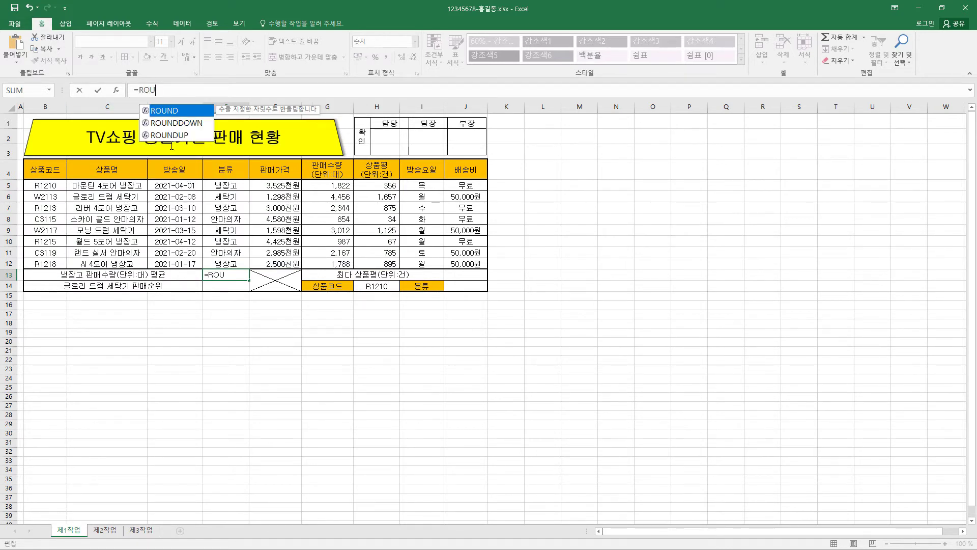
{"action": "type", "text": "ND("}
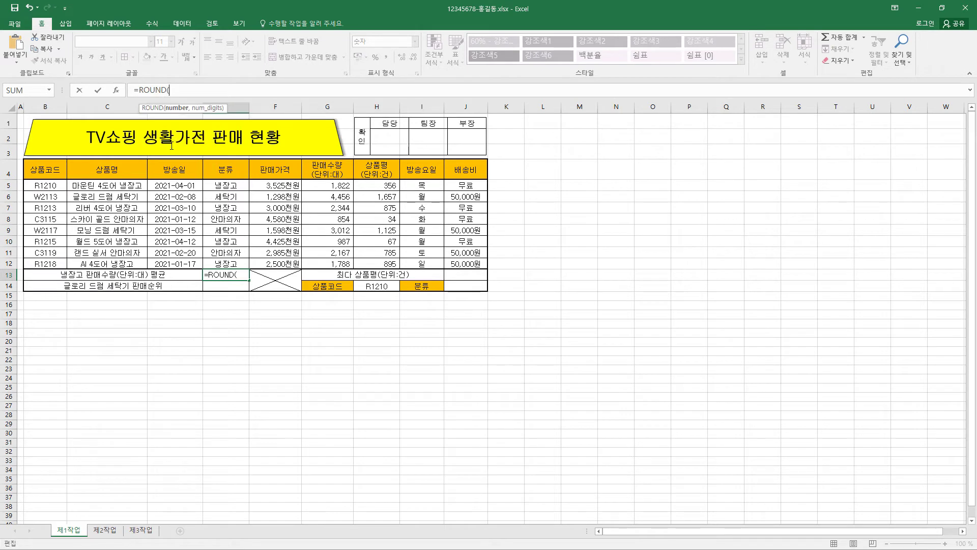
{"action": "left_click", "coordinate": [116, 90]}
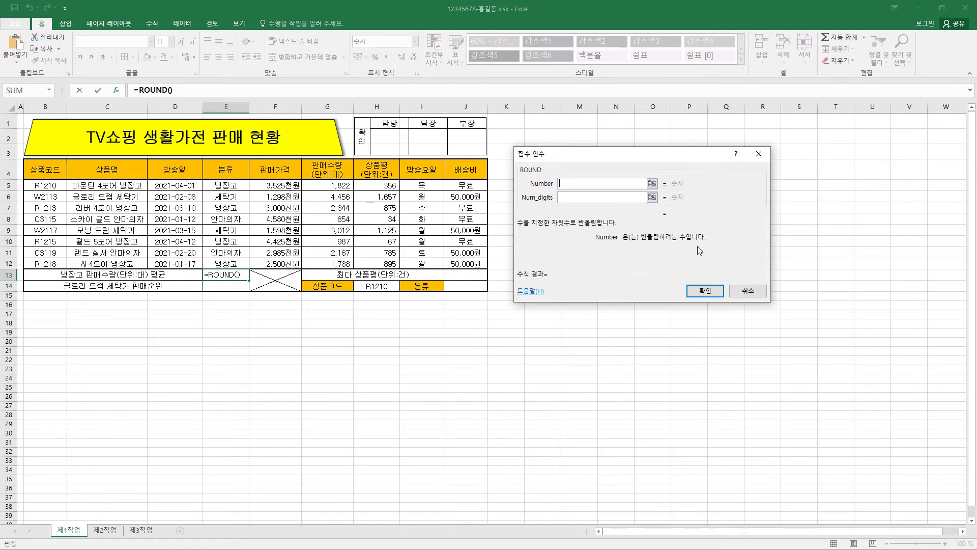
{"action": "key", "text": "ctrl+v"}
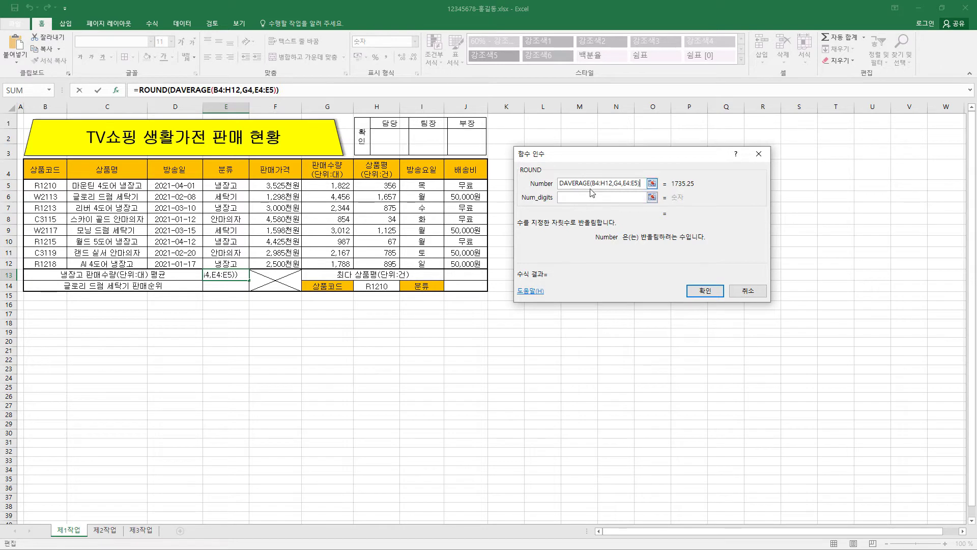
{"action": "left_click", "coordinate": [636, 182]}
Set ROUND's Num_digits to 0, accept the formula and remove the centre alignment from E13
{"action": "left_click", "coordinate": [576, 198]}
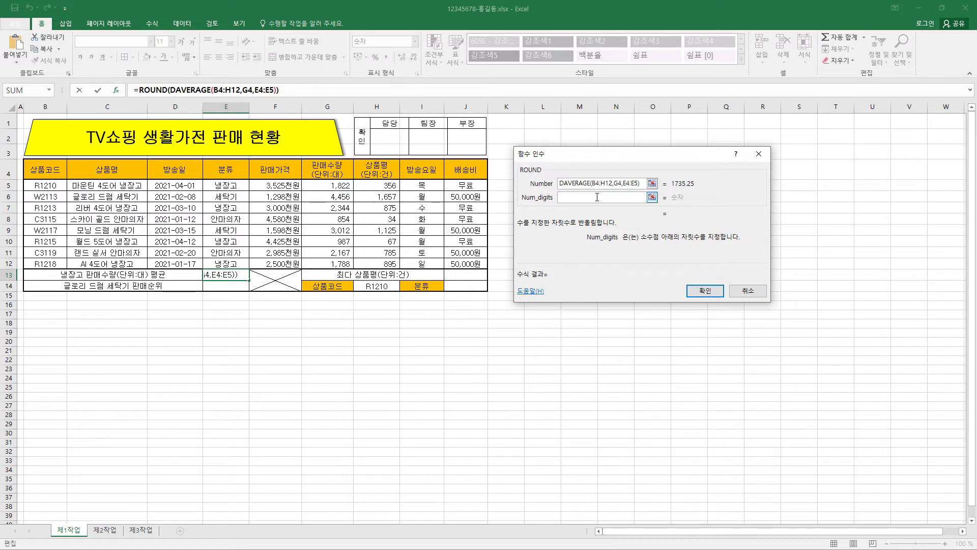
{"action": "type", "text": "1"}
{"action": "key", "text": "BackSpace"}
{"action": "type", "text": "0"}
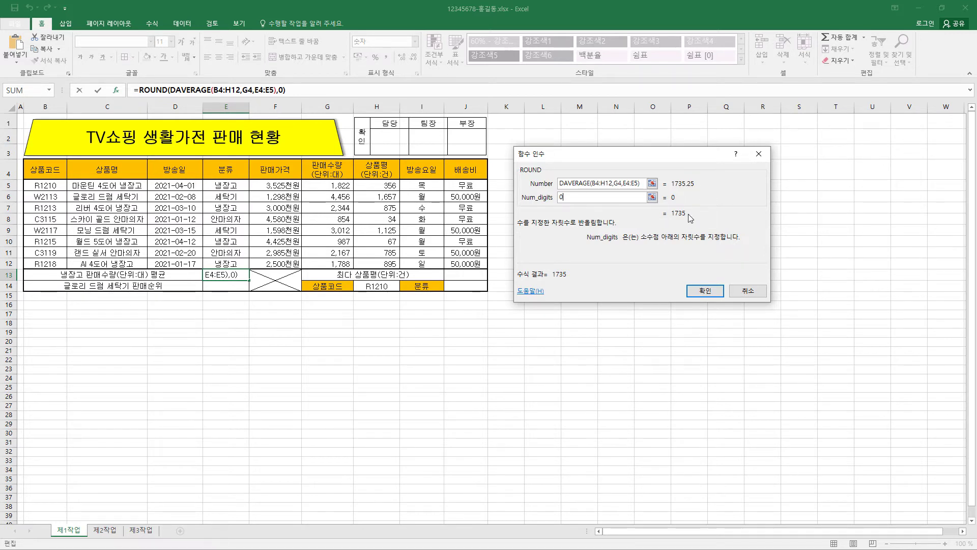
{"action": "left_click", "coordinate": [709, 293]}
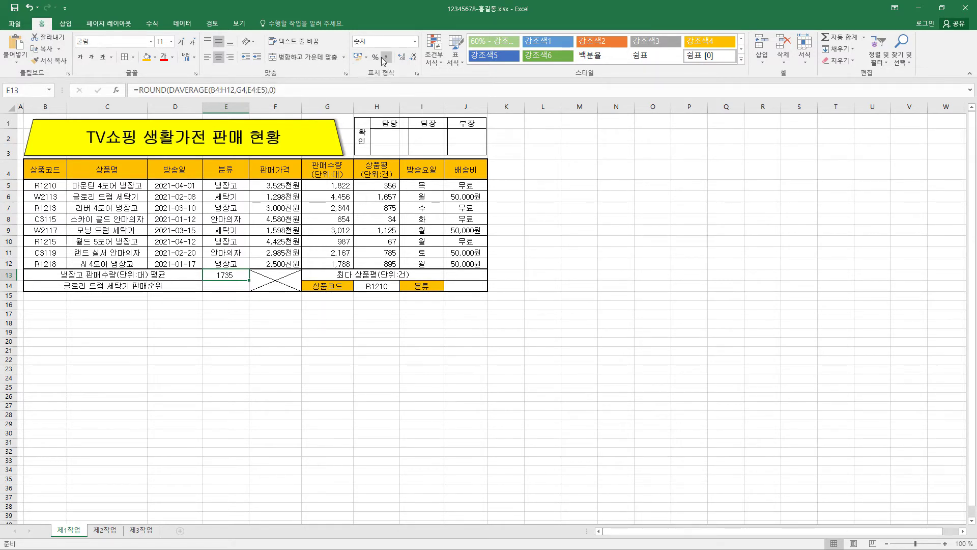
{"action": "left_click", "coordinate": [218, 56]}
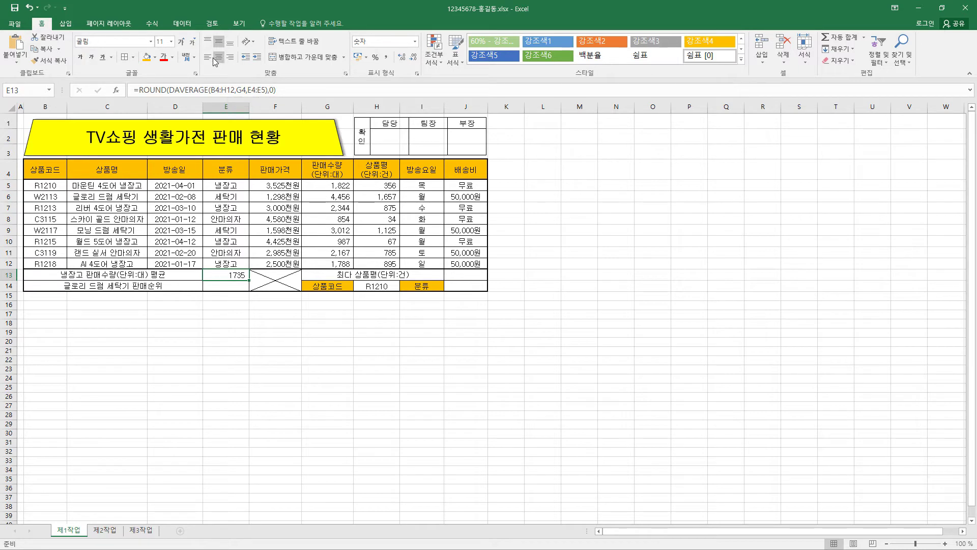
Start a RANK.EQ formula in E14 for the 글로리 드럼 세탁기 판매순위 and open its function arguments
{"action": "left_click", "coordinate": [229, 285]}
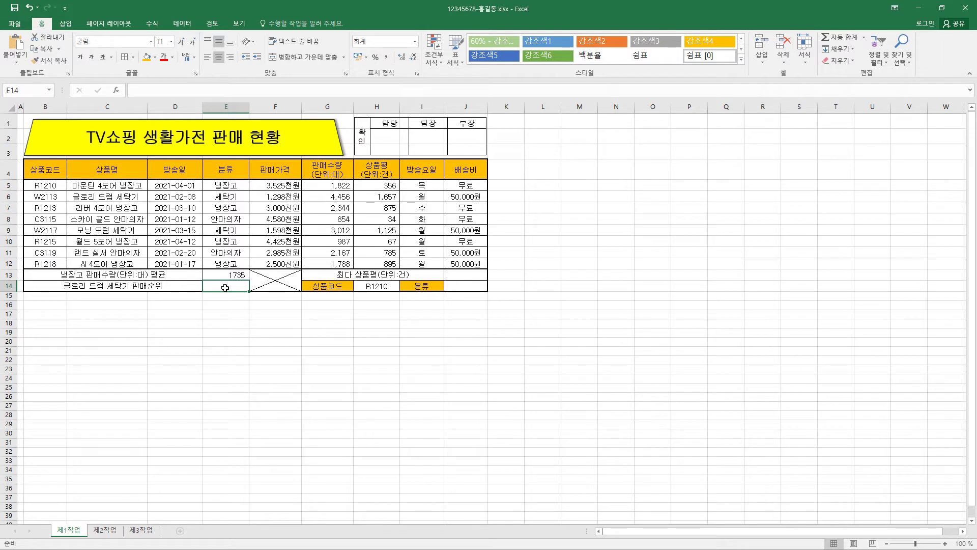
{"action": "type", "text": "="}
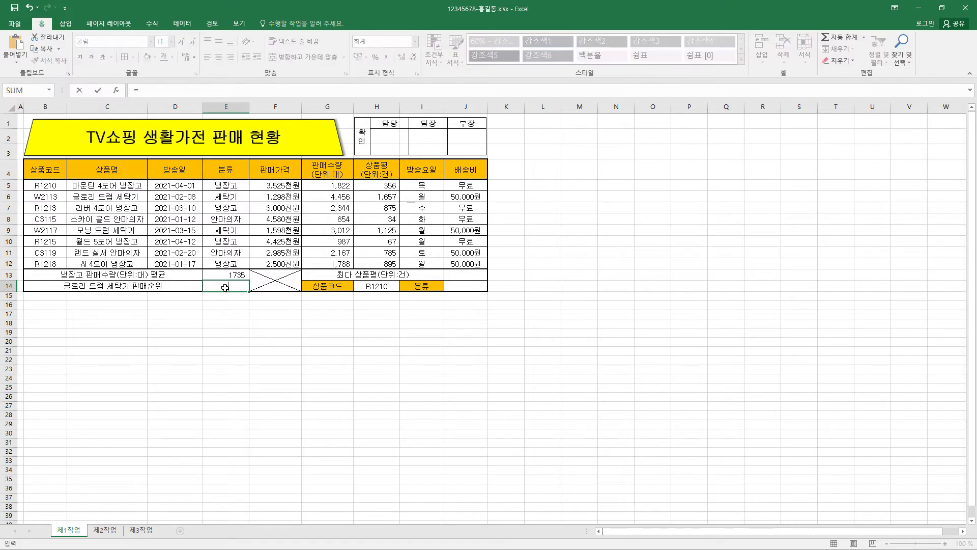
{"action": "type", "text": "RANK.EQ"}
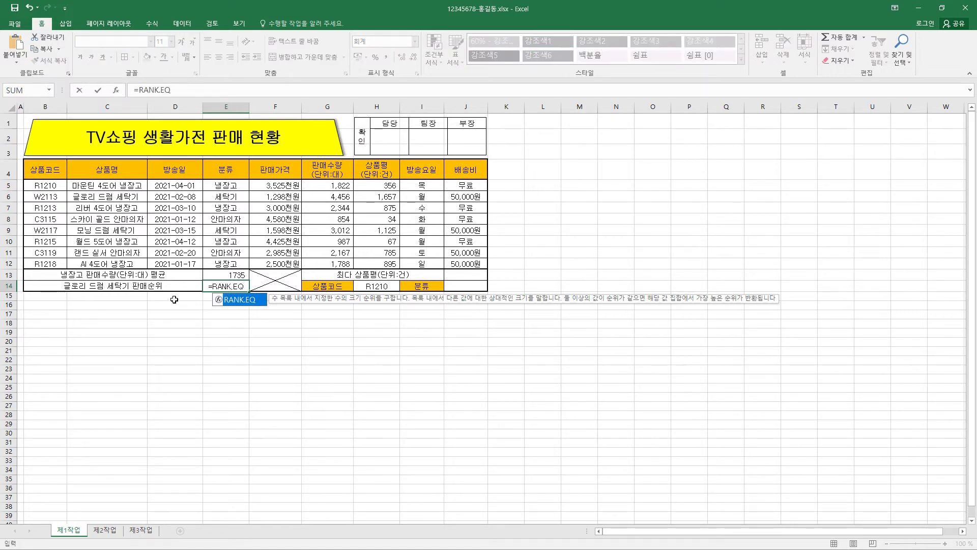
{"action": "type", "text": "("}
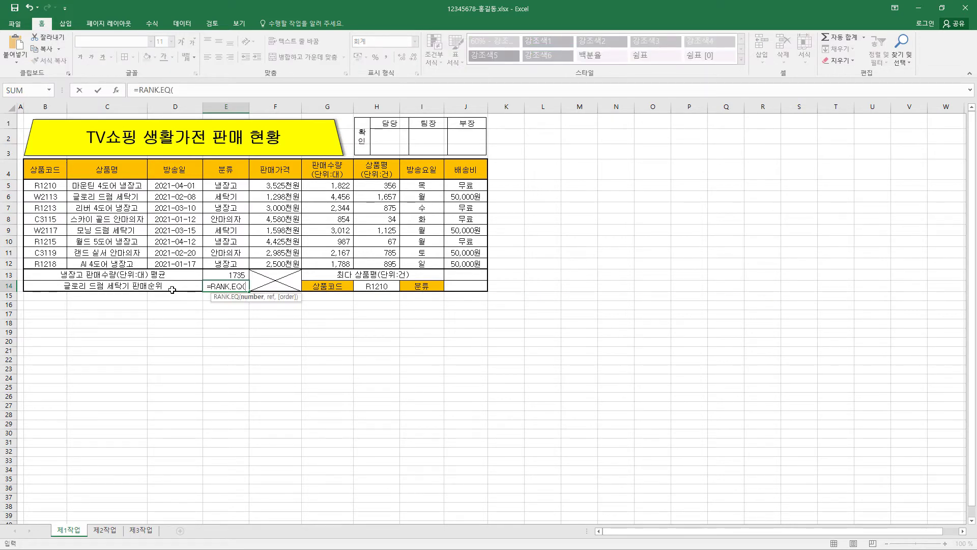
{"action": "left_click", "coordinate": [117, 92]}
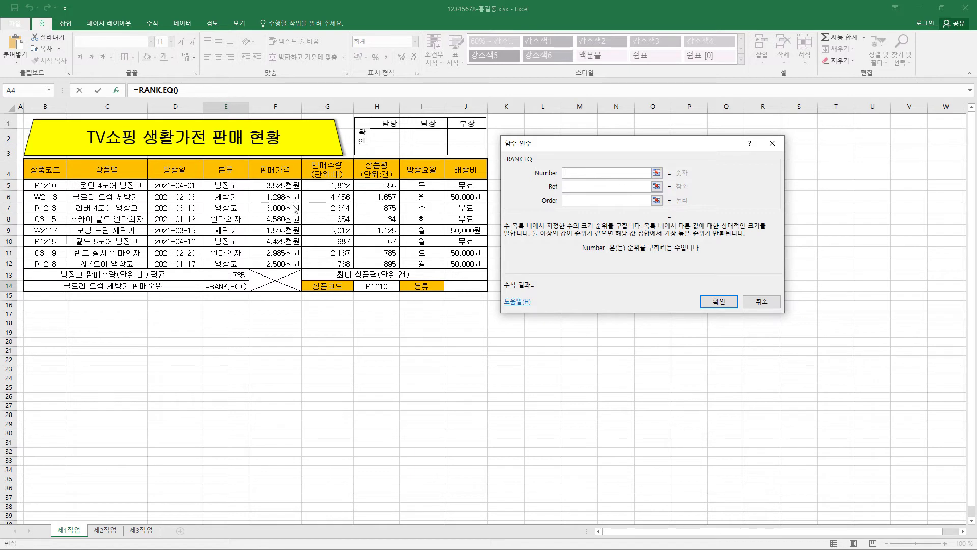
Set the RANK.EQ Number to G6 and its Ref to the 판매수량 range G5:G12
{"action": "left_click", "coordinate": [333, 199]}
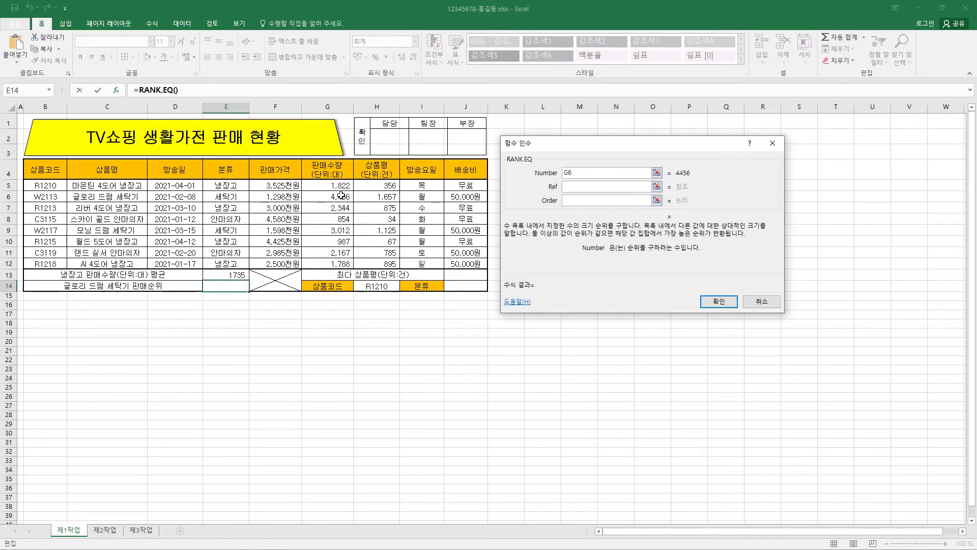
{"action": "left_click", "coordinate": [575, 186]}
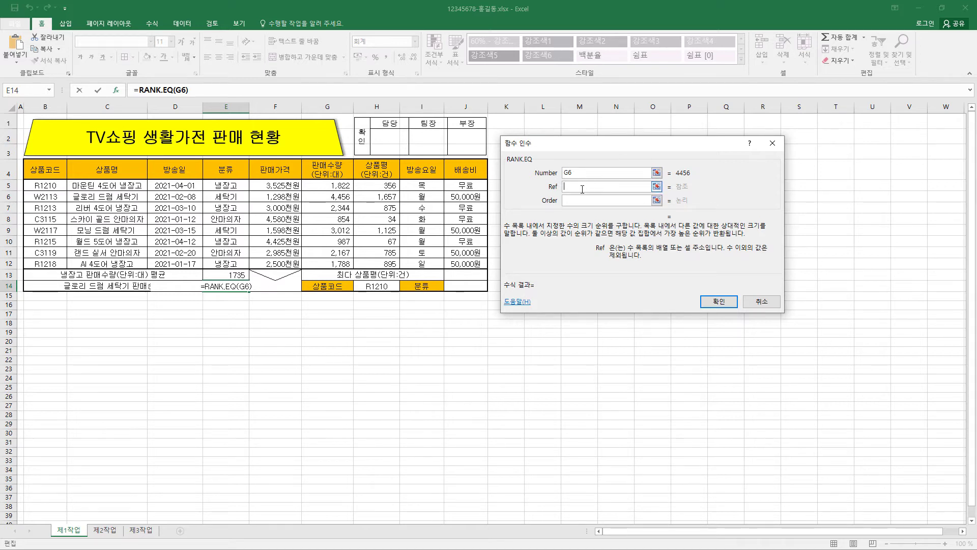
{"action": "left_click", "coordinate": [591, 186]}
{"action": "left_click_drag", "start_coordinate": [340, 185], "coordinate": [337, 264]}
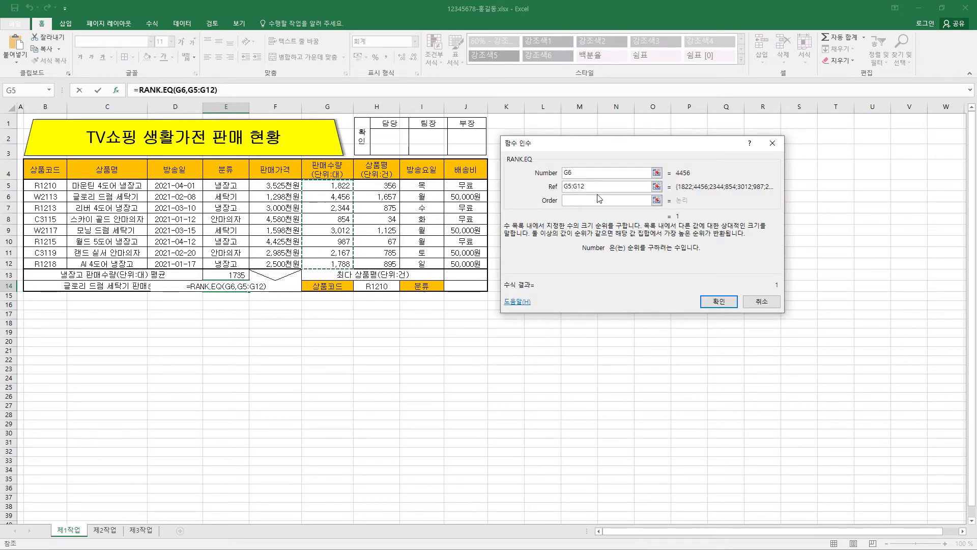
{"action": "left_click", "coordinate": [570, 201]}
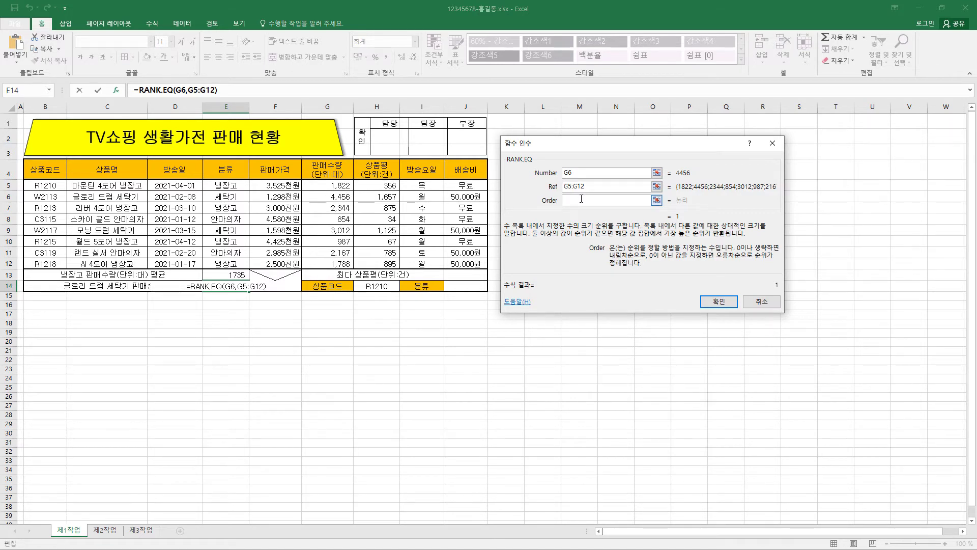
Complete the RANK.EQ(G6,G5:G12) formula in E14, appending &"위", and set the cell's number format to General (일반)
{"action": "left_click", "coordinate": [721, 303]}
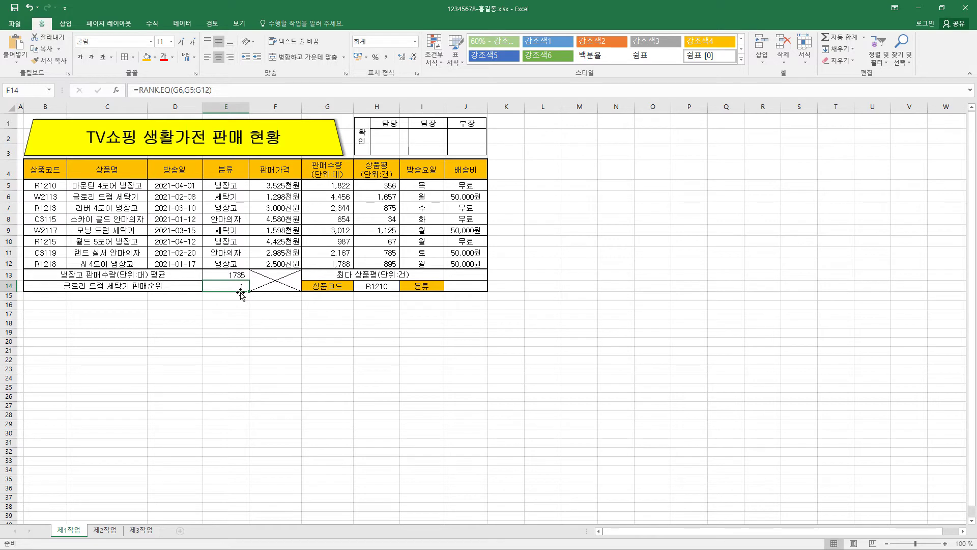
{"action": "left_click", "coordinate": [227, 91]}
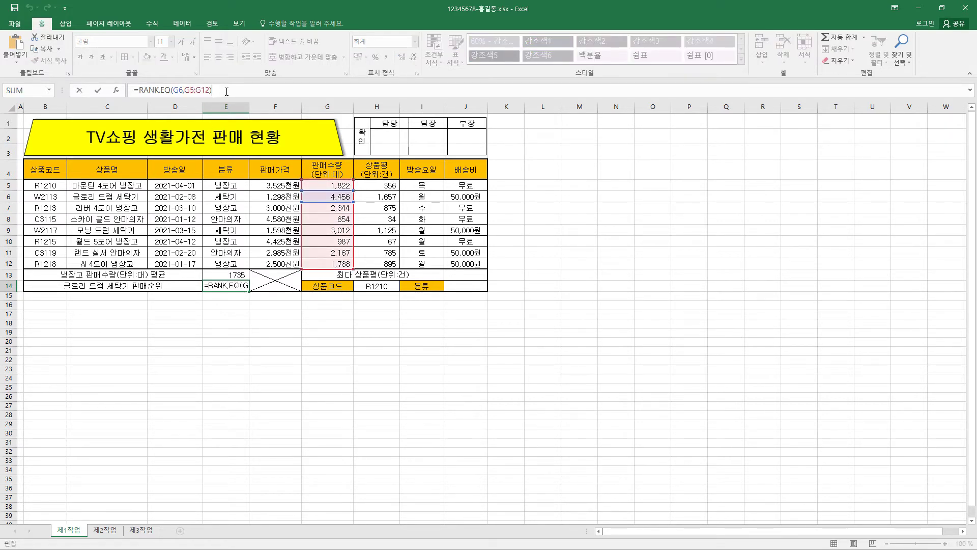
{"action": "type", "text": "&"}
{"action": "type", "text": "&"}
{"action": "type", "text": "D"}
{"action": "key", "text": "BackSpace"}
{"action": "type", "text": "위\""}
{"action": "left_click", "coordinate": [99, 96]}
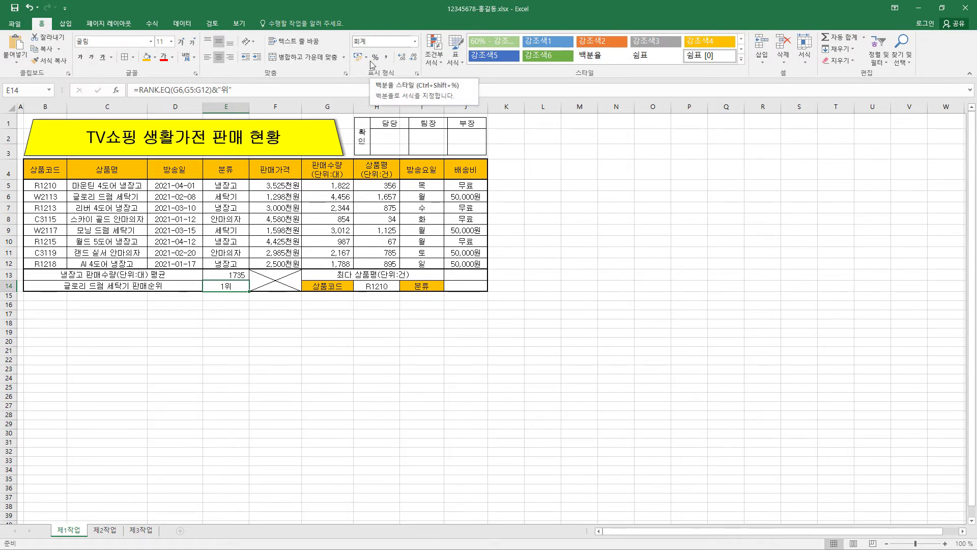
{"action": "left_click", "coordinate": [415, 41]}
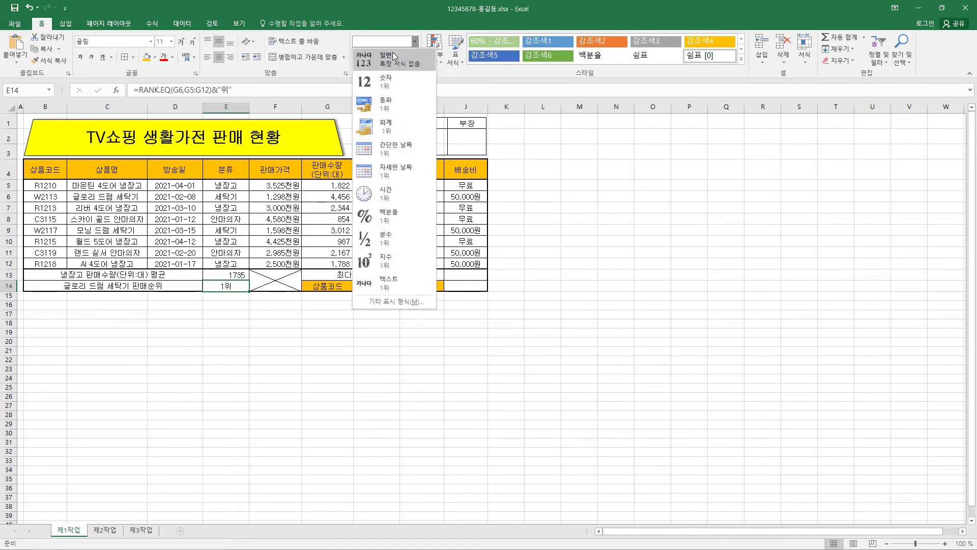
{"action": "left_click", "coordinate": [396, 66]}
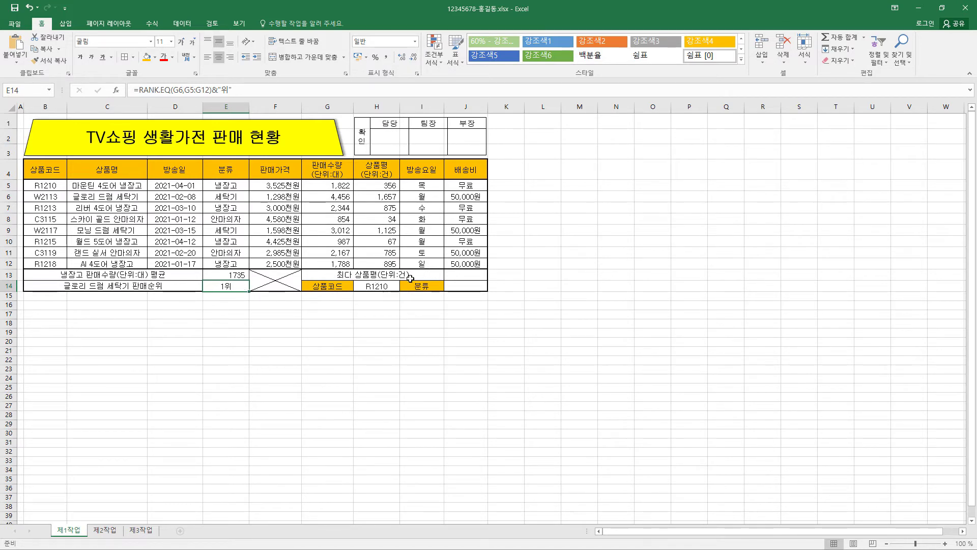
Enter a LARGE formula in J13 using the named range 상품평 (H5:H12) as the array and 1 as K
{"action": "left_click", "coordinate": [473, 273]}
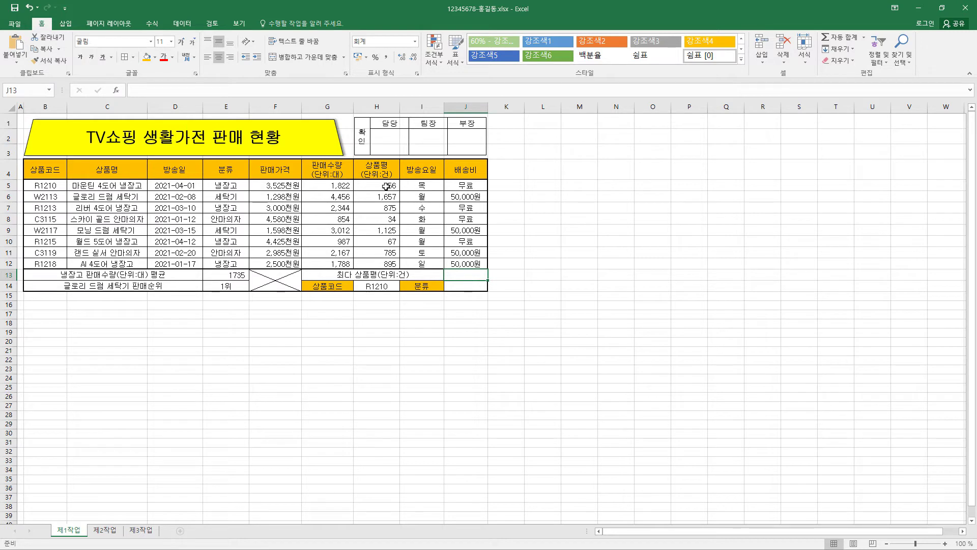
{"action": "left_click_drag", "start_coordinate": [384, 185], "coordinate": [380, 264]}
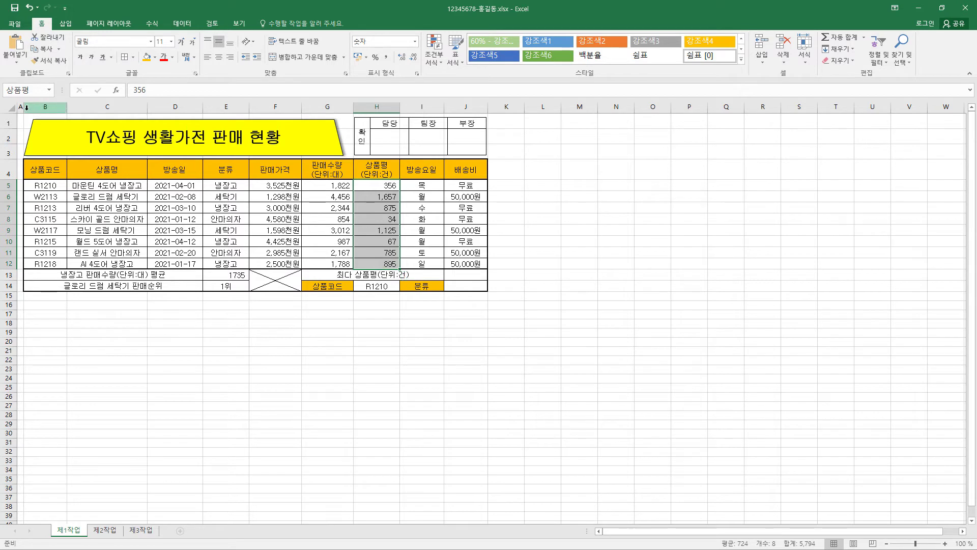
{"action": "left_click", "coordinate": [468, 276]}
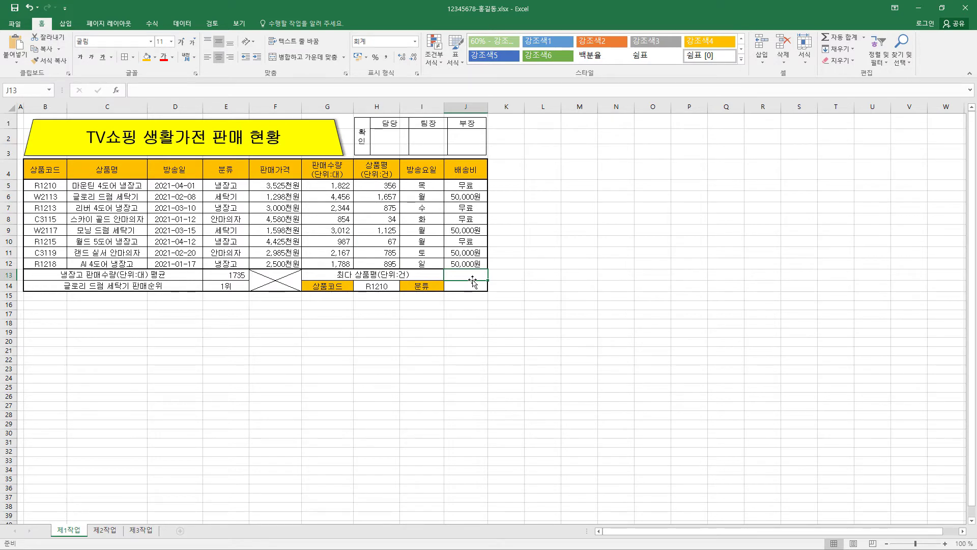
{"action": "left_click", "coordinate": [142, 92]}
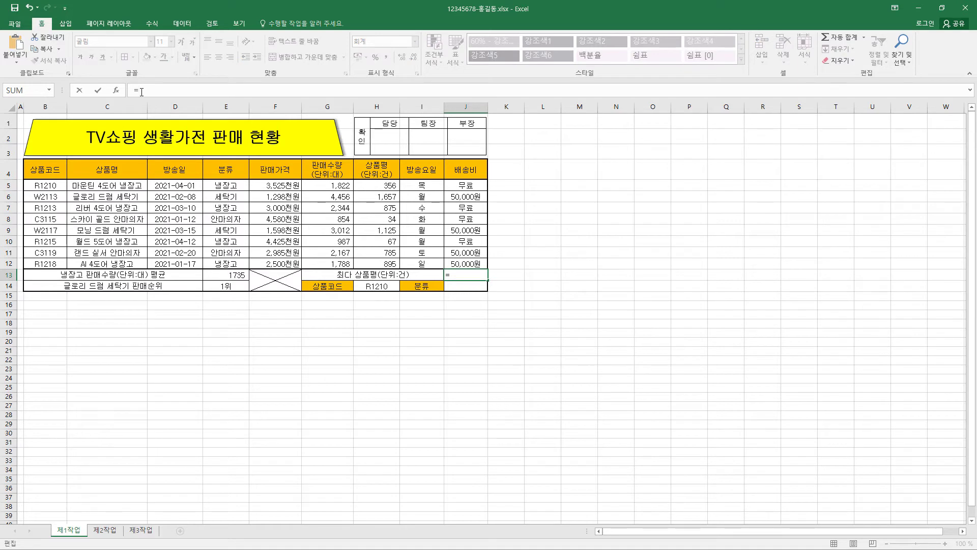
{"action": "type", "text": "=LARGE("}
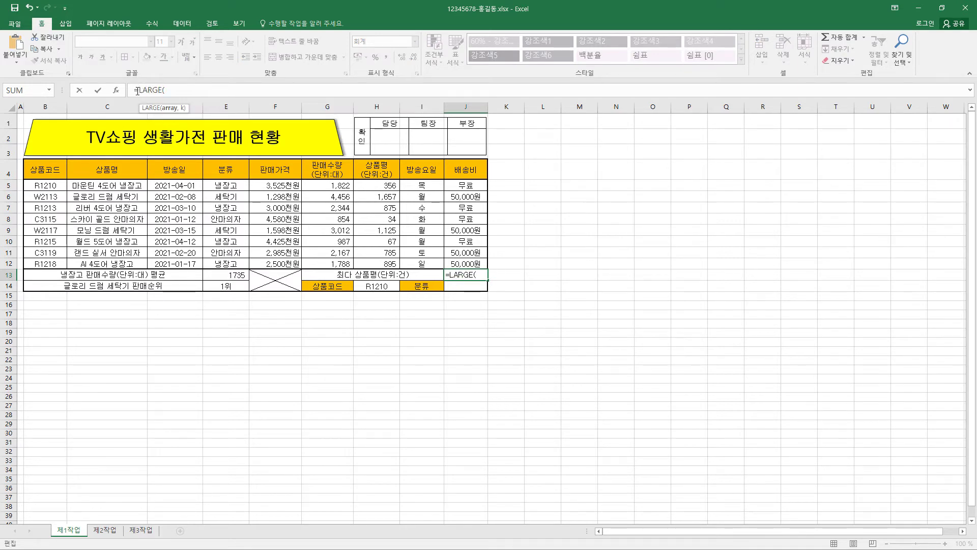
{"action": "left_click", "coordinate": [118, 90]}
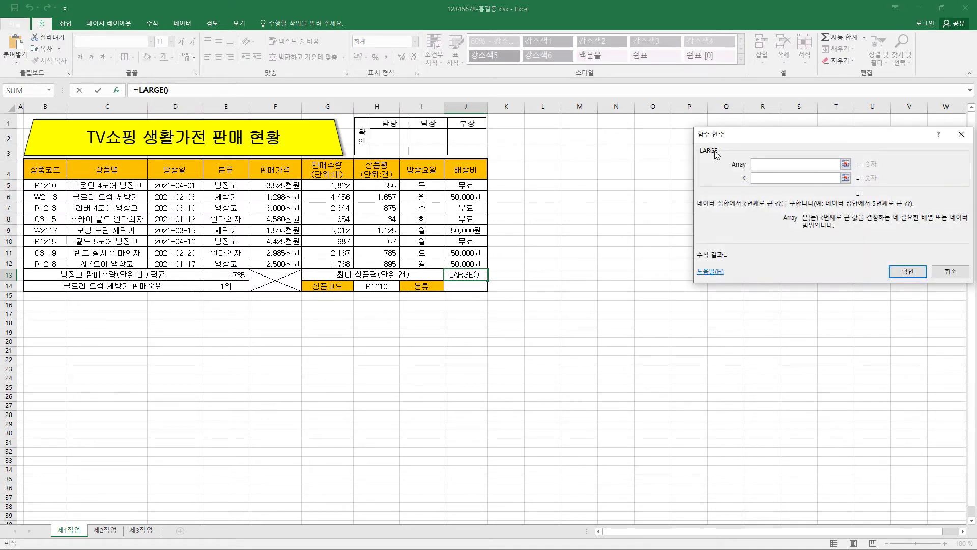
{"action": "left_click_drag", "start_coordinate": [716, 154], "coordinate": [518, 158]}
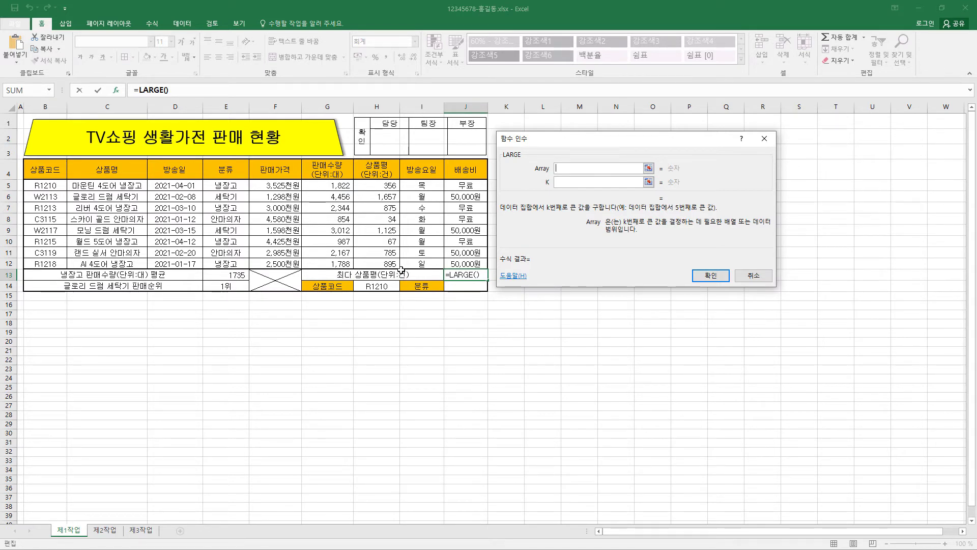
{"action": "left_click_drag", "start_coordinate": [383, 185], "coordinate": [382, 247]}
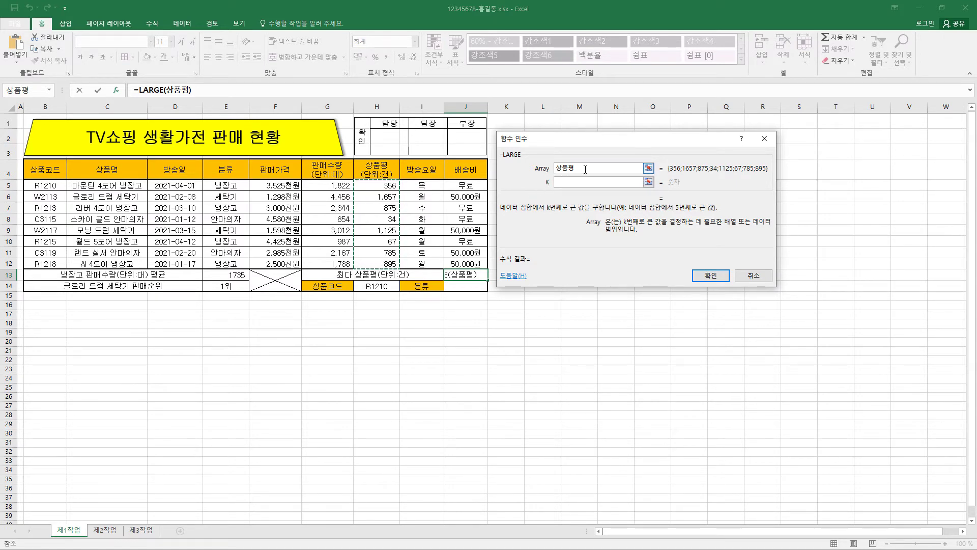
{"action": "key", "text": "Tab"}
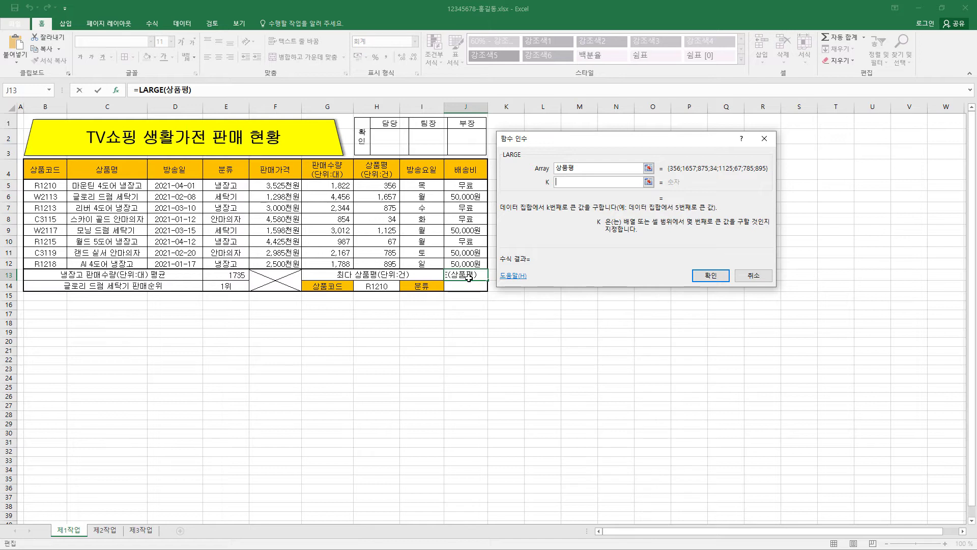
{"action": "type", "text": "1"}
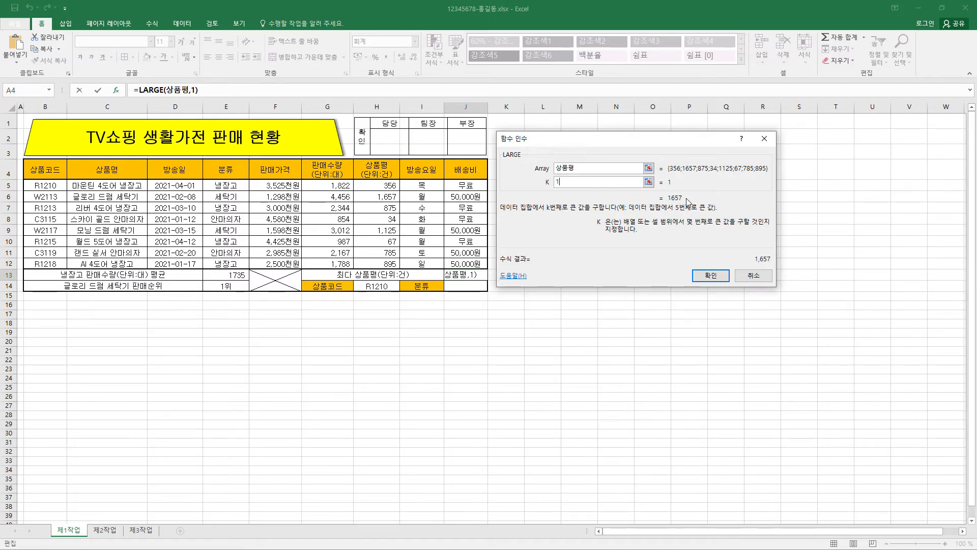
{"action": "left_click", "coordinate": [712, 276]}
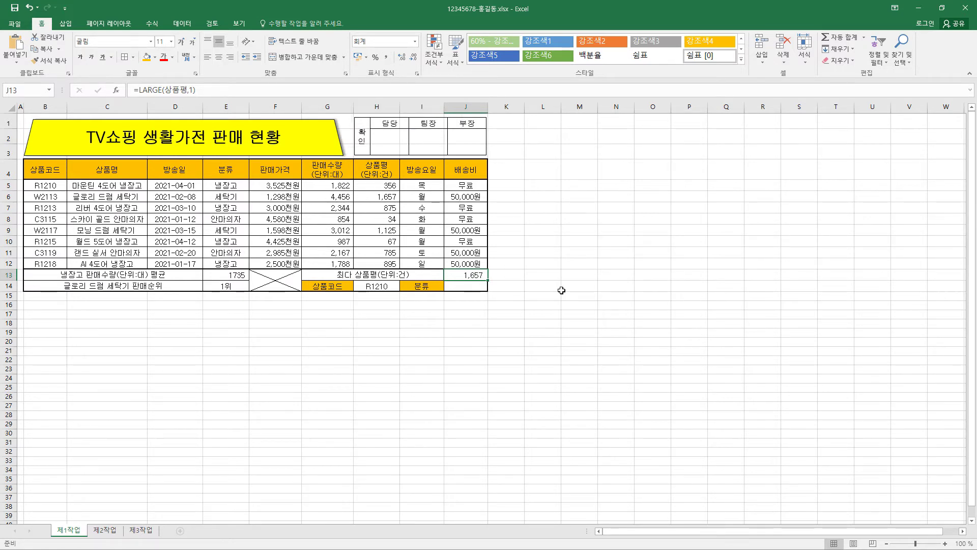
Format J13 as a Number (숫자) with 0 decimal places and the thousands separator
{"action": "key", "text": "ctrl+1"}
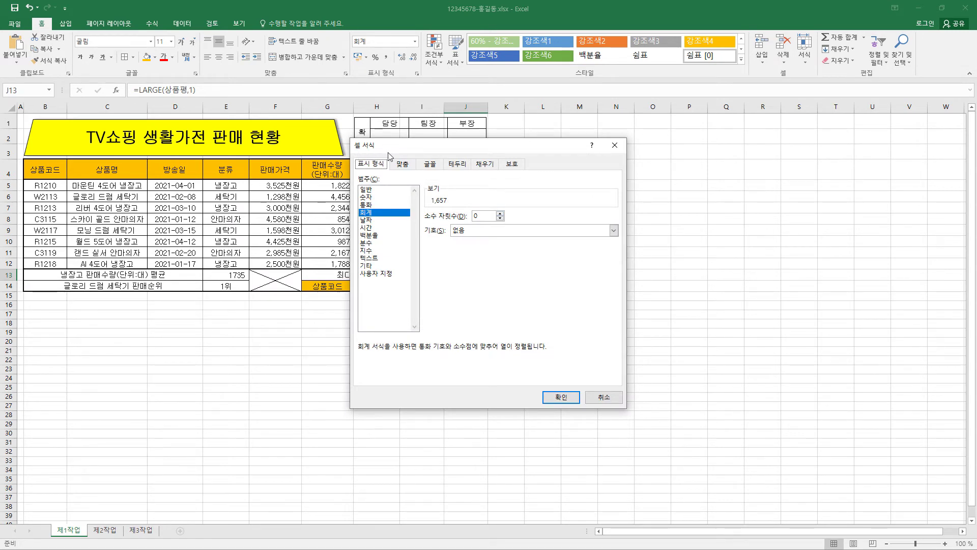
{"action": "left_click", "coordinate": [614, 146]}
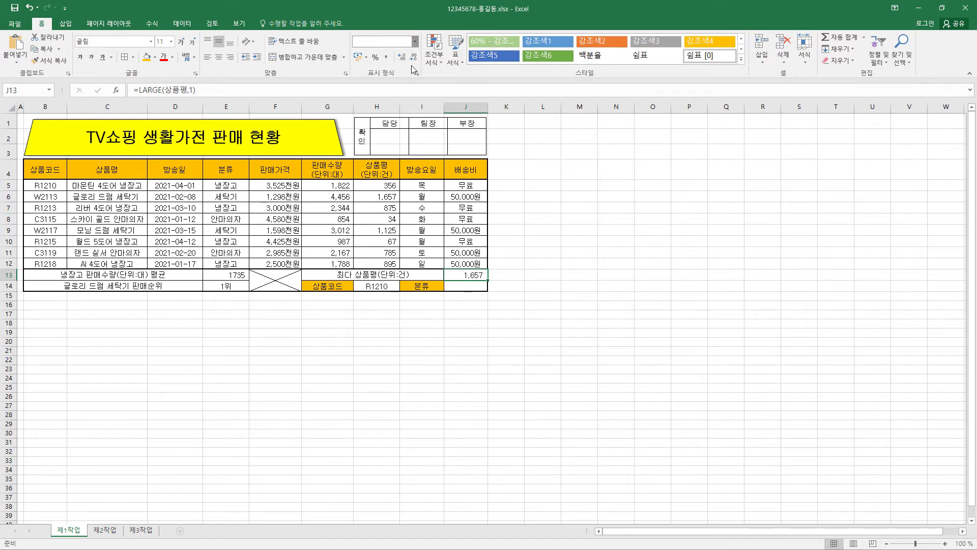
{"action": "left_click", "coordinate": [415, 44]}
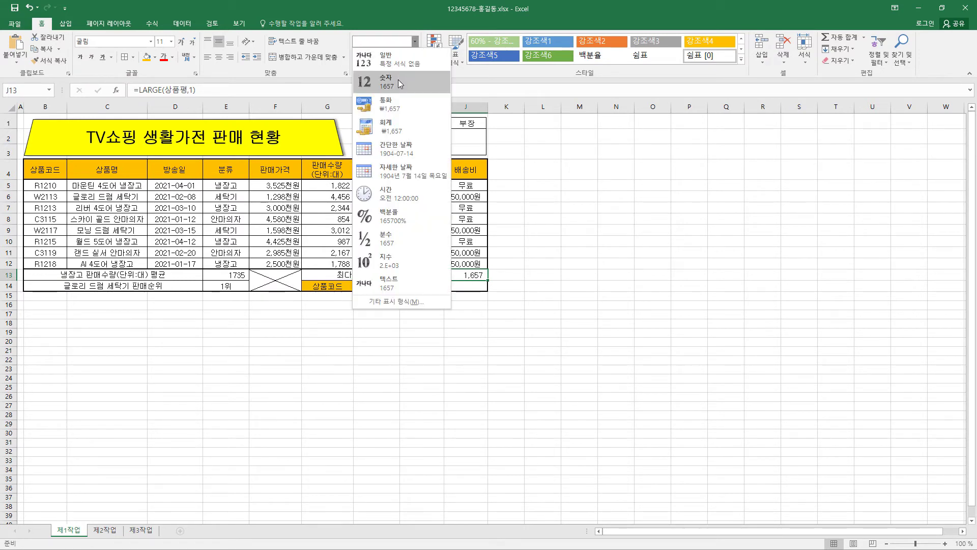
{"action": "left_click", "coordinate": [376, 79]}
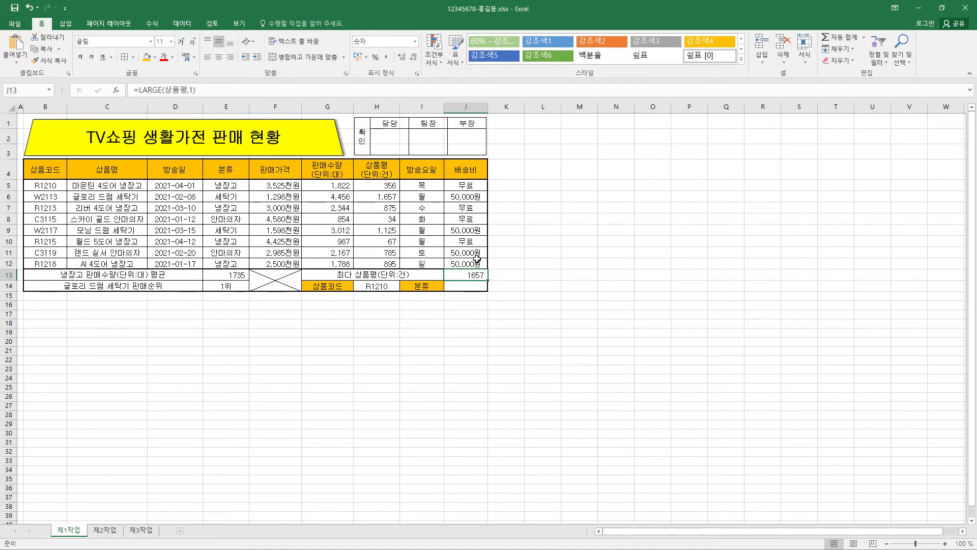
{"action": "left_click", "coordinate": [390, 60]}
{"action": "key", "text": "ctrl+1"}
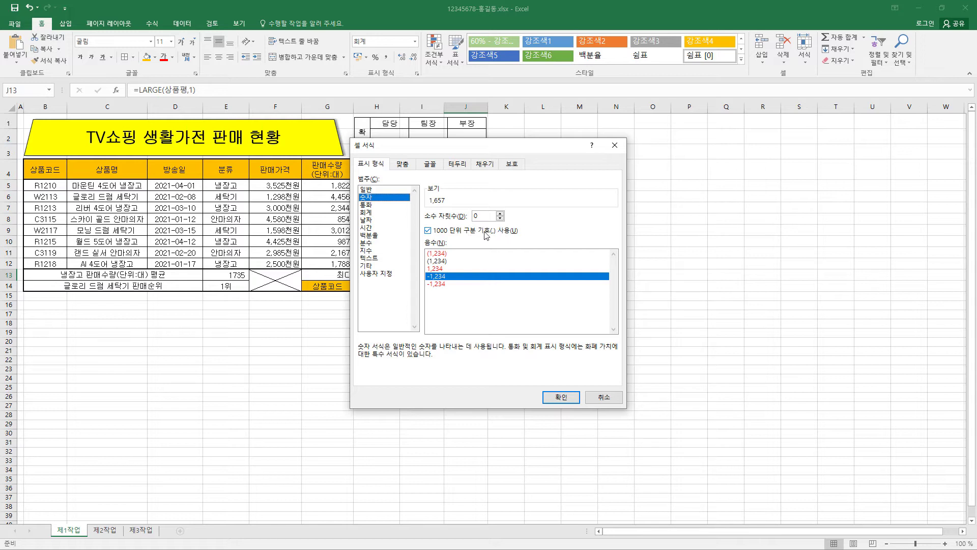
{"action": "left_click", "coordinate": [560, 397]}
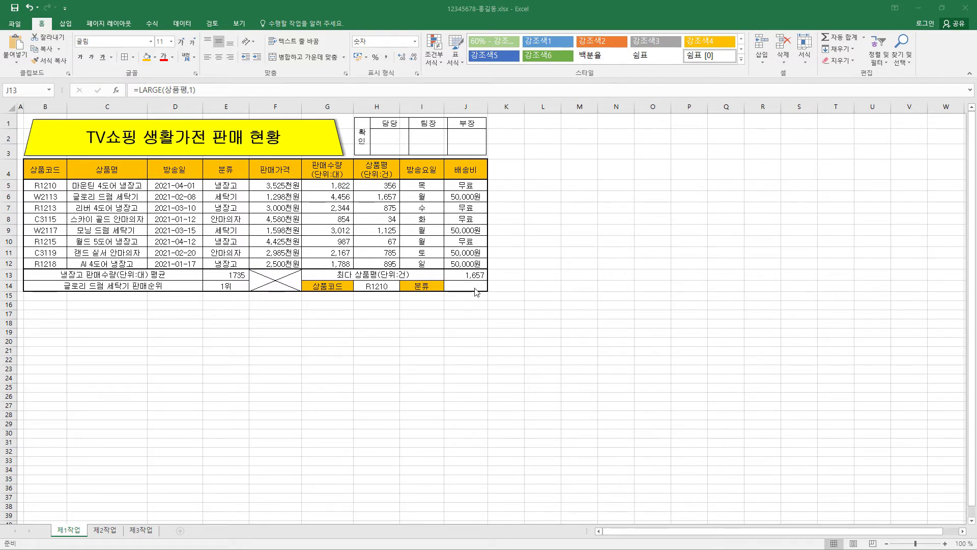
{"action": "key", "text": "F2"}
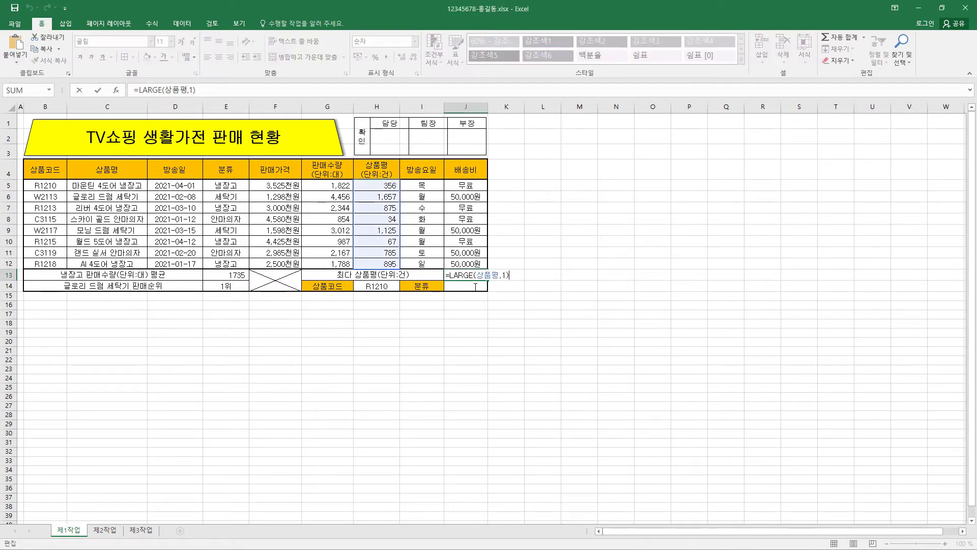
{"action": "key", "text": "Return"}
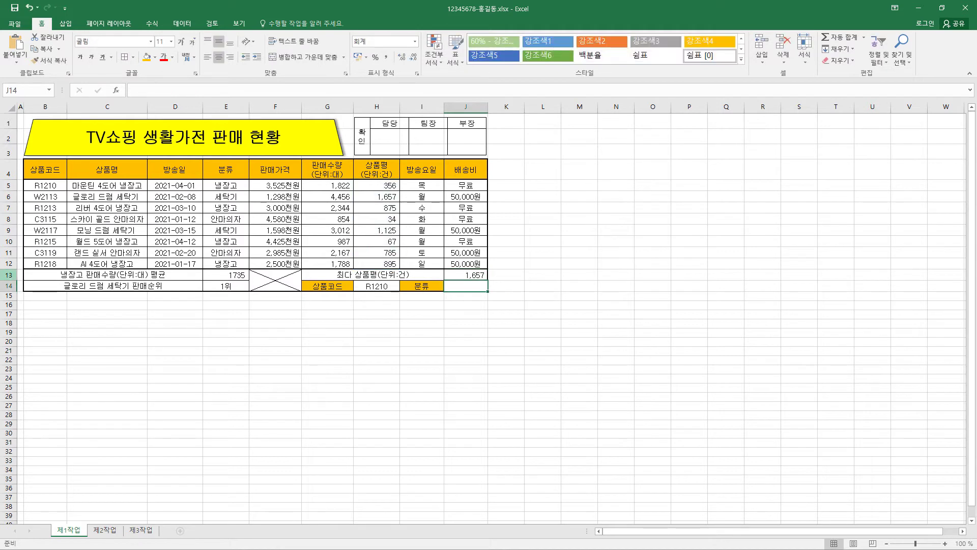
Check the product code choices offered in H14 and pick R1210
{"action": "left_click", "coordinate": [394, 288]}
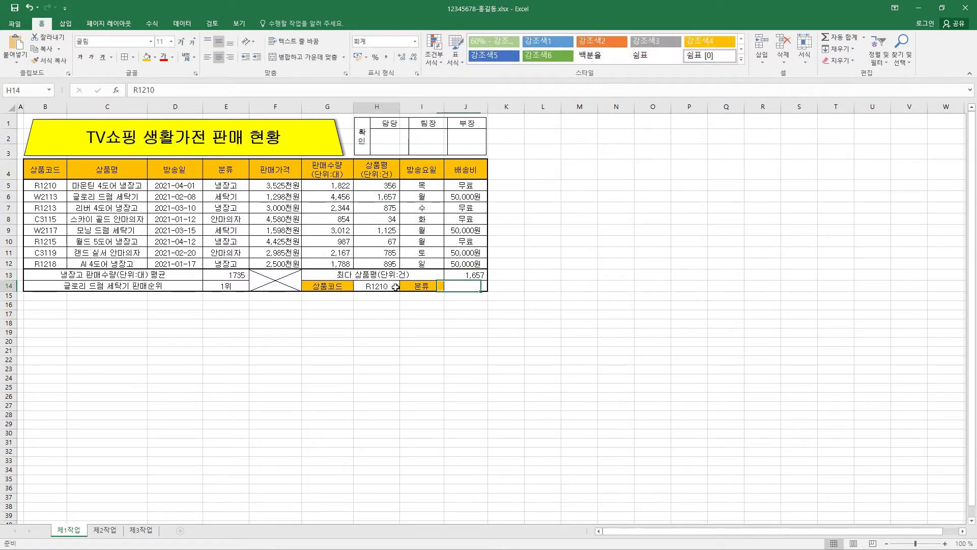
{"action": "left_click", "coordinate": [403, 286]}
{"action": "left_click", "coordinate": [371, 319]}
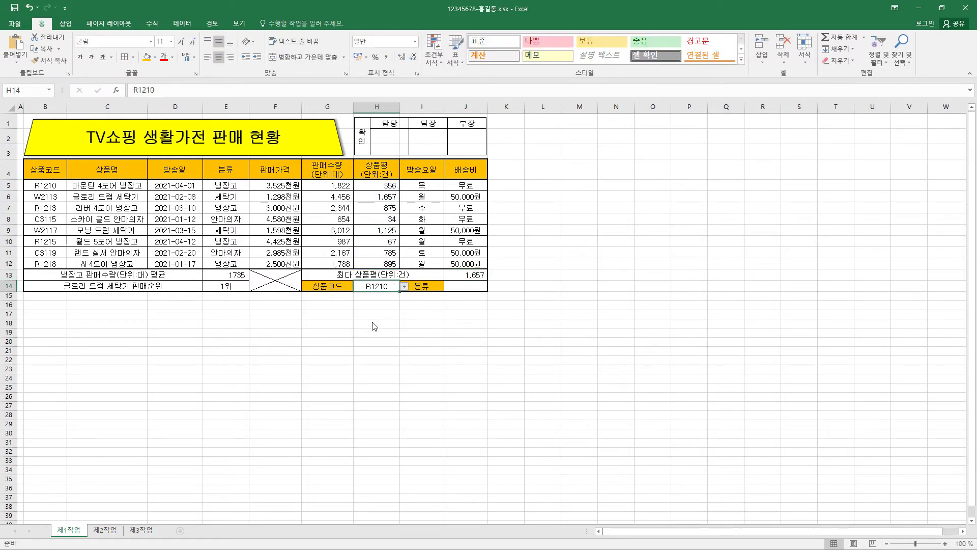
{"action": "left_click", "coordinate": [403, 286]}
{"action": "left_click", "coordinate": [379, 296]}
Start a VLOOKUP formula in J14 with H14 as the lookup value
{"action": "left_click", "coordinate": [483, 286]}
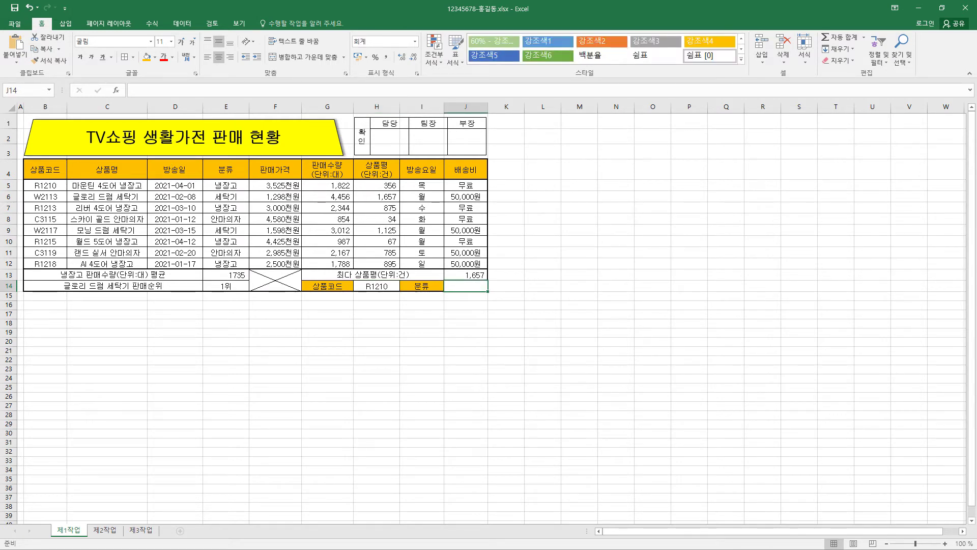
{"action": "type", "text": "="}
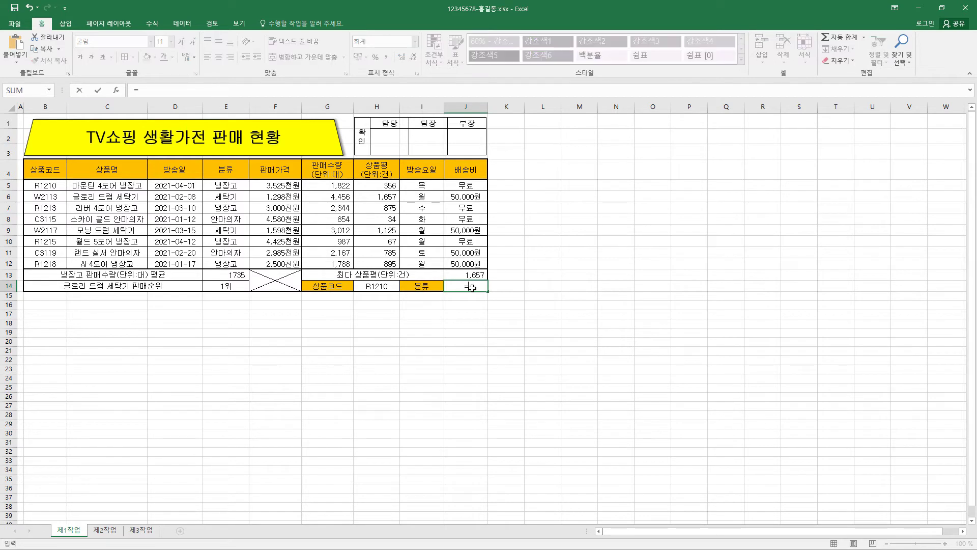
{"action": "type", "text": "VLOOKUP"}
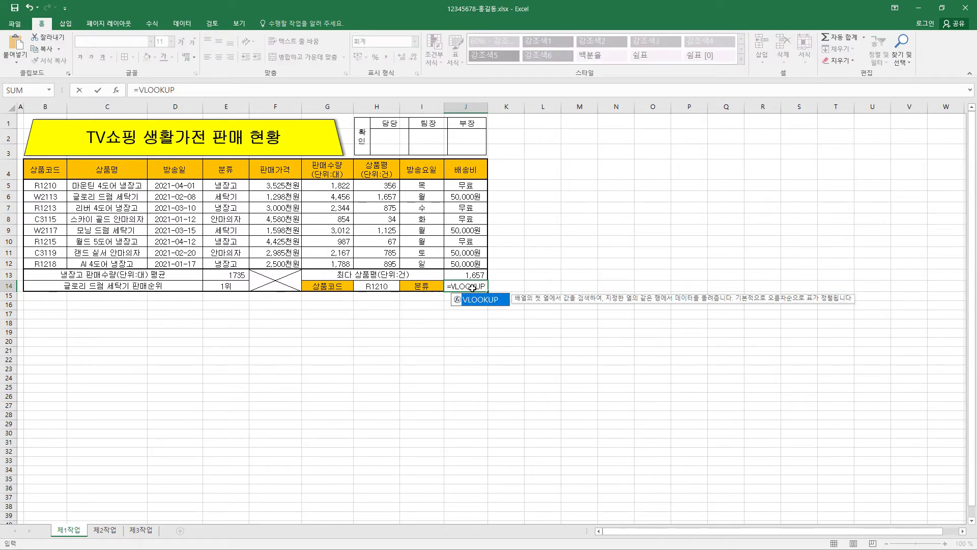
{"action": "type", "text": "("}
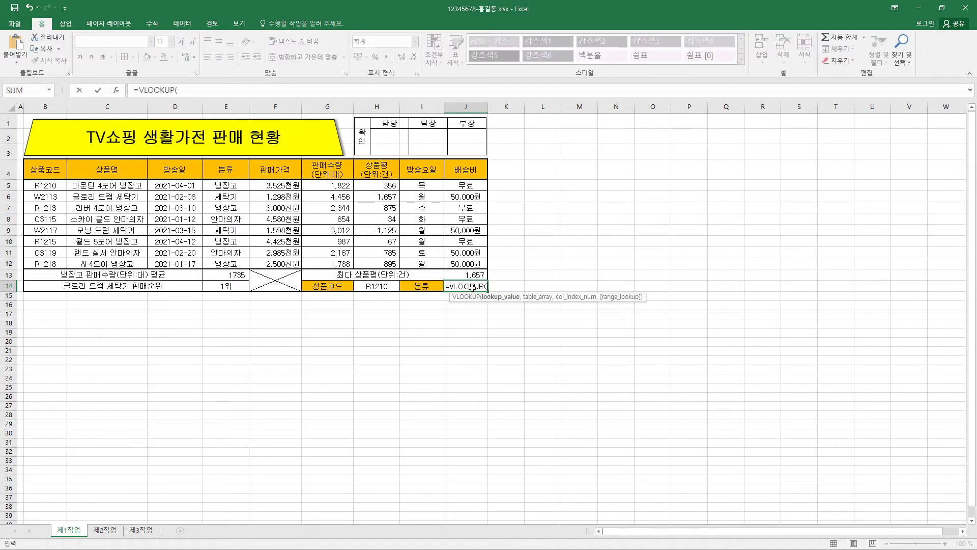
{"action": "left_click", "coordinate": [117, 91]}
{"action": "left_click_drag", "start_coordinate": [515, 191], "coordinate": [673, 141]}
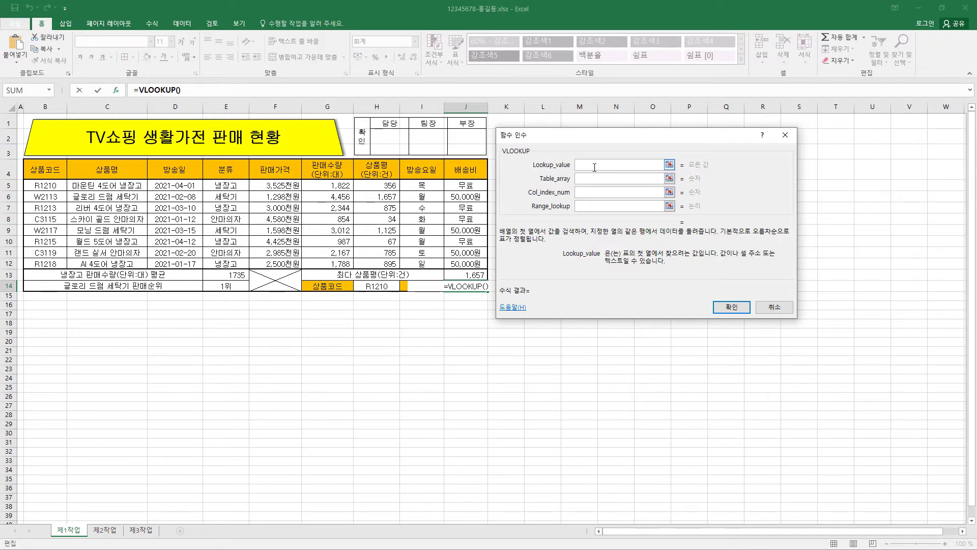
{"action": "left_click", "coordinate": [387, 285]}
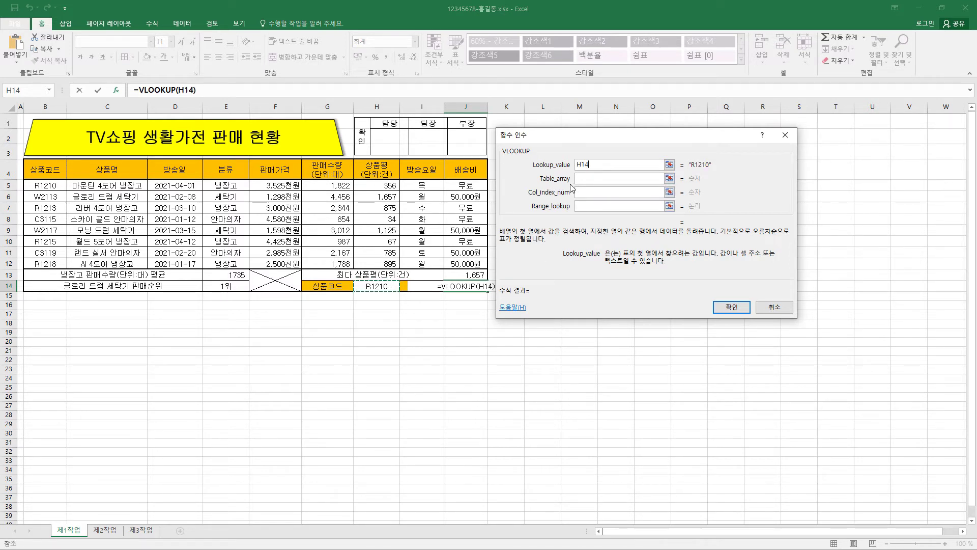
Complete the J14 VLOOKUP with table array B4:J12, column index 4 and range lookup 0
{"action": "left_click", "coordinate": [596, 179]}
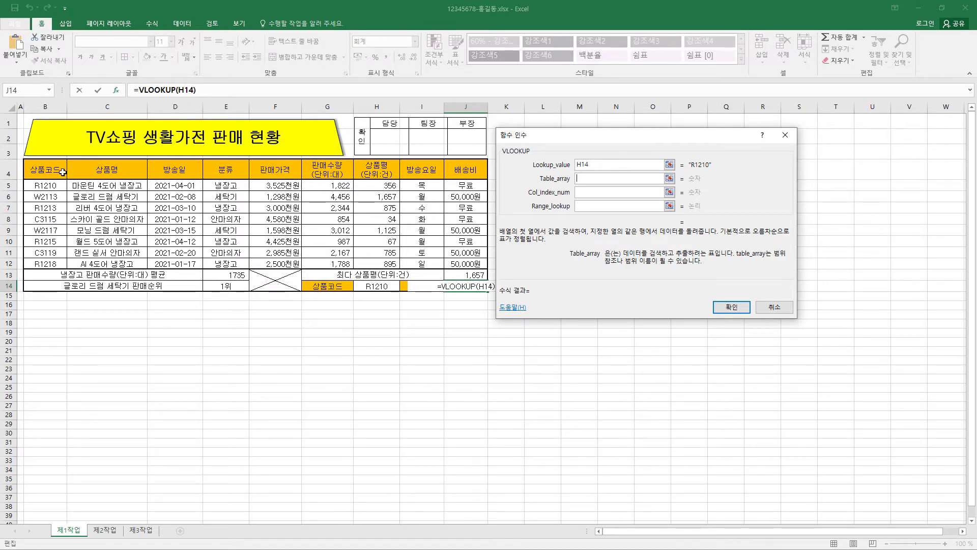
{"action": "left_click", "coordinate": [44, 169]}
{"action": "left_click_drag", "start_coordinate": [43, 170], "coordinate": [465, 263]}
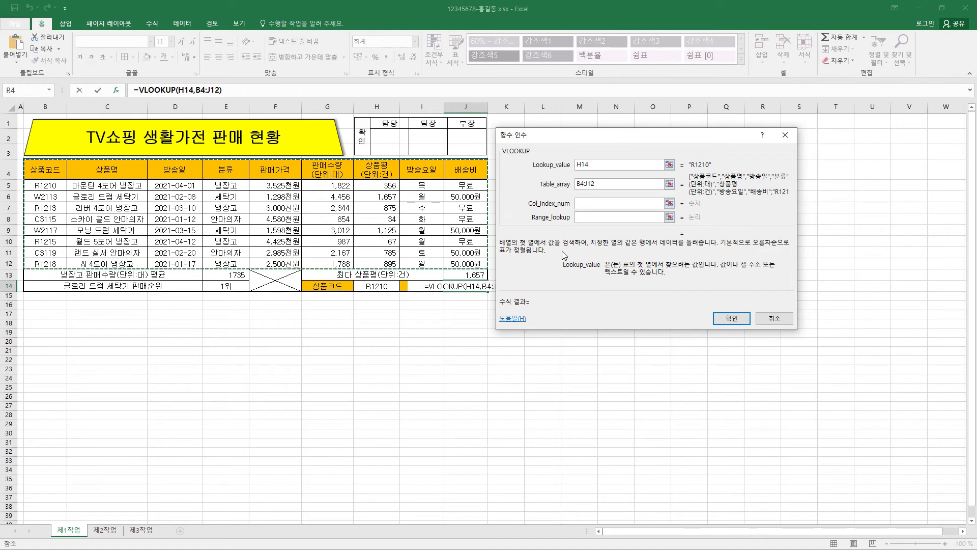
{"action": "left_click", "coordinate": [606, 202]}
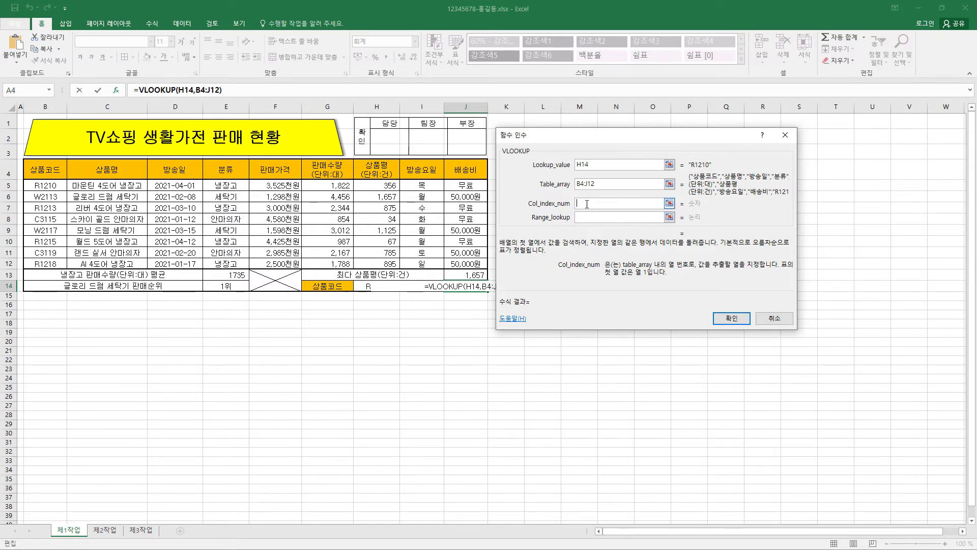
{"action": "type", "text": "4"}
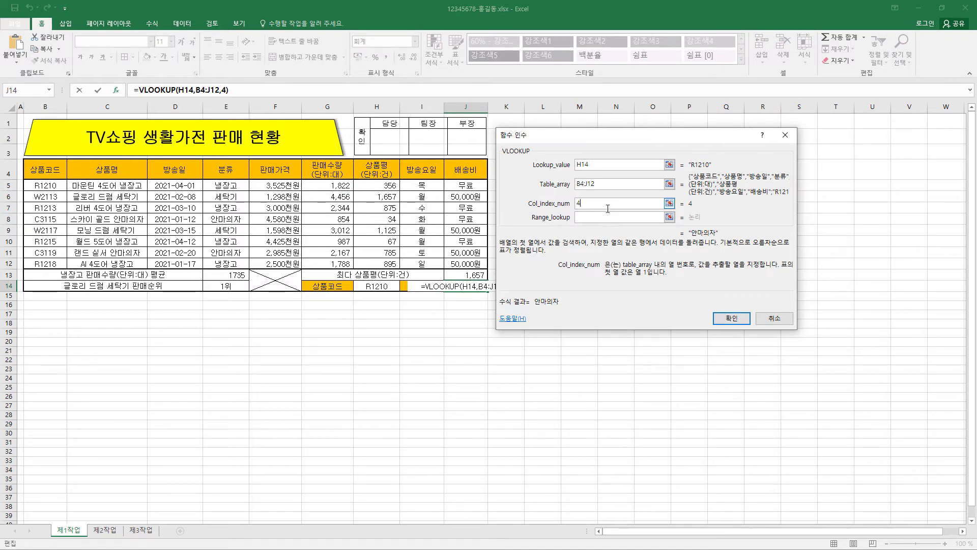
{"action": "left_click", "coordinate": [590, 217]}
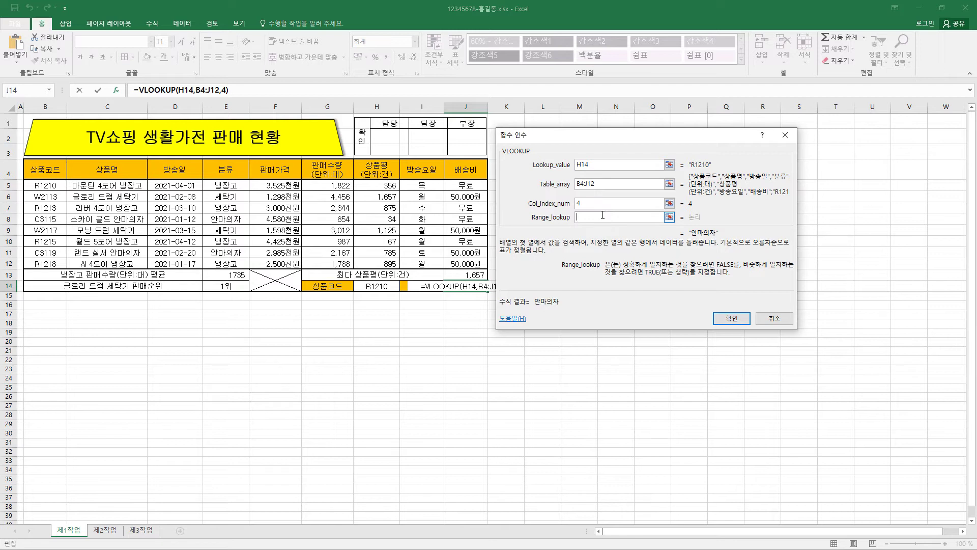
{"action": "type", "text": "0"}
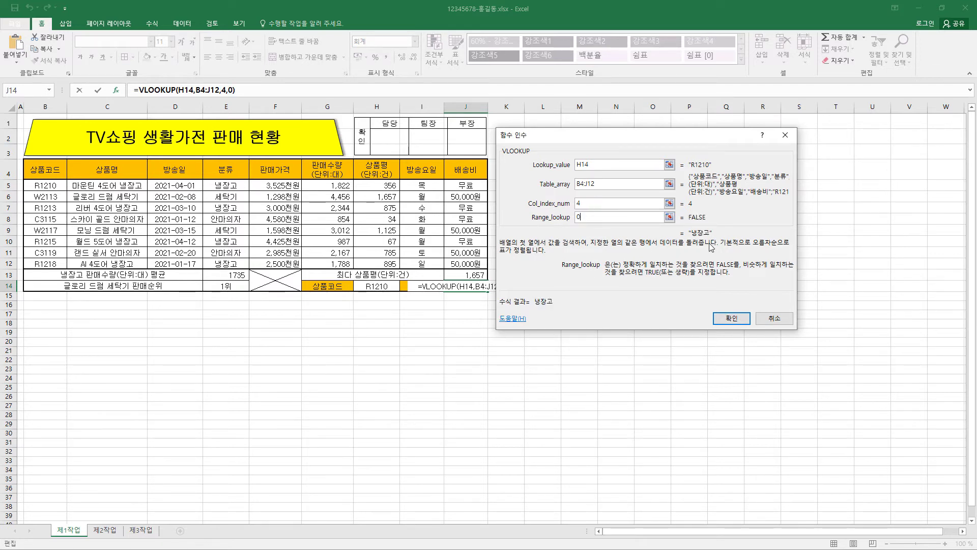
{"action": "left_click", "coordinate": [736, 321]}
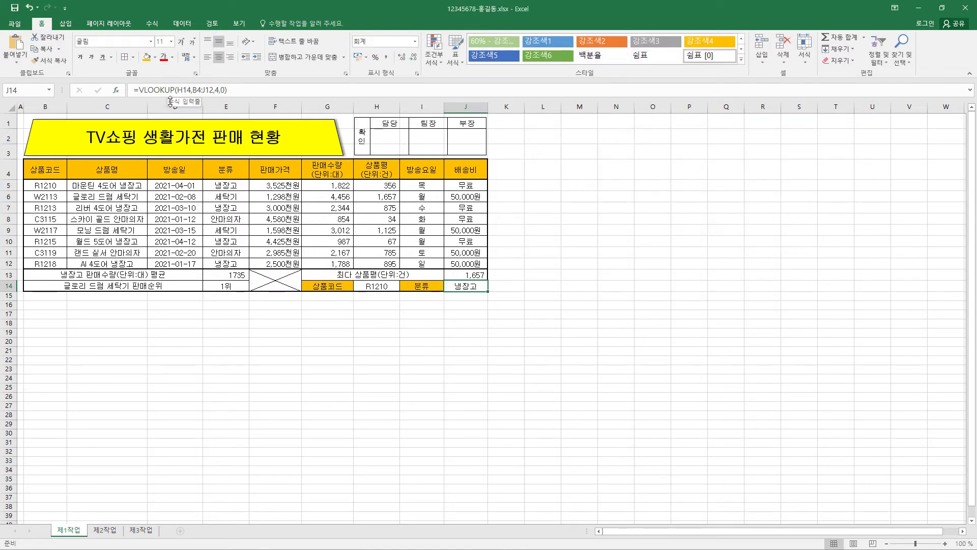
Test the VLOOKUP in J14 by choosing product codes R1218 and W2113 in H14, and set it back to R1210
{"action": "left_click", "coordinate": [380, 286]}
{"action": "left_click", "coordinate": [404, 287]}
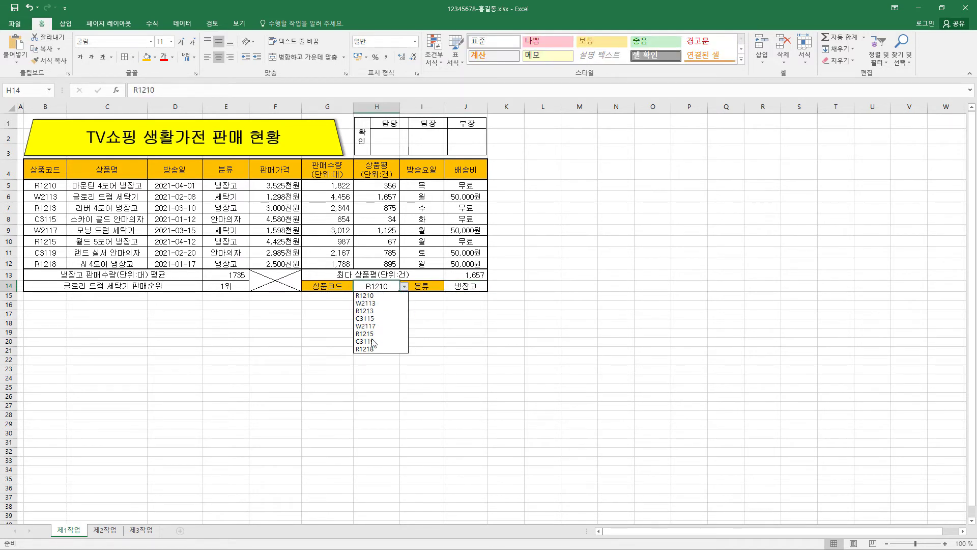
{"action": "left_click", "coordinate": [370, 349]}
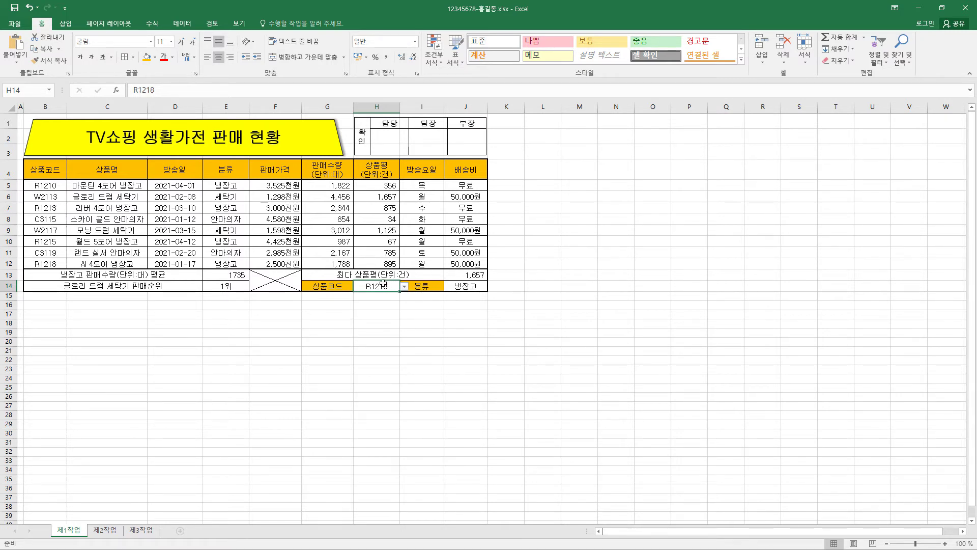
{"action": "left_click", "coordinate": [404, 287]}
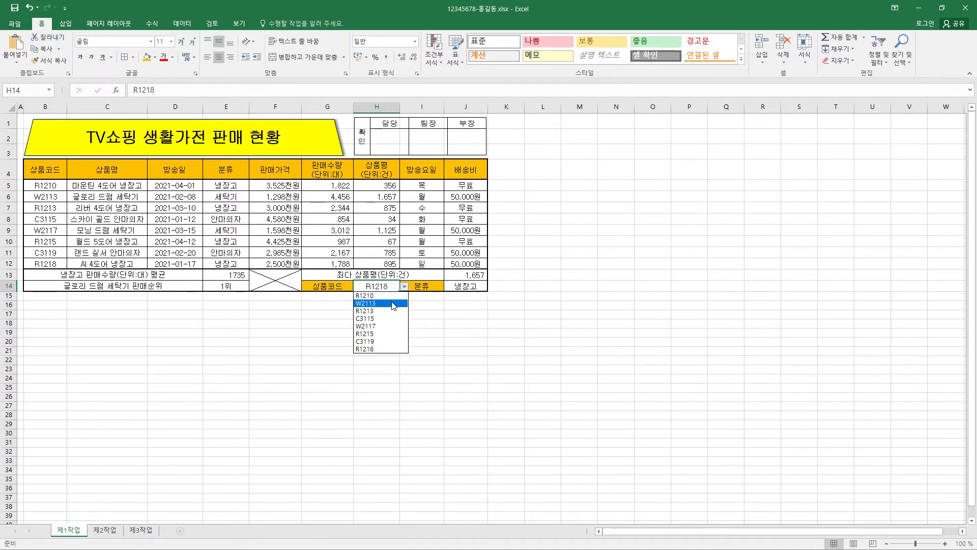
{"action": "left_click", "coordinate": [394, 304]}
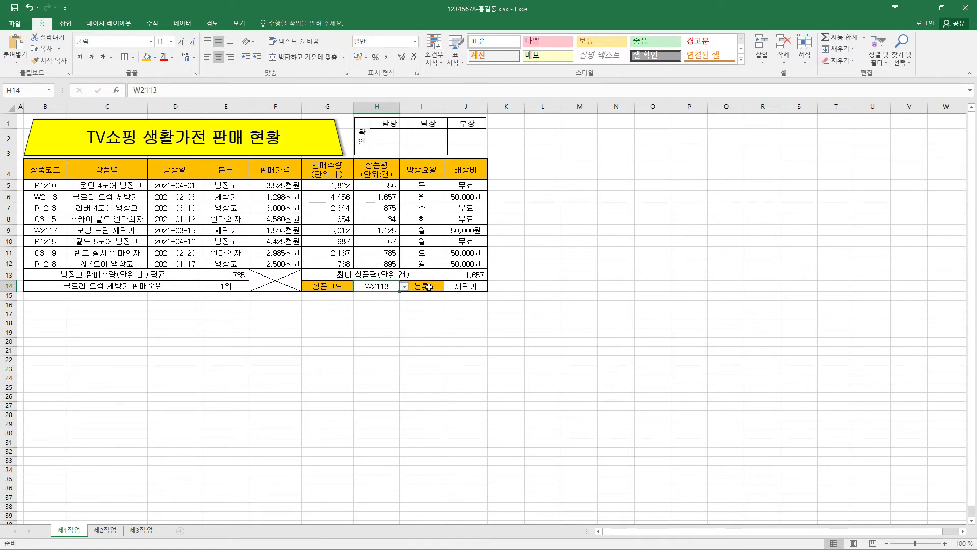
{"action": "left_click", "coordinate": [404, 287]}
{"action": "left_click", "coordinate": [380, 300]}
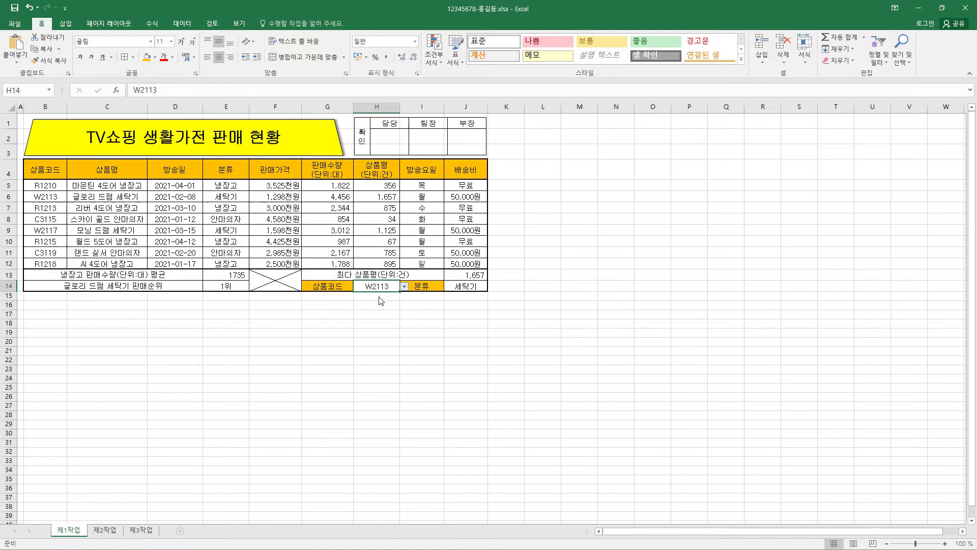
{"action": "left_click", "coordinate": [478, 284]}
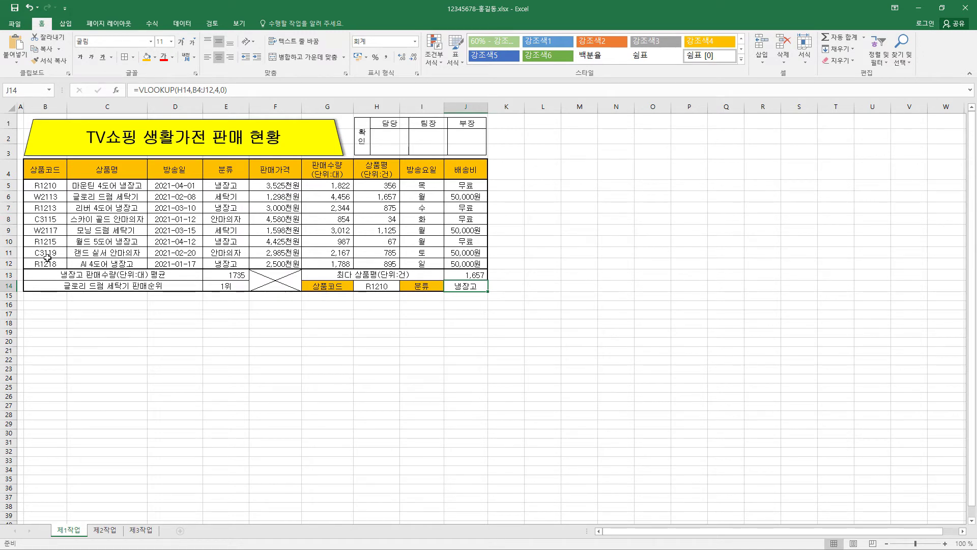
Create a formula-based conditional formatting rule for B5:J12 with the formula =$H5>=1000
{"action": "left_click_drag", "start_coordinate": [52, 186], "coordinate": [457, 264]}
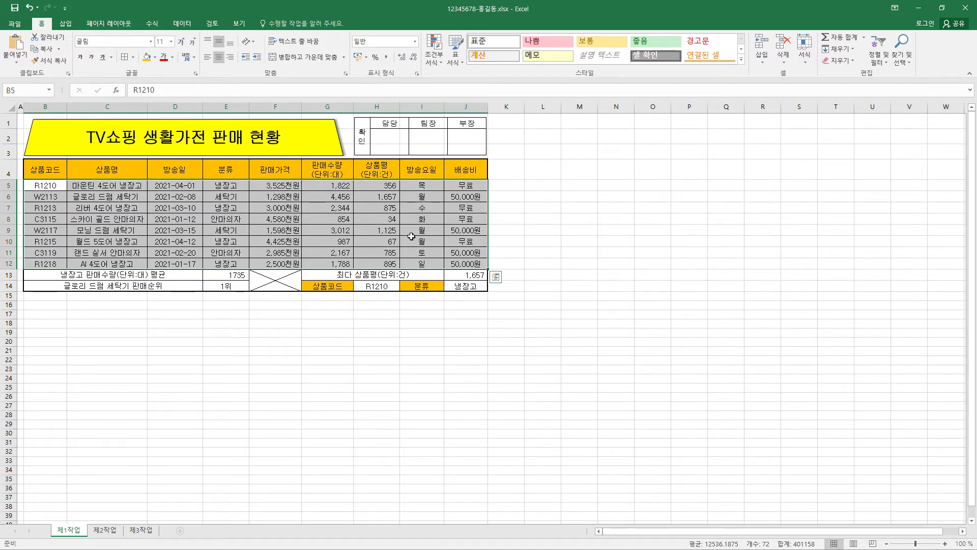
{"action": "left_click", "coordinate": [442, 62]}
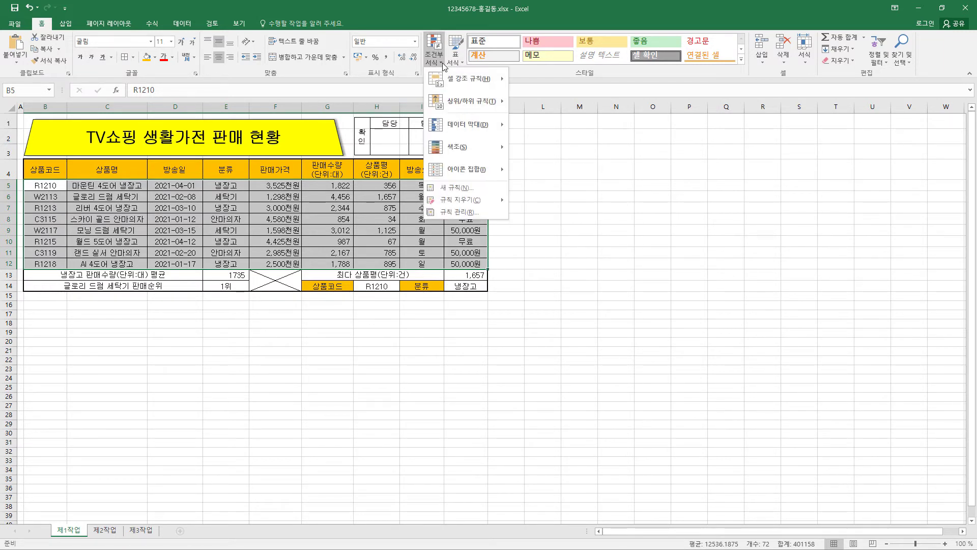
{"action": "left_click", "coordinate": [458, 187]}
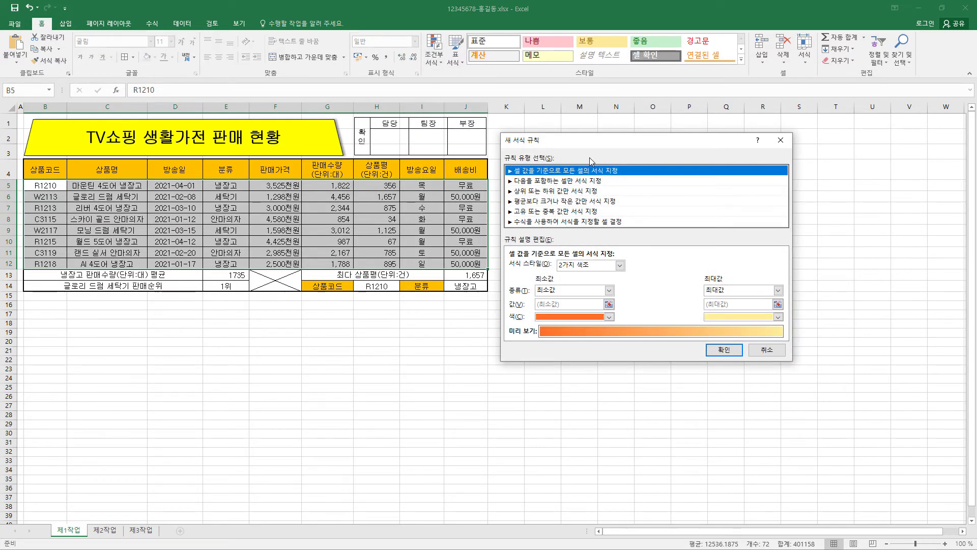
{"action": "left_click", "coordinate": [563, 223]}
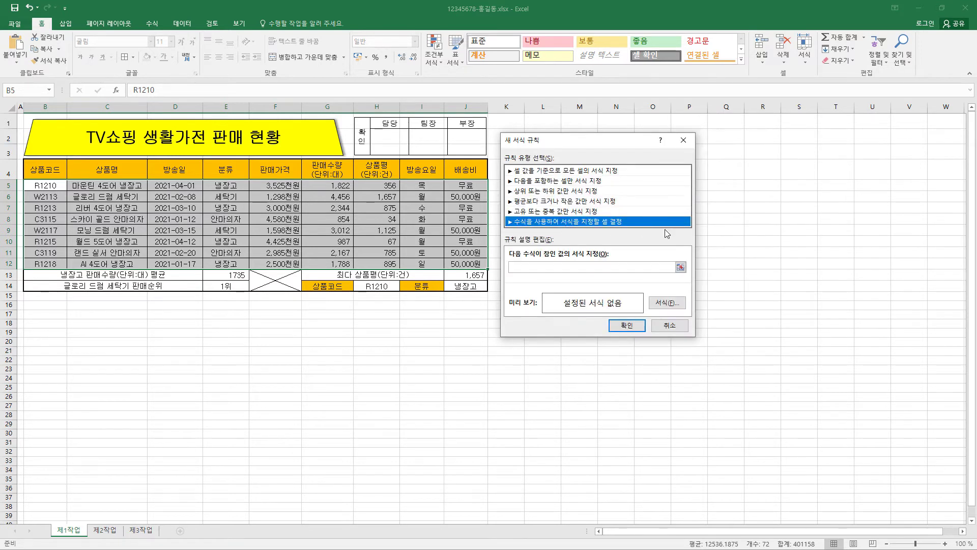
{"action": "left_click", "coordinate": [560, 267]}
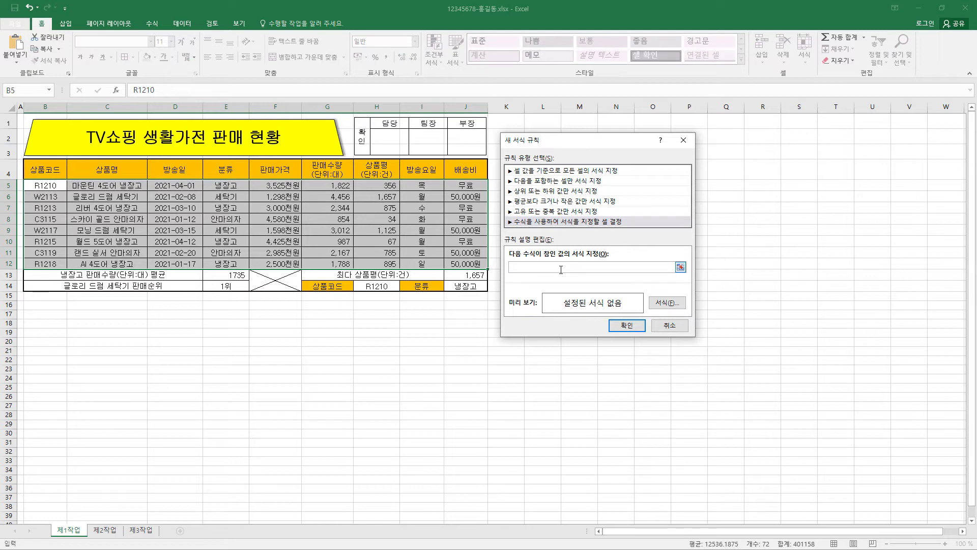
{"action": "type", "text": "="}
{"action": "type", "text": "H5"}
{"action": "double_click", "coordinate": [516, 268]}
{"action": "key", "text": "F4"}
{"action": "key", "text": "F4"}
{"action": "type", "text": "=1000"}
{"action": "left_click", "coordinate": [541, 266]}
Give the rule a standard blue font colour with bold (굵게) style and apply it
{"action": "left_click", "coordinate": [666, 304]}
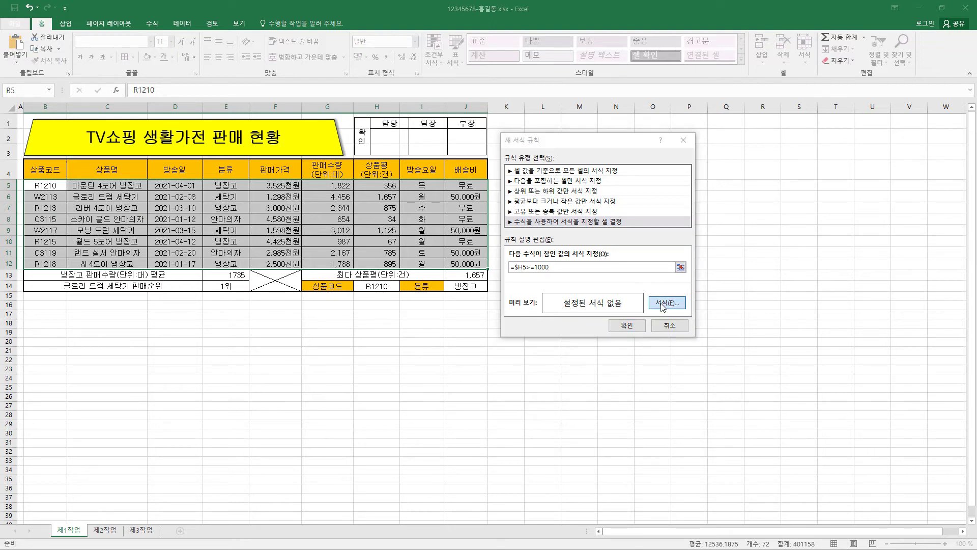
{"action": "left_click", "coordinate": [713, 207]}
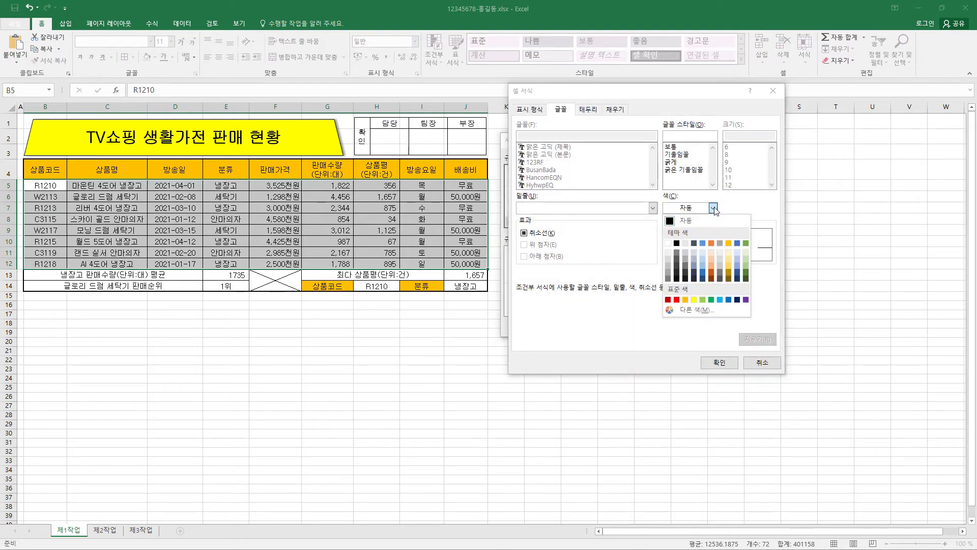
{"action": "left_click", "coordinate": [728, 300]}
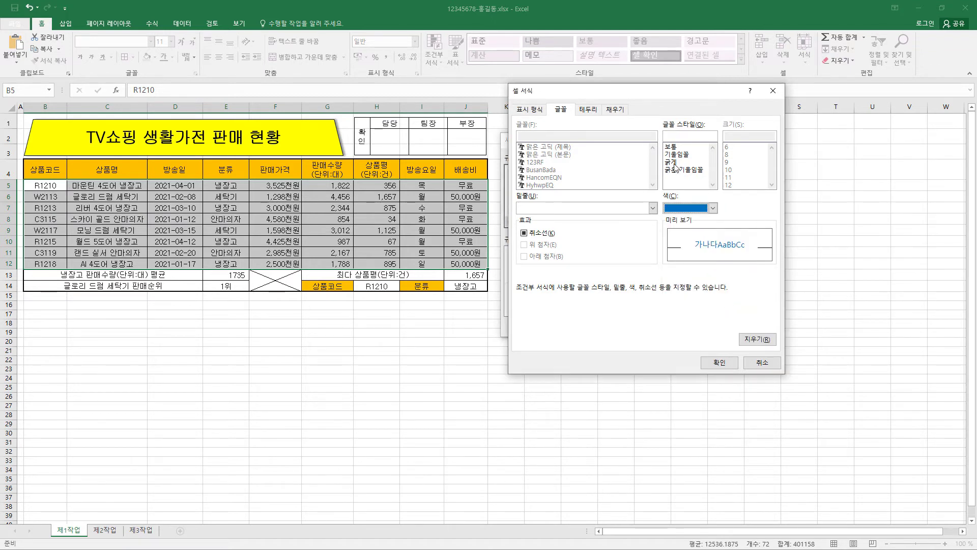
{"action": "left_click", "coordinate": [674, 161]}
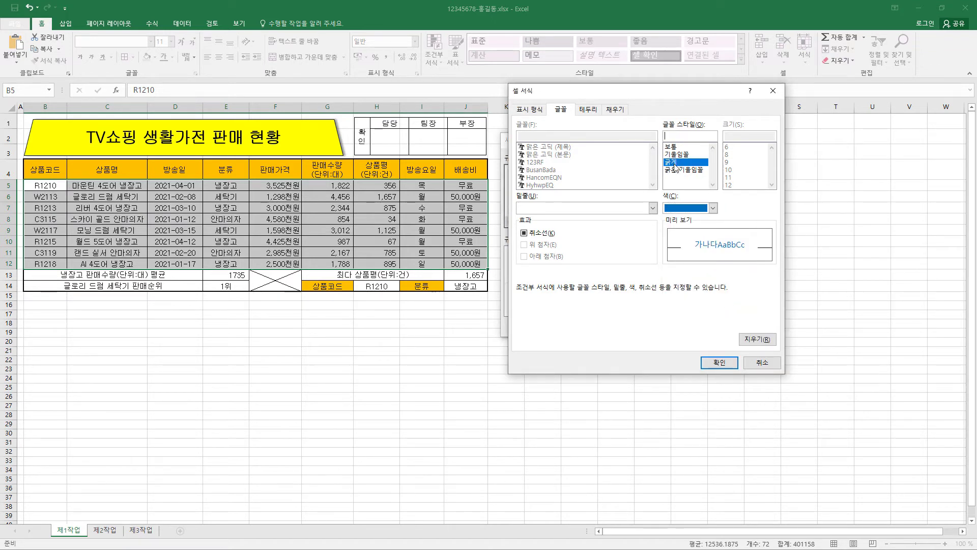
{"action": "left_click", "coordinate": [728, 364]}
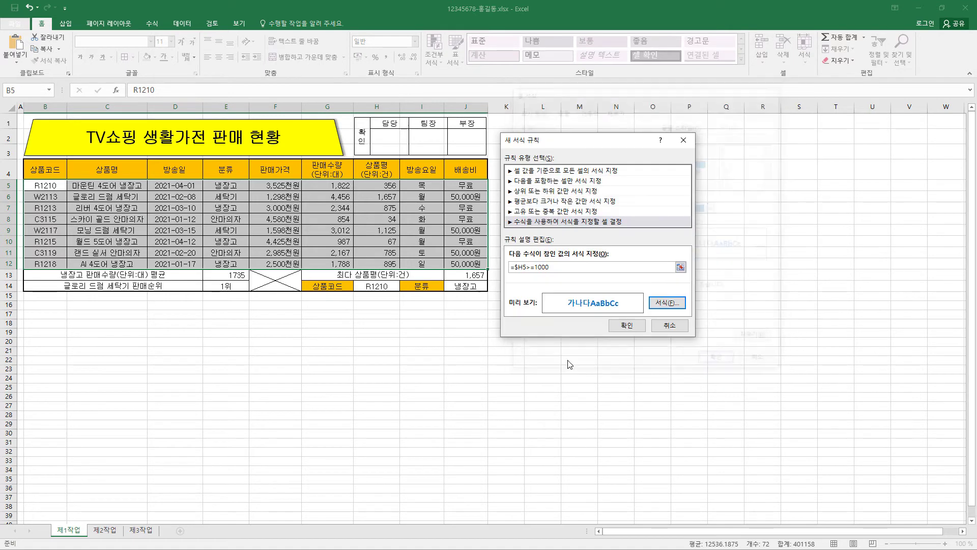
{"action": "left_click", "coordinate": [627, 325]}
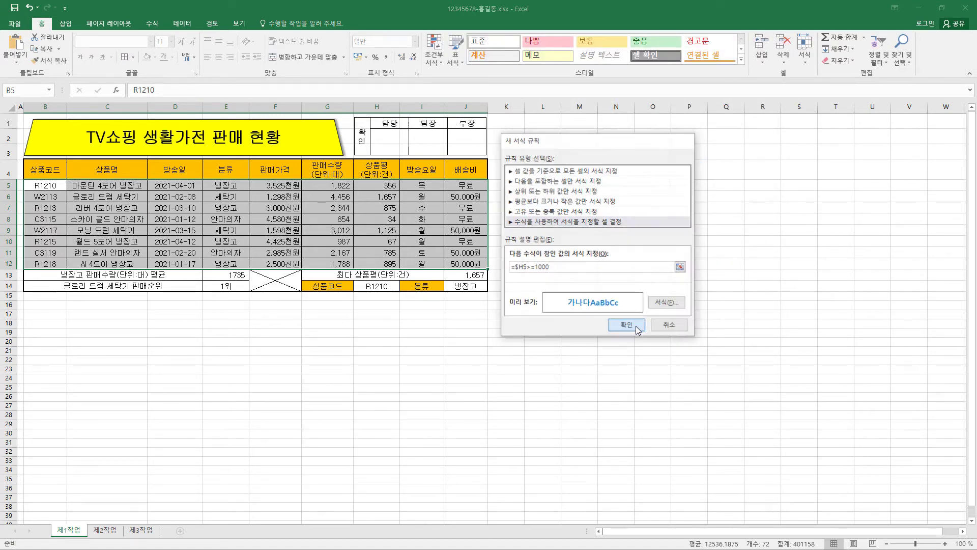
Check the formatted review counts in H6 and H9 and save the workbook
{"action": "left_click", "coordinate": [393, 197]}
{"action": "left_click", "coordinate": [387, 231]}
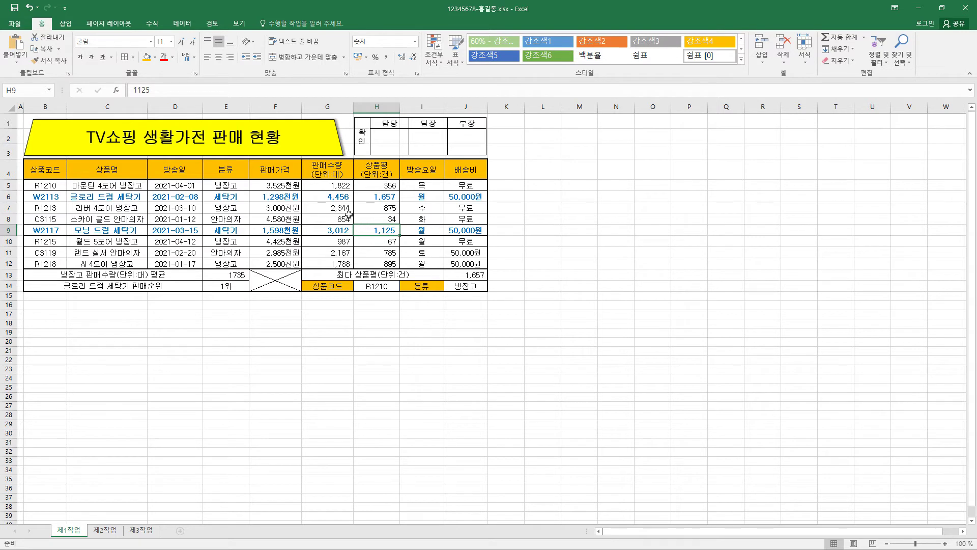
{"action": "left_click", "coordinate": [15, 8]}
Look at the 제2작업 sheet and copy the range B4:H12 from the 제1작업 sheet
{"action": "left_click", "coordinate": [107, 532]}
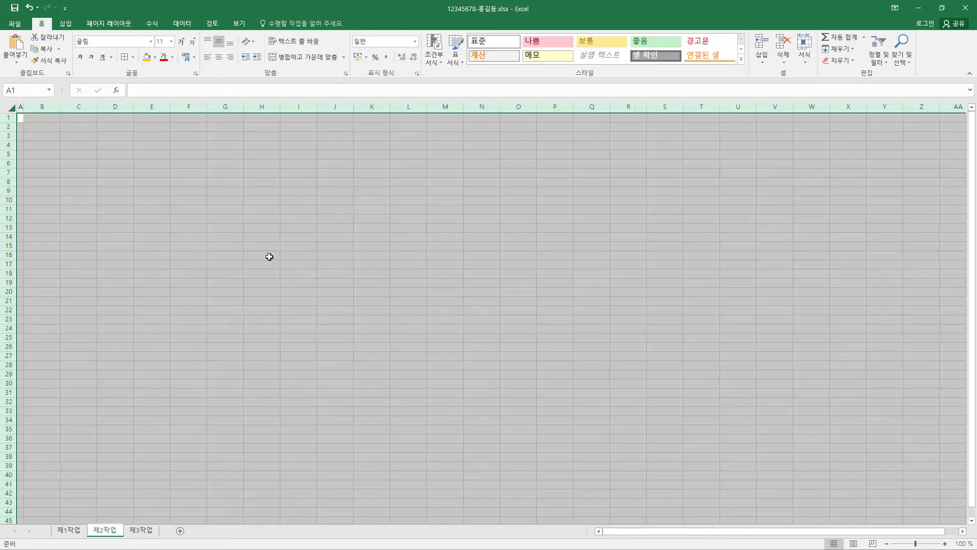
{"action": "left_click", "coordinate": [72, 530]}
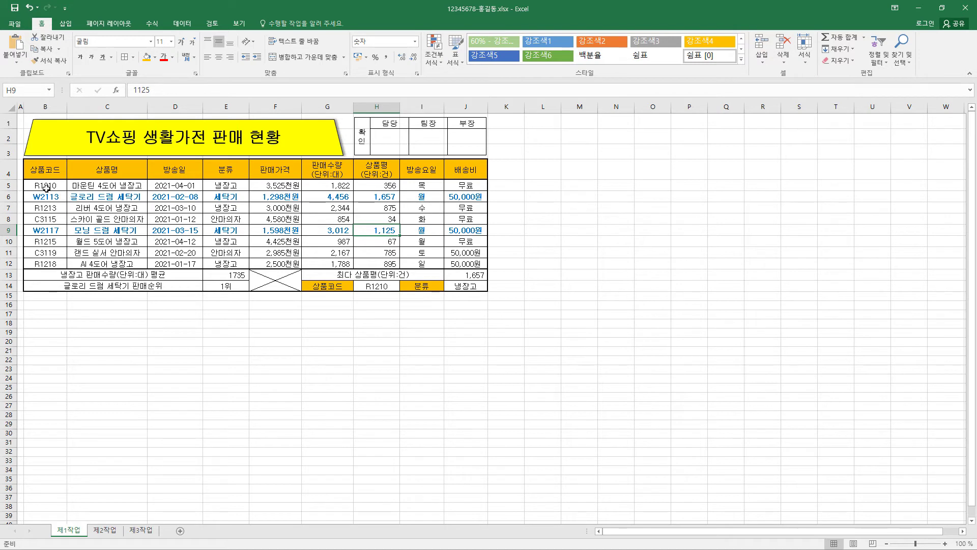
{"action": "left_click_drag", "start_coordinate": [45, 171], "coordinate": [373, 259]}
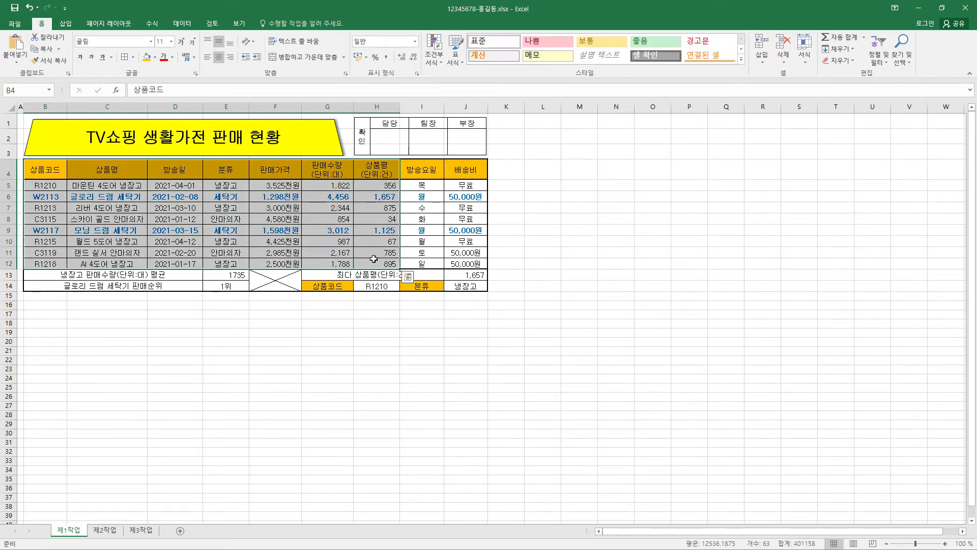
{"action": "key", "text": "ctrl+c"}
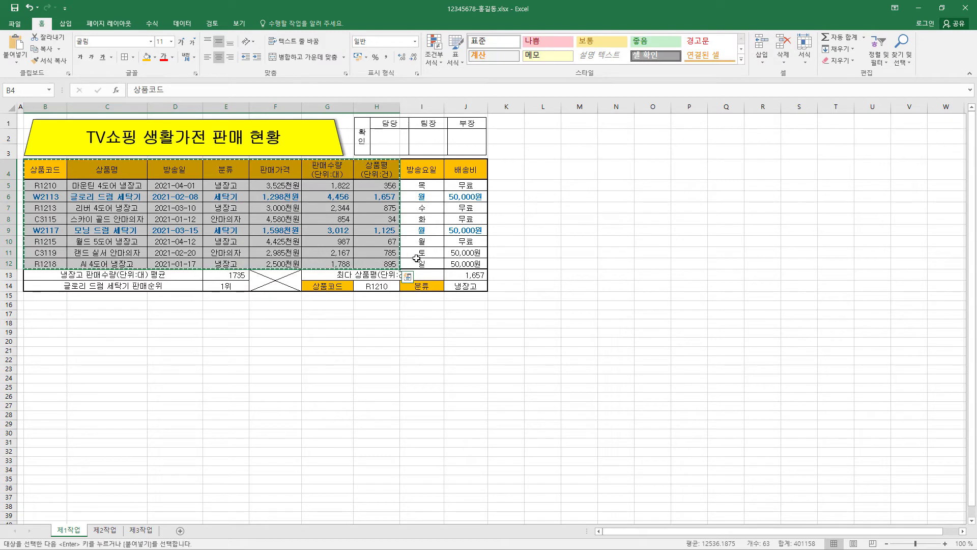
Paste the copied table at B2 of the 제2작업 sheet with source column widths kept, and compare it with the 제1작업 sheet
{"action": "left_click", "coordinate": [105, 533]}
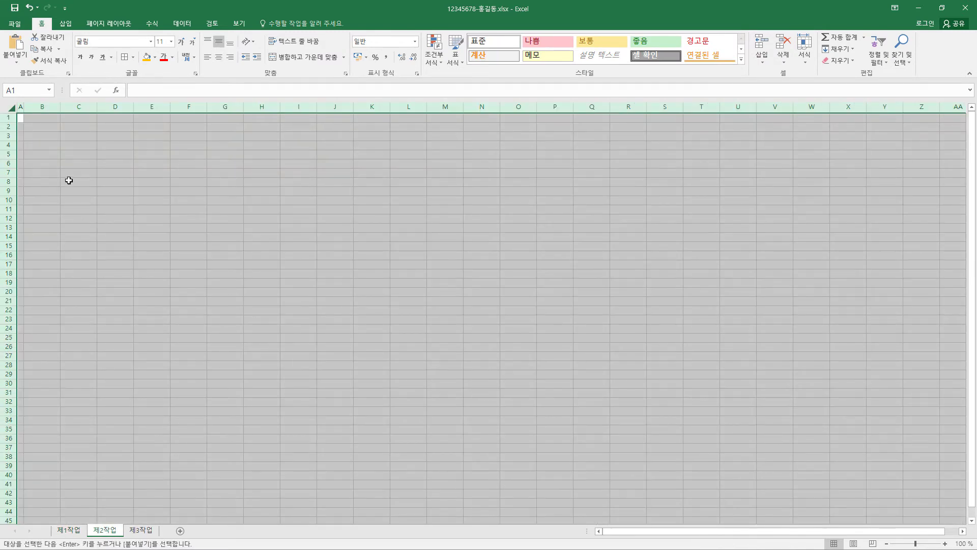
{"action": "left_click", "coordinate": [45, 128]}
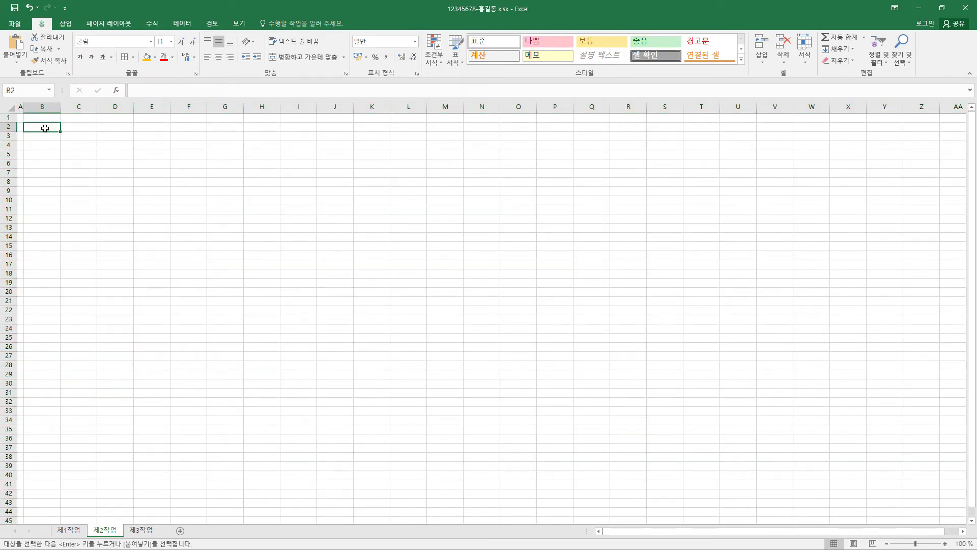
{"action": "key", "text": "ctrl+Page_Up"}
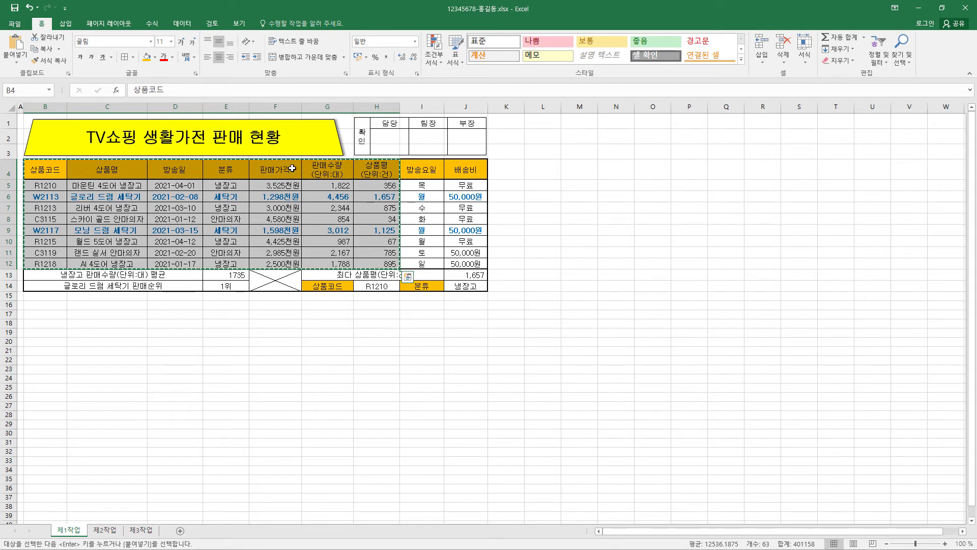
{"action": "left_click", "coordinate": [105, 529]}
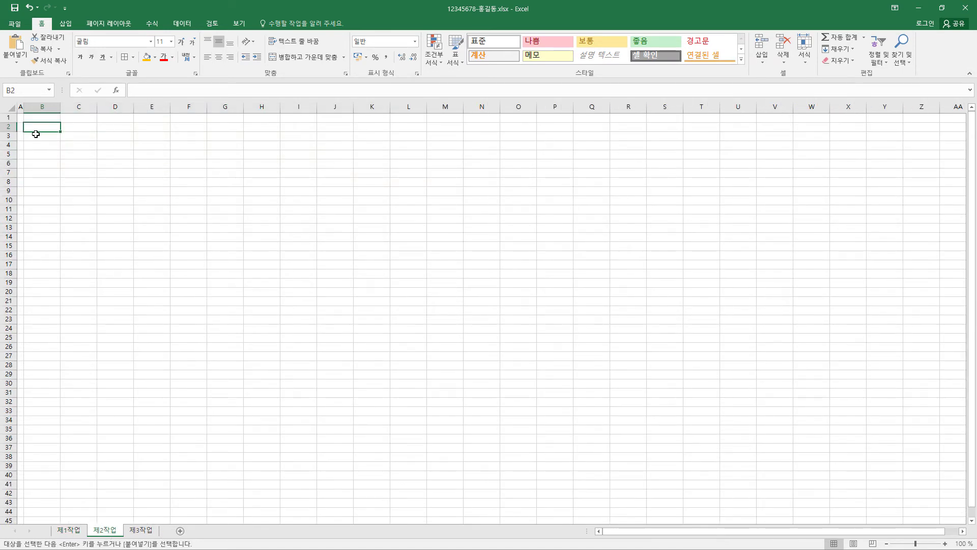
{"action": "left_click", "coordinate": [17, 61]}
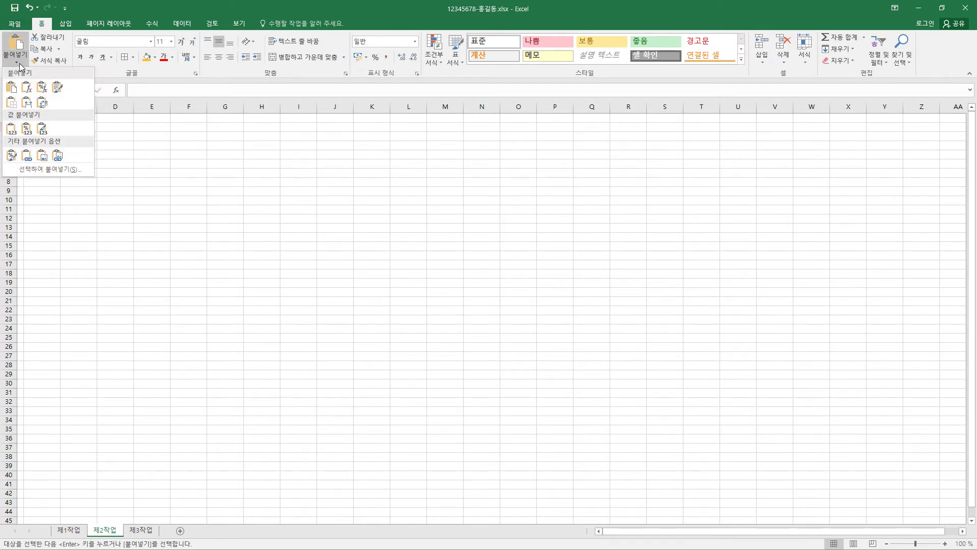
{"action": "left_click", "coordinate": [28, 103]}
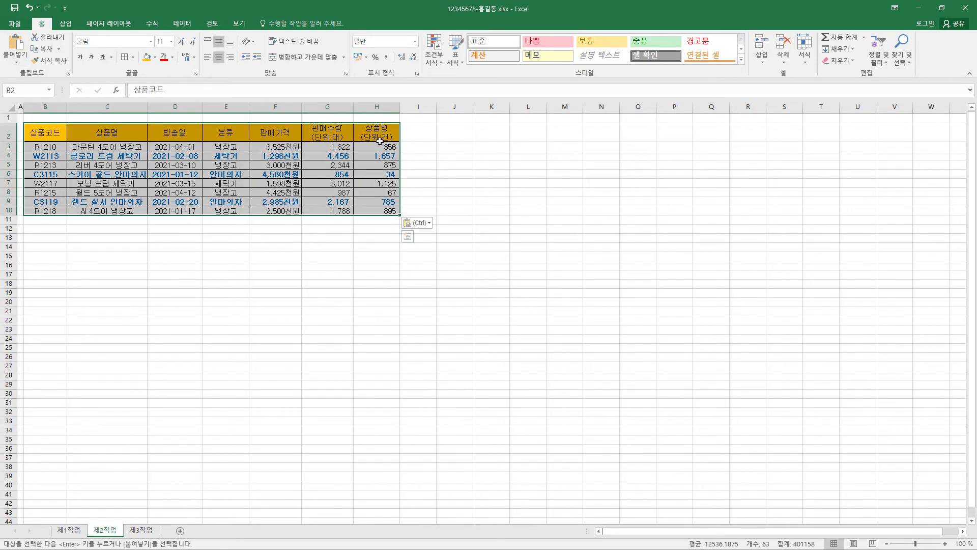
{"action": "left_click", "coordinate": [71, 533]}
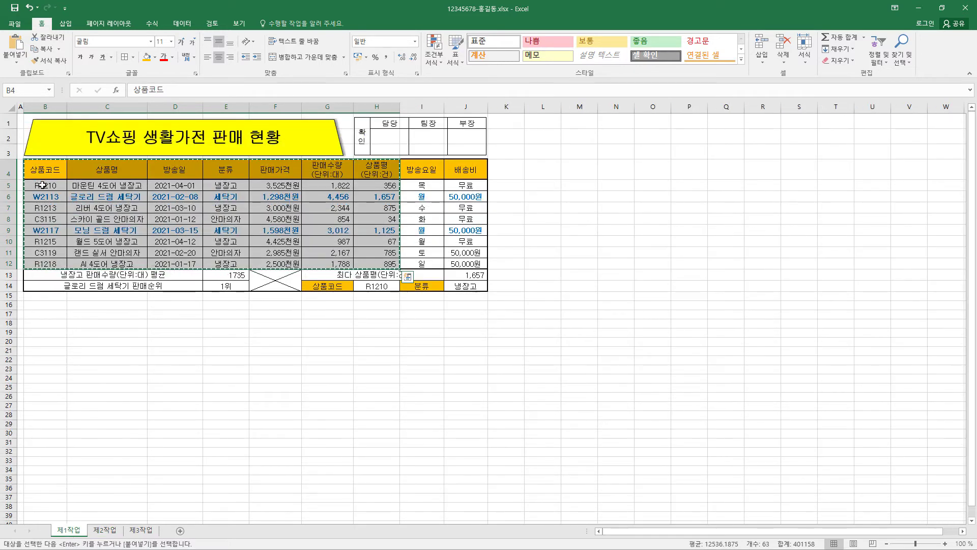
{"action": "left_click", "coordinate": [95, 537]}
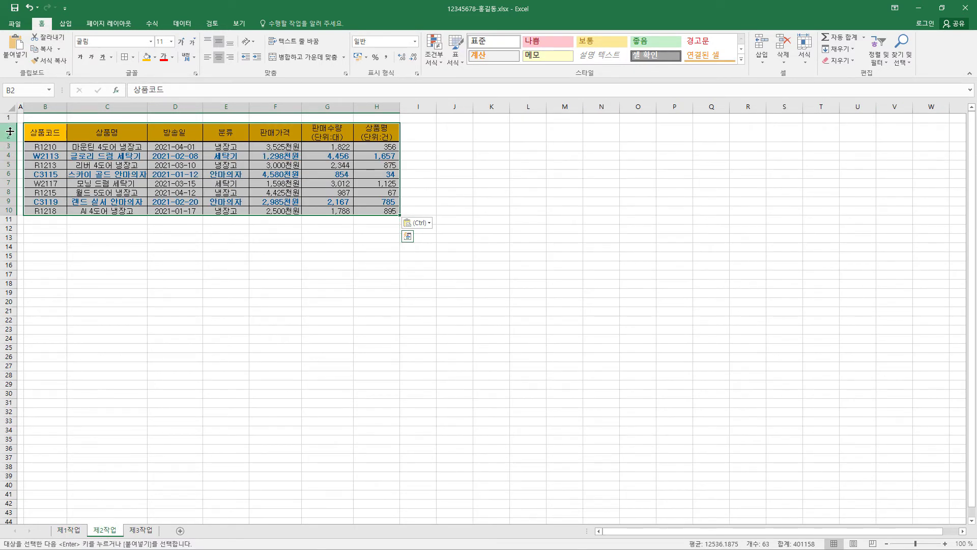
{"action": "left_click_drag", "start_coordinate": [6, 134], "coordinate": [7, 210]}
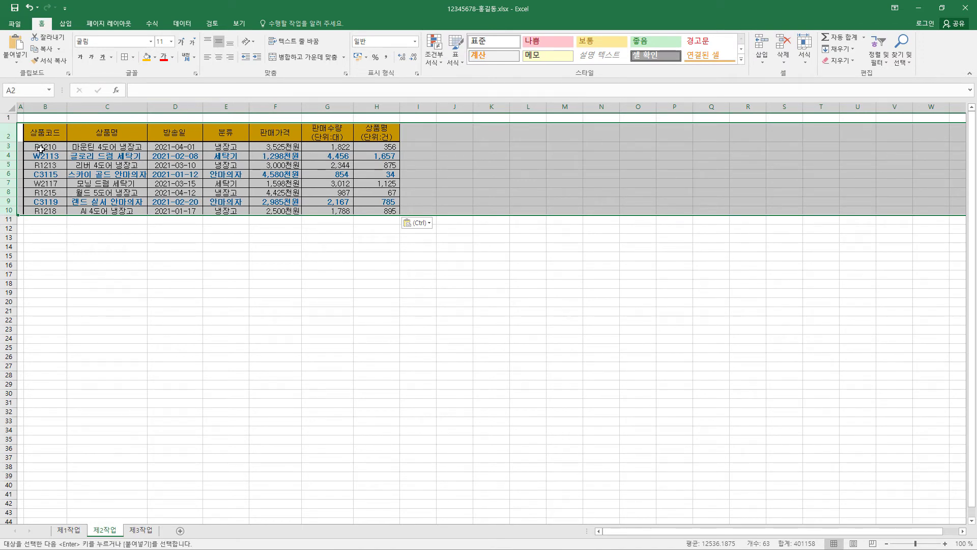
{"action": "left_click_drag", "start_coordinate": [41, 147], "coordinate": [387, 211]}
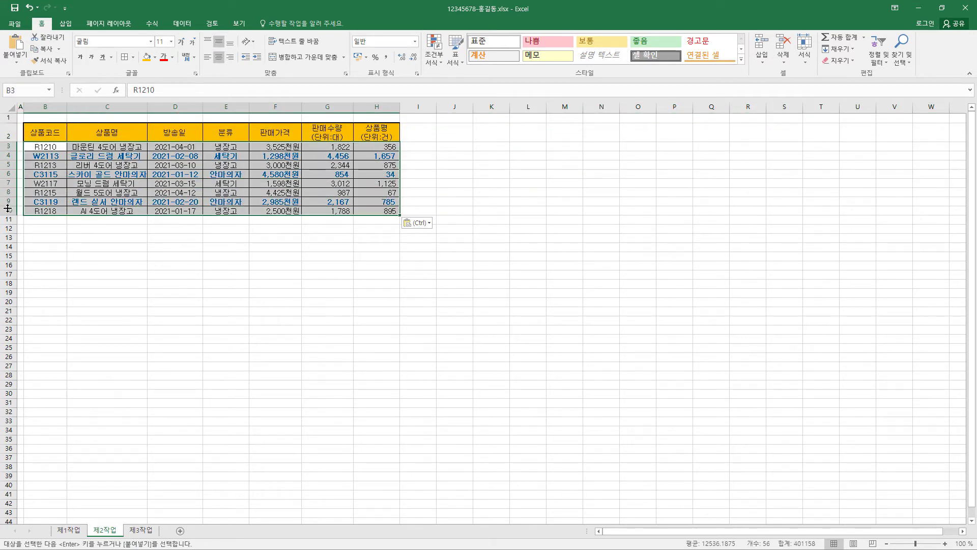
{"action": "left_click_drag", "start_coordinate": [9, 206], "coordinate": [8, 212]}
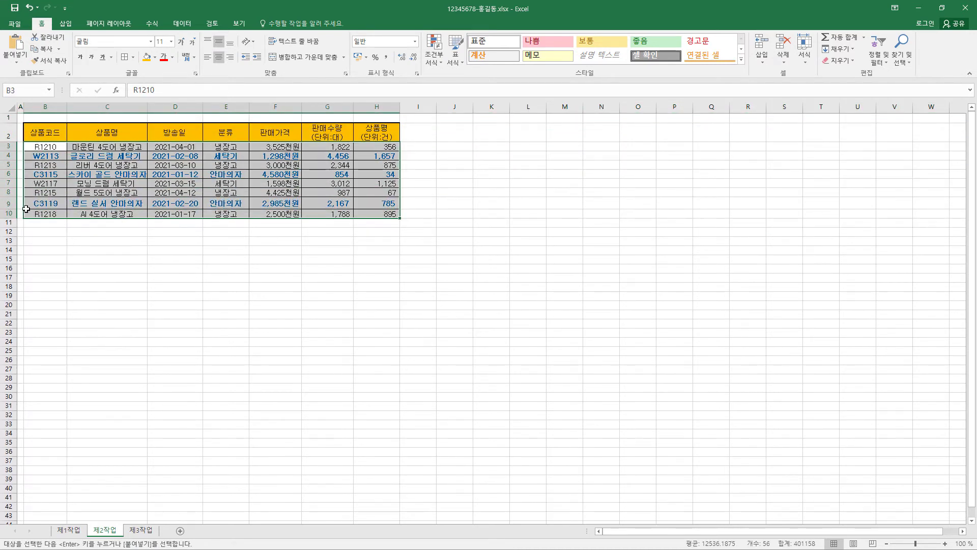
{"action": "key", "text": "ctrl+z"}
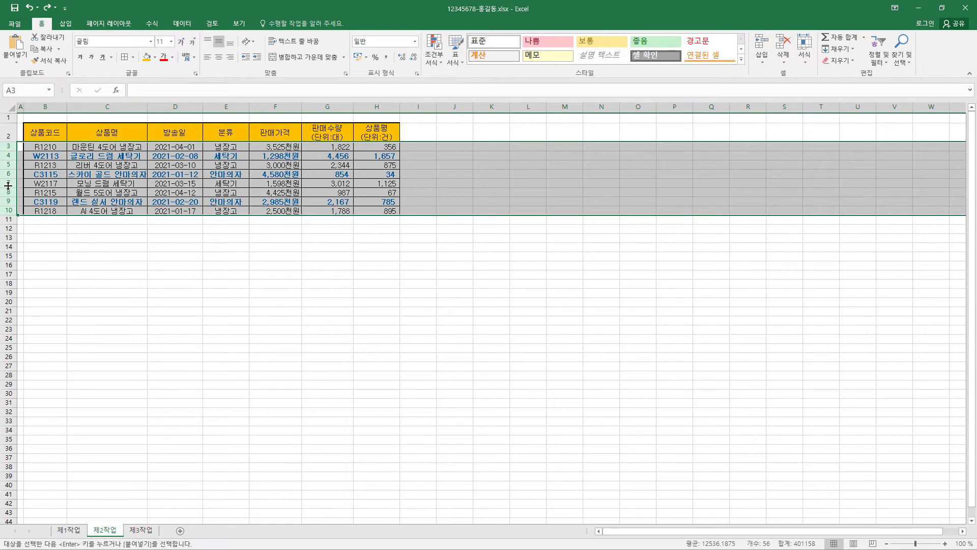
Increase the height of rows 3 to 10 evenly on the 제2작업 sheet
{"action": "left_click_drag", "start_coordinate": [9, 187], "coordinate": [9, 192]}
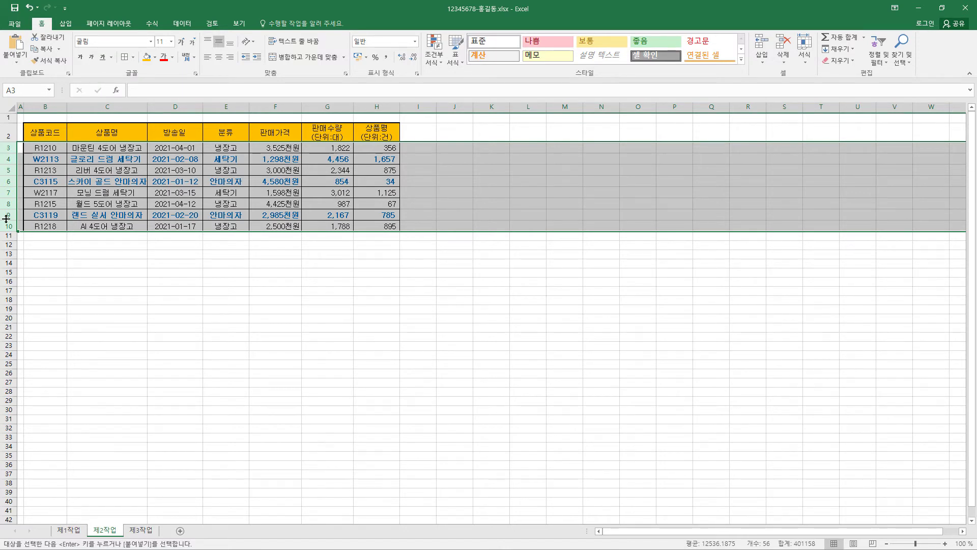
{"action": "left_click_drag", "start_coordinate": [11, 209], "coordinate": [11, 211]}
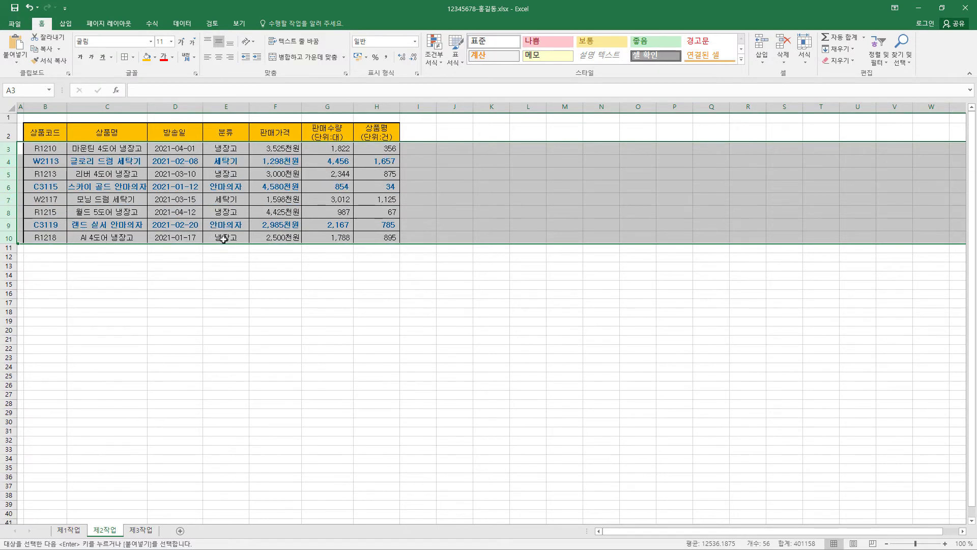
{"action": "left_click", "coordinate": [239, 238]}
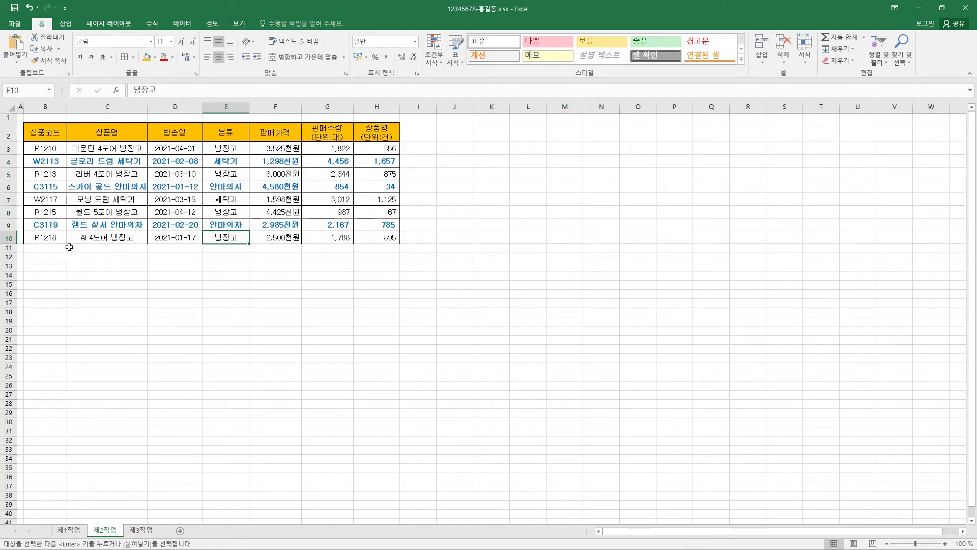
Apply a thick outside border (굵은 바깥쪽 테두리) to the pasted table B2:H10
{"action": "left_click_drag", "start_coordinate": [56, 248], "coordinate": [377, 247]}
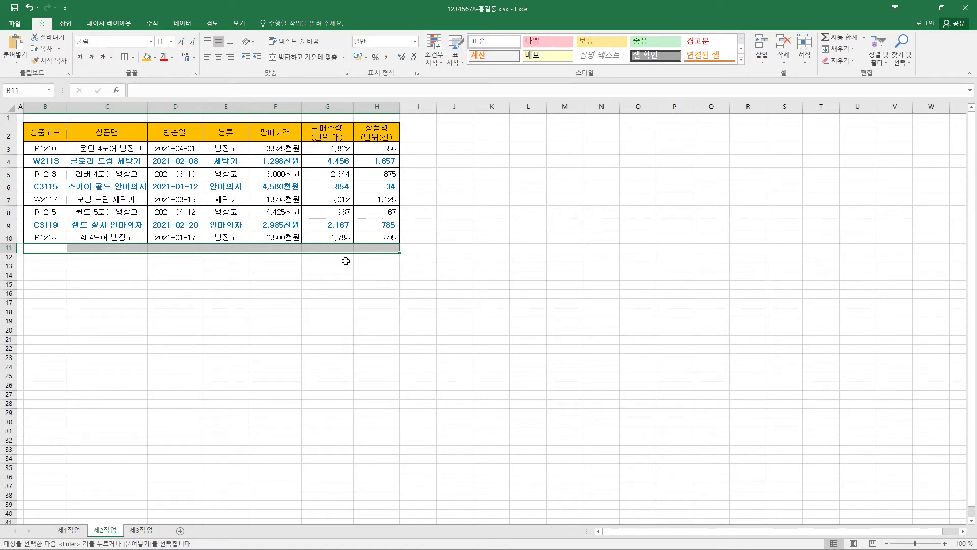
{"action": "left_click", "coordinate": [56, 240]}
{"action": "left_click_drag", "start_coordinate": [45, 133], "coordinate": [360, 232]}
{"action": "left_click", "coordinate": [133, 57]}
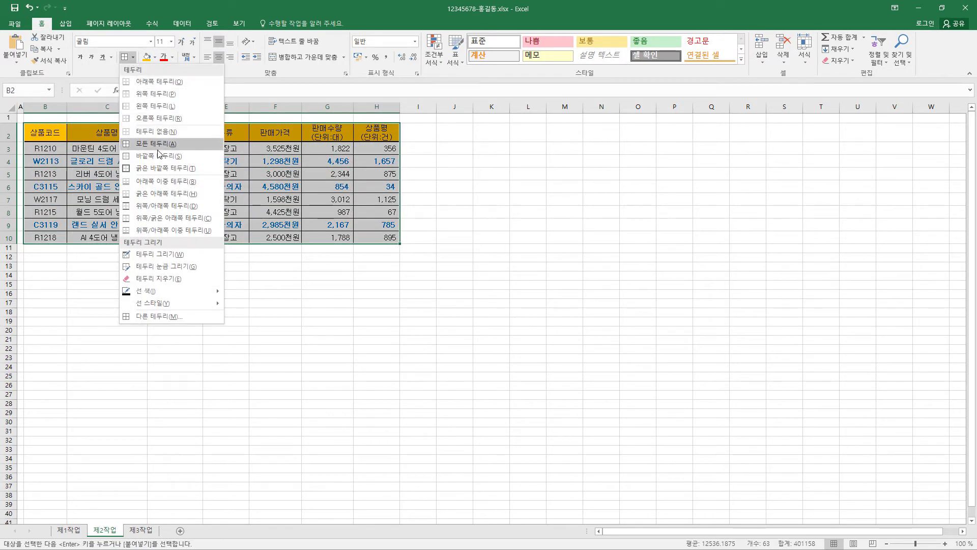
{"action": "left_click", "coordinate": [160, 170]}
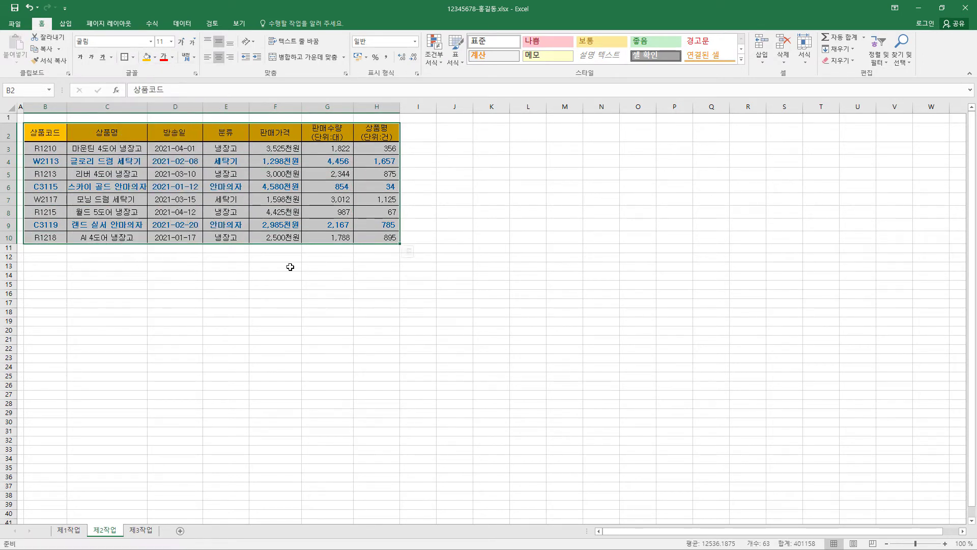
{"action": "left_click", "coordinate": [290, 250]}
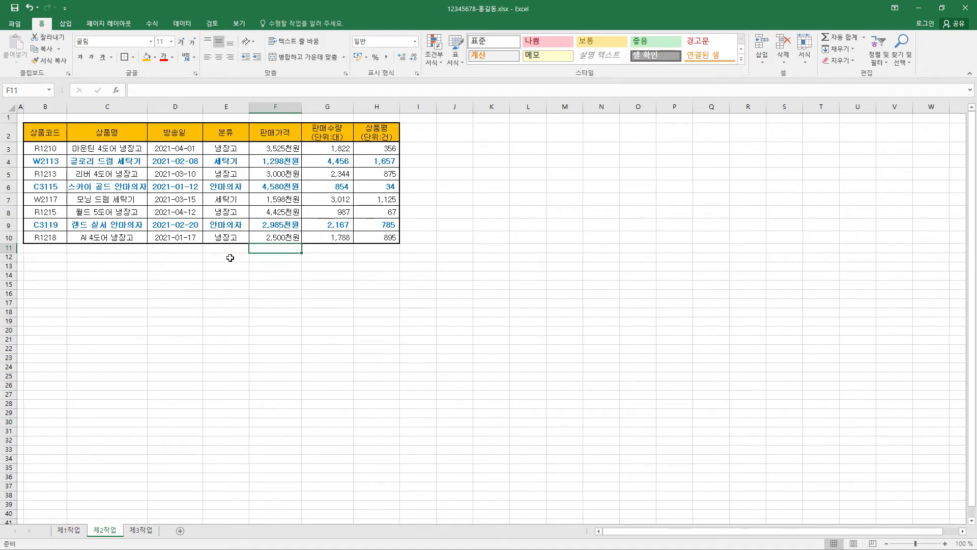
Copy the 상품코드 header from B2 to B14 and enter the criterion R* in B15
{"action": "left_click", "coordinate": [47, 133]}
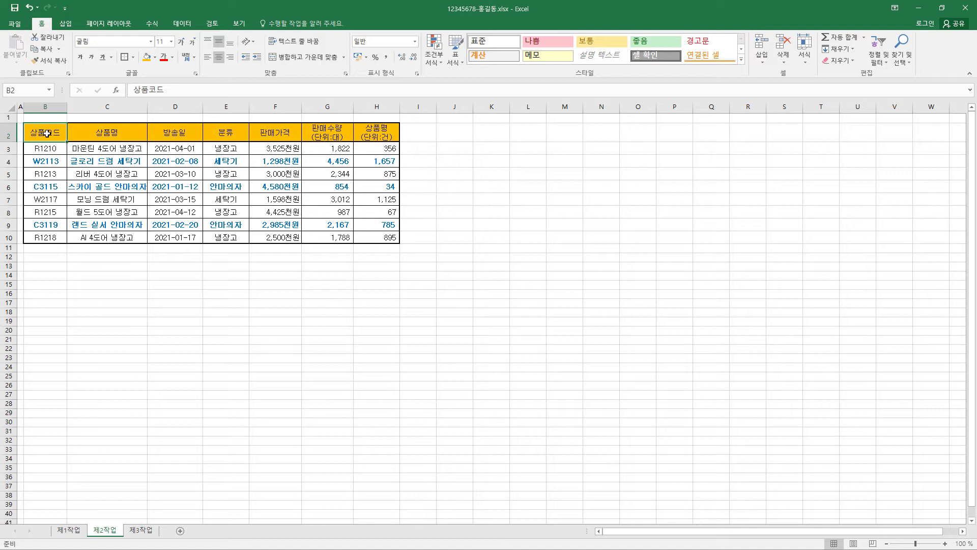
{"action": "key", "text": "ctrl+c"}
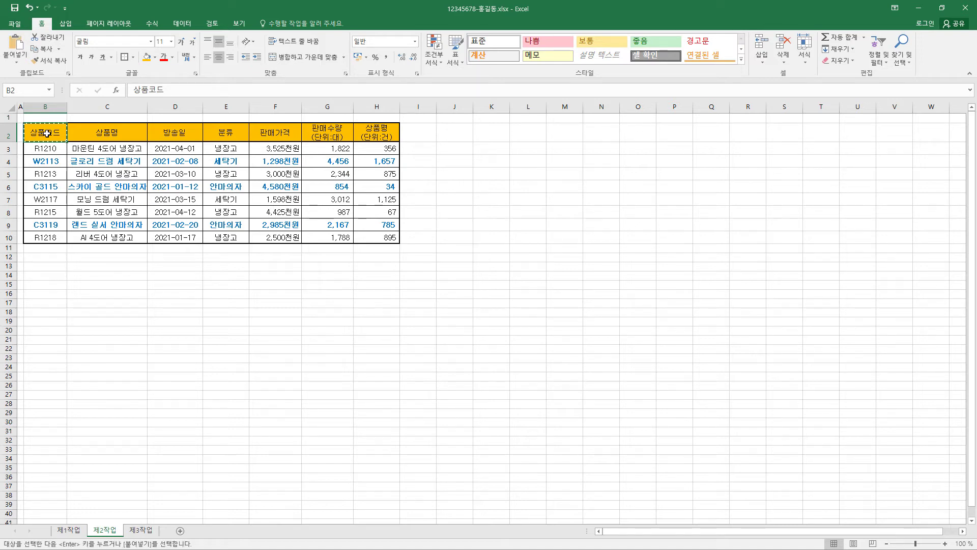
{"action": "left_click", "coordinate": [53, 275]}
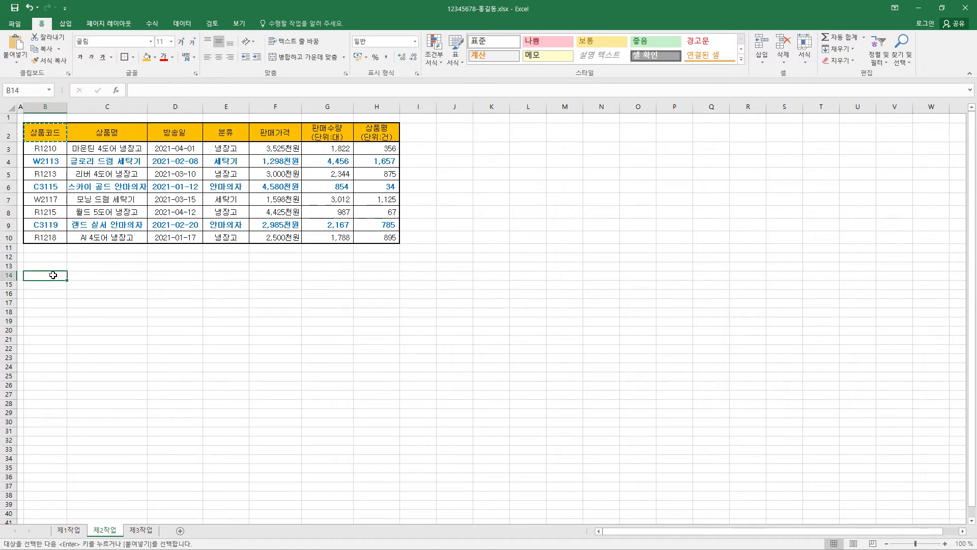
{"action": "key", "text": "ctrl+v"}
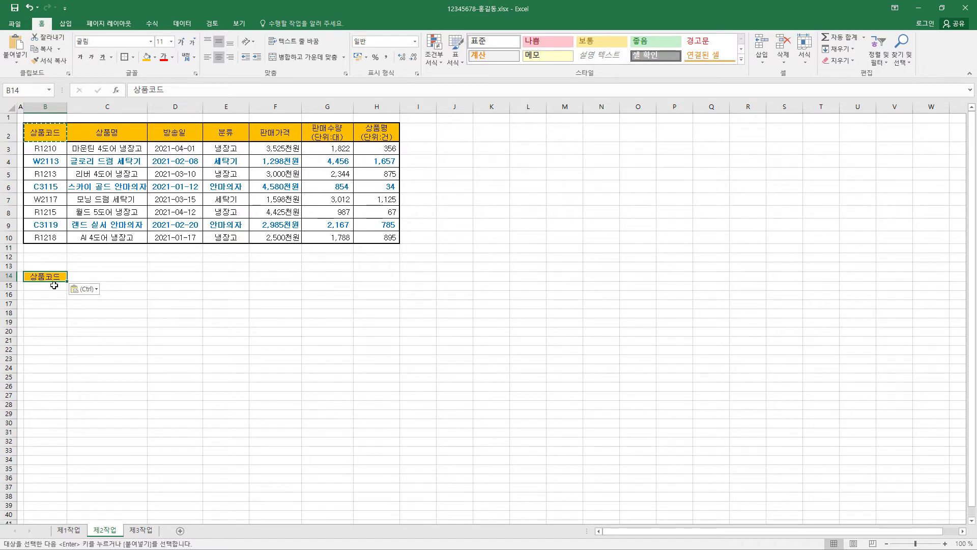
{"action": "left_click", "coordinate": [54, 285]}
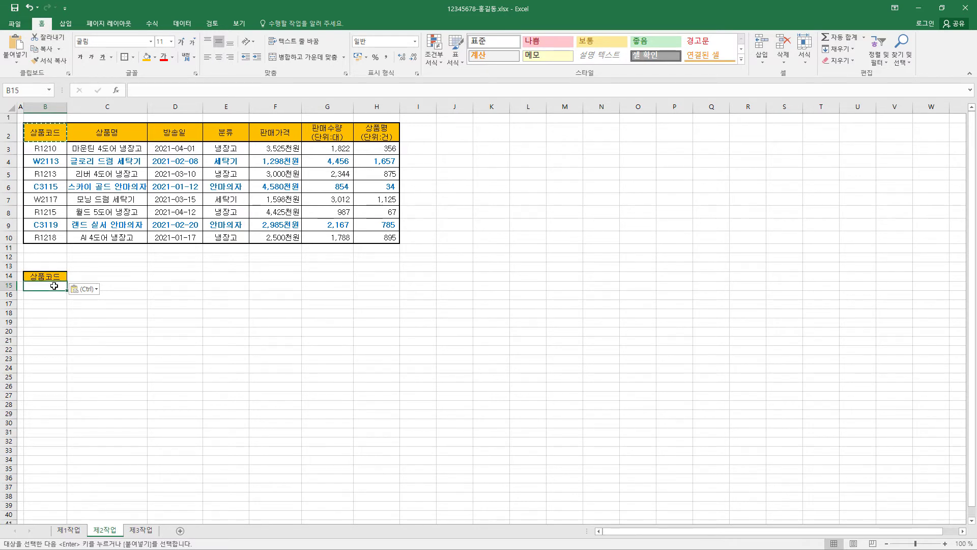
{"action": "type", "text": "R*"}
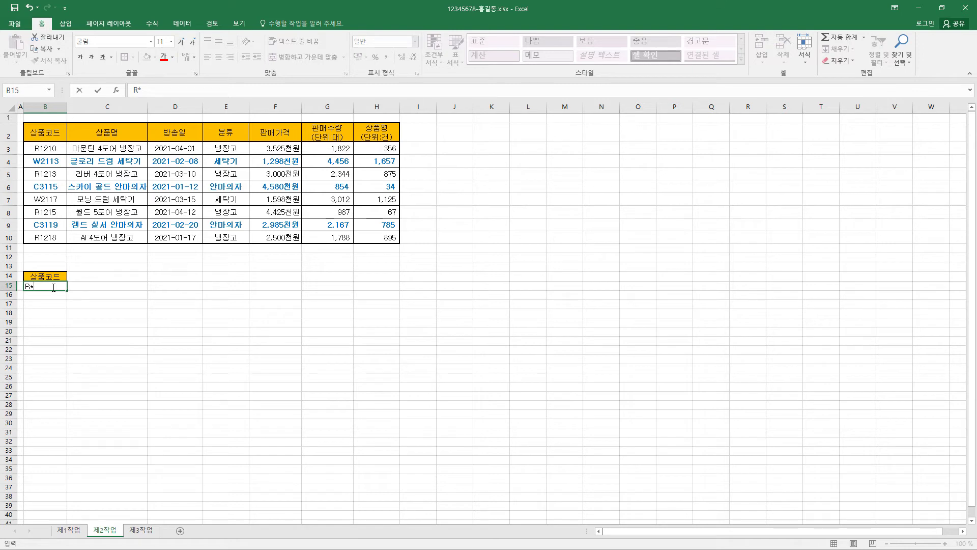
Copy the 판매가격 header from F2 to C14 and centre the R* criterion in B15
{"action": "left_click", "coordinate": [286, 128]}
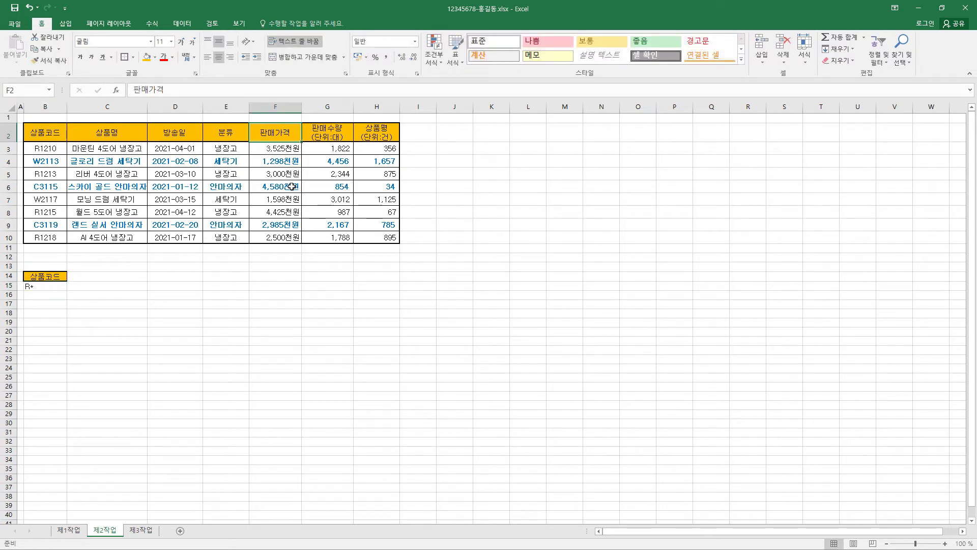
{"action": "key", "text": "ctrl+c"}
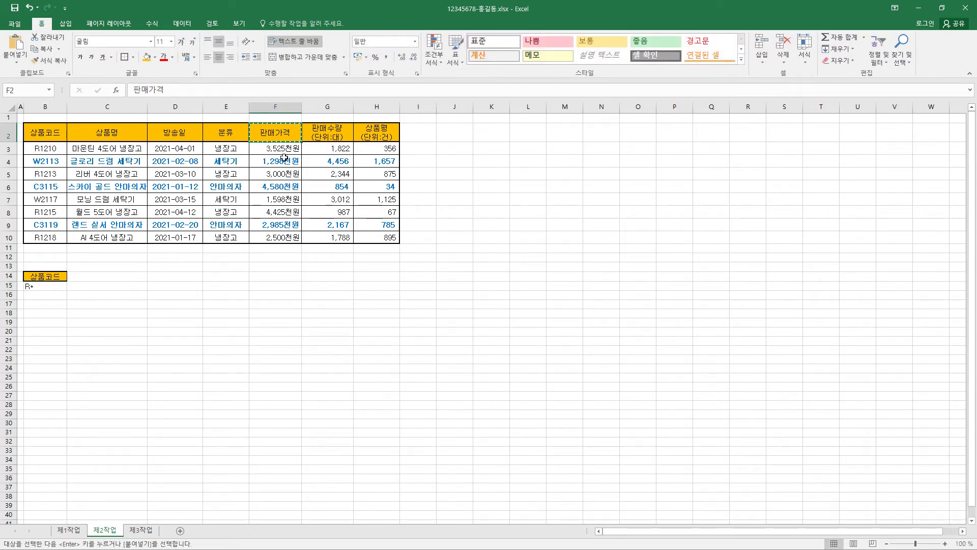
{"action": "left_click", "coordinate": [86, 277]}
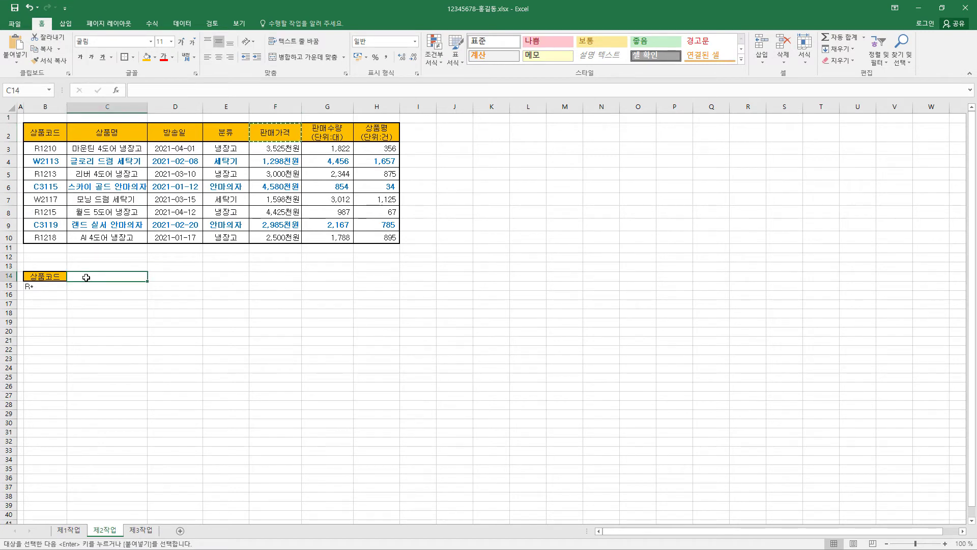
{"action": "key", "text": "ctrl+v"}
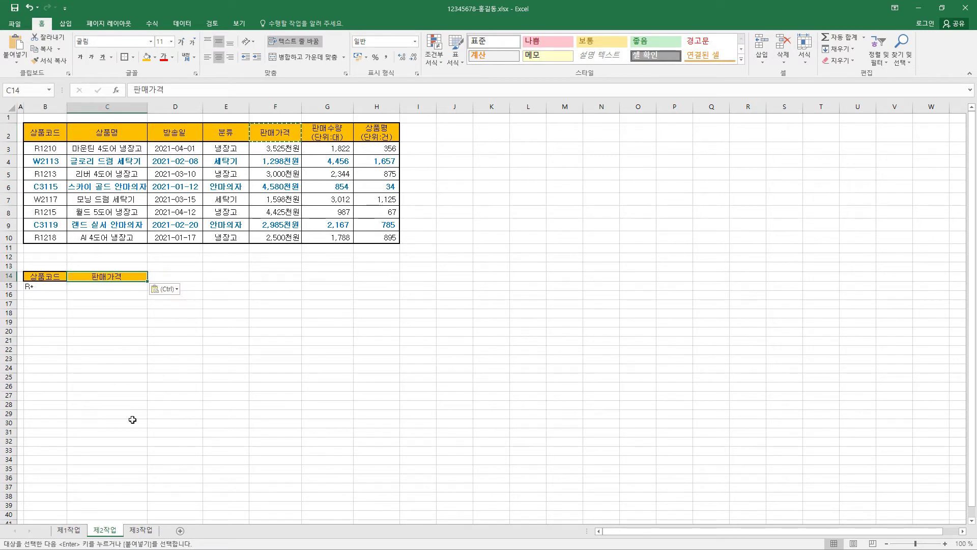
{"action": "left_click", "coordinate": [45, 285]}
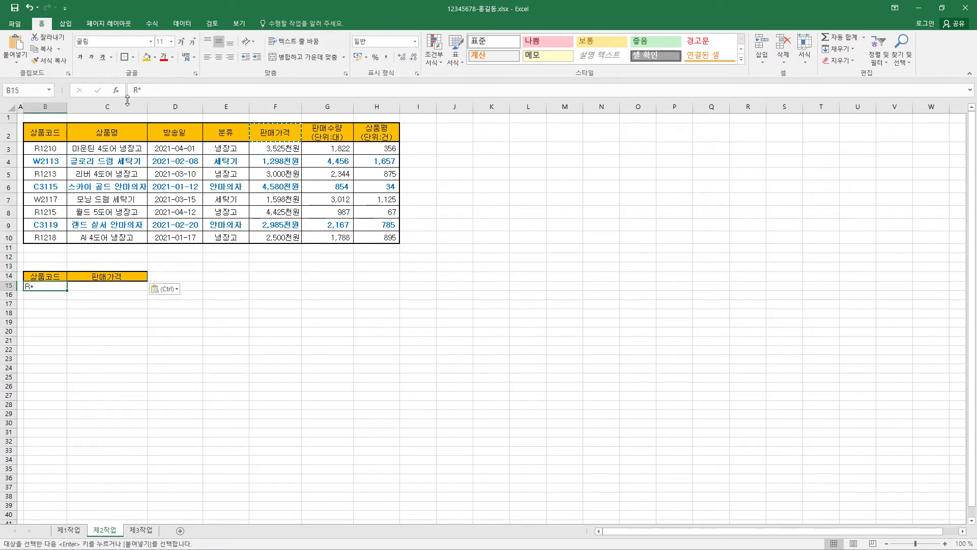
{"action": "left_click", "coordinate": [122, 287]}
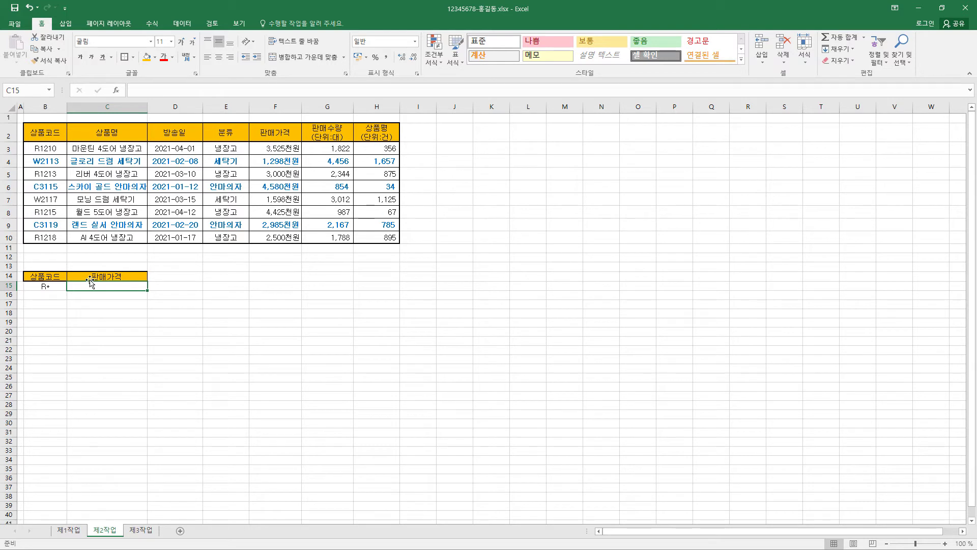
{"action": "left_click", "coordinate": [9, 285]}
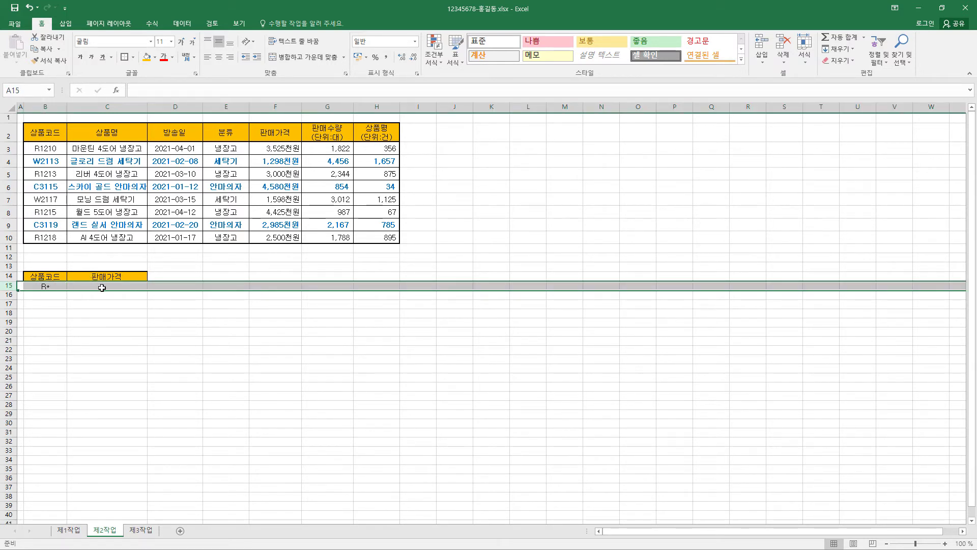
{"action": "left_click", "coordinate": [102, 287]}
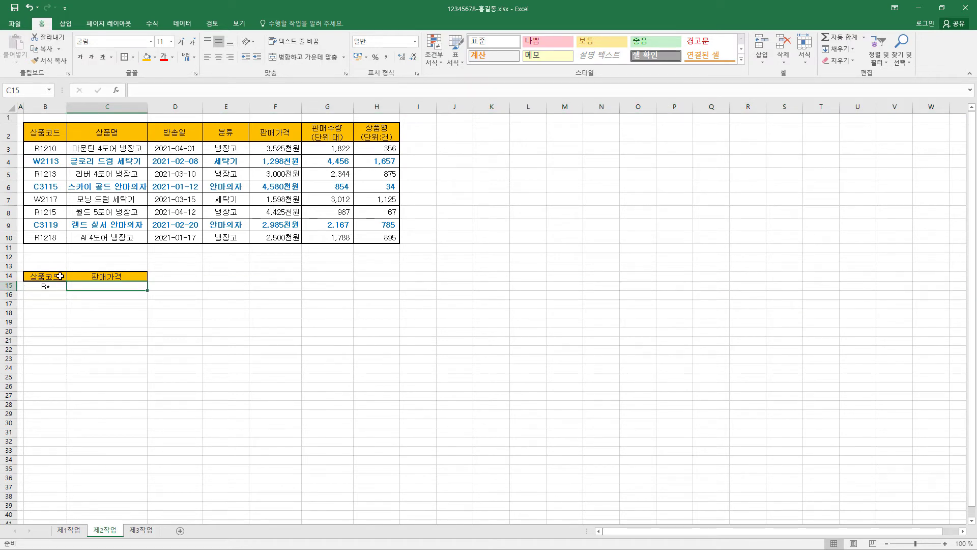
{"action": "left_click_drag", "start_coordinate": [60, 277], "coordinate": [61, 286]}
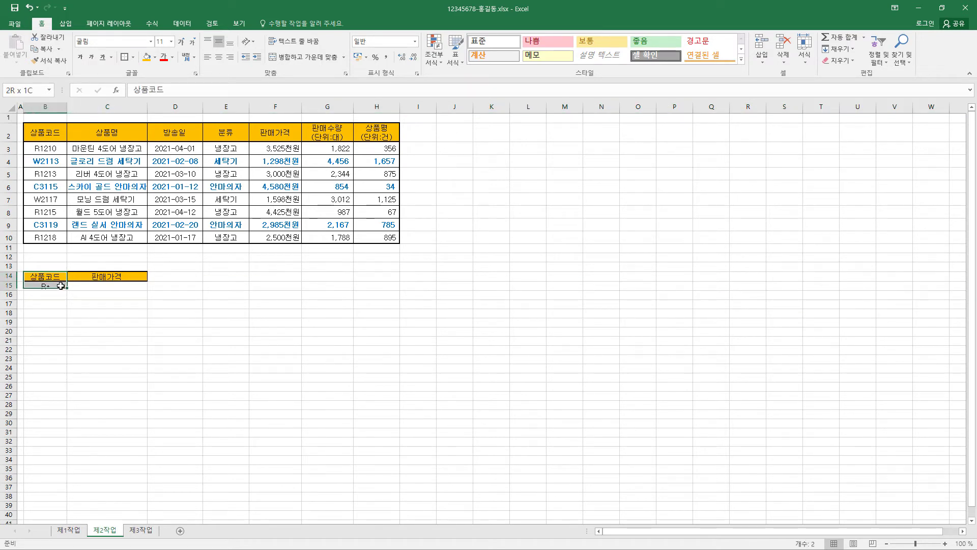
{"action": "left_click", "coordinate": [114, 279]}
{"action": "left_click", "coordinate": [112, 284]}
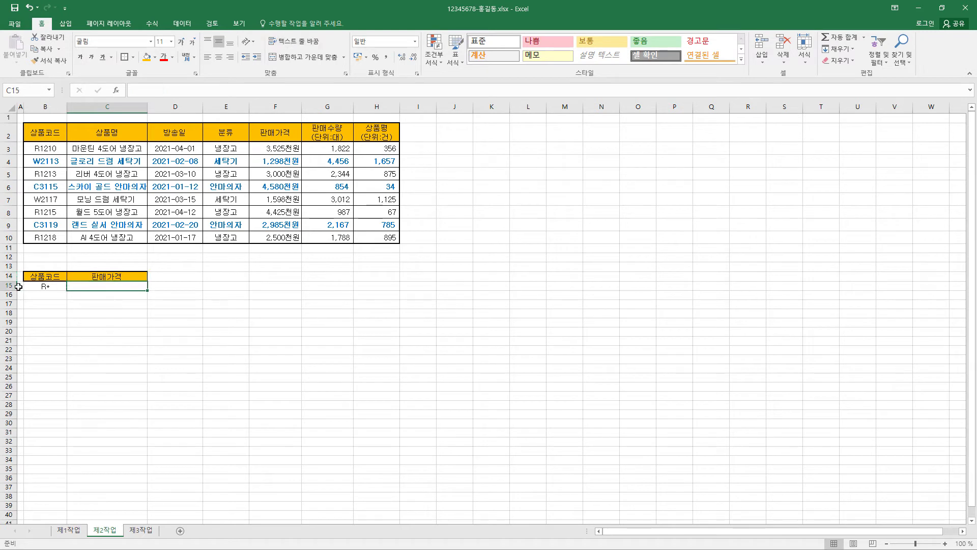
Enter the criterion >=1000 under 판매가격 in C15 and centre the criteria cells B15:C15
{"action": "left_click", "coordinate": [109, 295]}
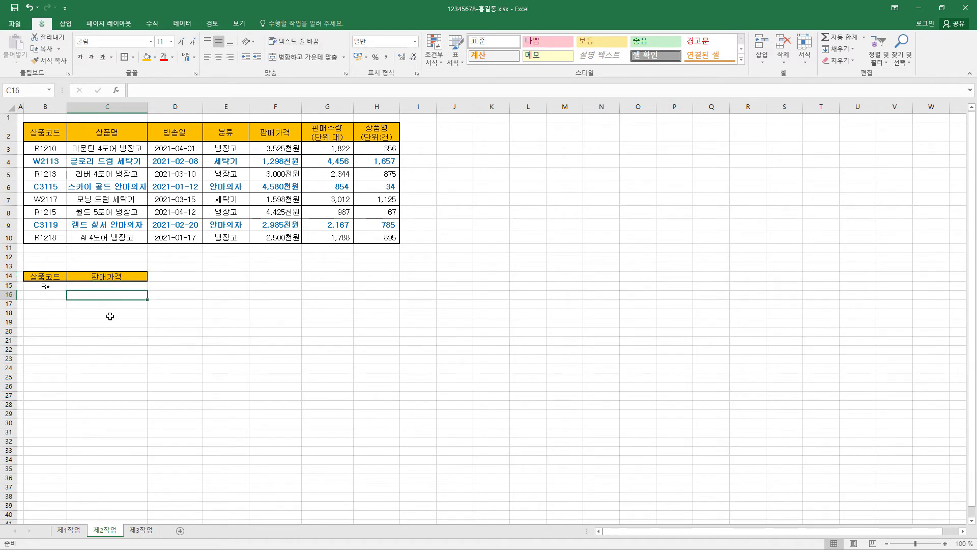
{"action": "left_click", "coordinate": [103, 285]}
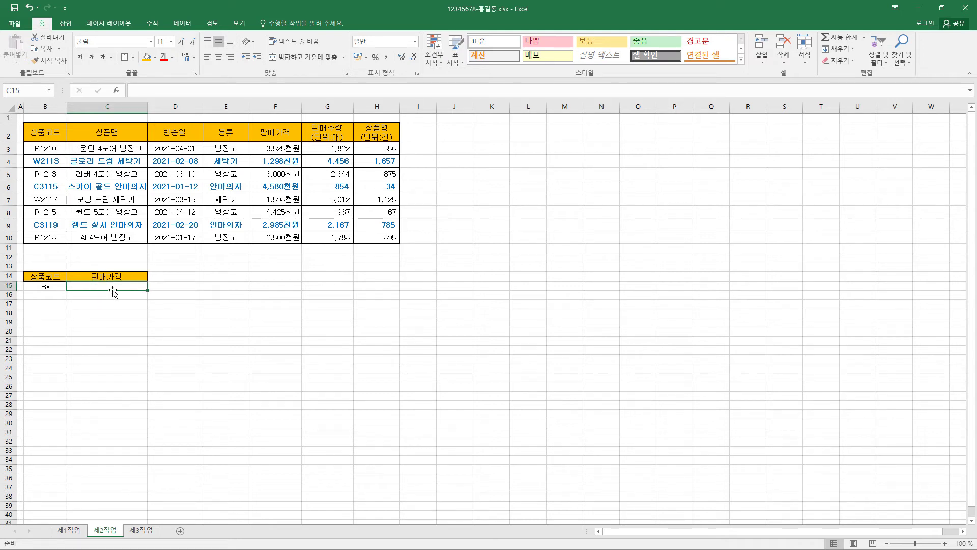
{"action": "type", "text": ">="}
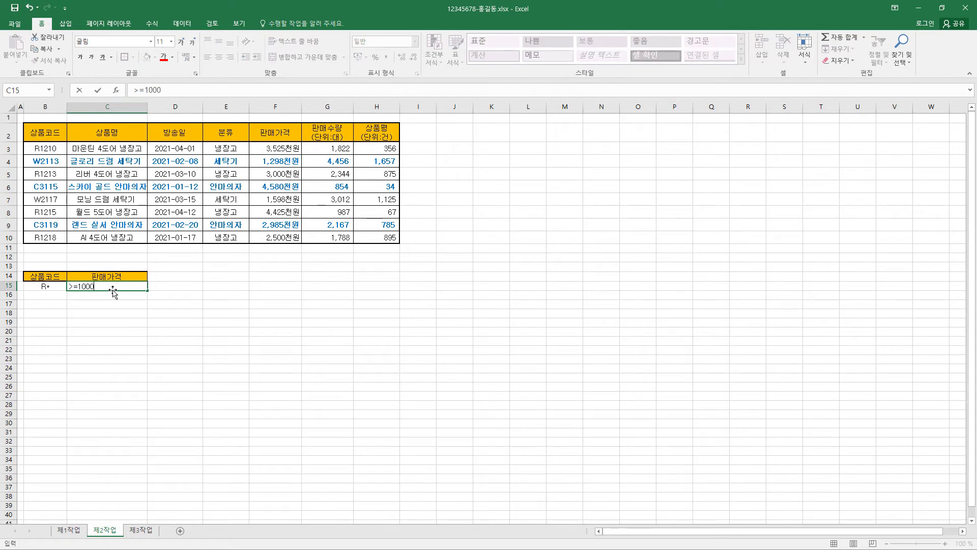
{"action": "type", "text": "1000"}
{"action": "key", "text": "Return"}
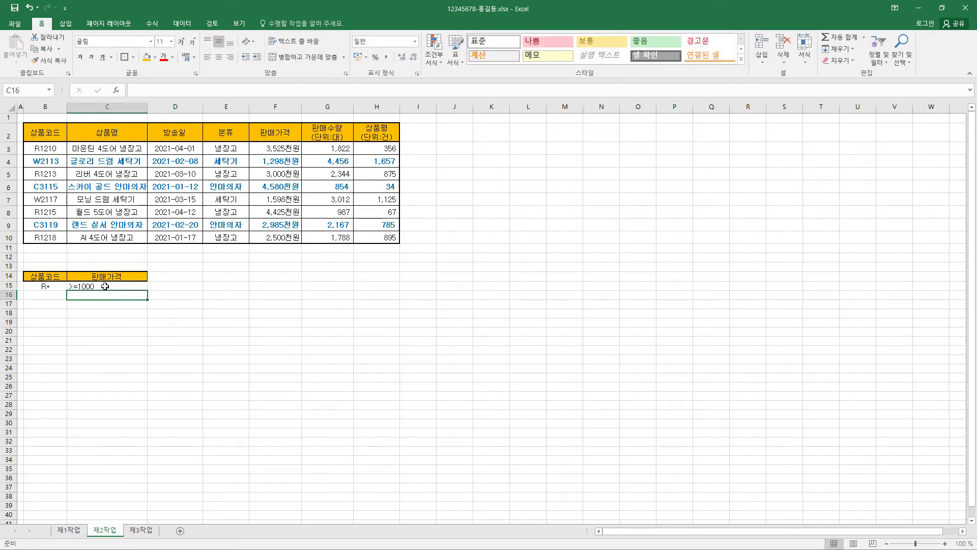
{"action": "left_click_drag", "start_coordinate": [58, 288], "coordinate": [92, 289]}
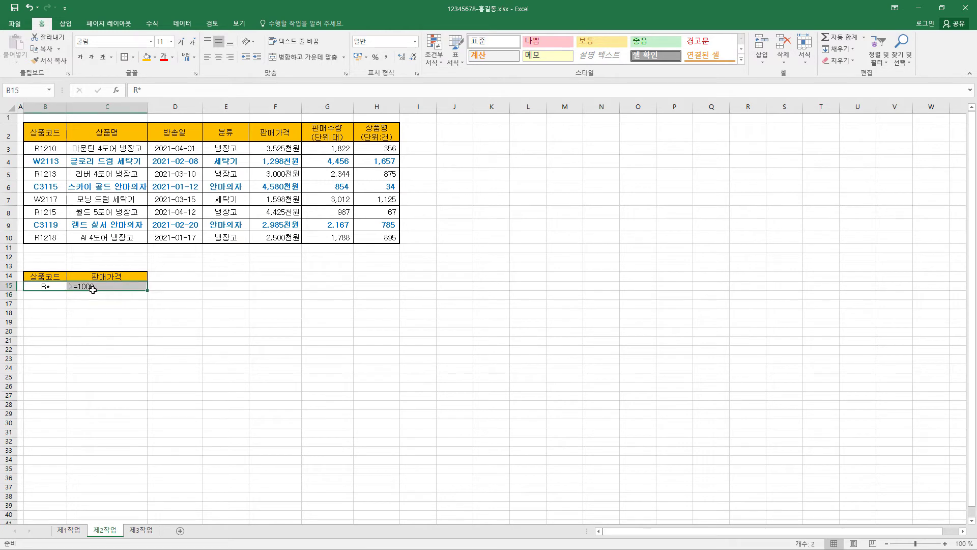
{"action": "left_click", "coordinate": [208, 57]}
{"action": "left_click", "coordinate": [218, 57]}
{"action": "left_click", "coordinate": [286, 187]}
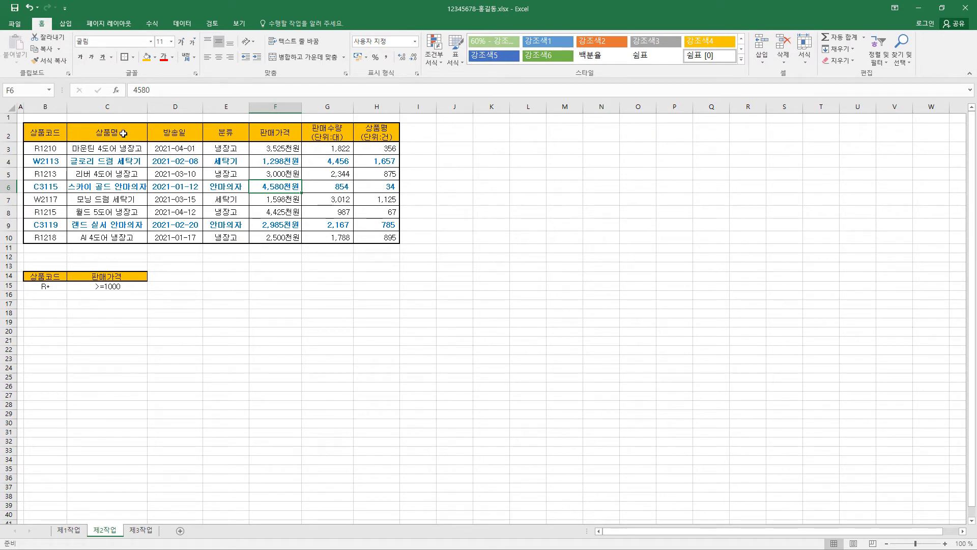
Copy the 상품명, 방송일, 판매가격 and 상품평 headers from row 2 and paste them starting at B18
{"action": "left_click", "coordinate": [123, 133]}
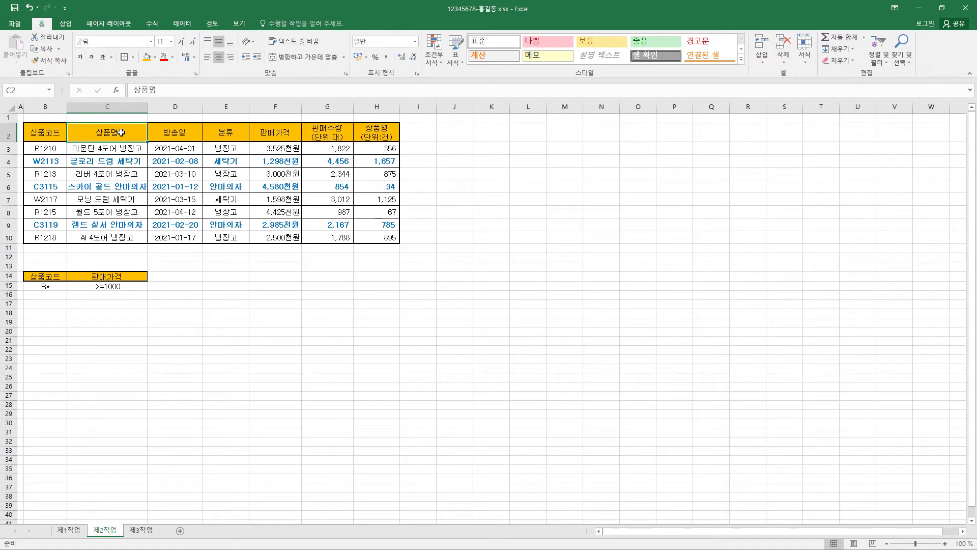
{"action": "left_click", "coordinate": [188, 133], "text": "ctrl"}
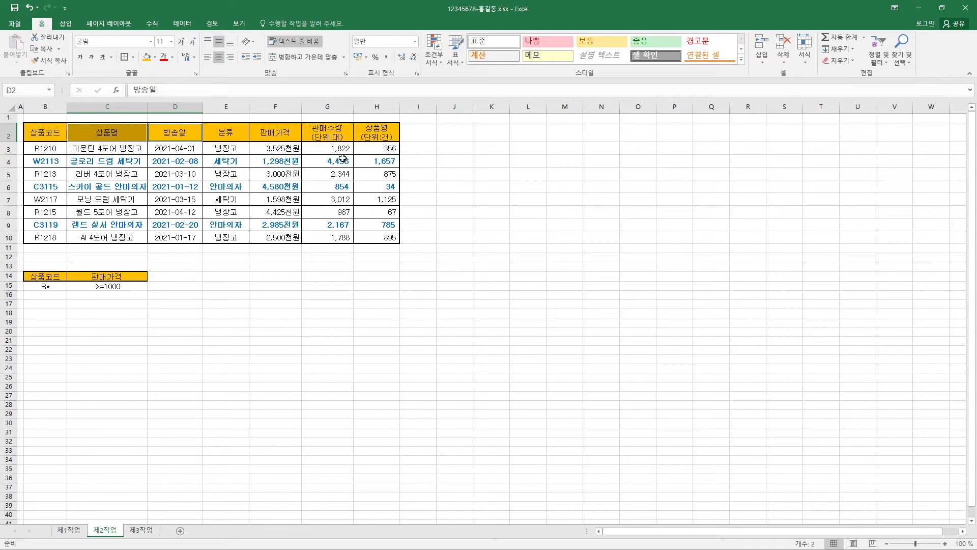
{"action": "left_click", "coordinate": [289, 133], "text": "ctrl"}
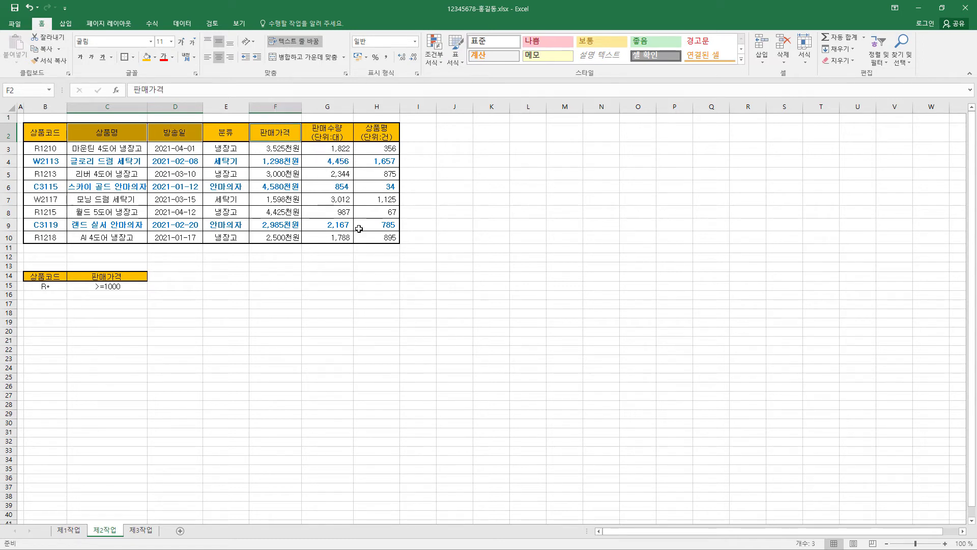
{"action": "left_click", "coordinate": [382, 136], "text": "ctrl"}
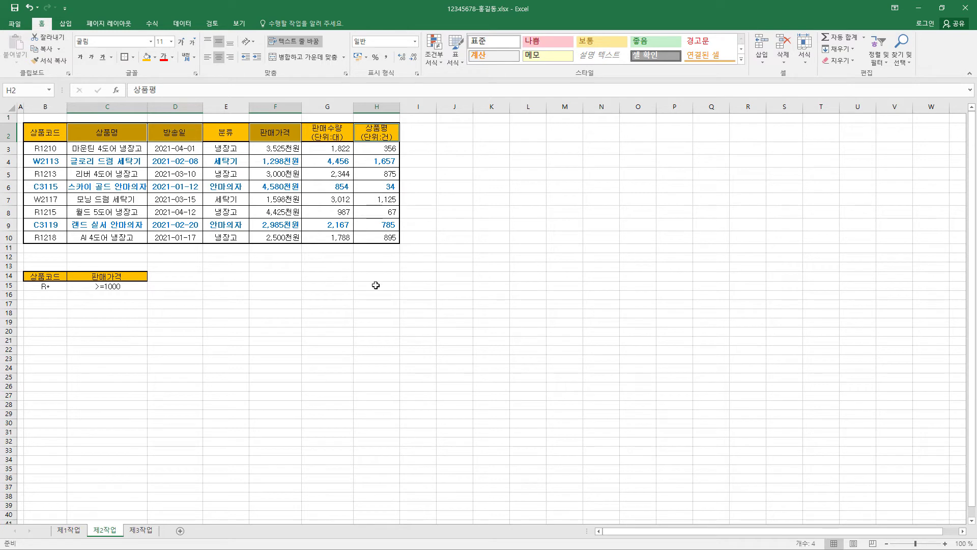
{"action": "key", "text": "ctrl+c"}
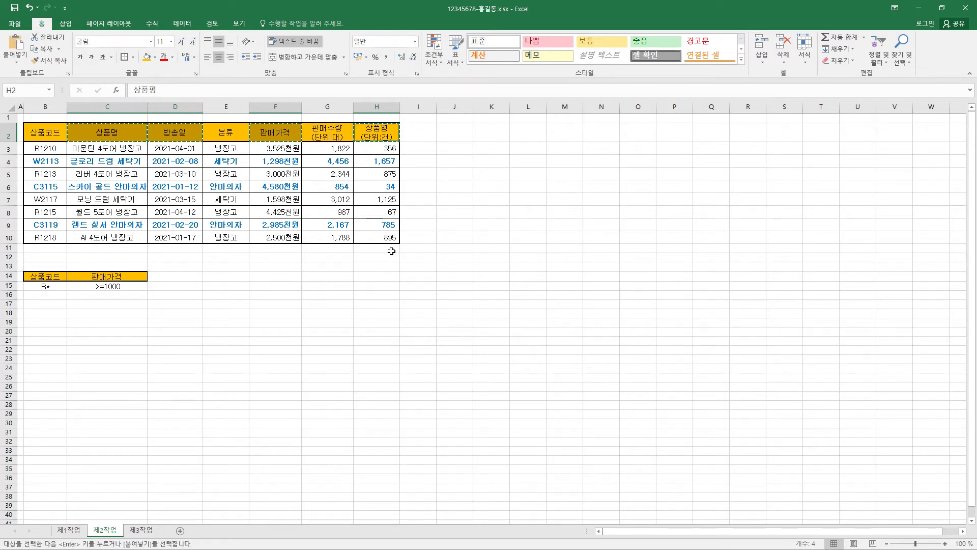
{"action": "left_click", "coordinate": [41, 314]}
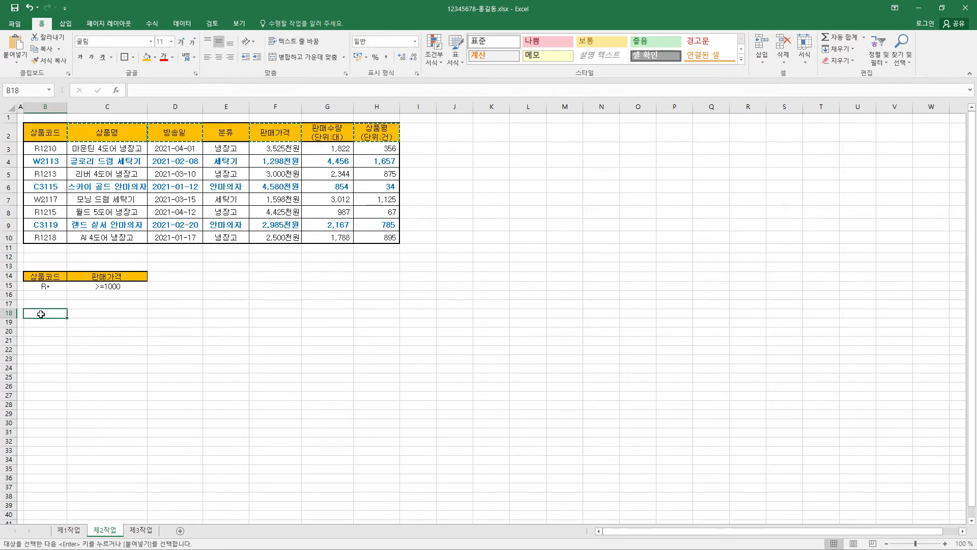
{"action": "key", "text": "ctrl+v"}
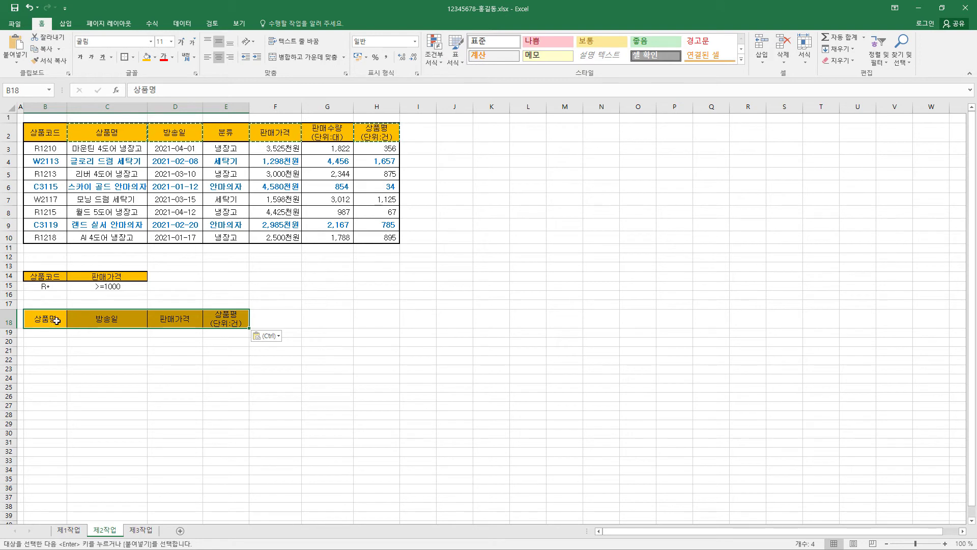
Start an advanced filter (고급 필터) that copies to another location, with $B$2:$H$10 as the list range
{"action": "left_click", "coordinate": [284, 186]}
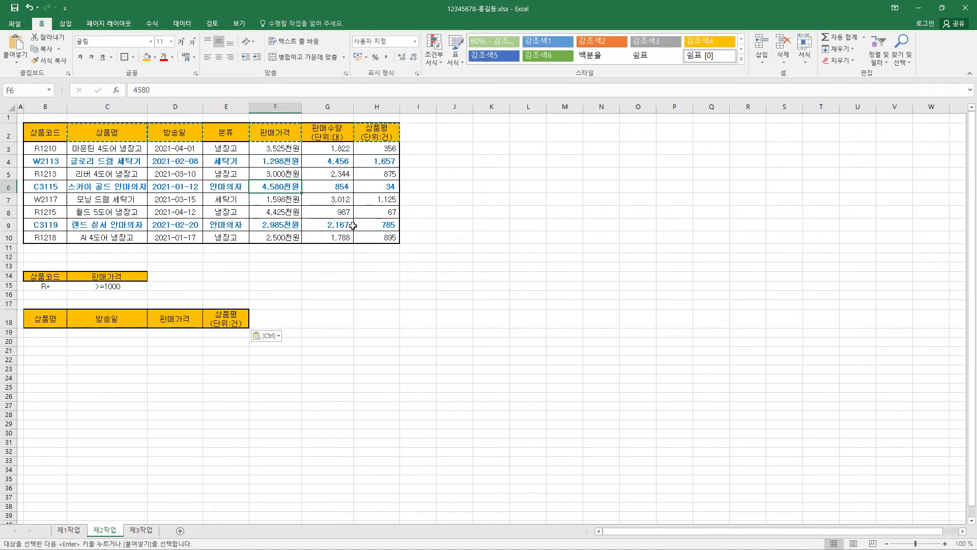
{"action": "left_click", "coordinate": [182, 23]}
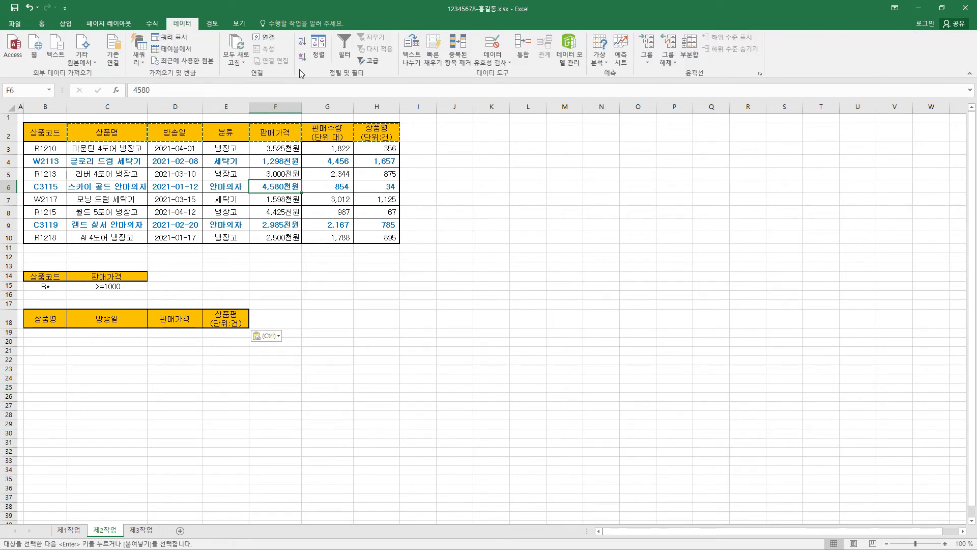
{"action": "left_click", "coordinate": [370, 62]}
{"action": "left_click_drag", "start_coordinate": [605, 155], "coordinate": [523, 140]}
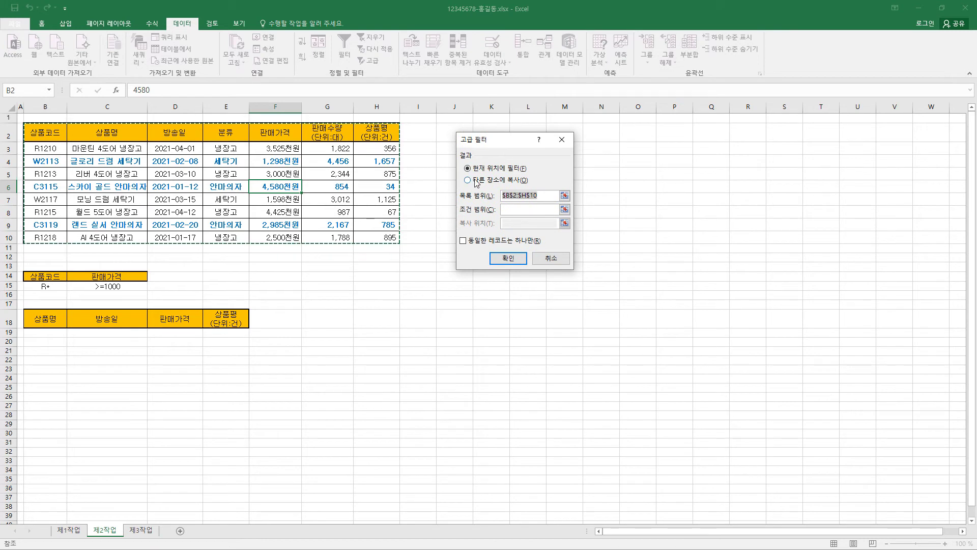
{"action": "left_click", "coordinate": [500, 180]}
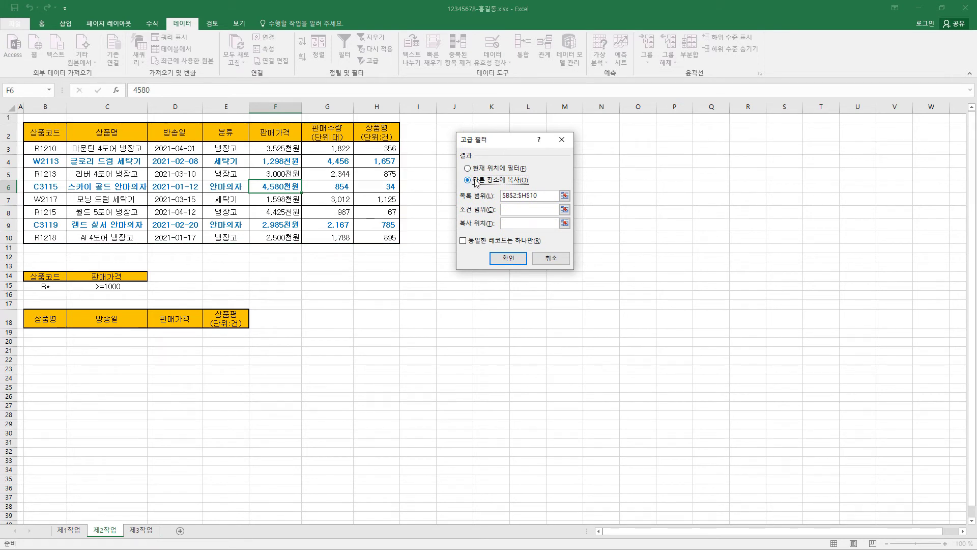
{"action": "left_click", "coordinate": [524, 224]}
{"action": "left_click", "coordinate": [545, 195]}
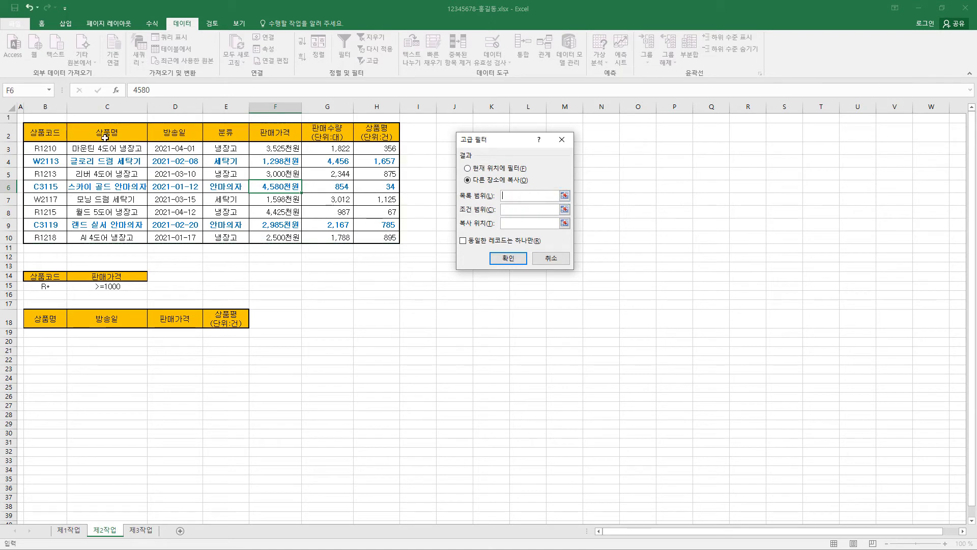
{"action": "left_click_drag", "start_coordinate": [40, 138], "coordinate": [377, 239]}
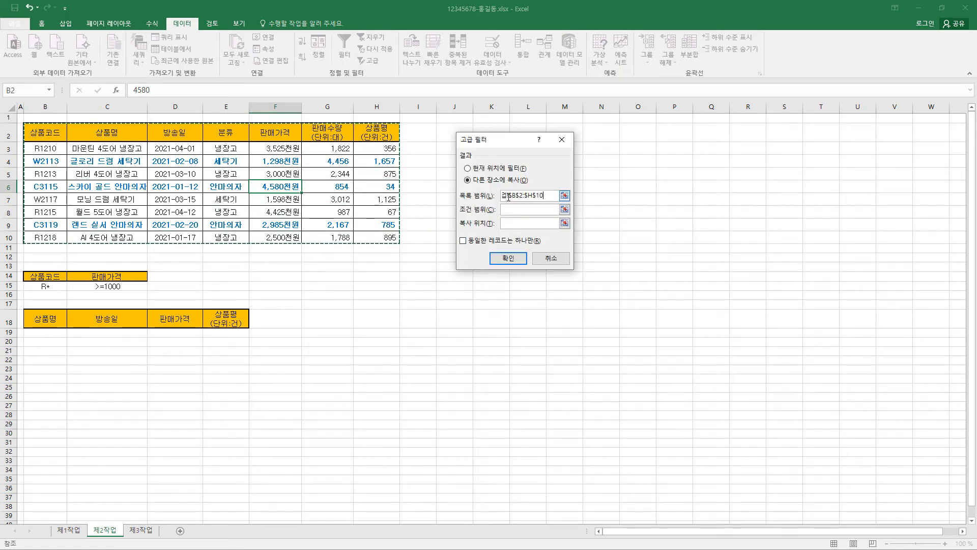
{"action": "left_click_drag", "start_coordinate": [507, 196], "coordinate": [527, 195]}
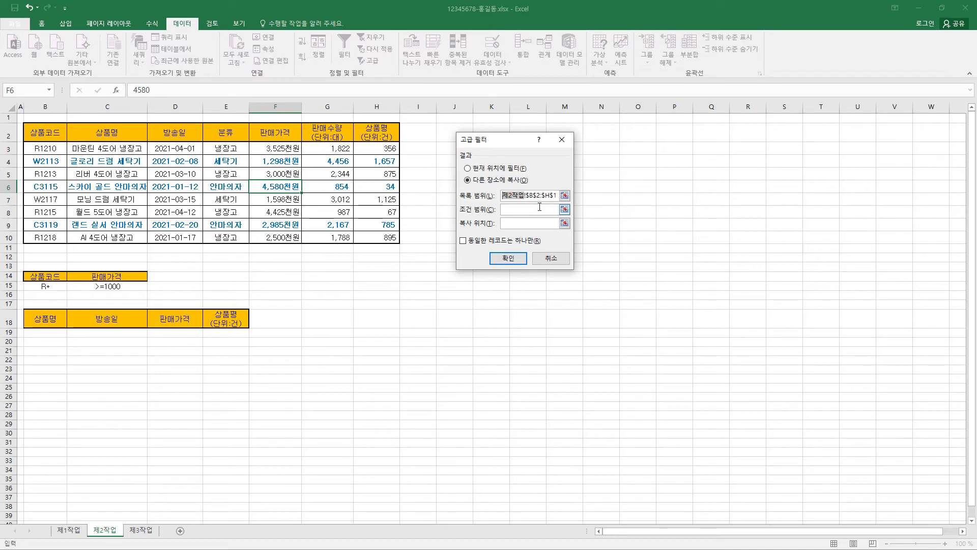
{"action": "key", "text": "Delete"}
{"action": "key", "text": "Delete"}
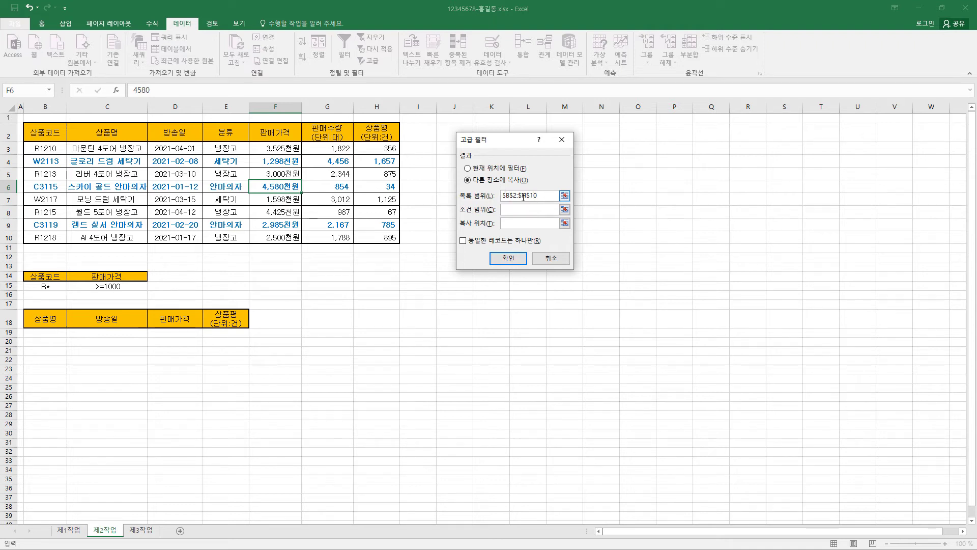
Set the criteria range to B14:C15 and the copy destination to B18:E18, and run the advanced filter
{"action": "left_click", "coordinate": [508, 209]}
{"action": "left_click_drag", "start_coordinate": [43, 278], "coordinate": [118, 288]}
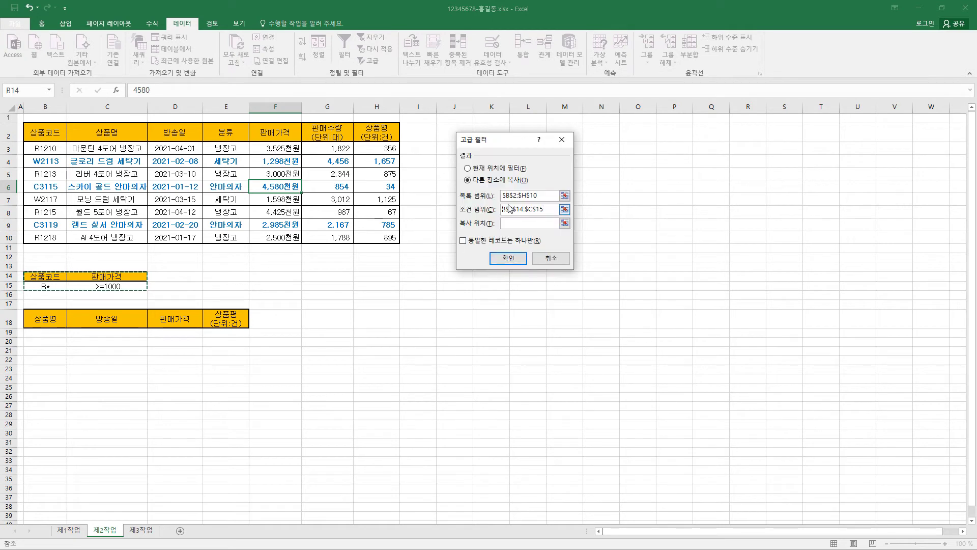
{"action": "left_click", "coordinate": [526, 223]}
{"action": "left_click", "coordinate": [525, 224]}
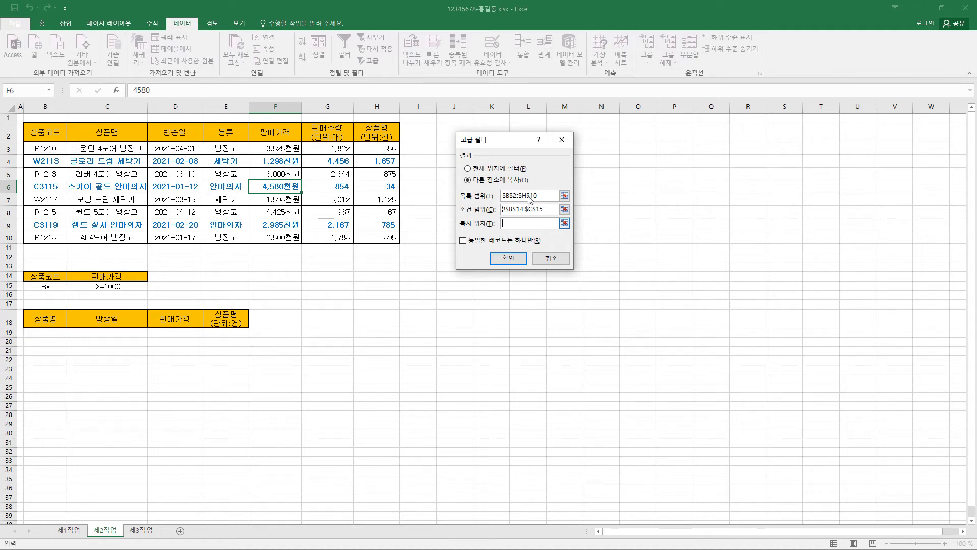
{"action": "left_click", "coordinate": [48, 322]}
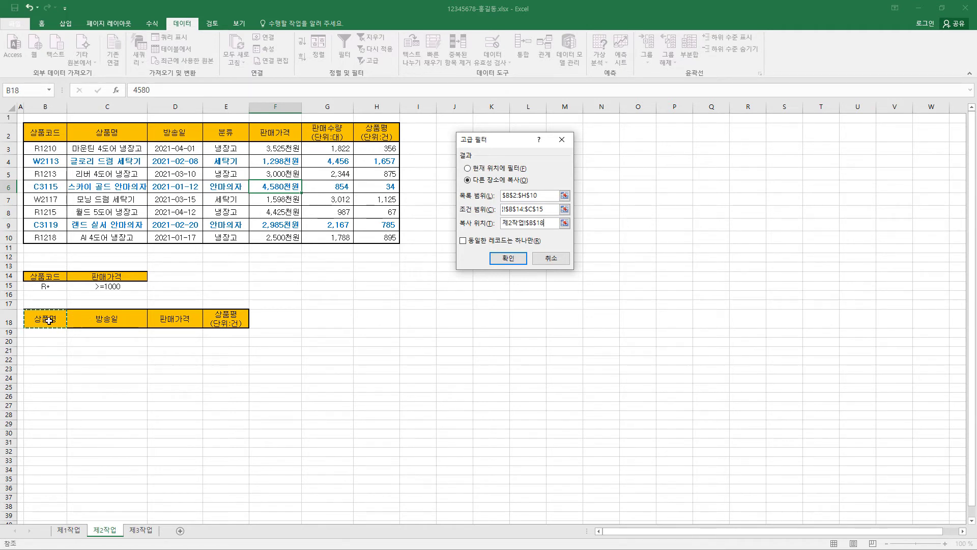
{"action": "left_click_drag", "start_coordinate": [49, 321], "coordinate": [217, 319]}
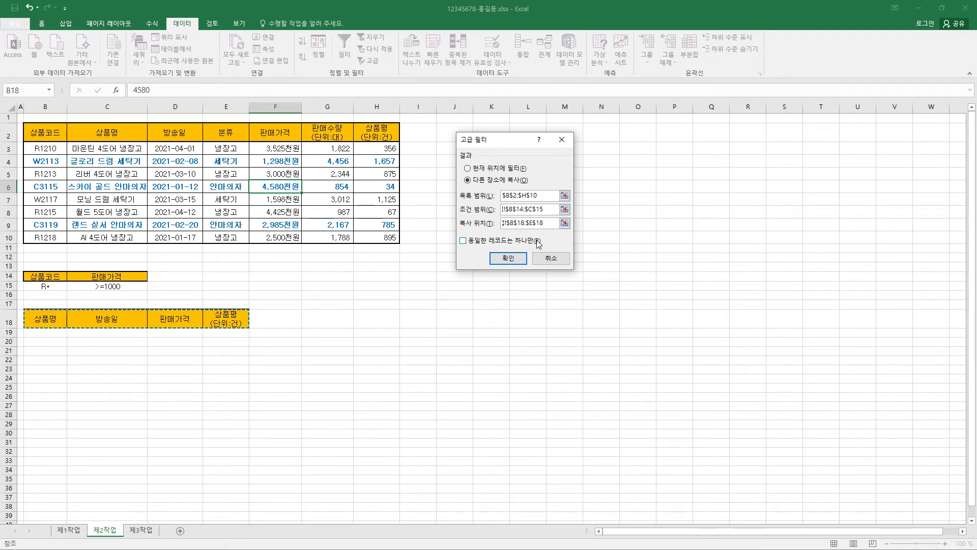
{"action": "left_click", "coordinate": [509, 258]}
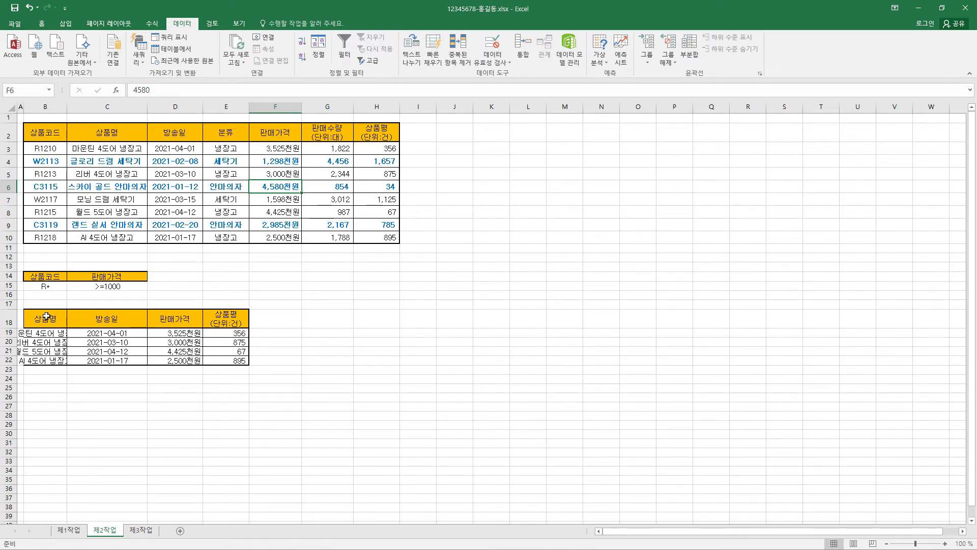
Remove the fill colour from the filtered result range B18:E22
{"action": "left_click_drag", "start_coordinate": [45, 316], "coordinate": [226, 363]}
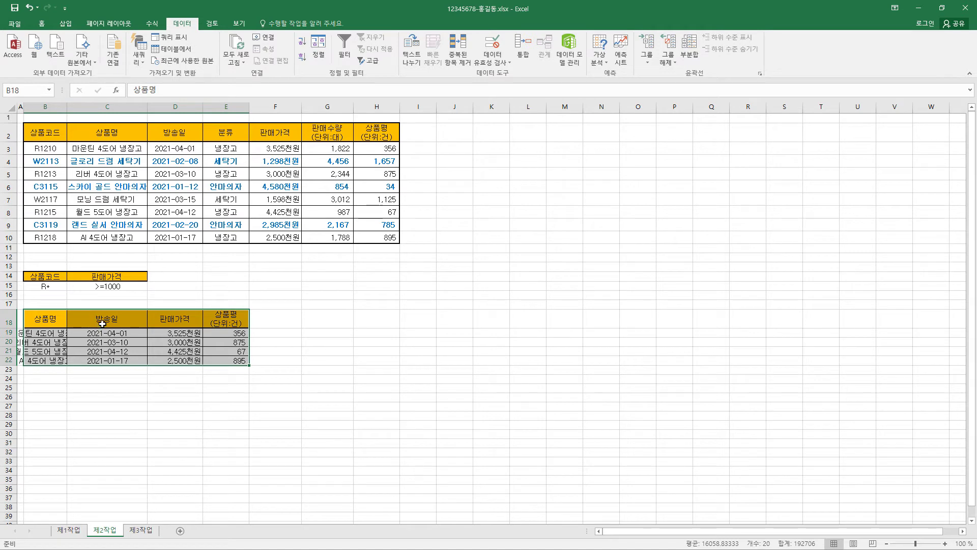
{"action": "left_click", "coordinate": [41, 23]}
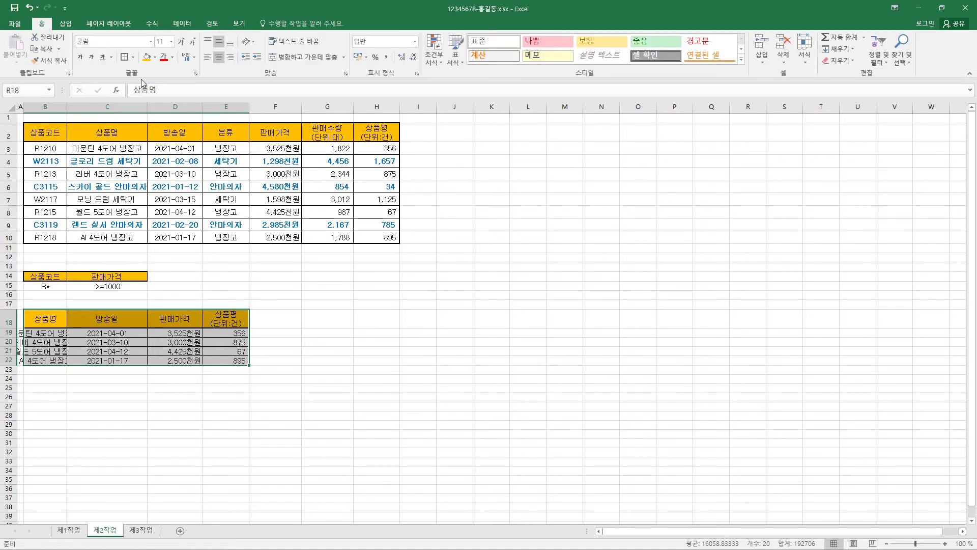
{"action": "left_click", "coordinate": [154, 58]}
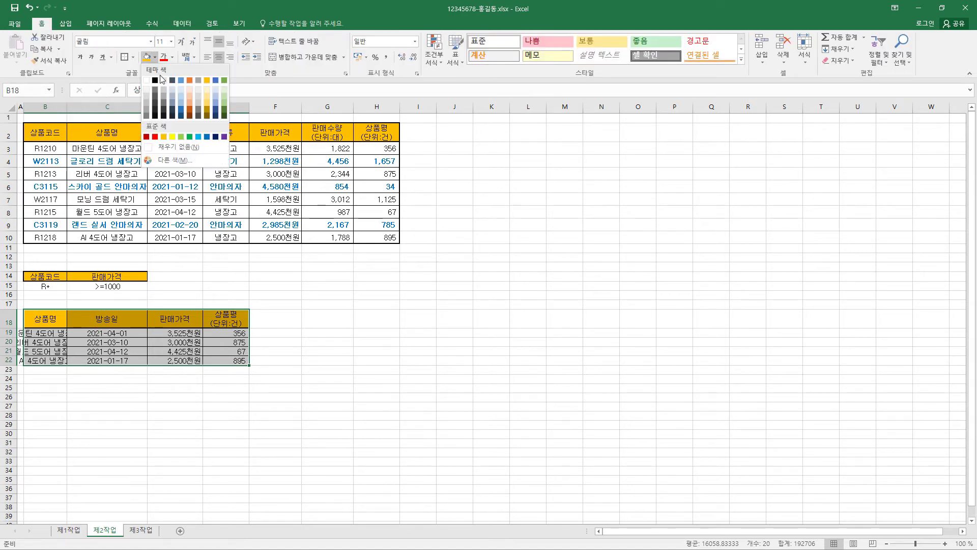
{"action": "left_click", "coordinate": [174, 147]}
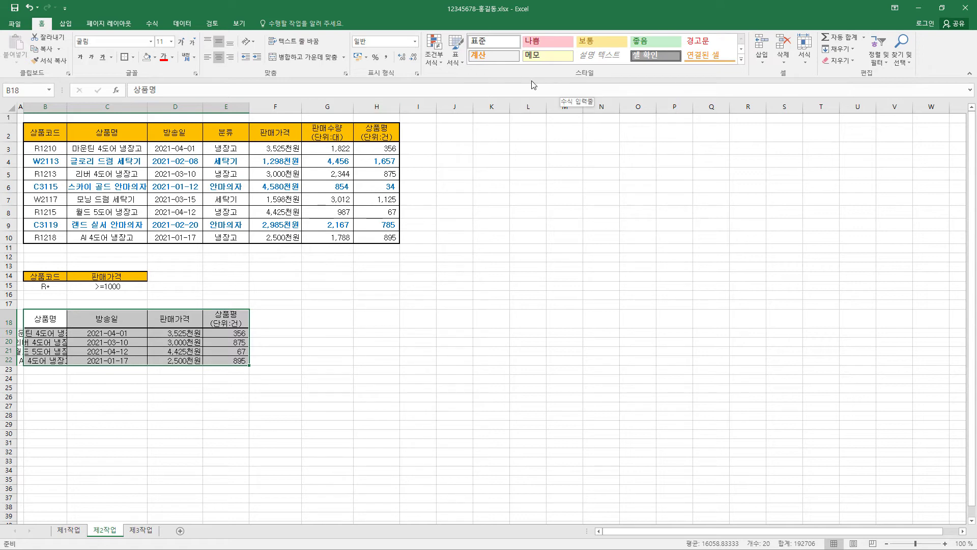
Format B18:E22 as a table with headers in the green style from the first 보통 row, and turn off its filter buttons
{"action": "left_click", "coordinate": [462, 66]}
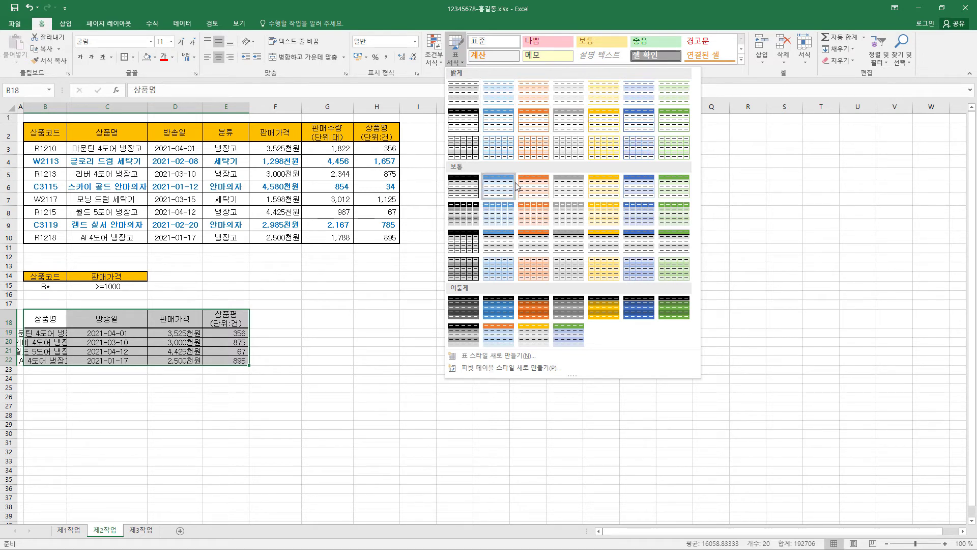
{"action": "left_click", "coordinate": [669, 191]}
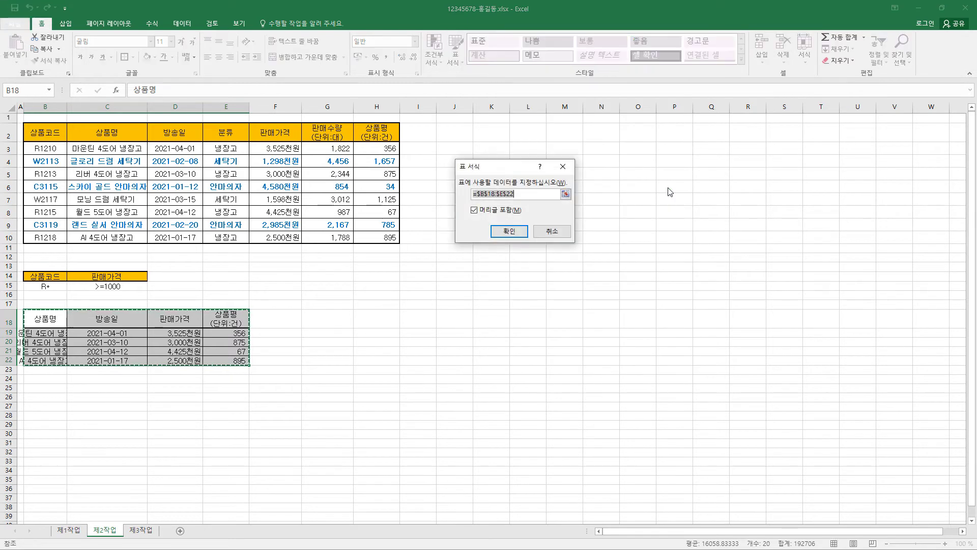
{"action": "left_click_drag", "start_coordinate": [513, 168], "coordinate": [318, 294]}
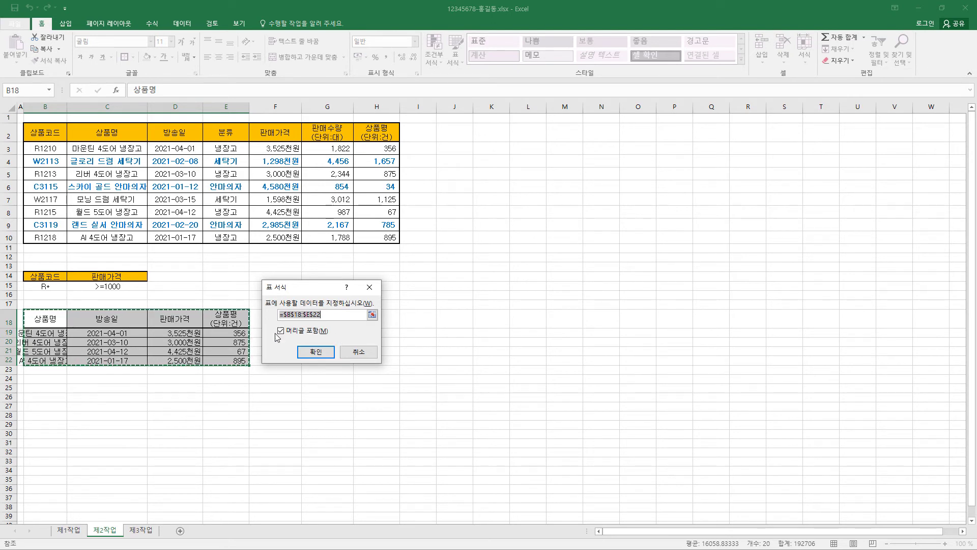
{"action": "left_click", "coordinate": [316, 352]}
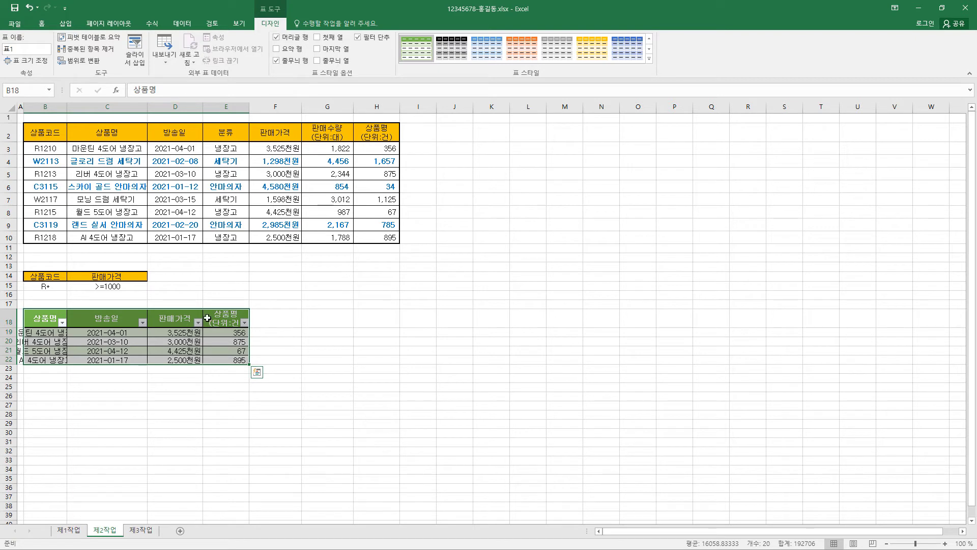
{"action": "left_click", "coordinate": [359, 41]}
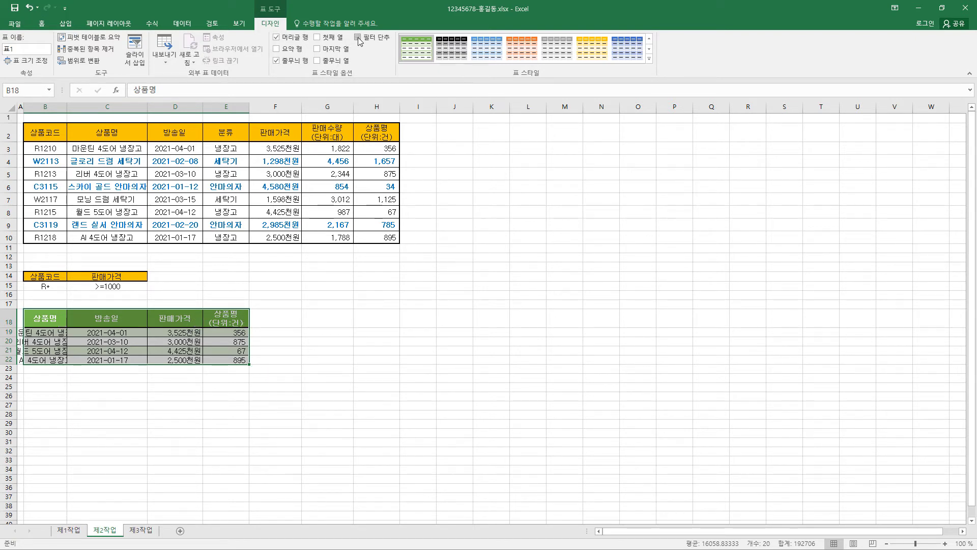
Turn the filter buttons of the B18:E22 table back on and make column B slightly wider
{"action": "left_click", "coordinate": [359, 40]}
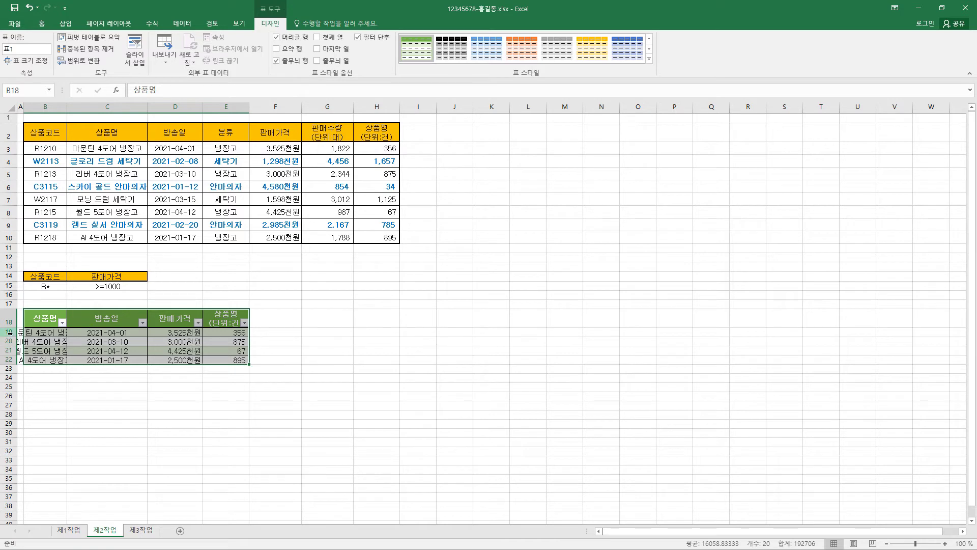
{"action": "left_click", "coordinate": [45, 320]}
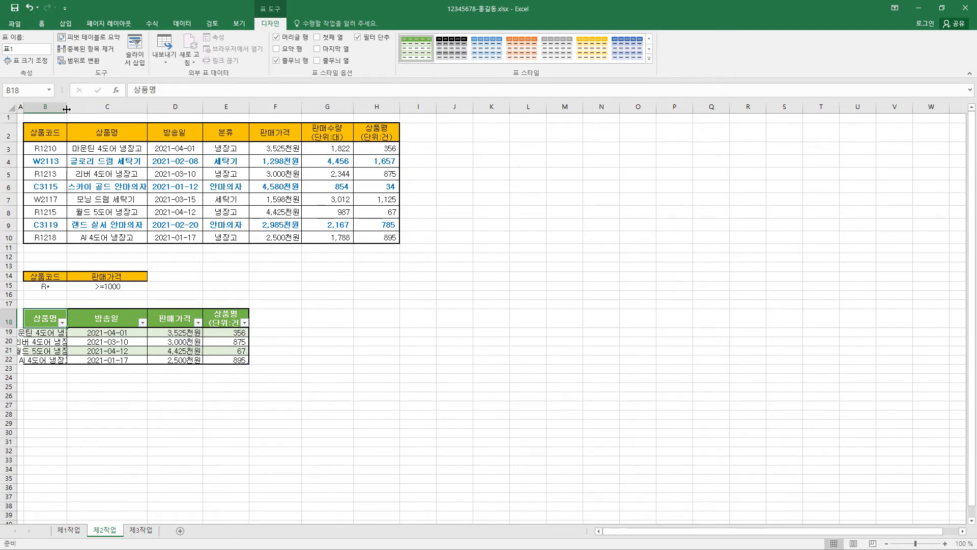
{"action": "left_click_drag", "start_coordinate": [66, 109], "coordinate": [109, 109]}
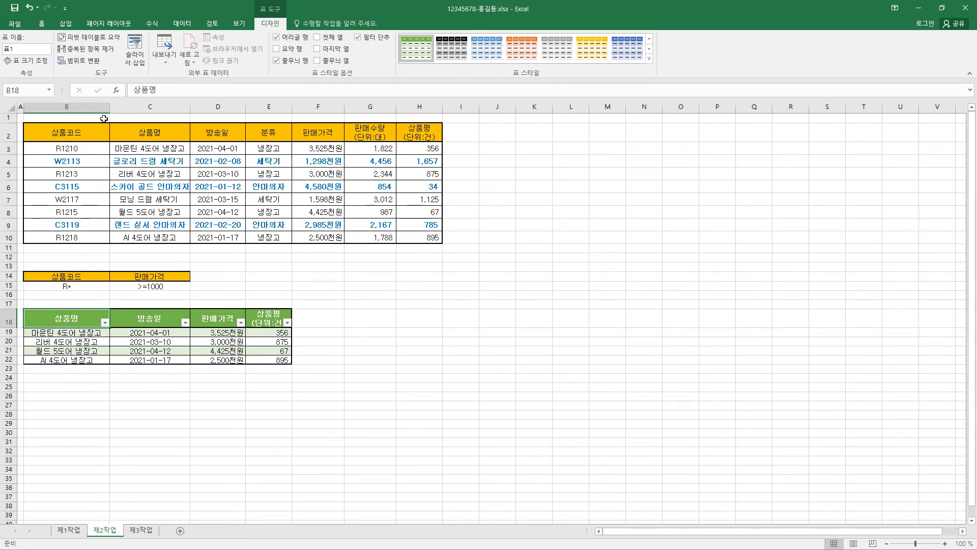
{"action": "left_click_drag", "start_coordinate": [110, 107], "coordinate": [71, 109]}
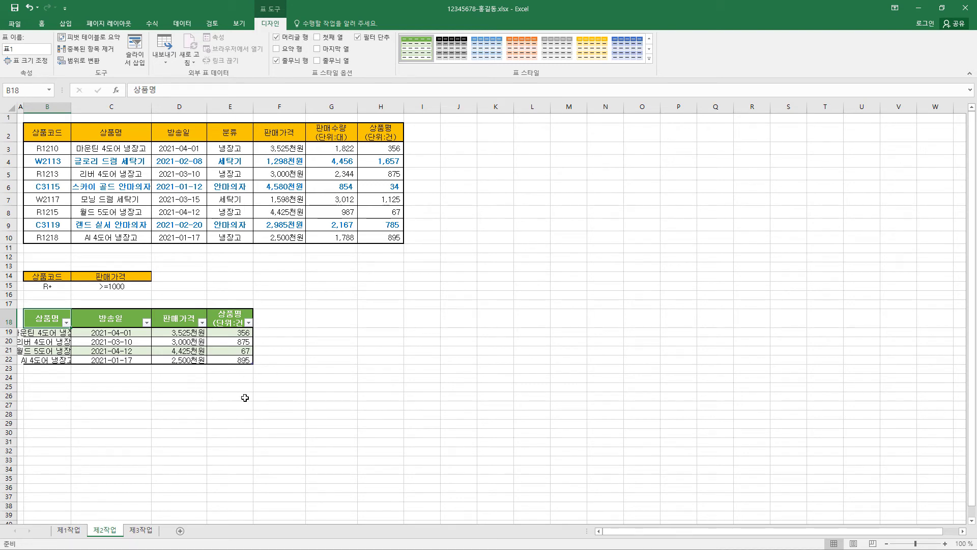
Create a pivot table from 제1작업!$B$4:$H$12 in the existing sheet 제3작업 at cell B2
{"action": "left_click", "coordinate": [70, 531]}
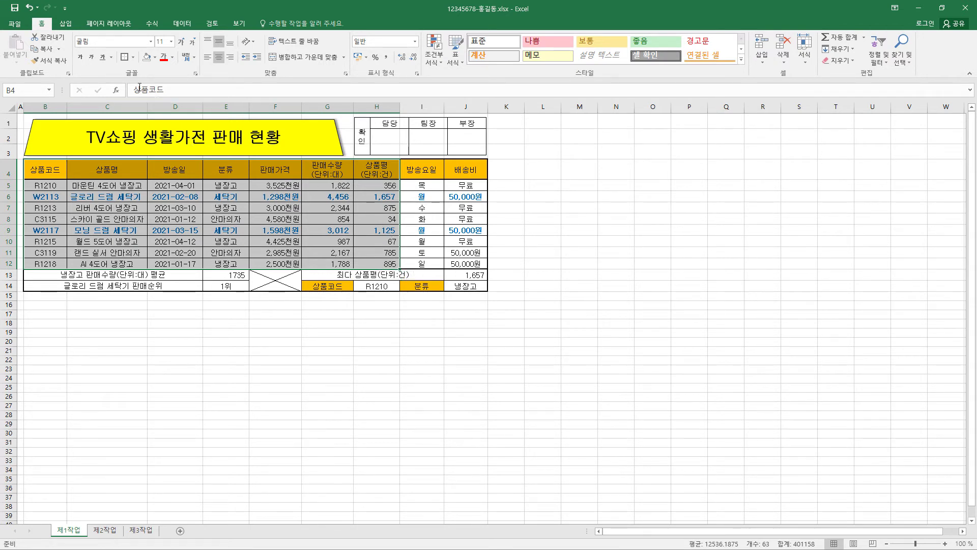
{"action": "left_click", "coordinate": [68, 24]}
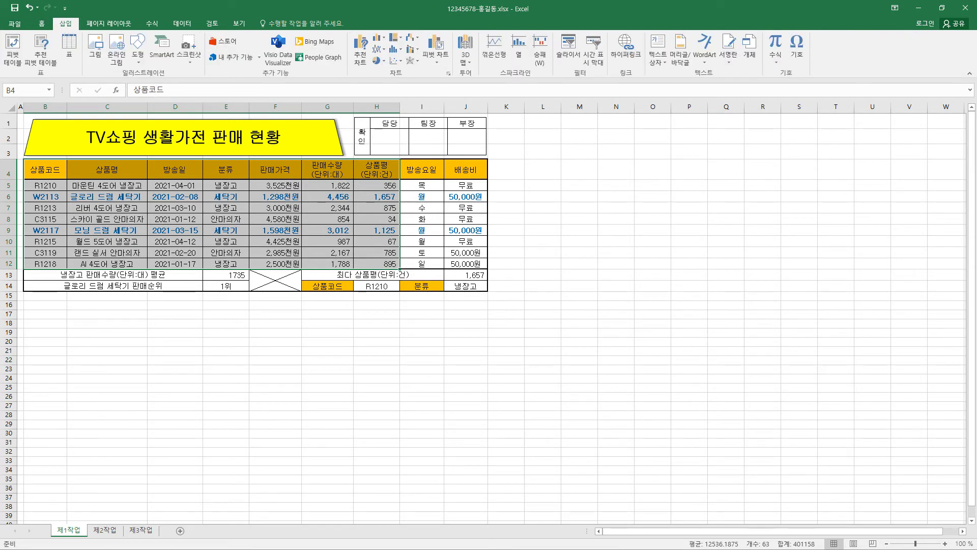
{"action": "left_click", "coordinate": [14, 55]}
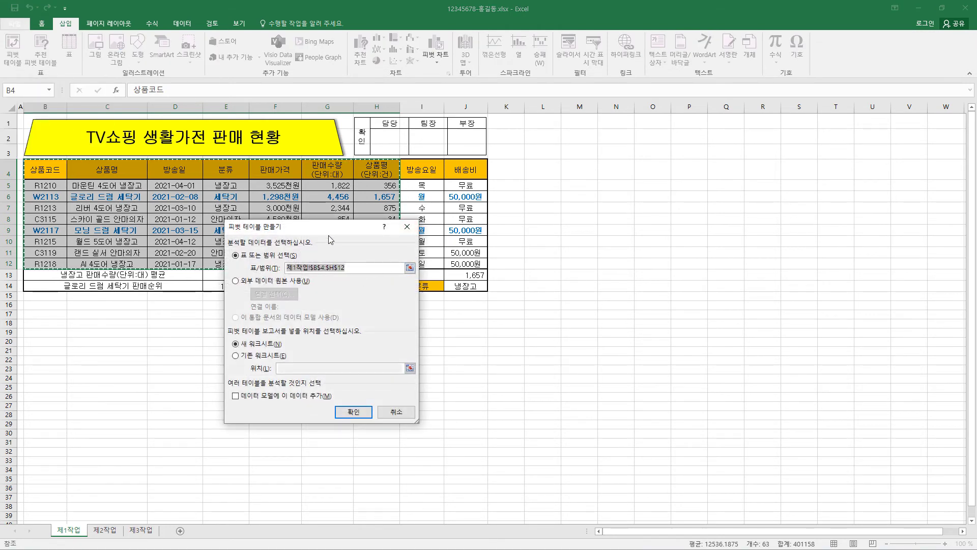
{"action": "left_click_drag", "start_coordinate": [329, 233], "coordinate": [437, 199]}
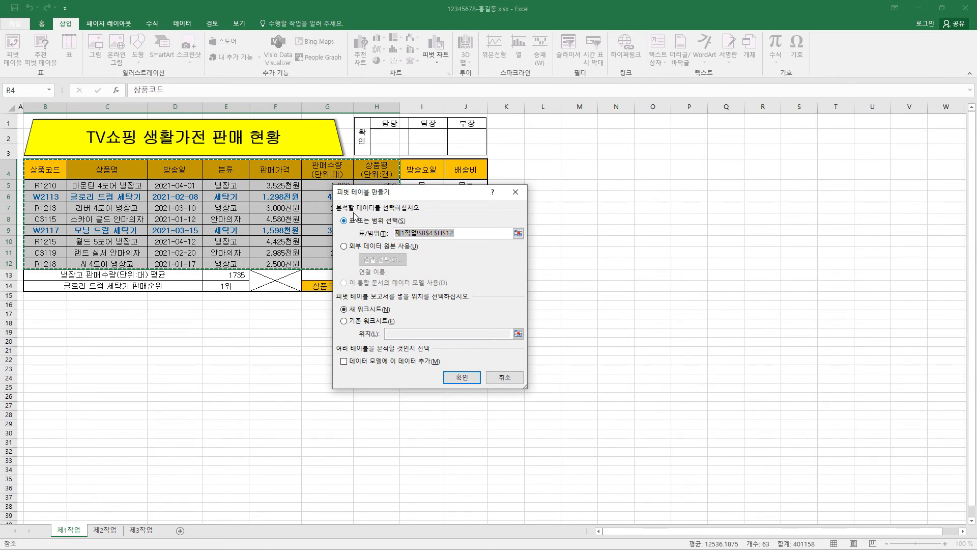
{"action": "left_click", "coordinate": [346, 321]}
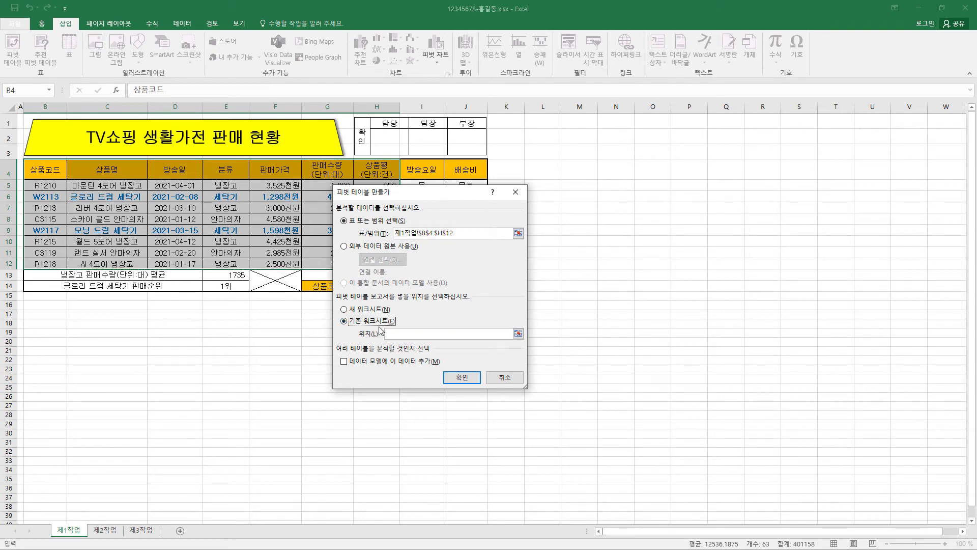
{"action": "left_click", "coordinate": [398, 333]}
{"action": "left_click", "coordinate": [136, 530]}
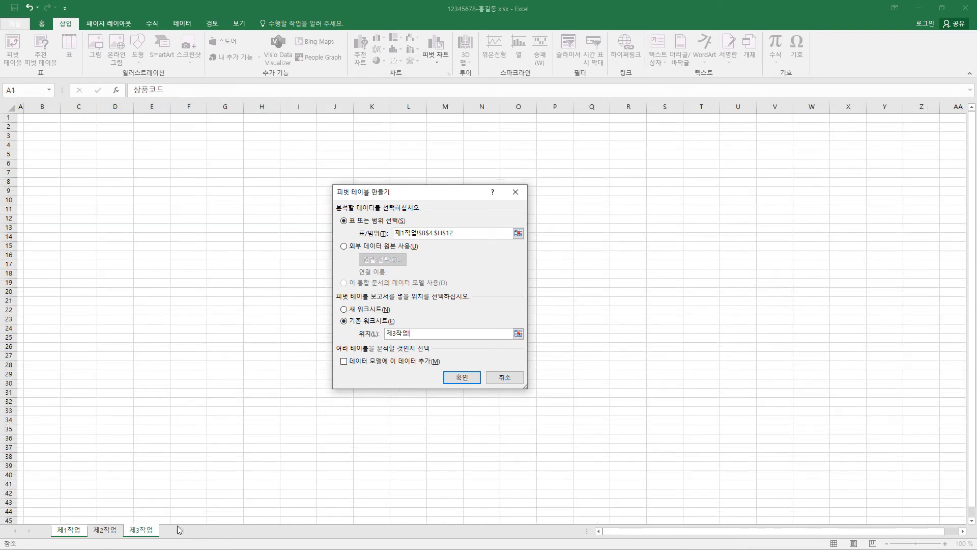
{"action": "left_click", "coordinate": [45, 128]}
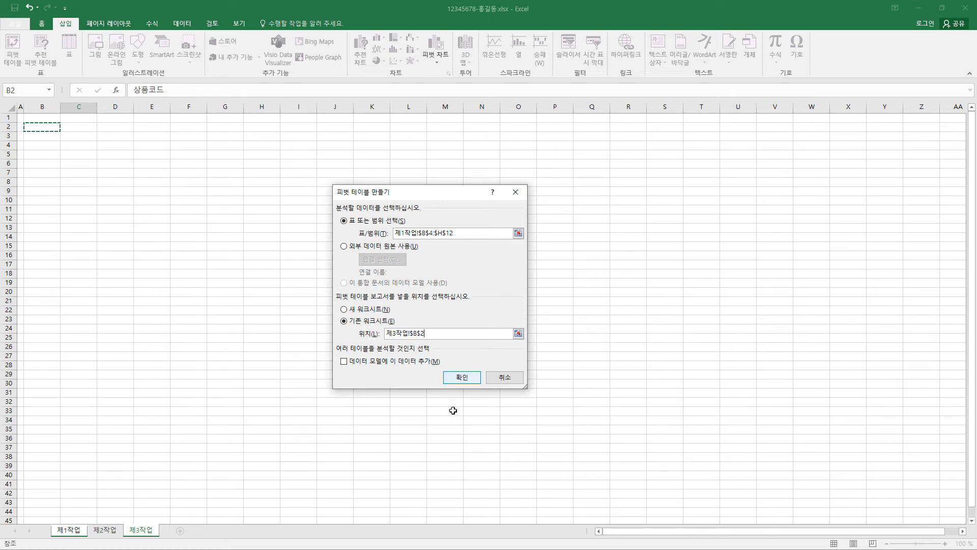
{"action": "left_click", "coordinate": [462, 377]}
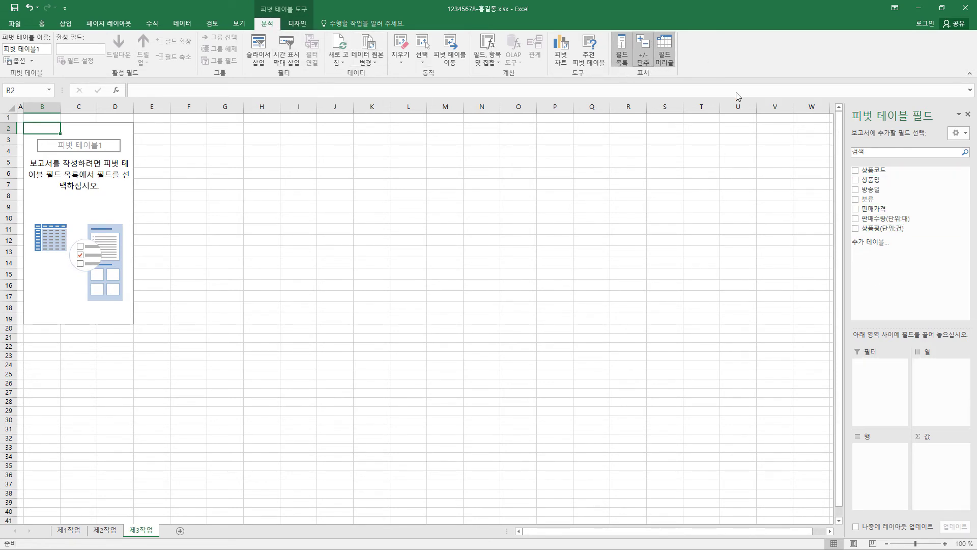
Lay out the pivot table with 방송일 as rows, 분류 as columns, and 상품명 and 판매수량(단위:대) as values
{"action": "left_click", "coordinate": [618, 54]}
{"action": "left_click", "coordinate": [618, 55]}
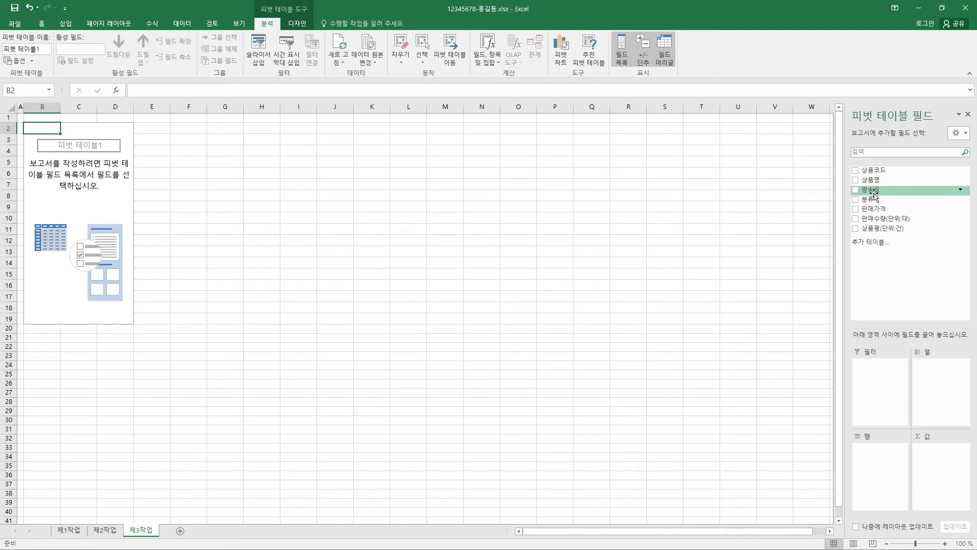
{"action": "left_click_drag", "start_coordinate": [873, 195], "coordinate": [881, 466]}
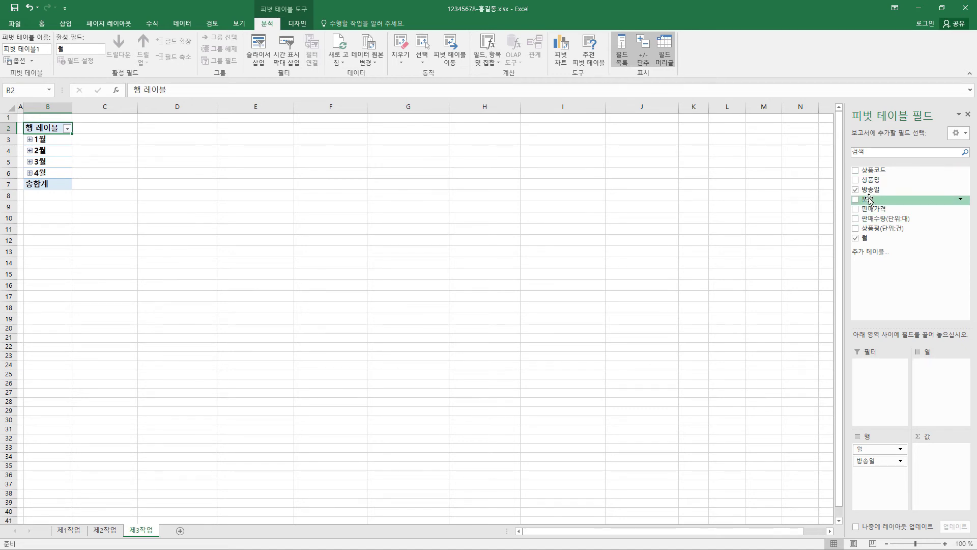
{"action": "left_click_drag", "start_coordinate": [870, 199], "coordinate": [942, 371]}
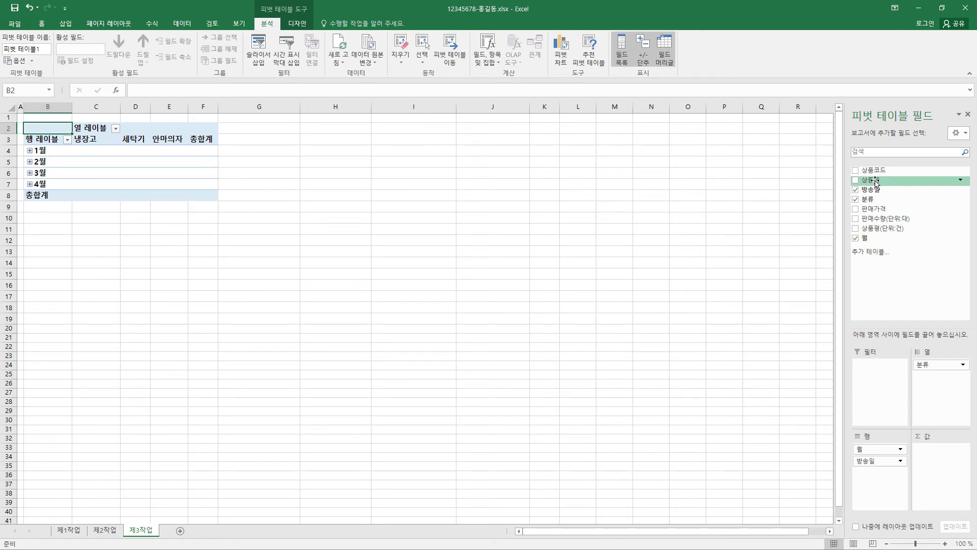
{"action": "left_click_drag", "start_coordinate": [875, 185], "coordinate": [952, 458]}
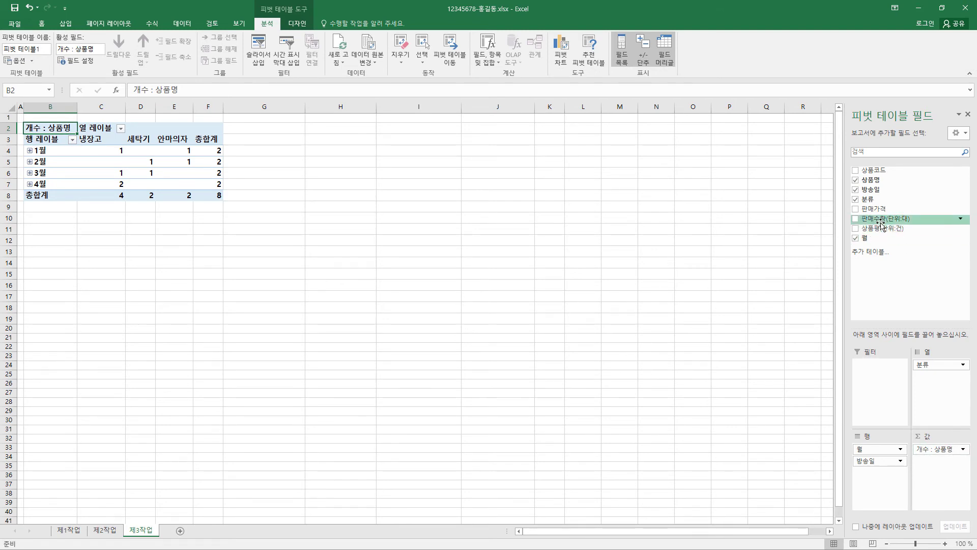
{"action": "left_click_drag", "start_coordinate": [883, 222], "coordinate": [940, 473]}
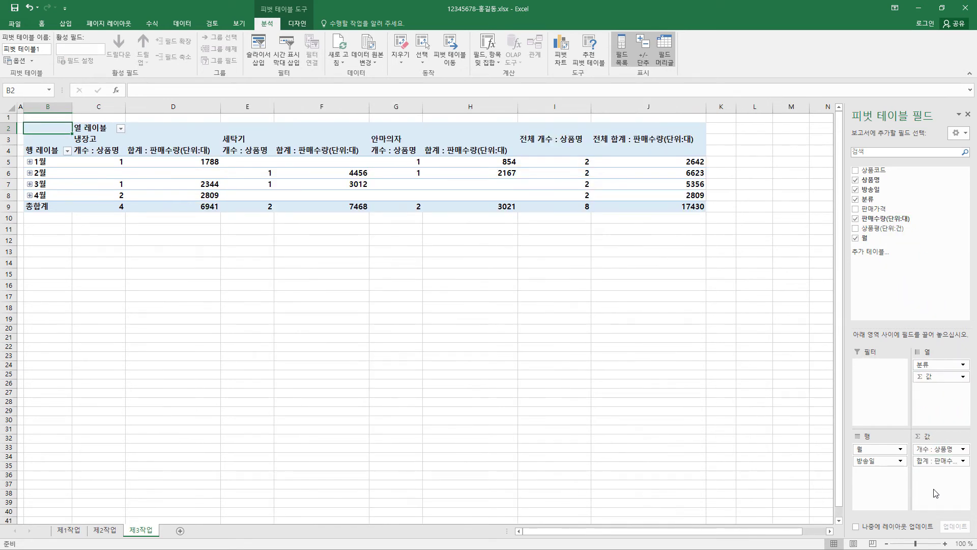
Summarise the 판매수량 value field by 평균 and name it 평균 : 판매수량(단위:대)
{"action": "left_click", "coordinate": [936, 460]}
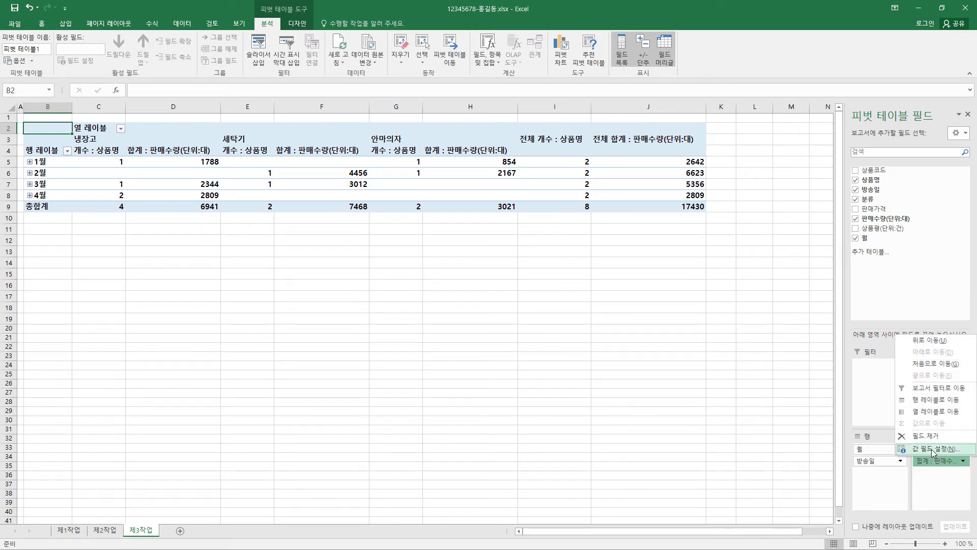
{"action": "left_click", "coordinate": [934, 450]}
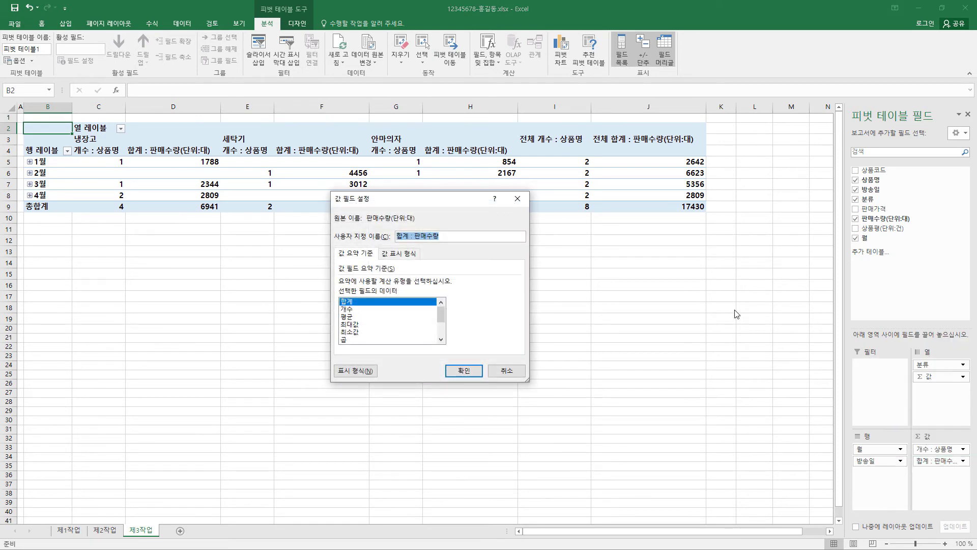
{"action": "left_click", "coordinate": [352, 317]}
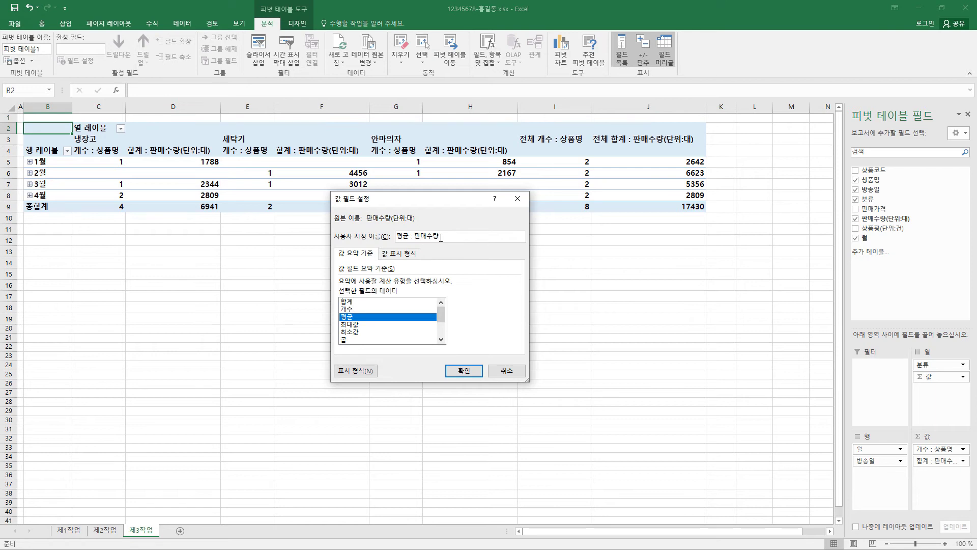
{"action": "type", "text": "위:대"}
Give the average 판매수량 field the 숫자 format with 0 decimal places and a thousands separator
{"action": "left_click", "coordinate": [366, 371]}
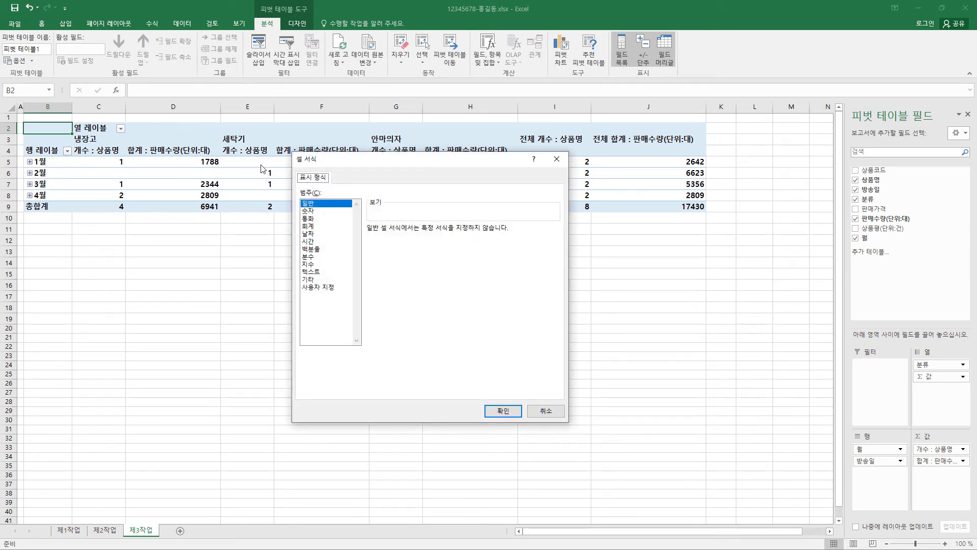
{"action": "left_click", "coordinate": [314, 210]}
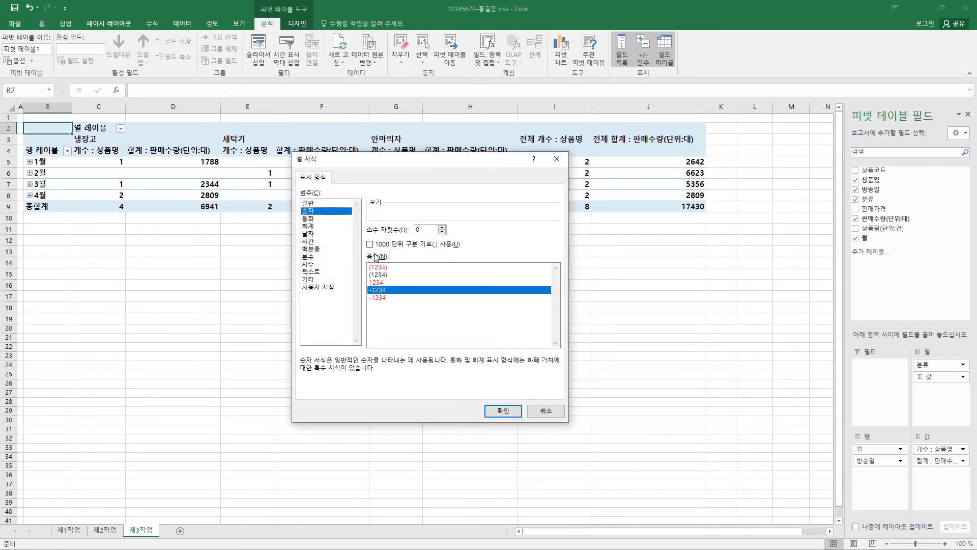
{"action": "left_click", "coordinate": [375, 247]}
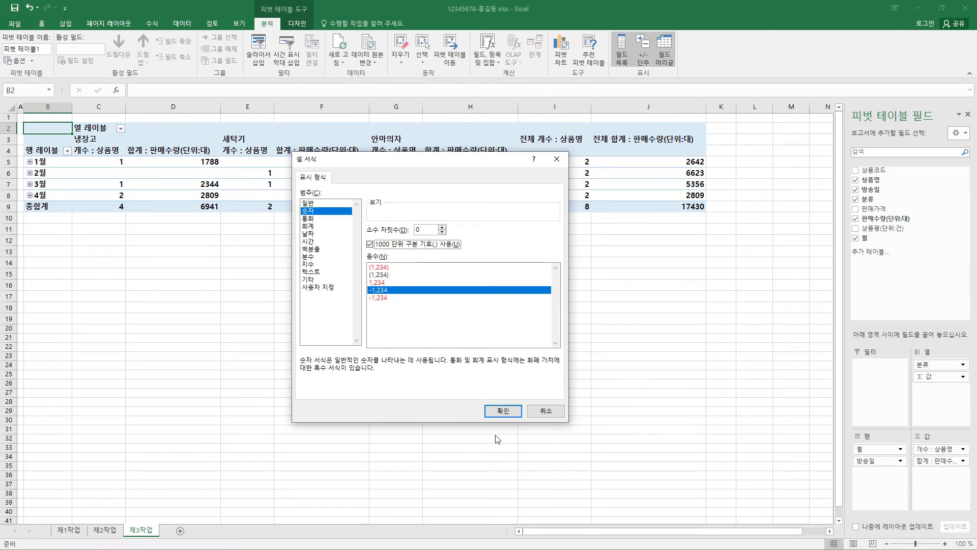
{"action": "left_click", "coordinate": [513, 414]}
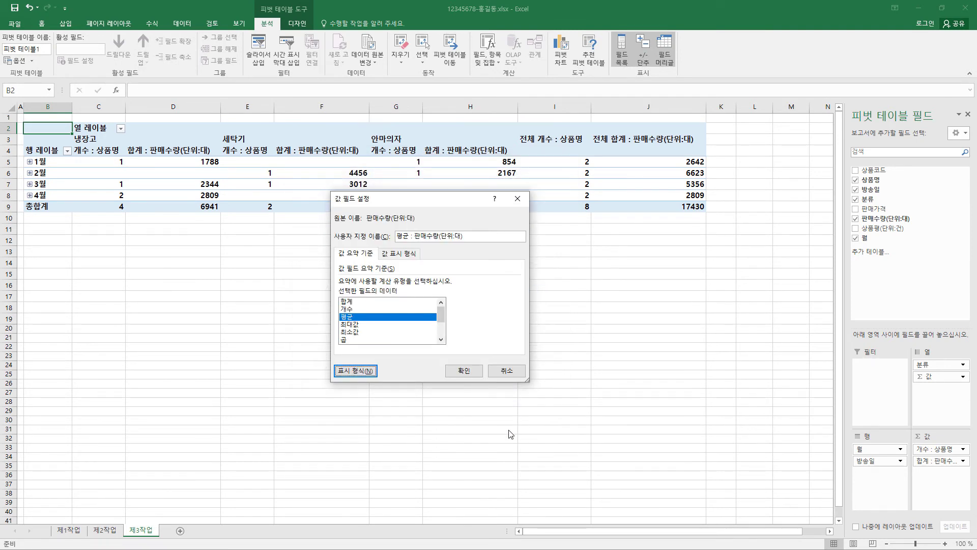
{"action": "left_click", "coordinate": [469, 372]}
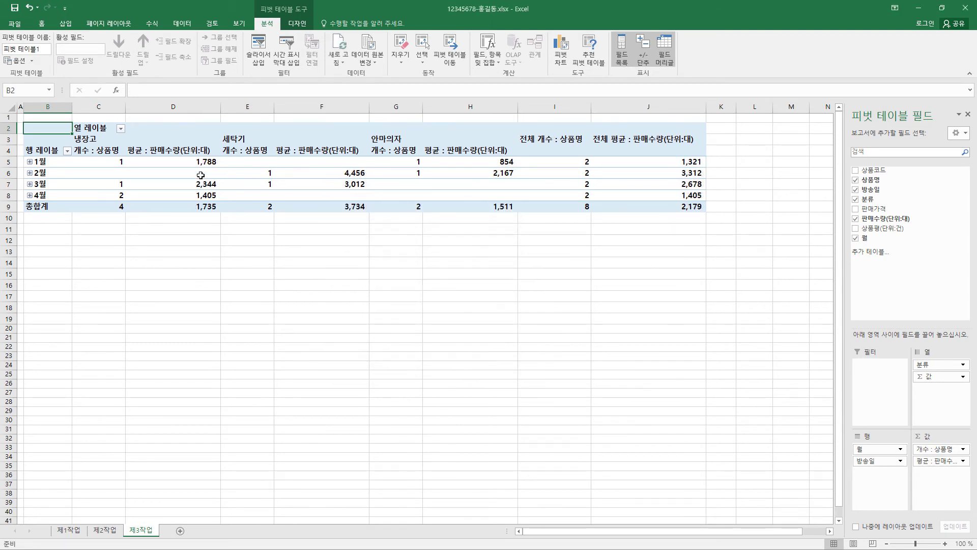
Rename the pivot table's row label in B4 to 방송일 and its column label in C2 to 분류
{"action": "mouse_move", "coordinate": [217, 185]}
{"action": "left_click", "coordinate": [53, 151]}
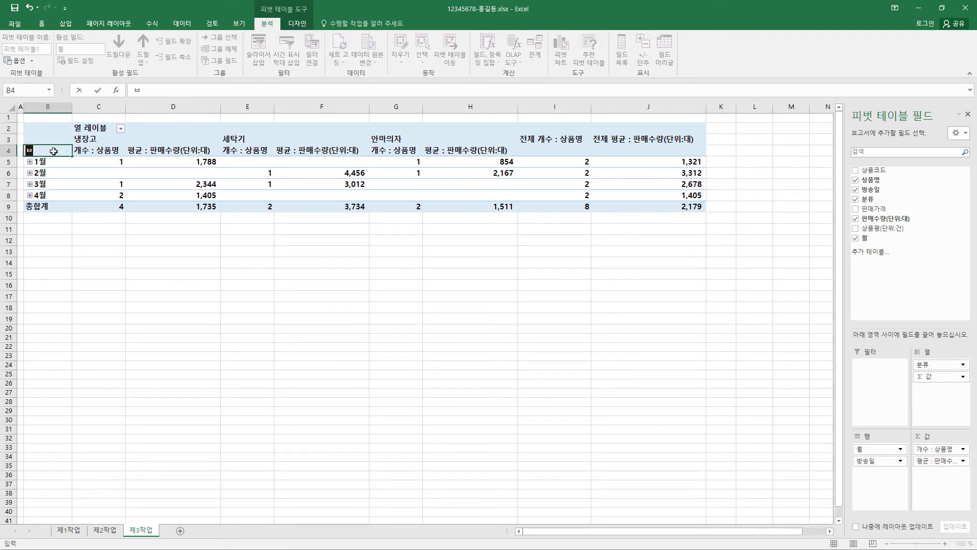
{"action": "type", "text": "방송일"}
{"action": "left_click", "coordinate": [100, 127]}
{"action": "type", "text": "분류"}
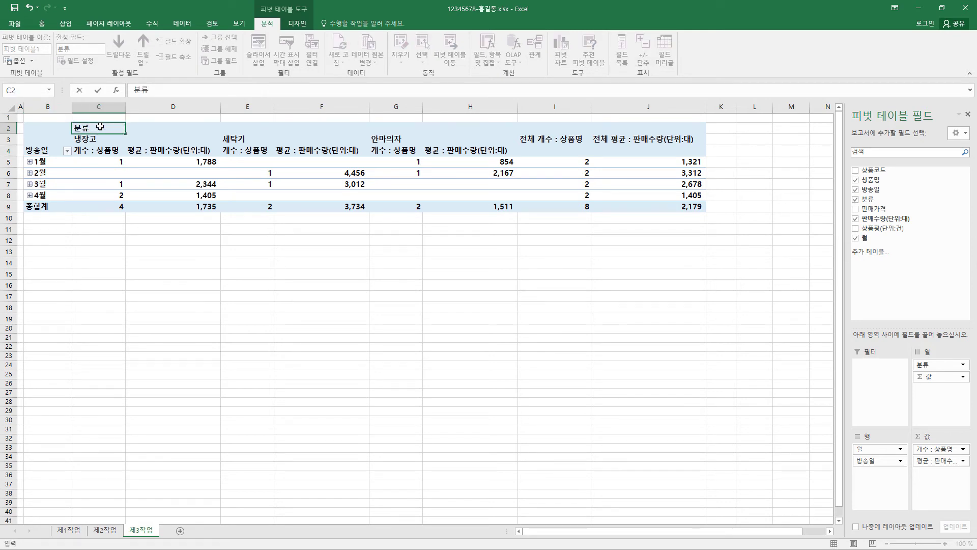
{"action": "key", "text": "Return"}
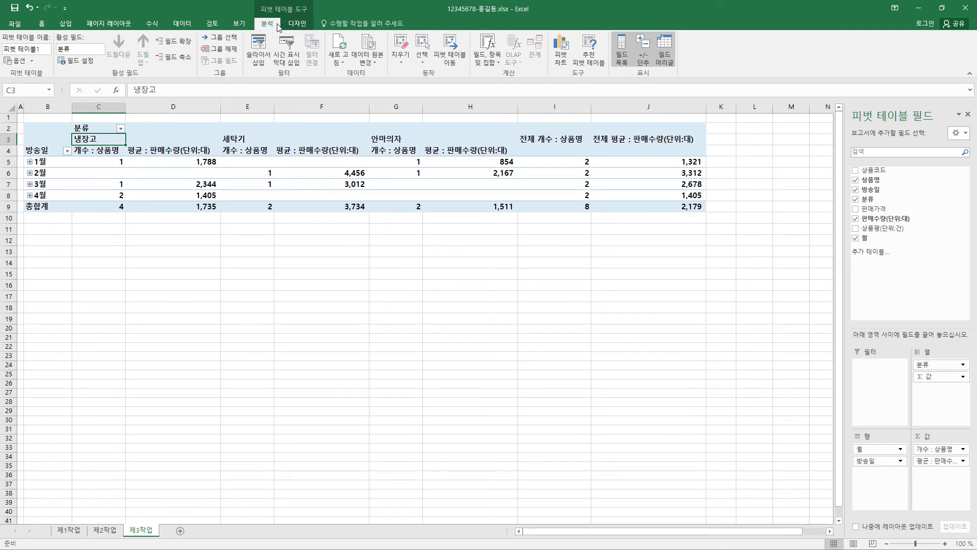
Set the pivot table options to merge and centre labelled cells, show ** in empty cells, and hide row grand totals
{"action": "left_click", "coordinate": [22, 65]}
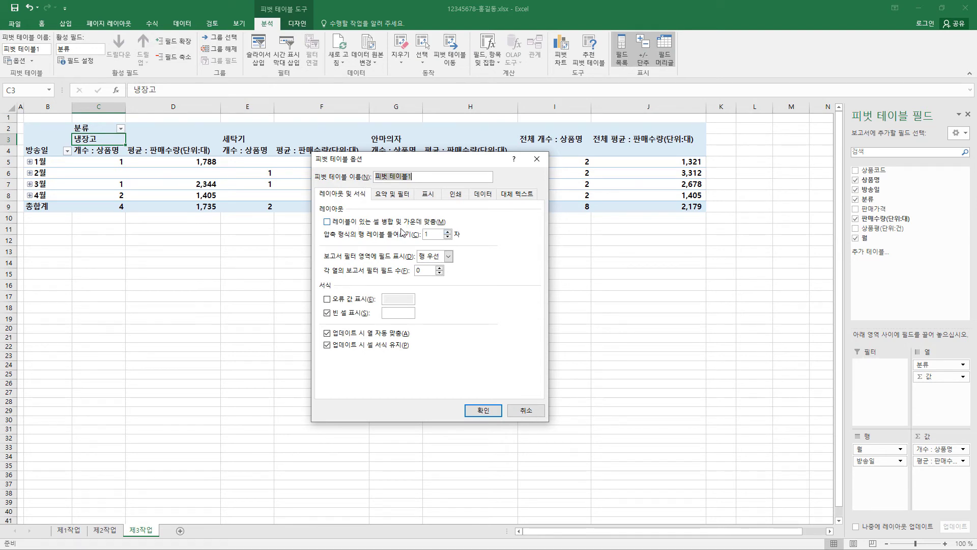
{"action": "left_click", "coordinate": [328, 224]}
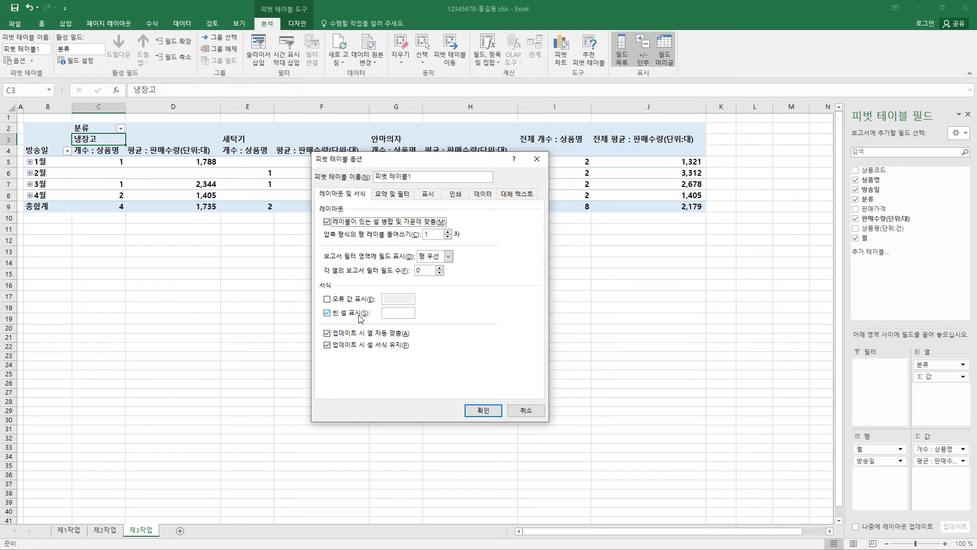
{"action": "left_click", "coordinate": [392, 313]}
{"action": "left_click", "coordinate": [398, 197]}
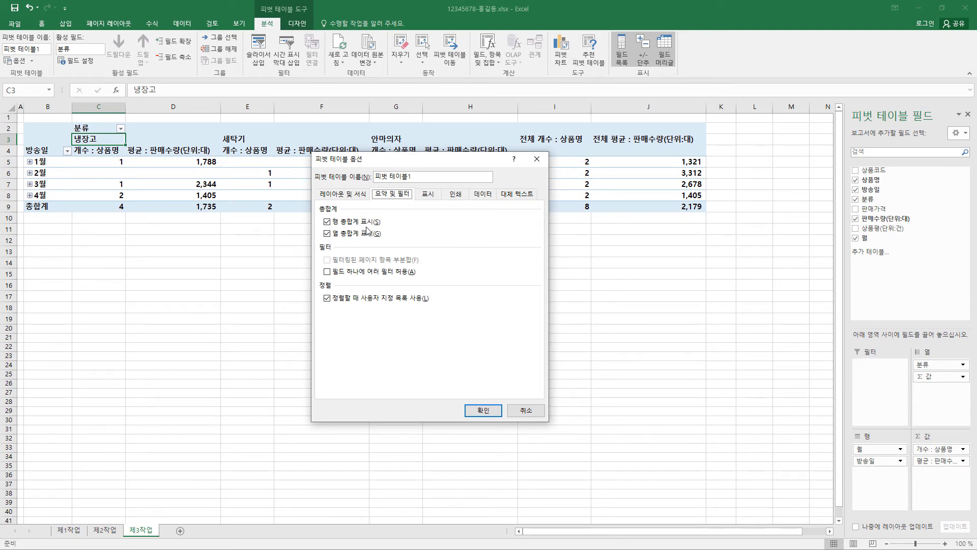
{"action": "left_click", "coordinate": [328, 223]}
{"action": "left_click", "coordinate": [495, 413]}
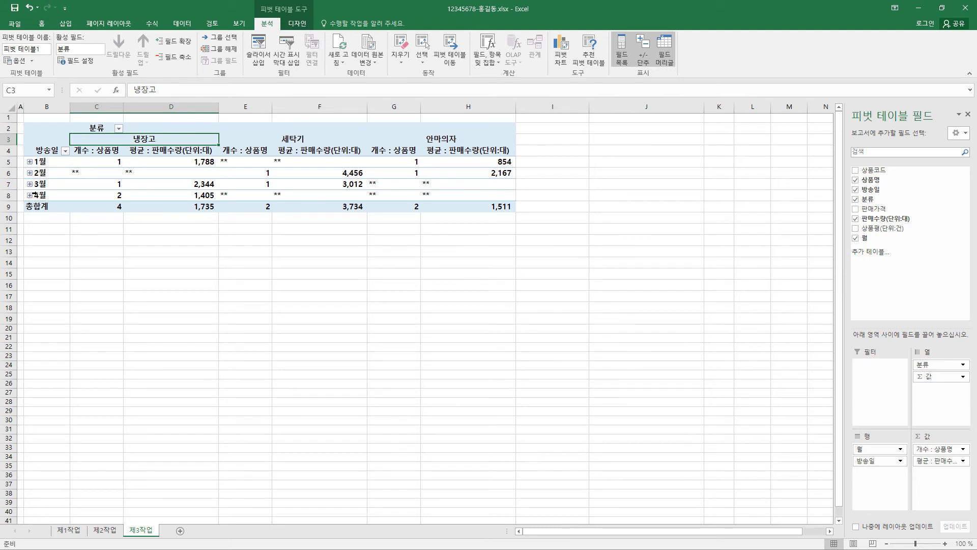
Group the pivot table's 방송일 row field by 월 only, with 일 deselected
{"action": "right_click", "coordinate": [44, 161]}
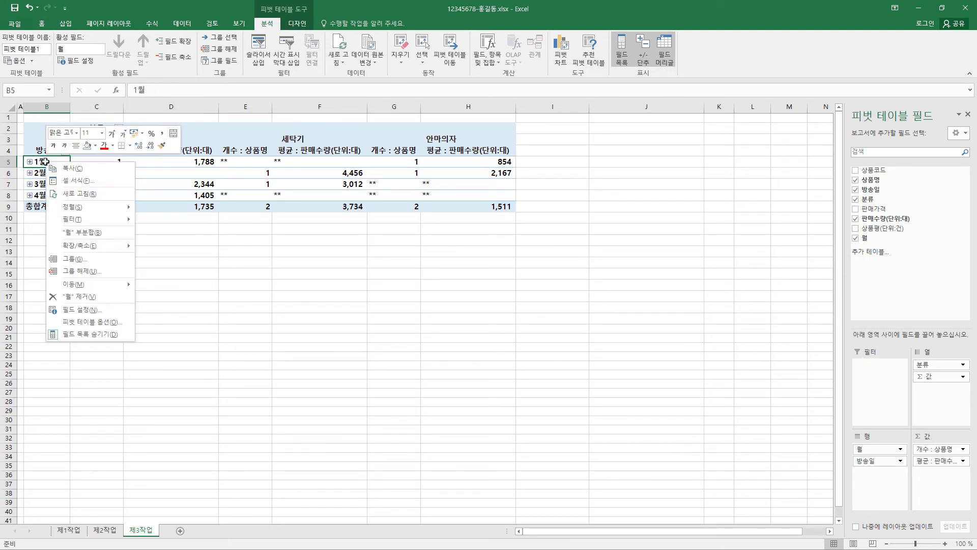
{"action": "left_click", "coordinate": [75, 258]}
{"action": "left_click_drag", "start_coordinate": [75, 171], "coordinate": [216, 179]}
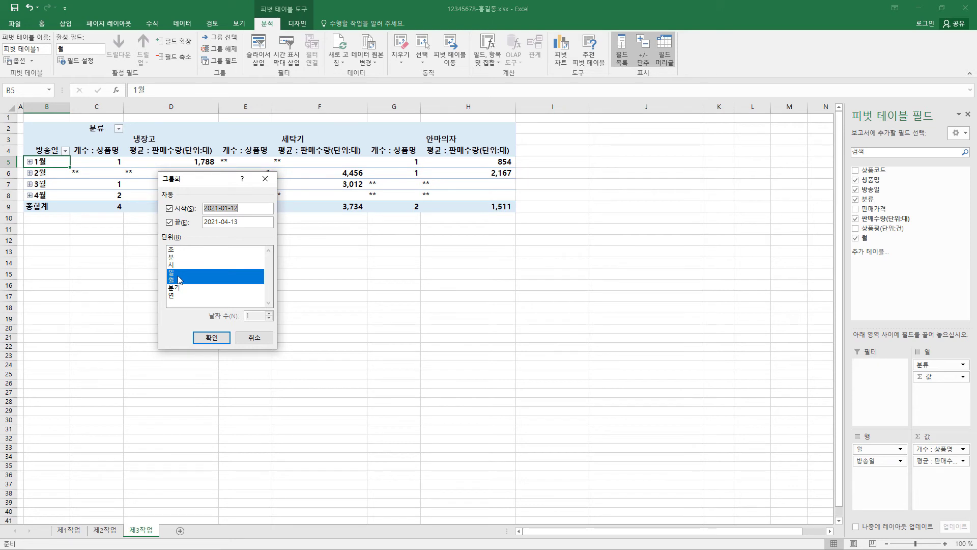
{"action": "left_click", "coordinate": [181, 281]}
{"action": "left_click", "coordinate": [181, 280]}
{"action": "left_click", "coordinate": [181, 273]}
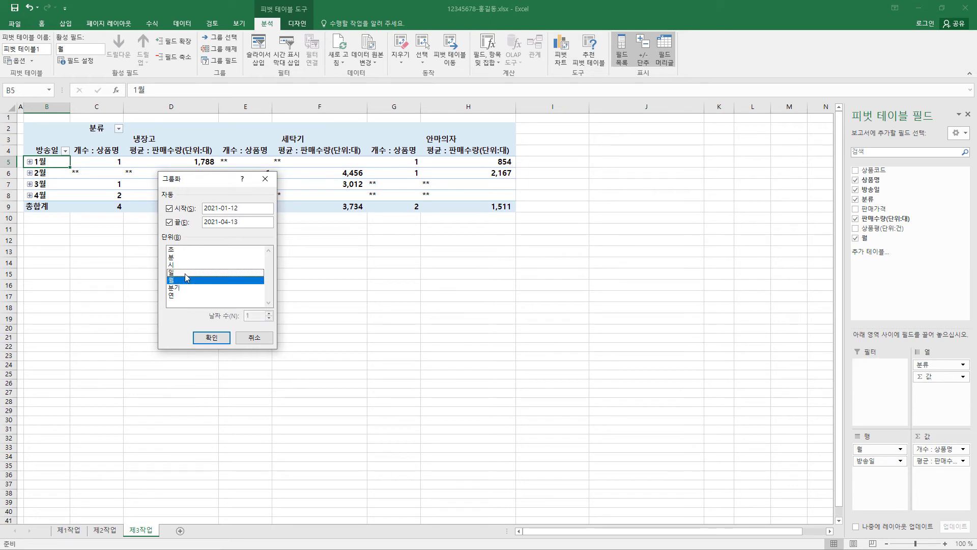
{"action": "left_click", "coordinate": [211, 339]}
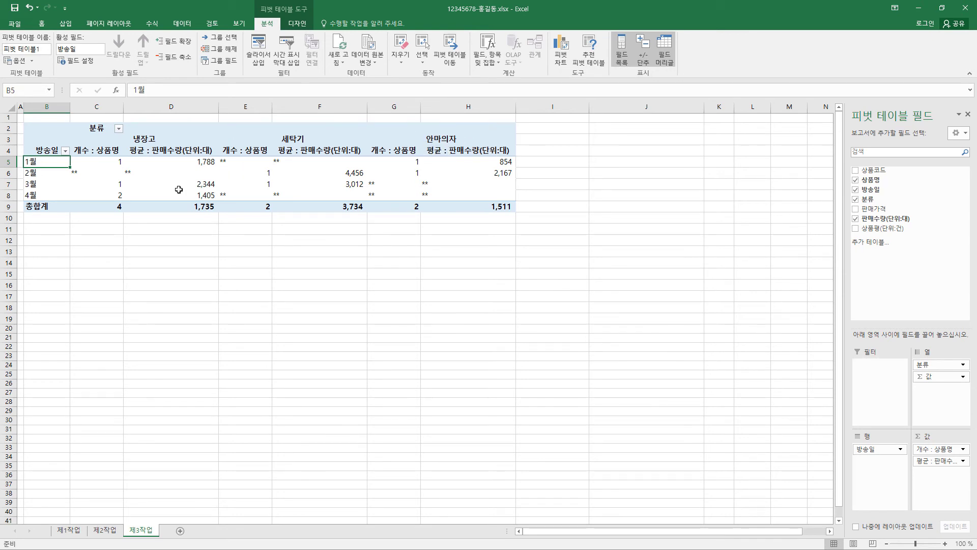
Sort the pivot table's 분류 column labels in descending text order
{"action": "left_click", "coordinate": [119, 129]}
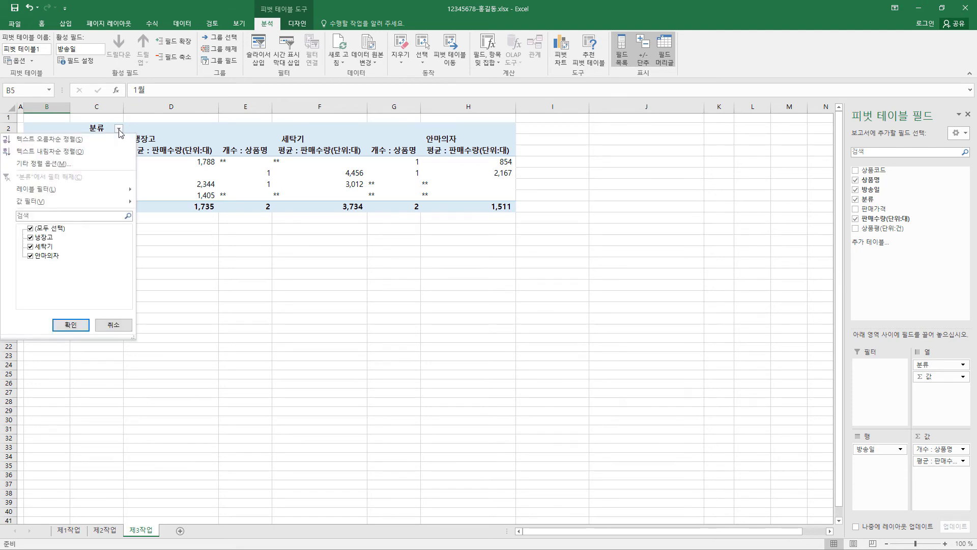
{"action": "left_click", "coordinate": [98, 155]}
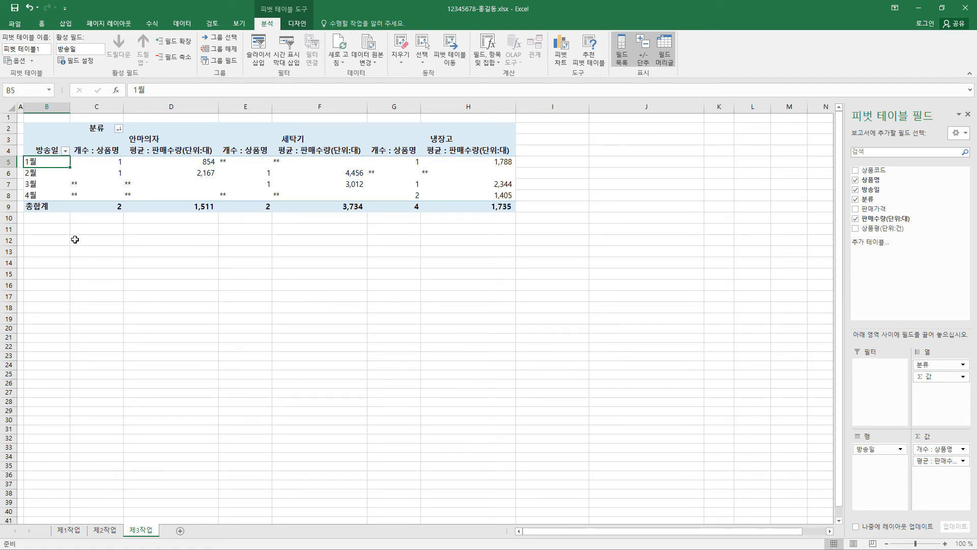
{"action": "left_click", "coordinate": [87, 185]}
{"action": "left_click", "coordinate": [135, 186]}
{"action": "left_click", "coordinate": [135, 193]}
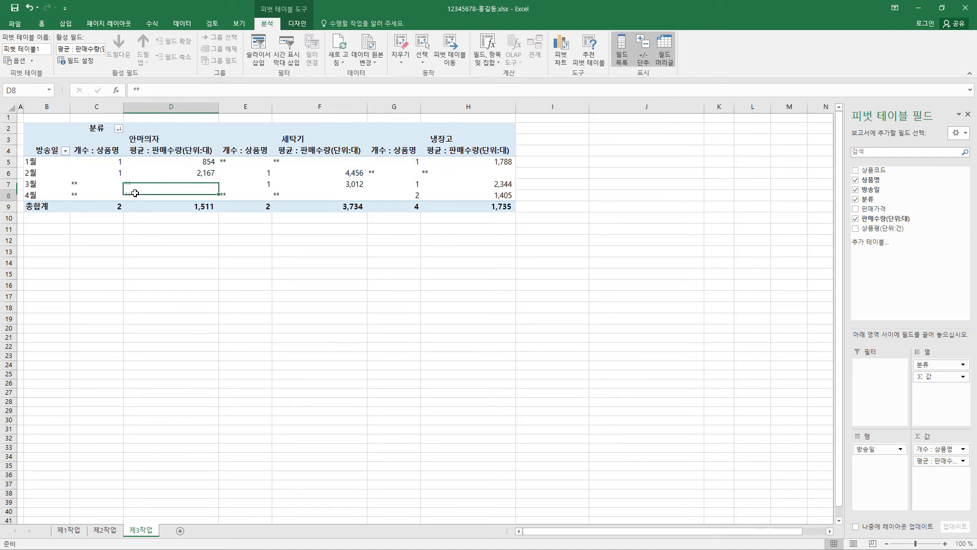
{"action": "left_click", "coordinate": [98, 193]}
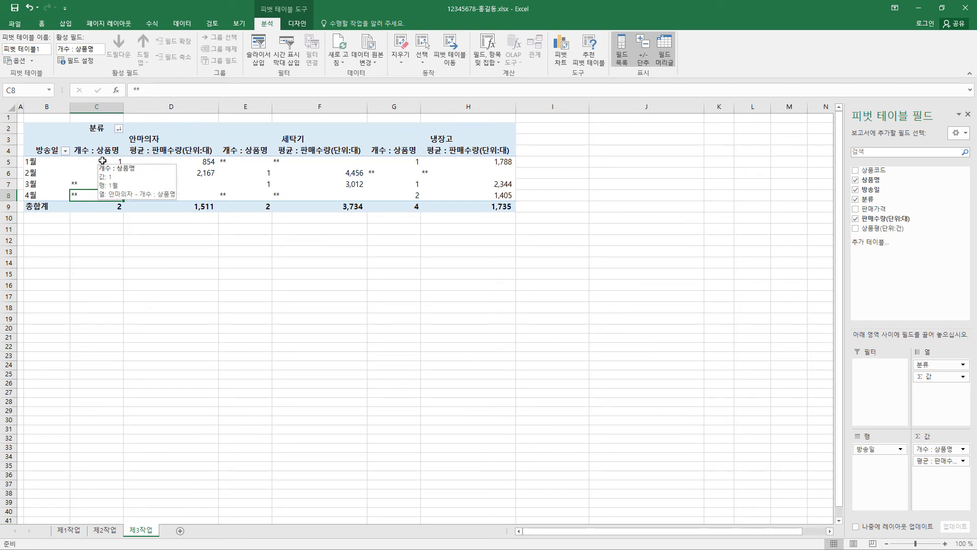
Format the pivot values in C5:H9 as 회계 with 0 decimal places and symbol 없음
{"action": "left_click_drag", "start_coordinate": [103, 161], "coordinate": [483, 206]}
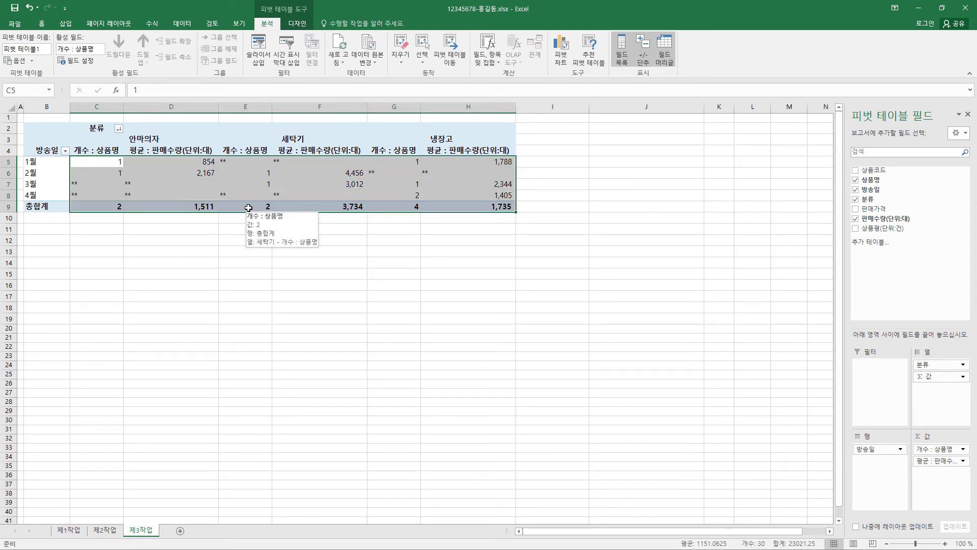
{"action": "key", "text": "ctrl+1"}
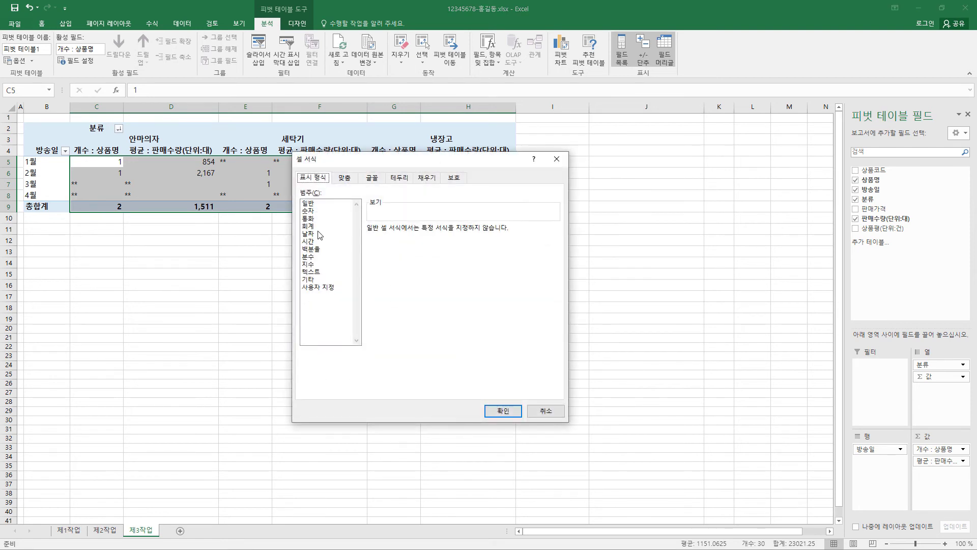
{"action": "left_click", "coordinate": [315, 226]}
{"action": "left_click_drag", "start_coordinate": [483, 164], "coordinate": [709, 148]}
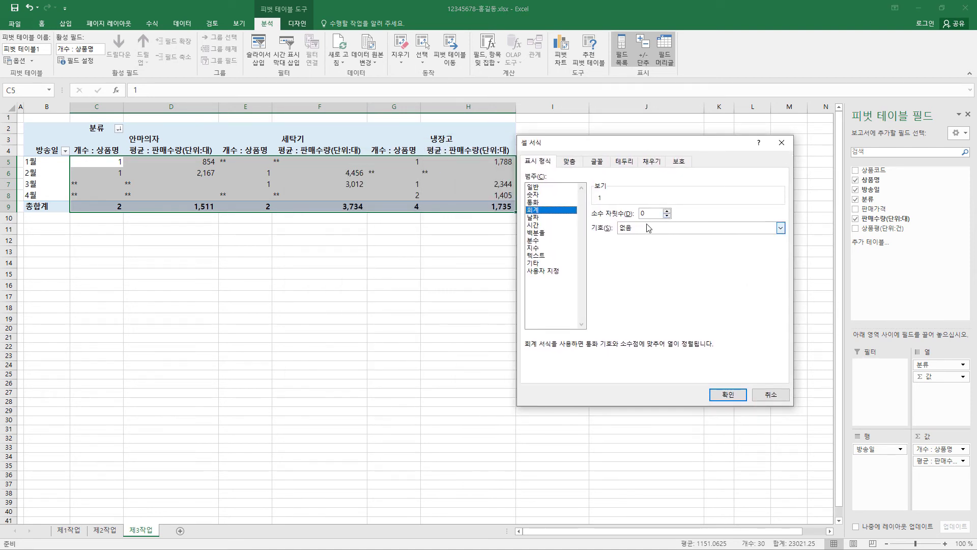
{"action": "left_click", "coordinate": [738, 396]}
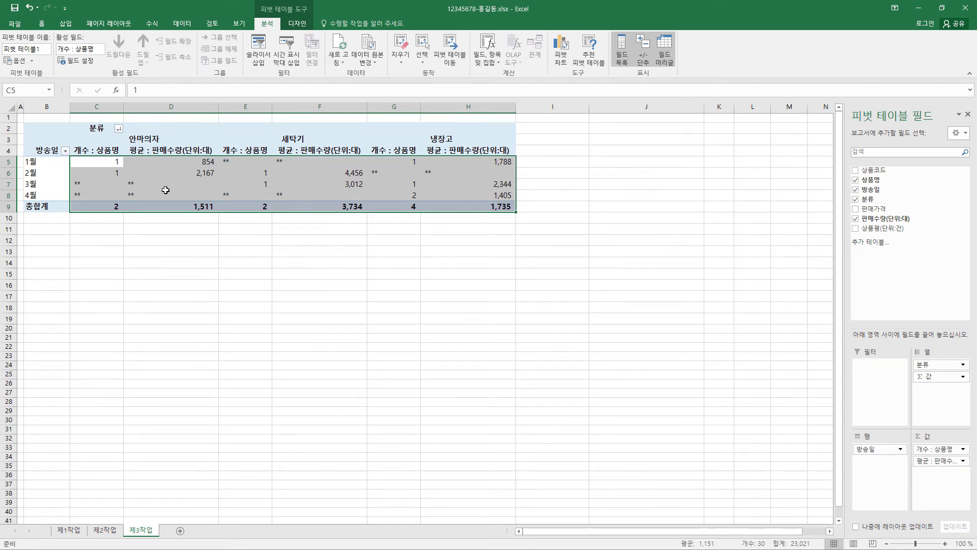
Centre the pivot values in C5:H9 horizontally and save the workbook
{"action": "left_click", "coordinate": [43, 24]}
{"action": "left_click", "coordinate": [219, 57]}
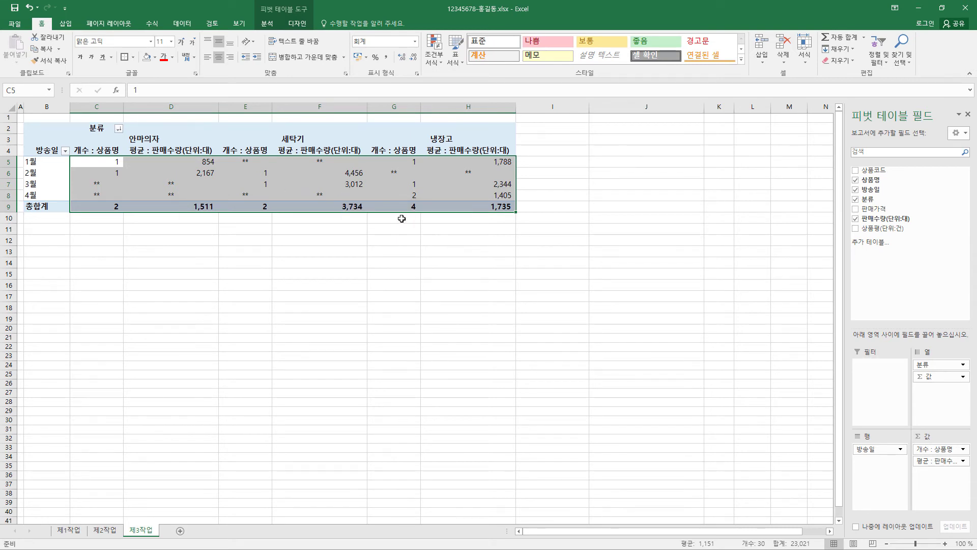
{"action": "left_click", "coordinate": [345, 237]}
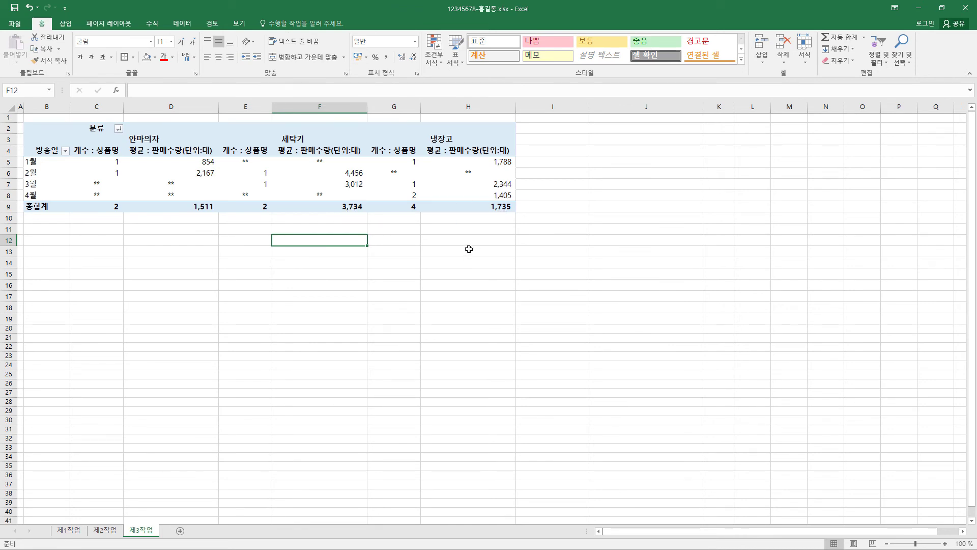
{"action": "left_click", "coordinate": [14, 10]}
Review the finished 제2작업 and 제3작업 sheets and open the 제1작업 sheet
{"action": "left_click", "coordinate": [104, 531]}
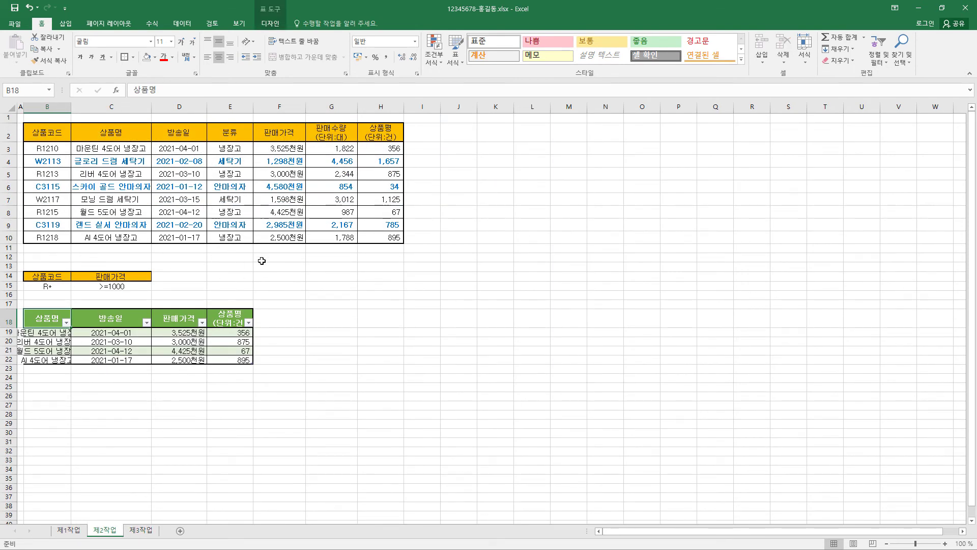
{"action": "left_click", "coordinate": [140, 531]}
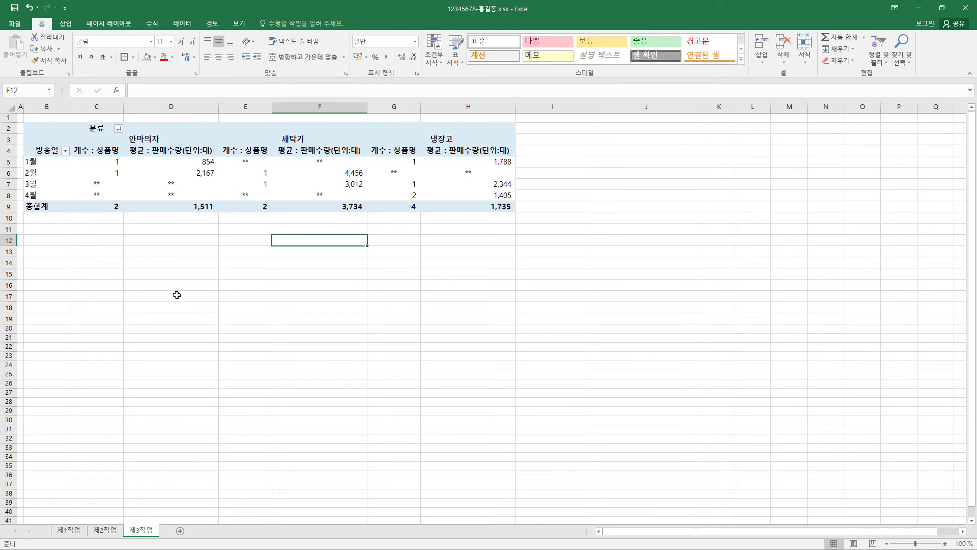
{"action": "left_click", "coordinate": [77, 533]}
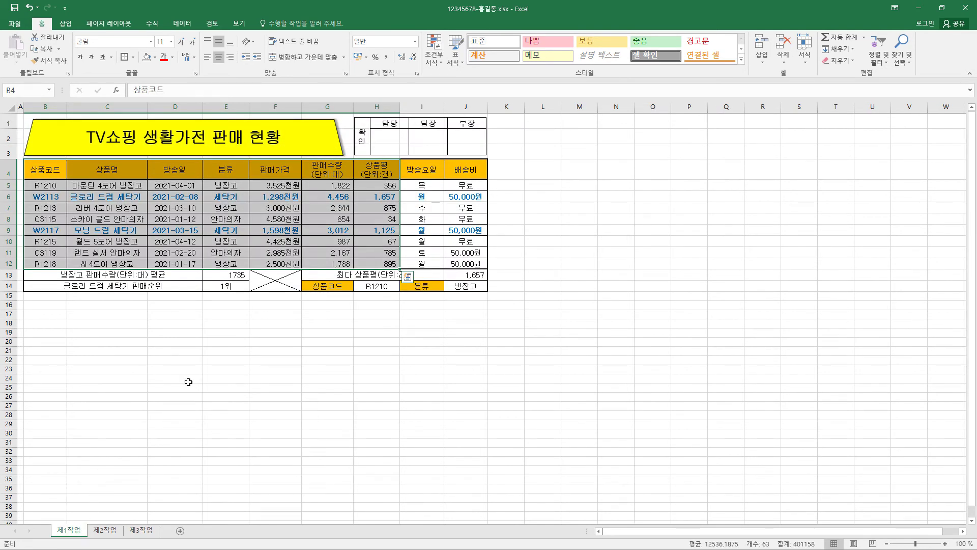
{"action": "key", "text": "alt+Tab"}
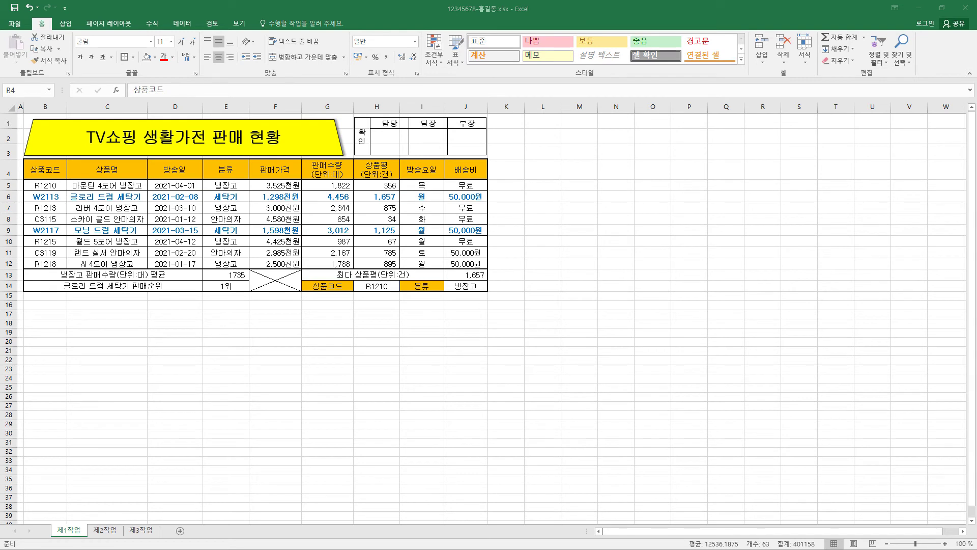
{"action": "left_click", "coordinate": [429, 4]}
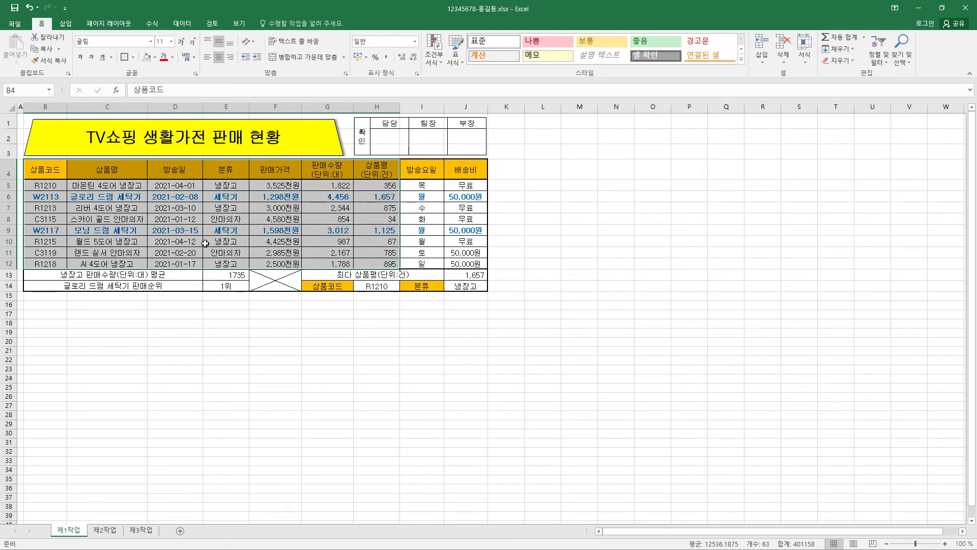
Examine the 냉장고, 세탁기 and 안마의자 product names and the 판매수량 and 판매가격 headers on 제1작업
{"action": "left_click", "coordinate": [326, 315]}
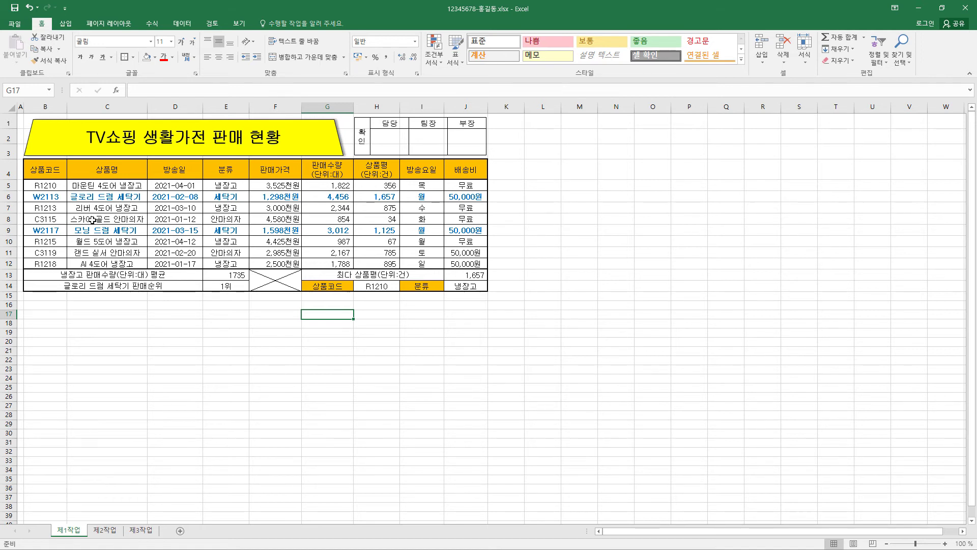
{"action": "left_click", "coordinate": [123, 187]}
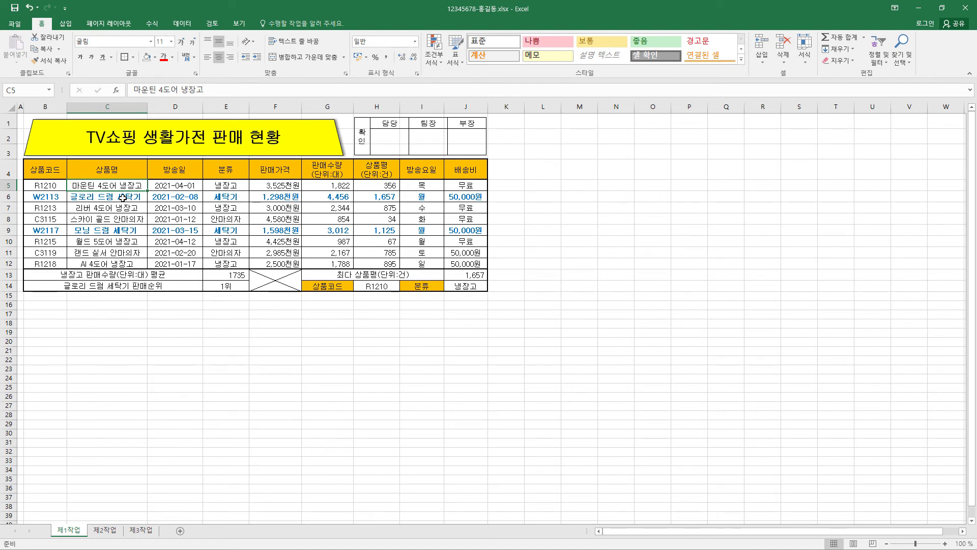
{"action": "left_click", "coordinate": [122, 198]}
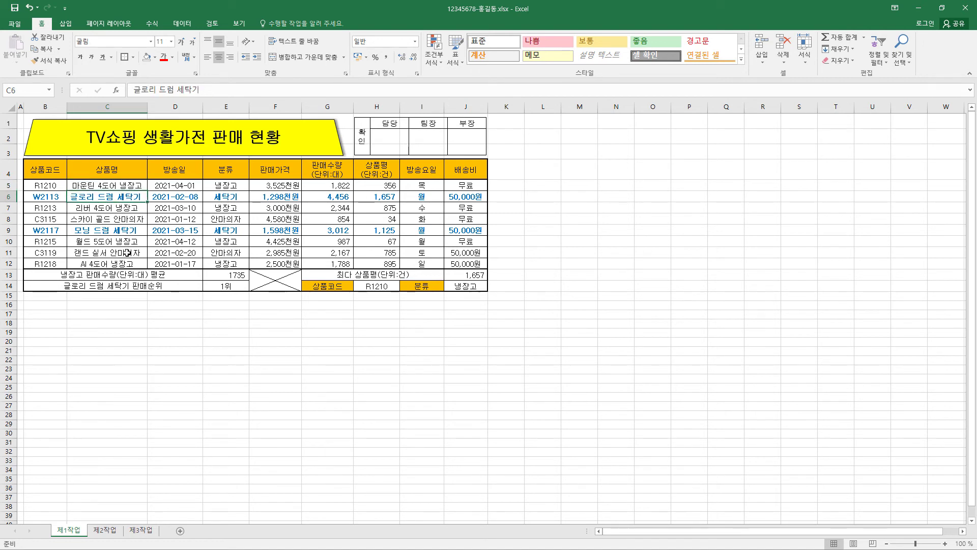
{"action": "left_click", "coordinate": [122, 209]}
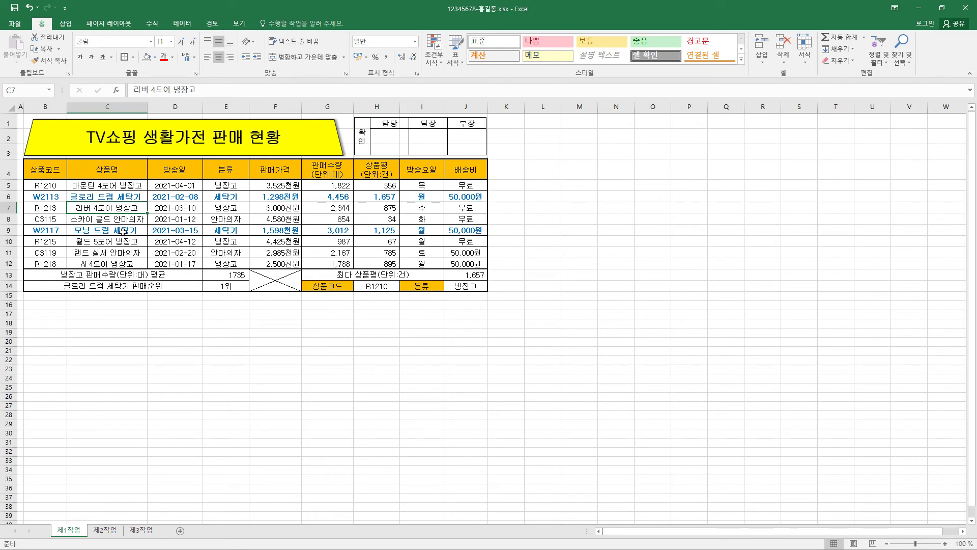
{"action": "left_click", "coordinate": [122, 231]}
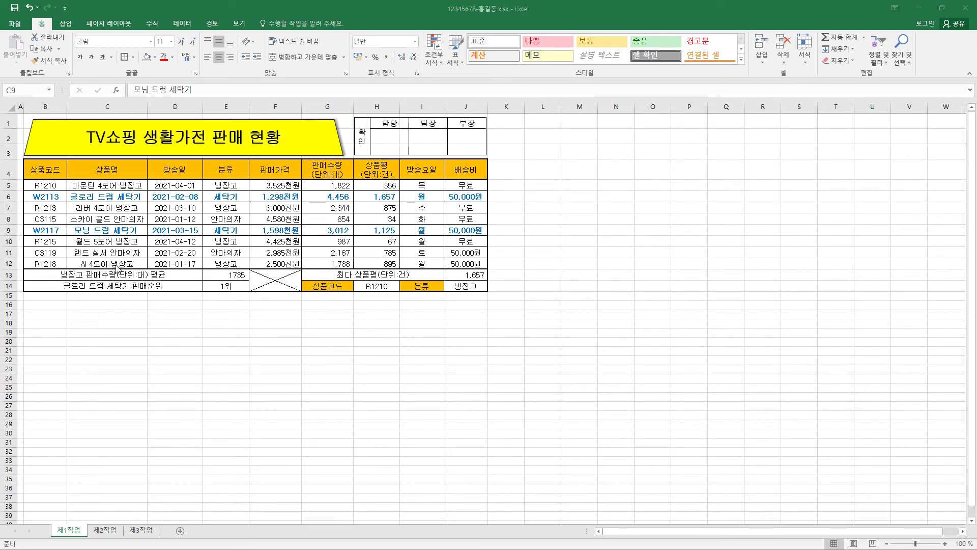
{"action": "left_click", "coordinate": [331, 15]}
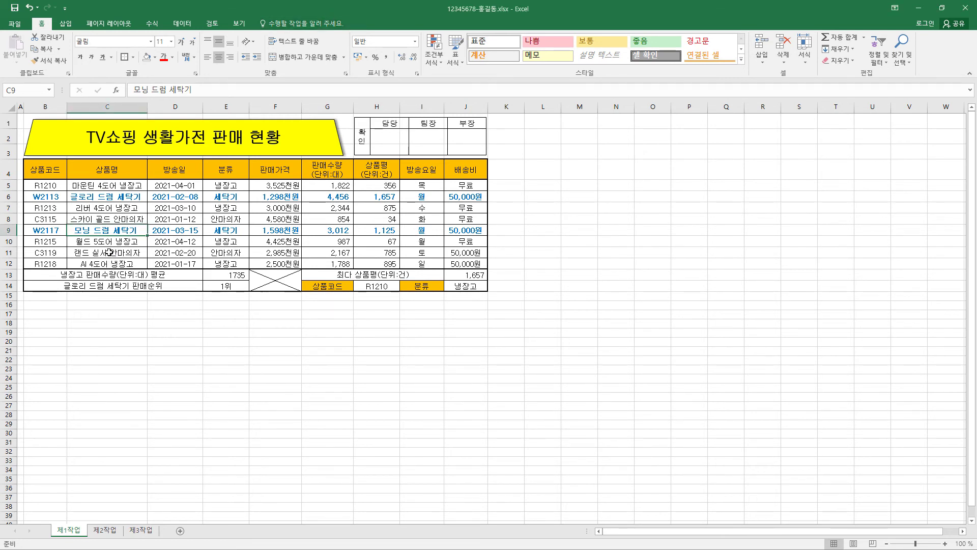
{"action": "key", "text": "Up"}
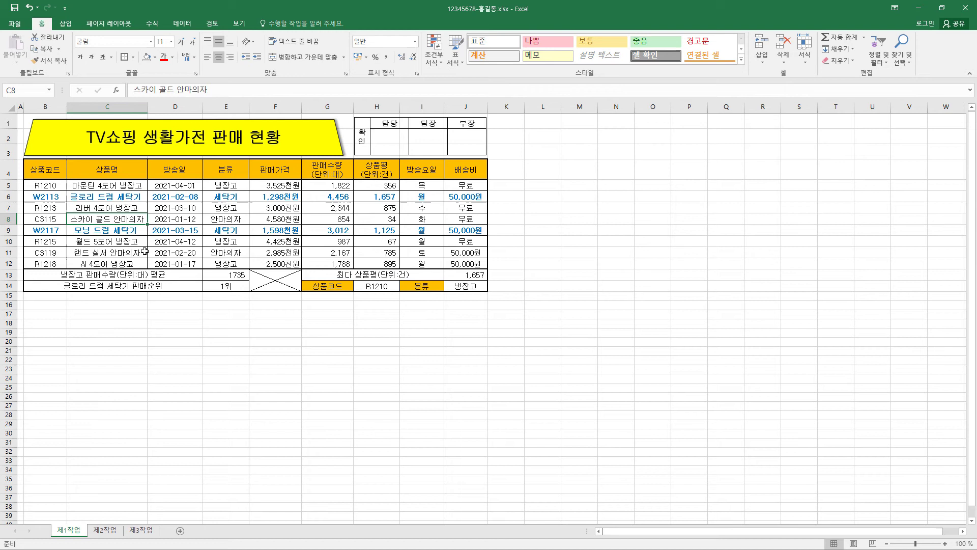
{"action": "left_click", "coordinate": [109, 252]}
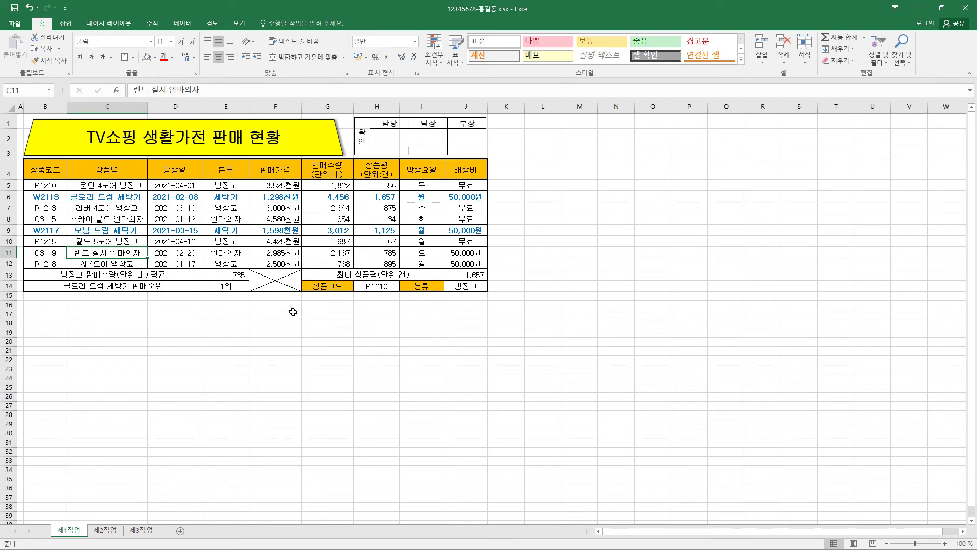
{"action": "left_click", "coordinate": [342, 173]}
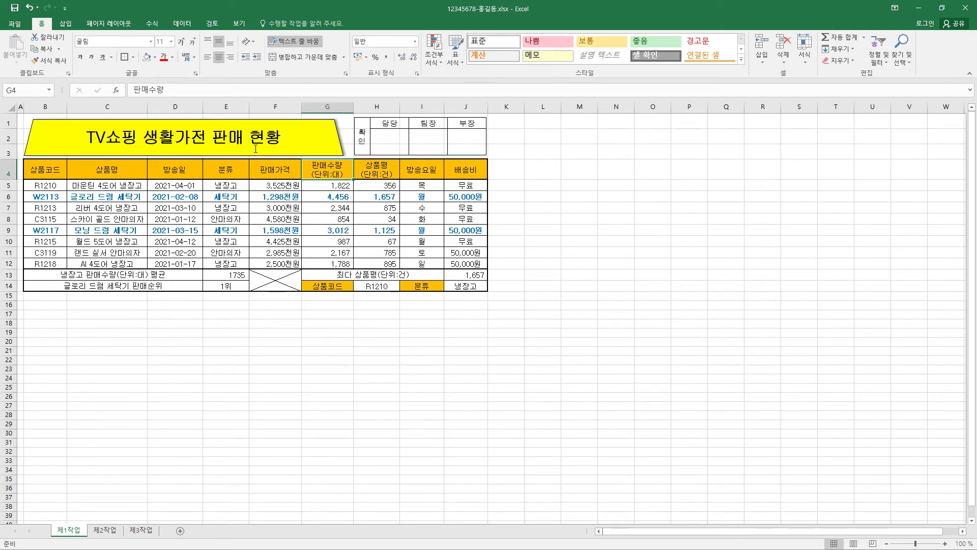
{"action": "left_click", "coordinate": [288, 174]}
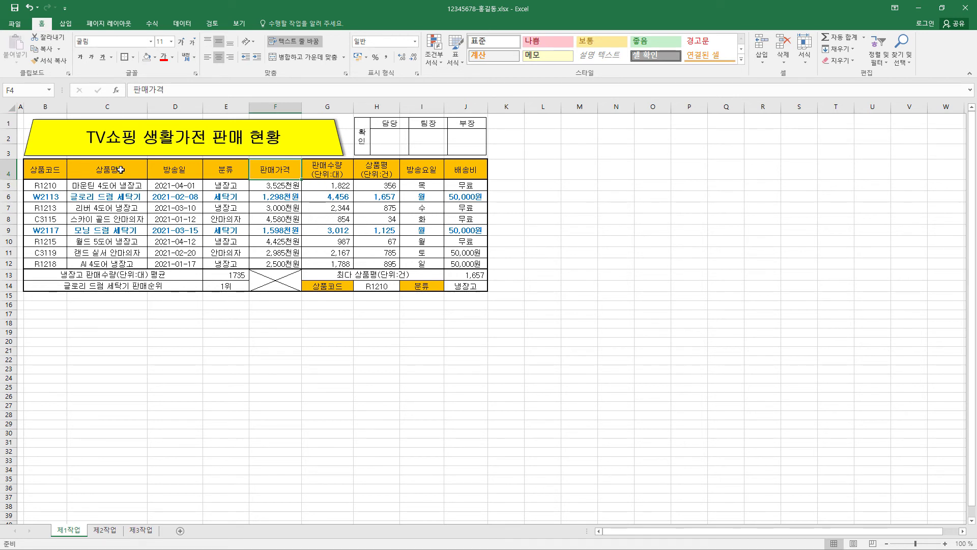
Select the 상품명, 판매가격 and 판매수량 headers and data for the 냉장고 and 세탁기 products only, in rows 4–7, 9–10 and 12
{"action": "left_click", "coordinate": [120, 170]}
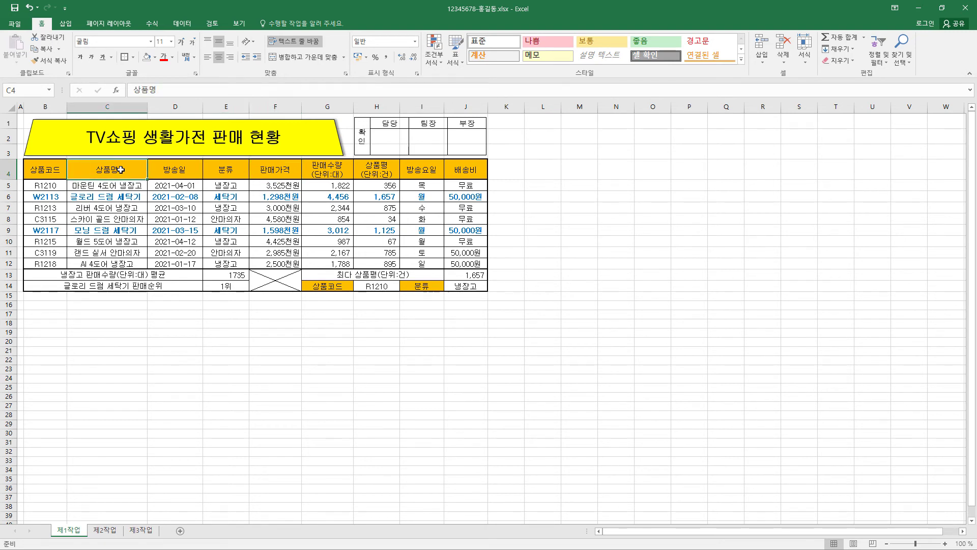
{"action": "left_click_drag", "start_coordinate": [120, 170], "coordinate": [125, 205]}
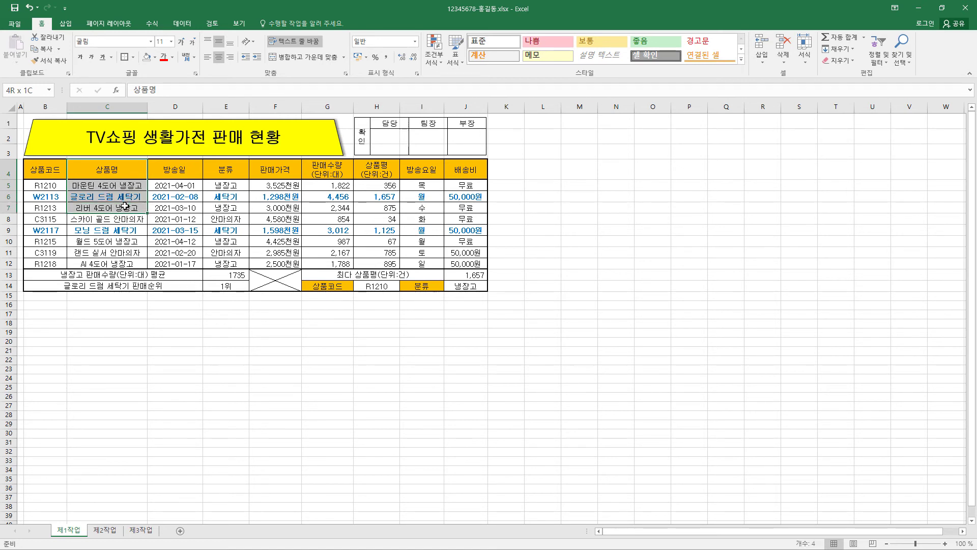
{"action": "left_click_drag", "start_coordinate": [125, 206], "coordinate": [125, 206]}
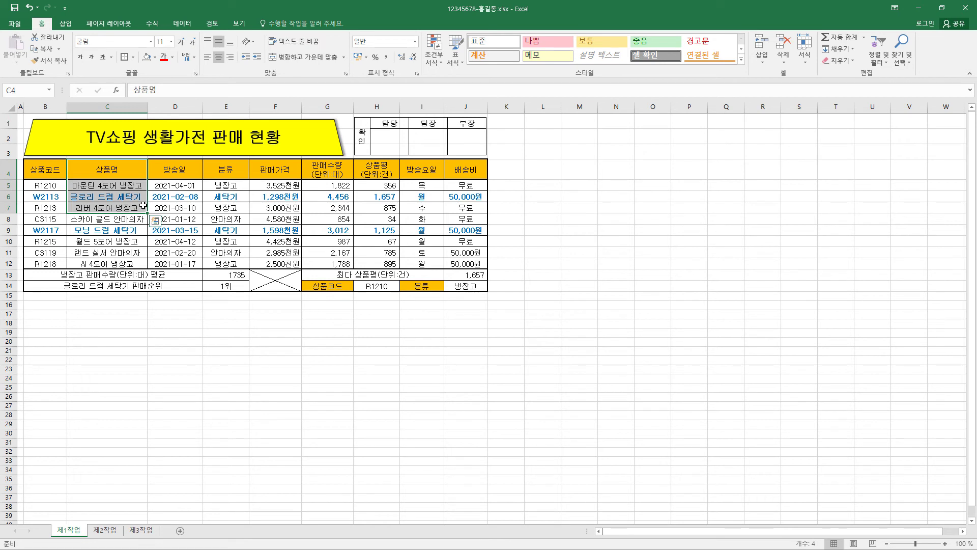
{"action": "key", "text": "alt+n"}
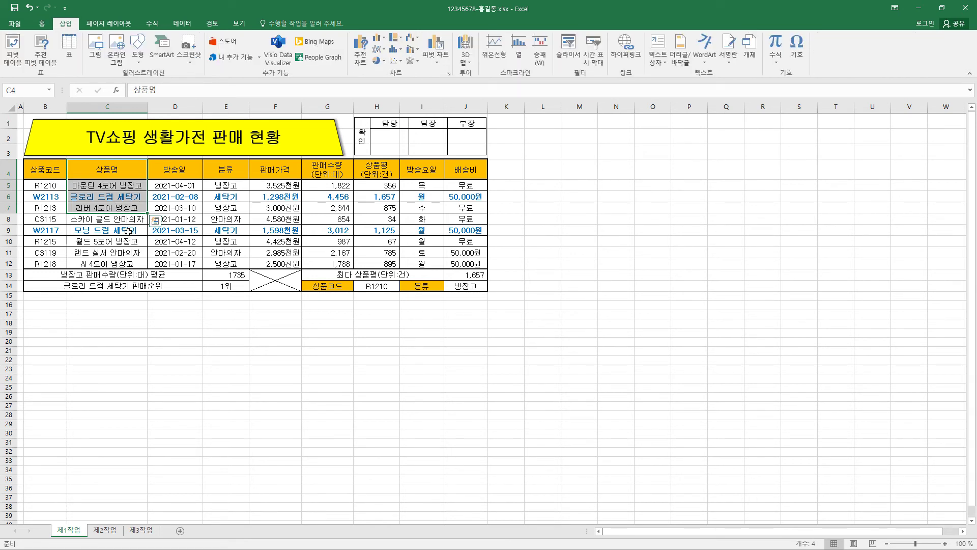
{"action": "left_click_drag", "start_coordinate": [128, 231], "coordinate": [128, 241], "text": "ctrl"}
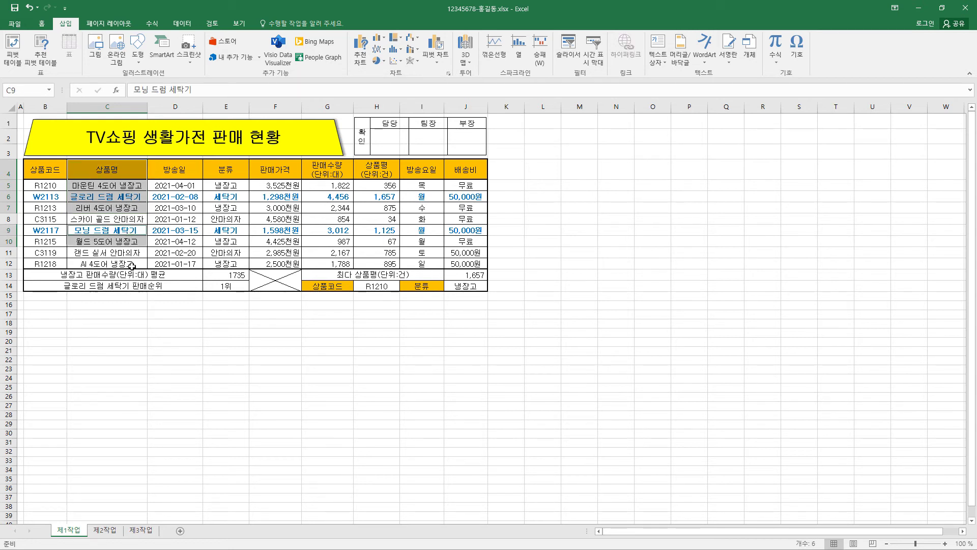
{"action": "left_click", "coordinate": [131, 264], "text": "ctrl"}
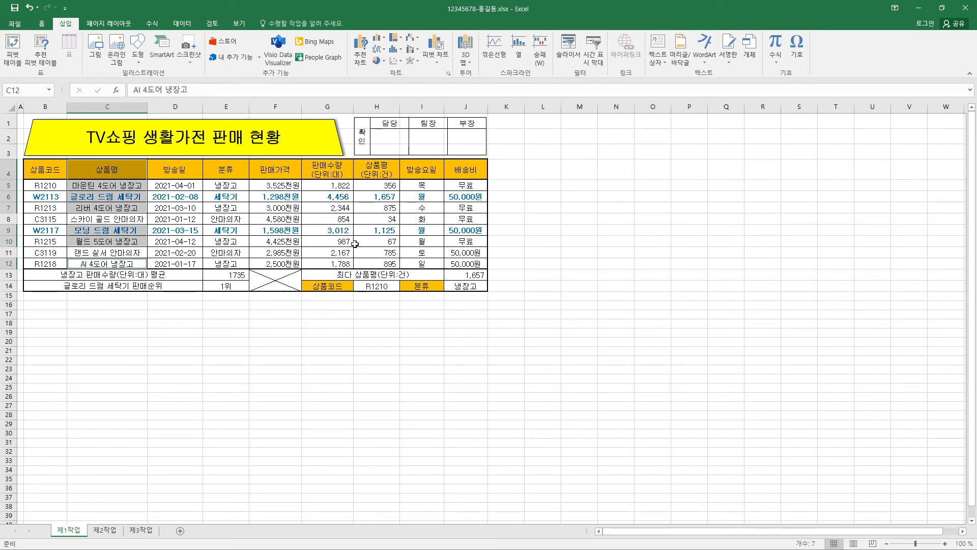
{"action": "left_click", "coordinate": [289, 176], "text": "ctrl"}
{"action": "left_click_drag", "start_coordinate": [289, 176], "coordinate": [331, 207]}
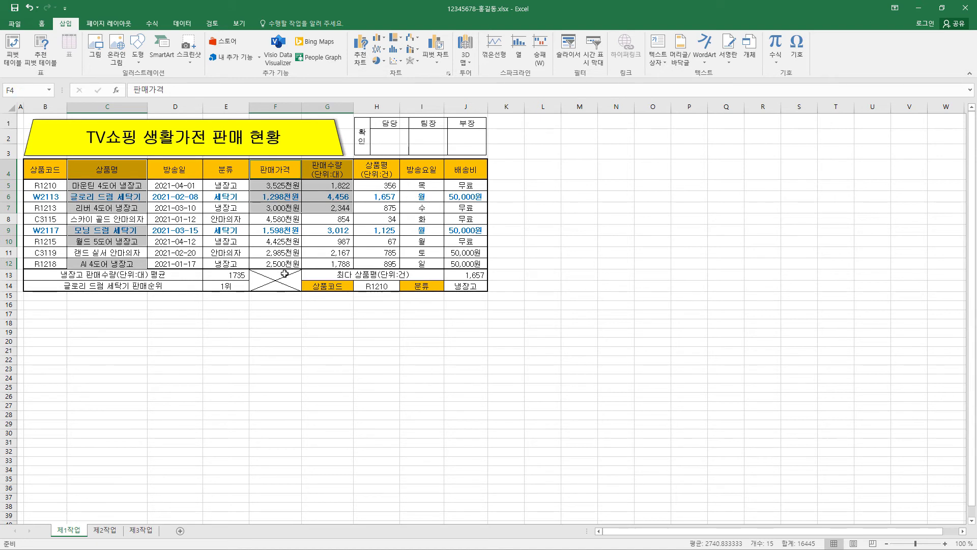
{"action": "left_click_drag", "start_coordinate": [276, 231], "coordinate": [318, 241]}
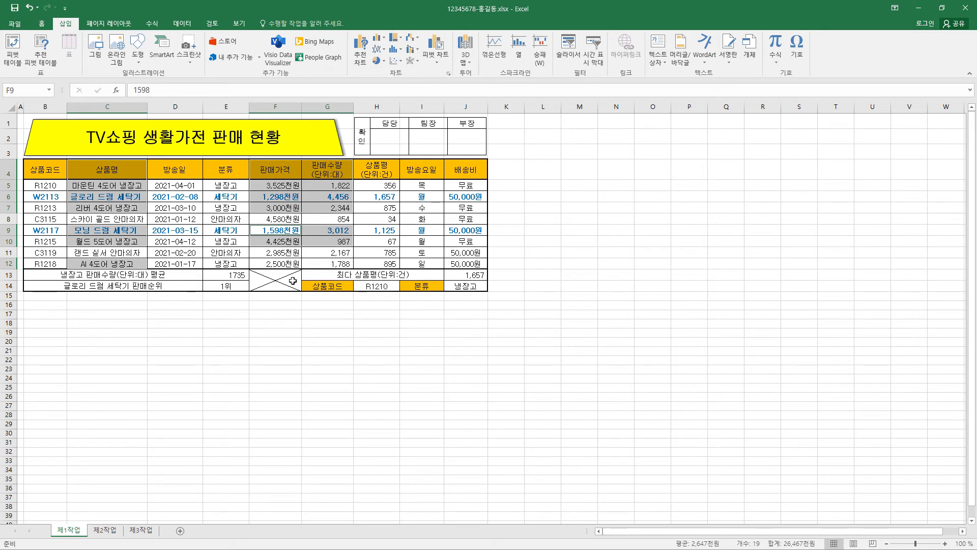
{"action": "left_click_drag", "start_coordinate": [279, 262], "coordinate": [318, 262]}
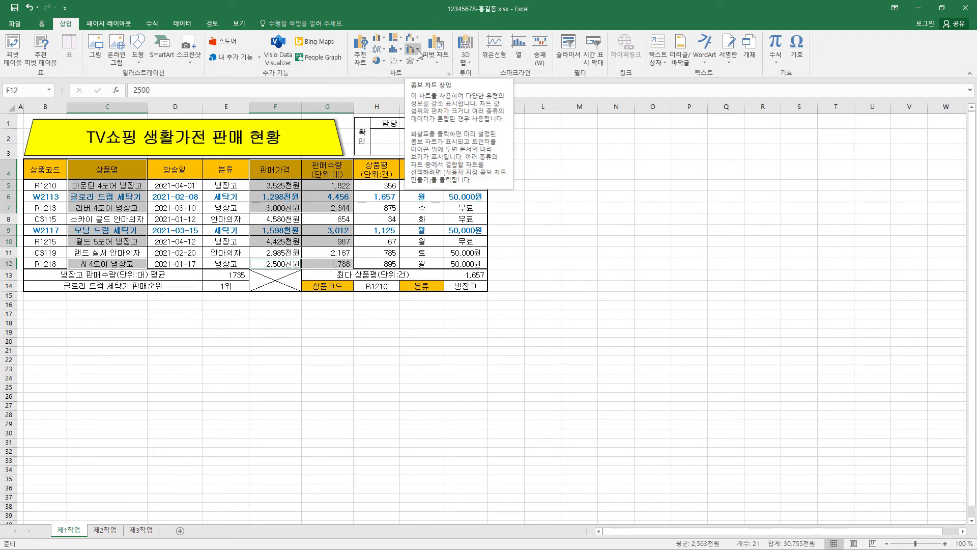
Insert a custom combo chart with 판매수량(단위:대) as 묶은 세로 막대형 and 판매가격 as 표식이 있는 꺾은선형 on the secondary axis
{"action": "left_click", "coordinate": [417, 49]}
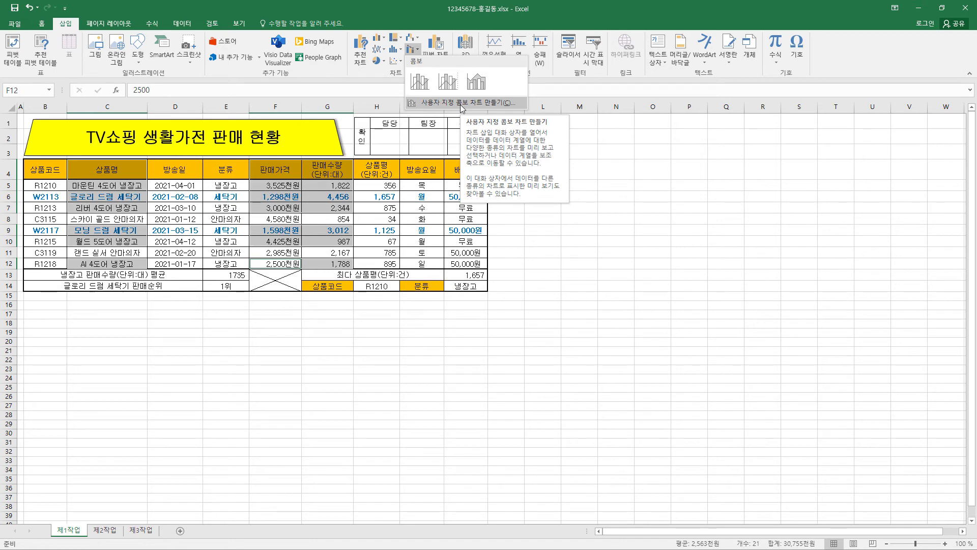
{"action": "left_click", "coordinate": [462, 103]}
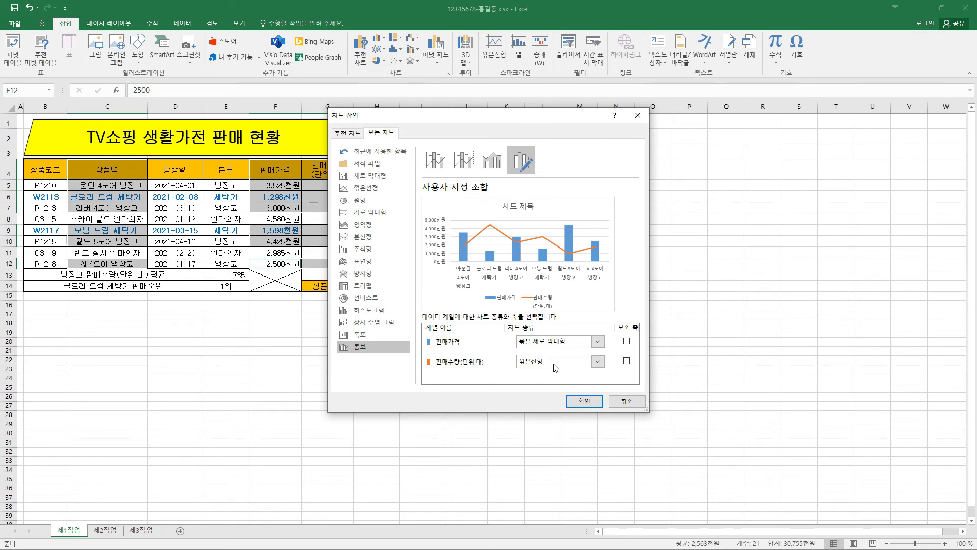
{"action": "left_click", "coordinate": [521, 362]}
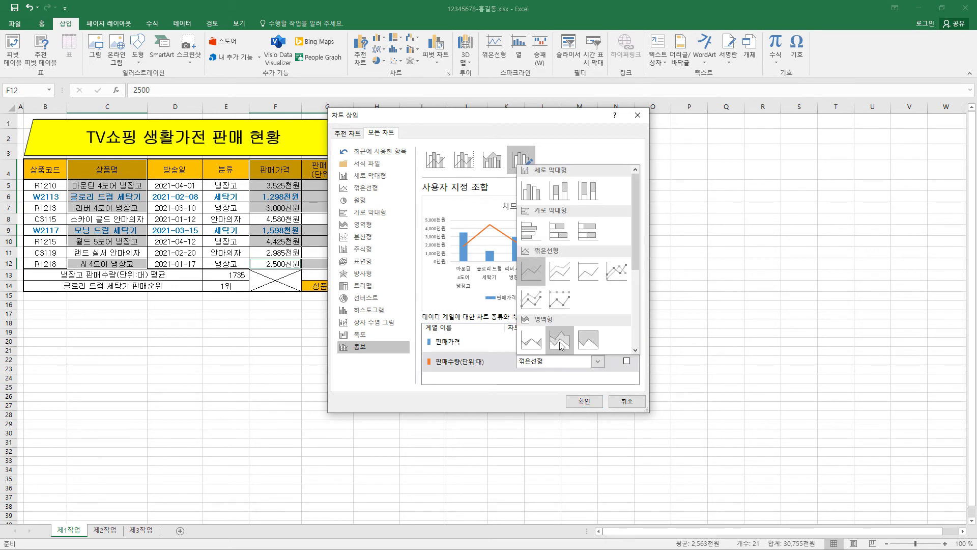
{"action": "left_click", "coordinate": [531, 191]}
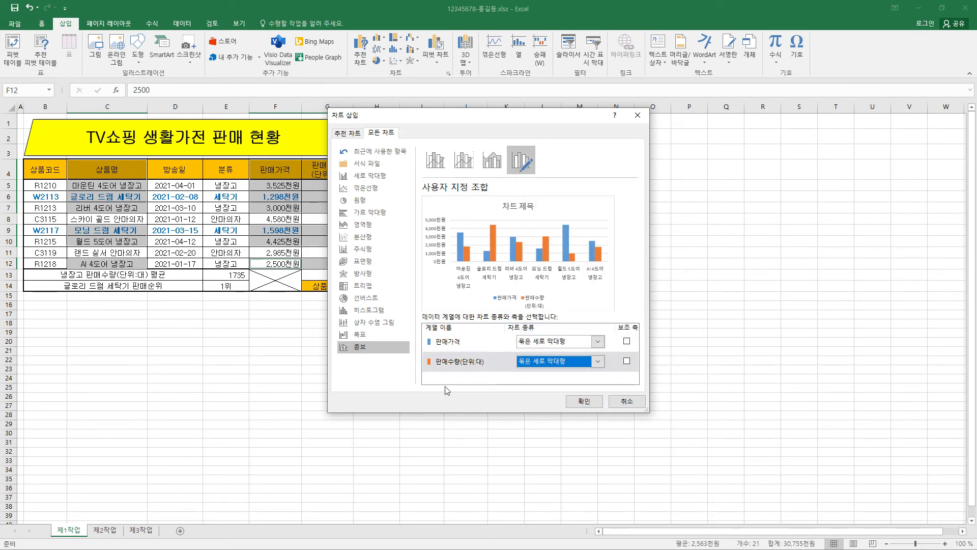
{"action": "left_click", "coordinate": [593, 342]}
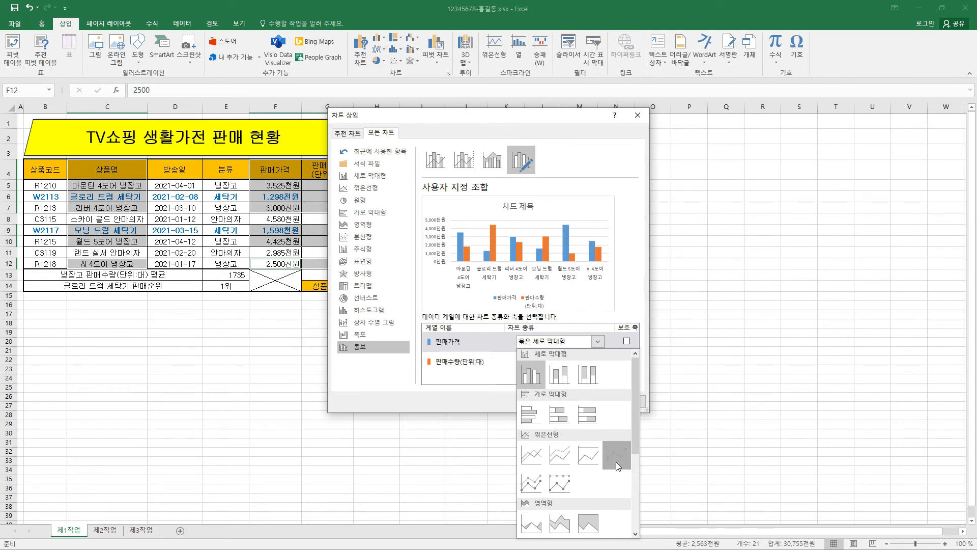
{"action": "left_click", "coordinate": [616, 454]}
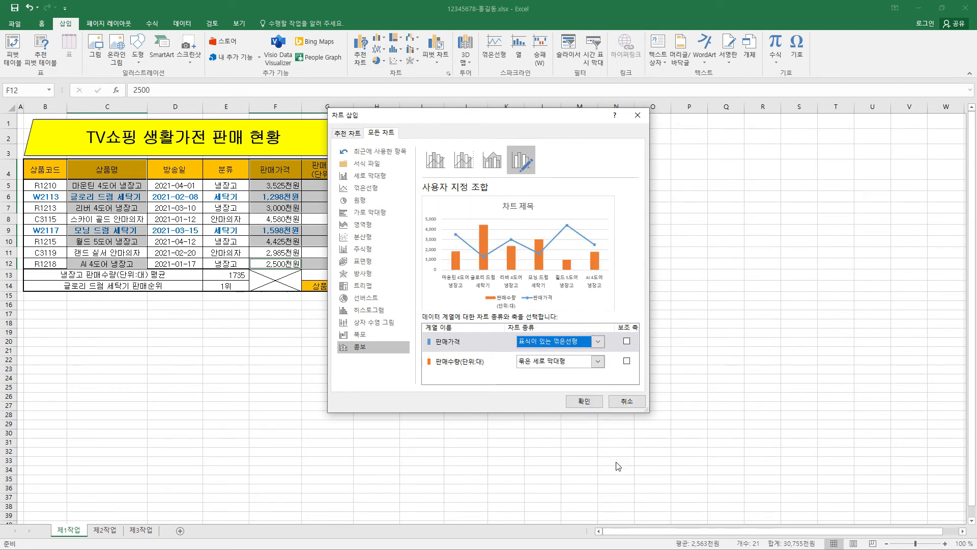
{"action": "left_click", "coordinate": [627, 344]}
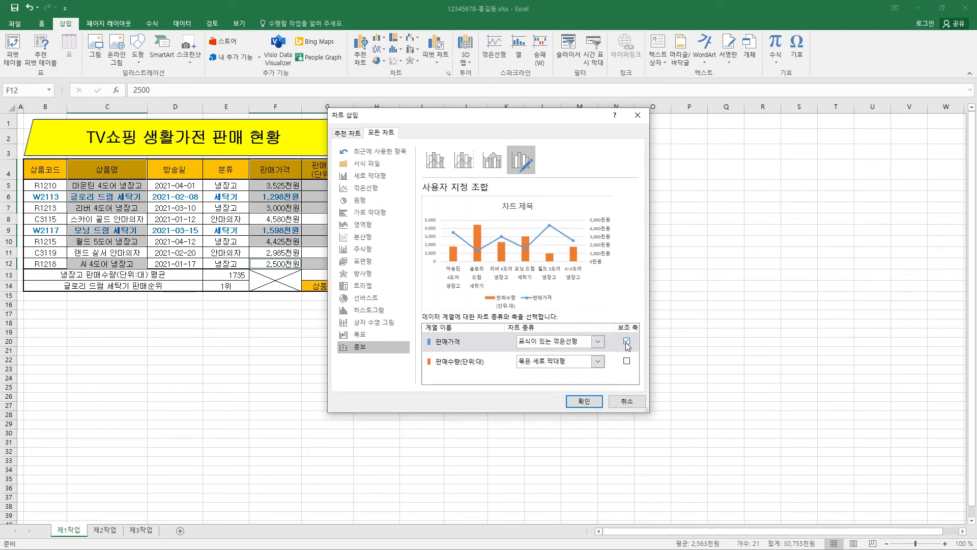
{"action": "left_click", "coordinate": [586, 401]}
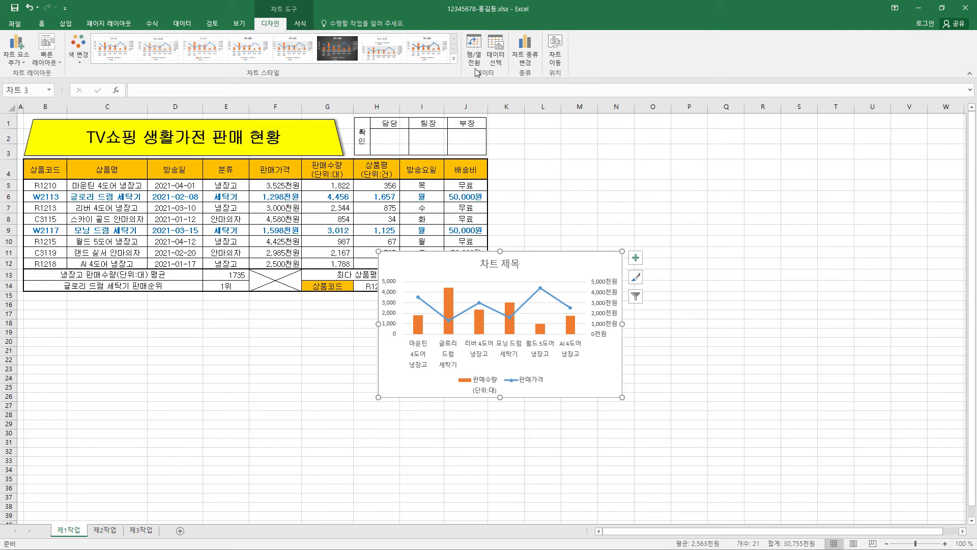
Move the chart to a new sheet named 제4작업 and place that sheet after 제3작업
{"action": "left_click", "coordinate": [556, 50]}
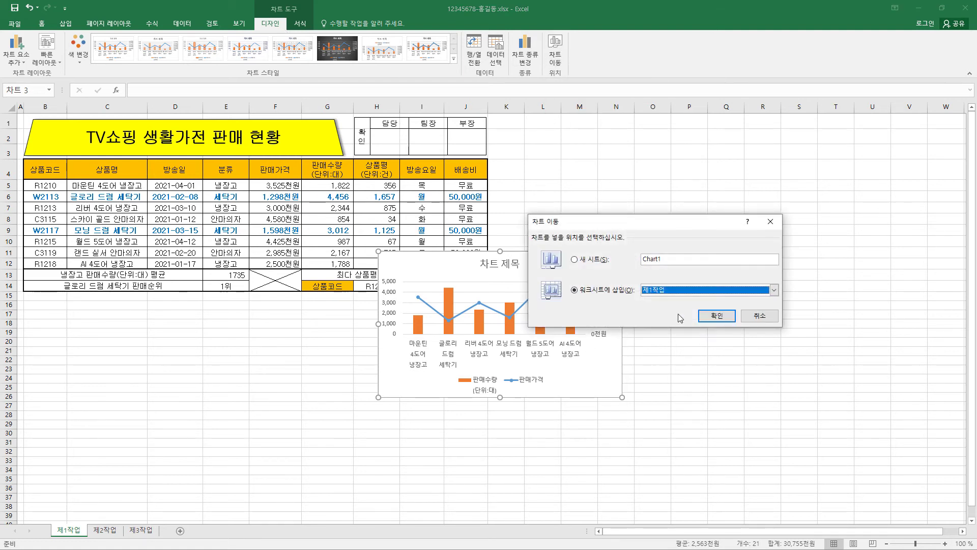
{"action": "left_click", "coordinate": [599, 261]}
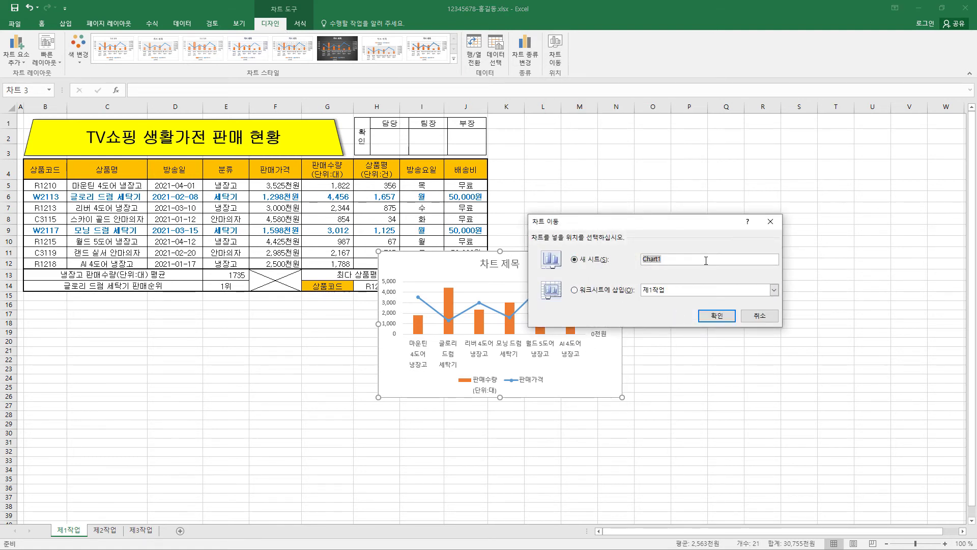
{"action": "type", "text": "제4작업"}
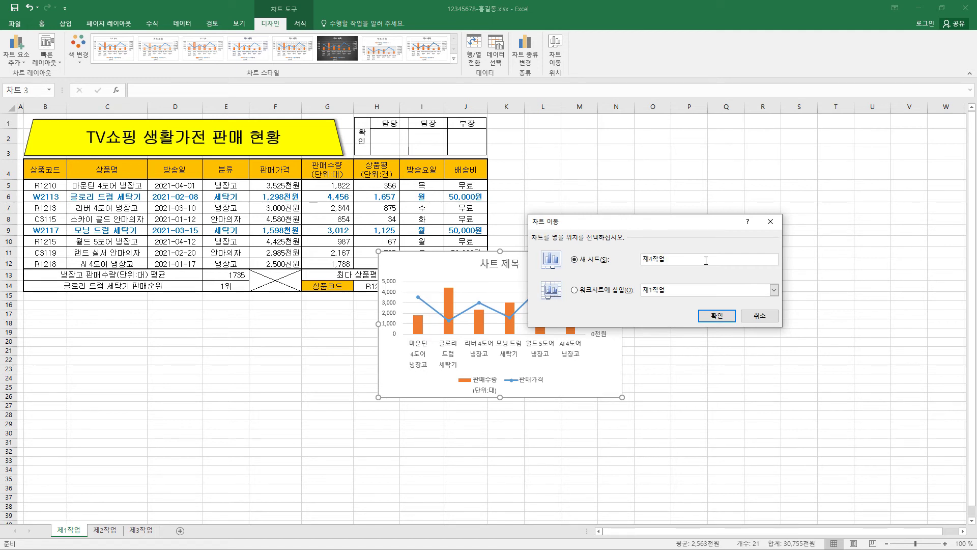
{"action": "left_click", "coordinate": [716, 316]}
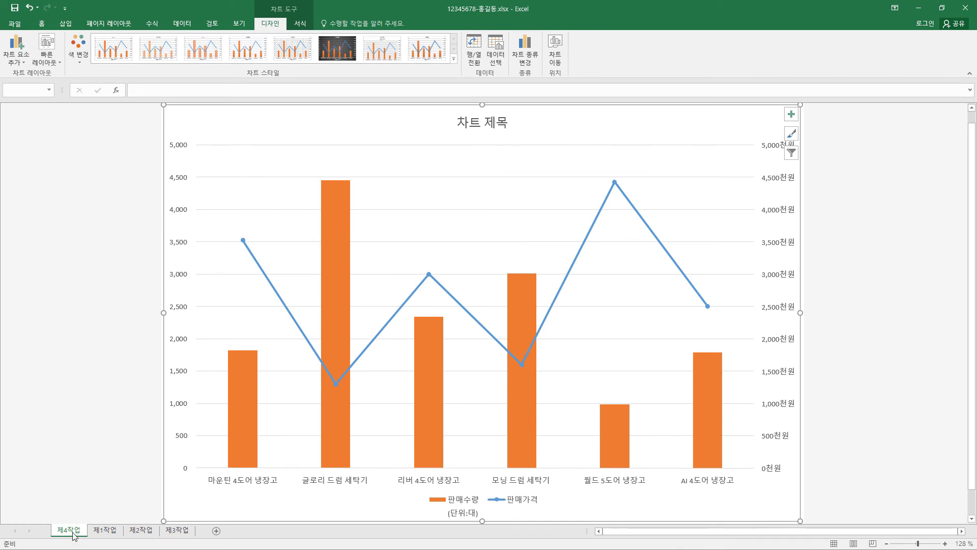
{"action": "left_click_drag", "start_coordinate": [74, 535], "coordinate": [202, 535]}
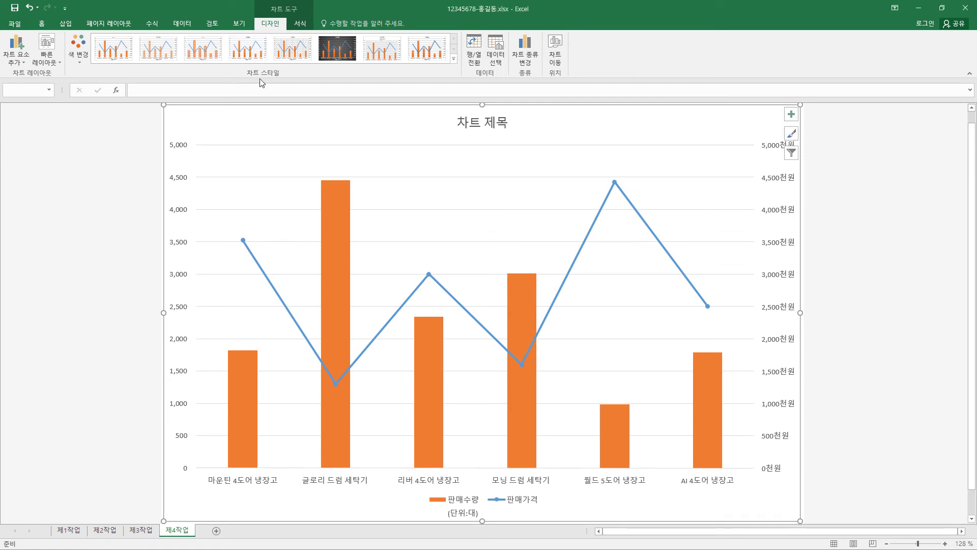
Apply the third quick layout and the first chart style to the 제4작업 chart
{"action": "left_click", "coordinate": [59, 62]}
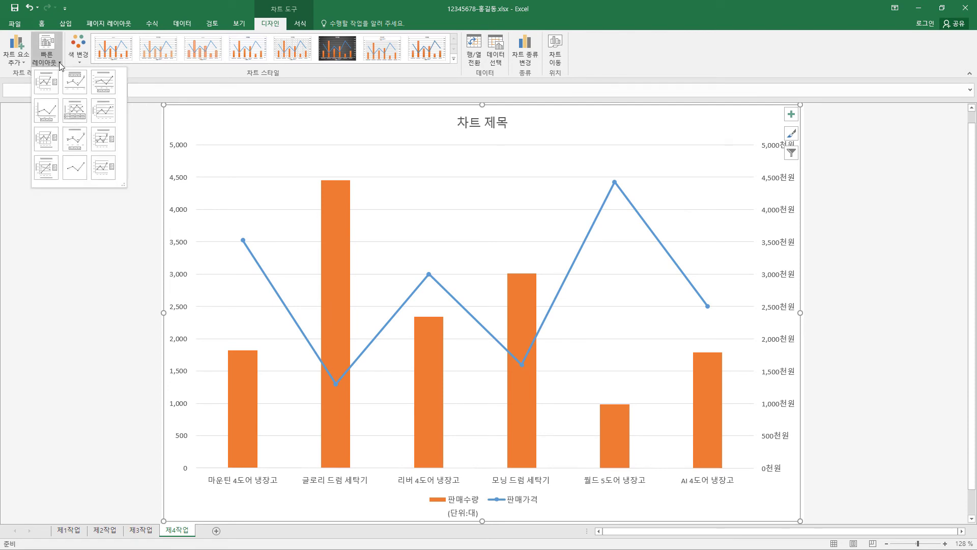
{"action": "left_click", "coordinate": [97, 80]}
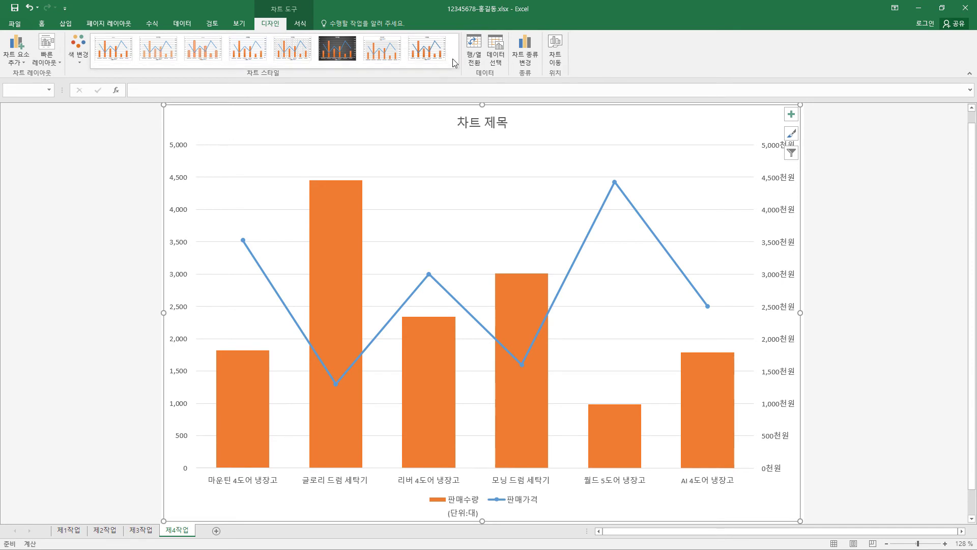
{"action": "left_click", "coordinate": [113, 51]}
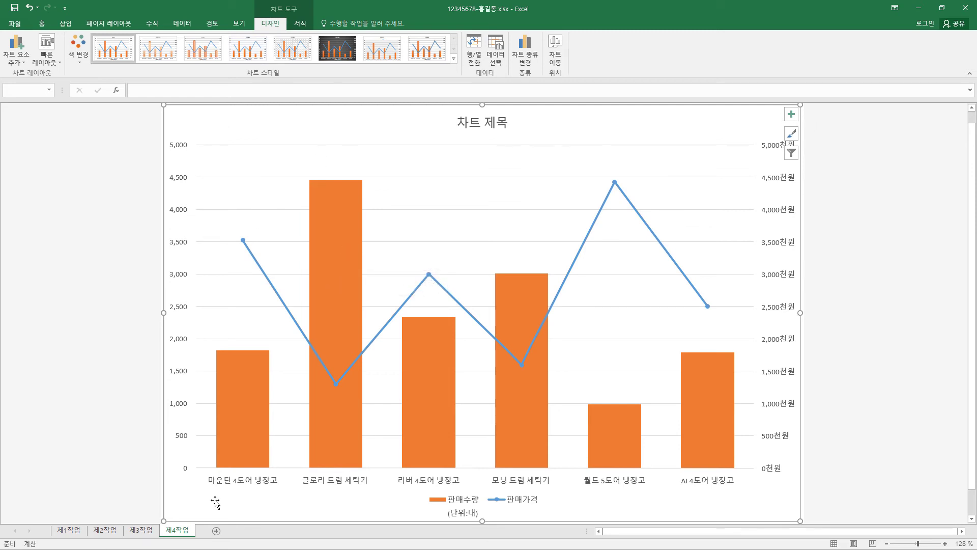
Set the text of the whole chart to 굴림, size 11, in black
{"action": "left_click", "coordinate": [43, 26]}
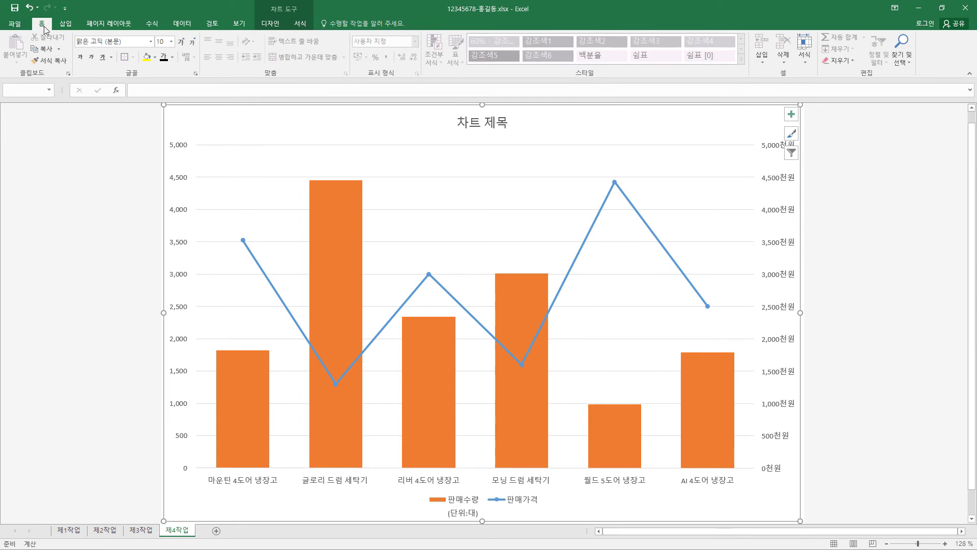
{"action": "left_click", "coordinate": [128, 42]}
{"action": "type", "text": "굴림"}
{"action": "key", "text": "Return"}
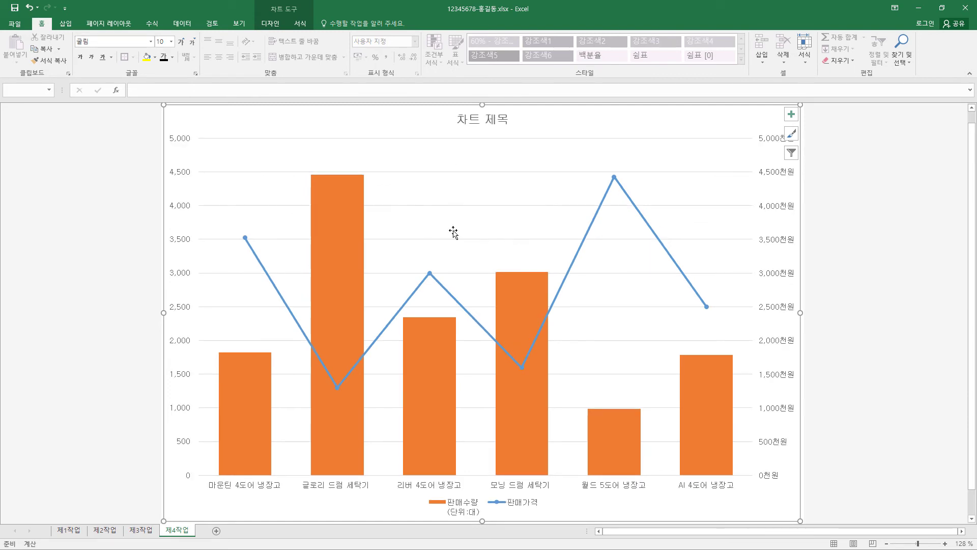
{"action": "left_click", "coordinate": [171, 41]}
{"action": "left_click", "coordinate": [160, 91]}
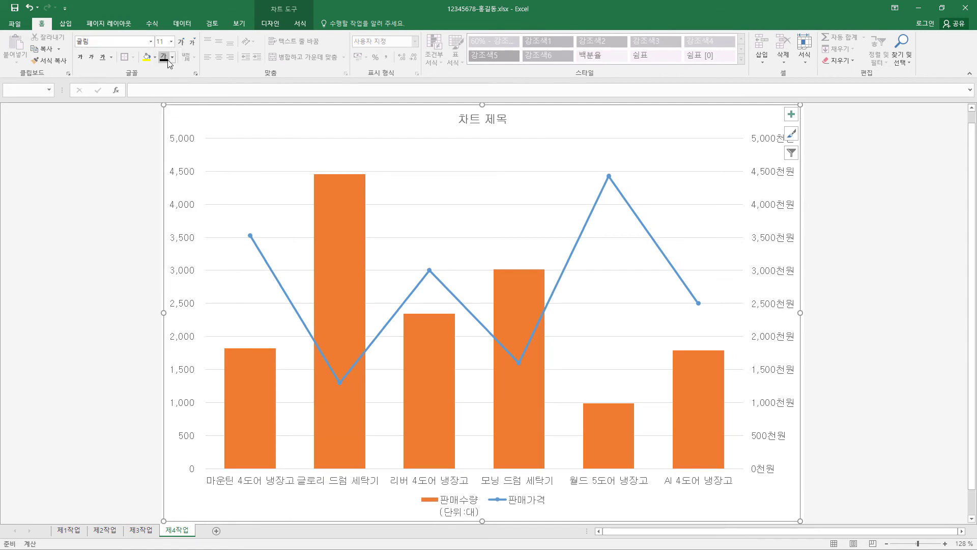
{"action": "left_click", "coordinate": [170, 57]}
{"action": "left_click", "coordinate": [174, 94]}
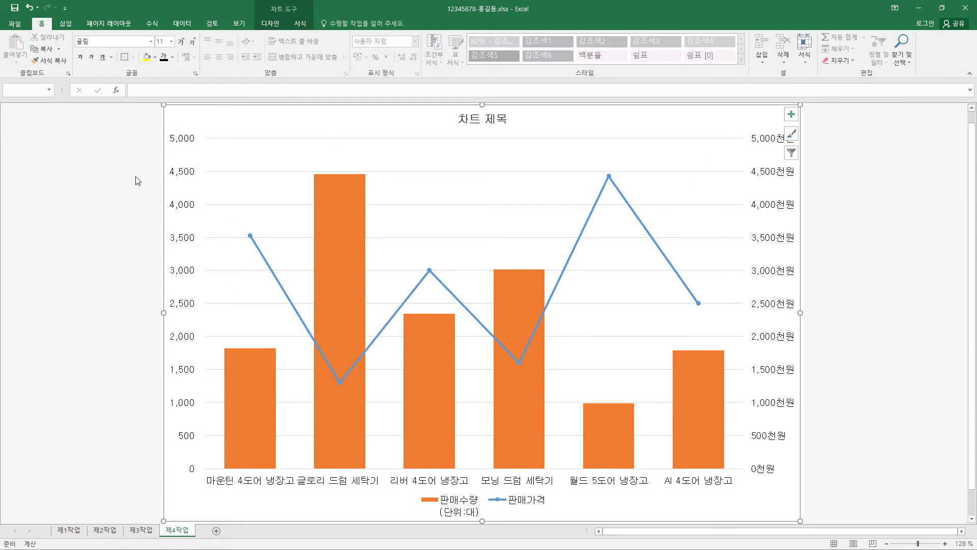
Fill the chart area with the 파랑 박엽지 texture
{"action": "left_click", "coordinate": [301, 24]}
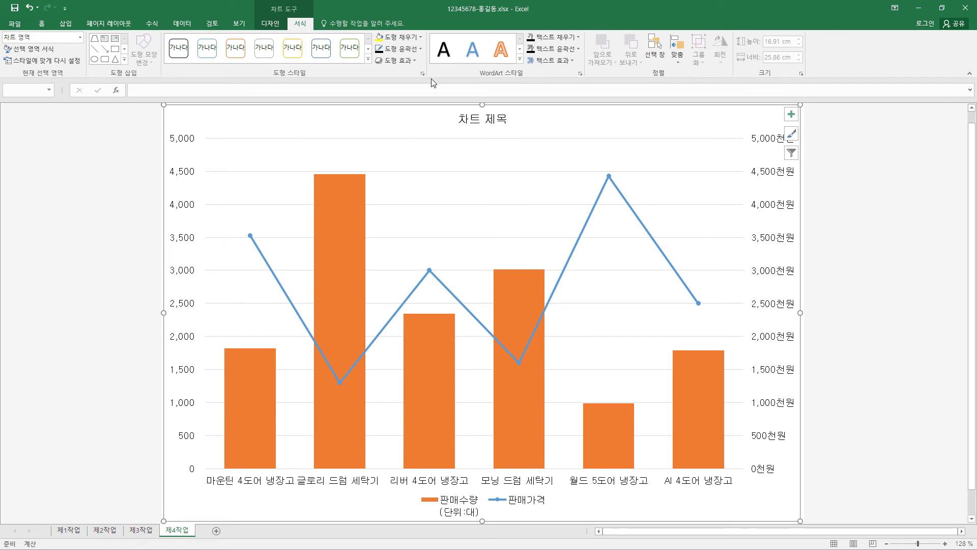
{"action": "left_click", "coordinate": [419, 41]}
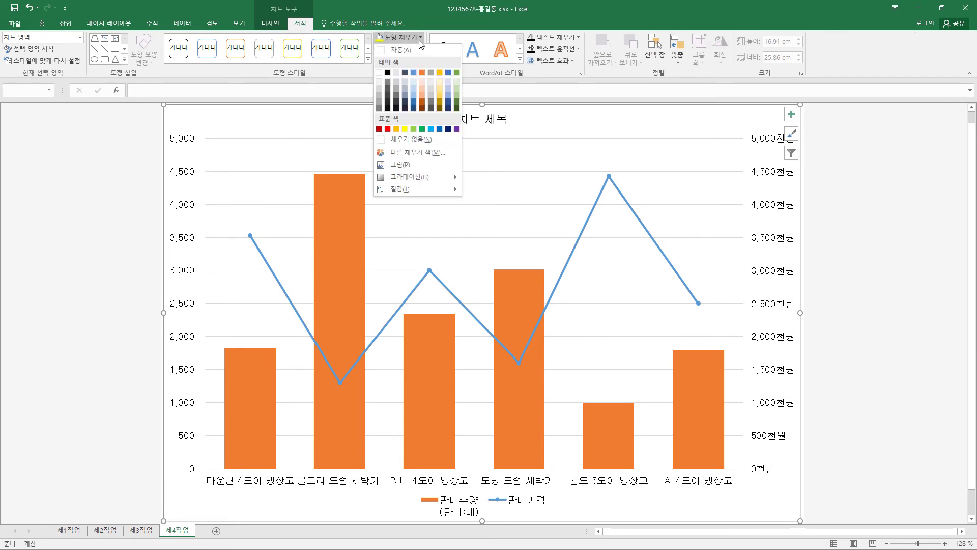
{"action": "mouse_move", "coordinate": [419, 194]}
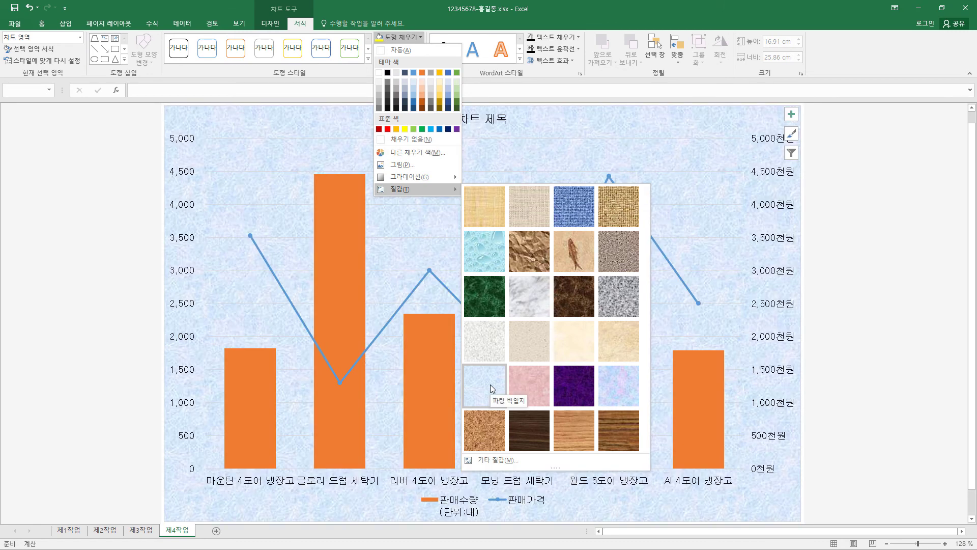
{"action": "left_click", "coordinate": [490, 384]}
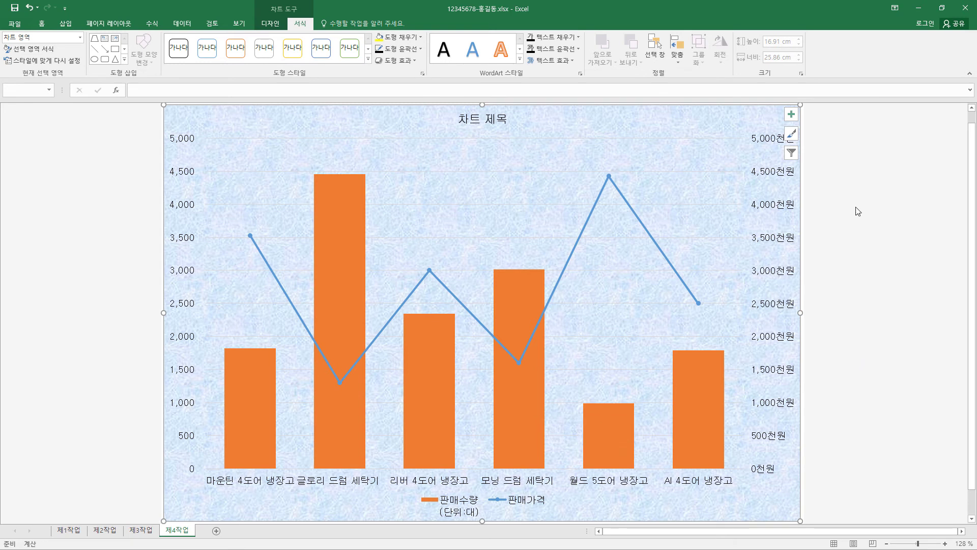
Fill the chart's plot area with solid white
{"action": "left_click", "coordinate": [486, 186]}
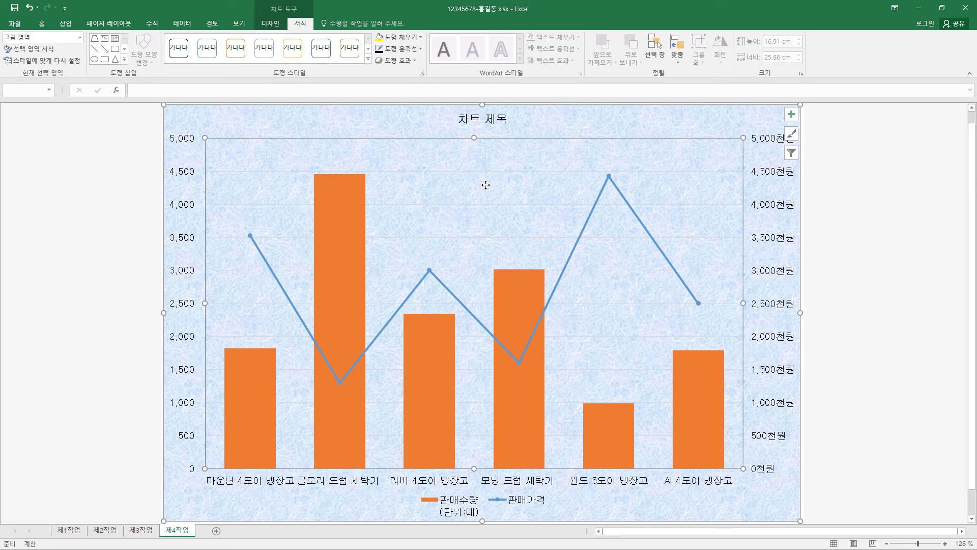
{"action": "left_click", "coordinate": [421, 38]}
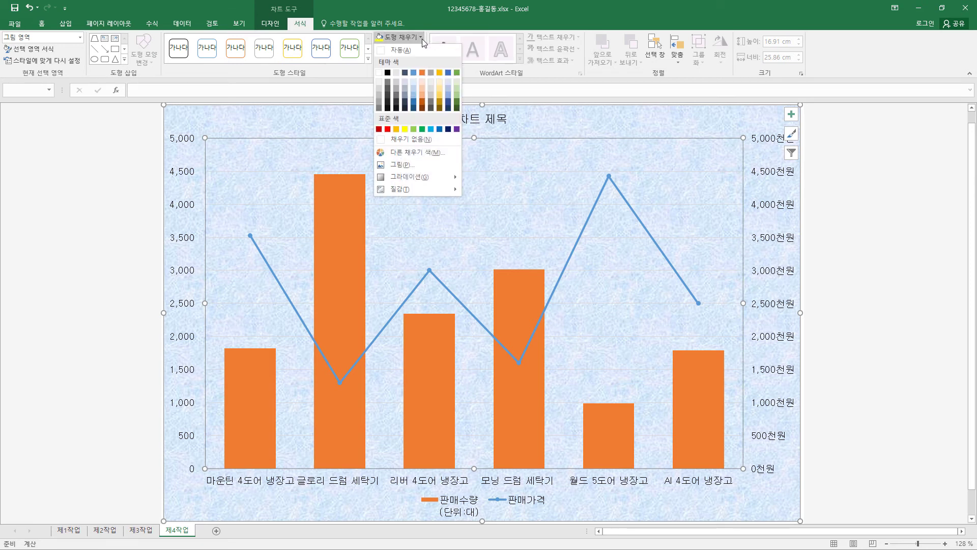
{"action": "left_click", "coordinate": [379, 73]}
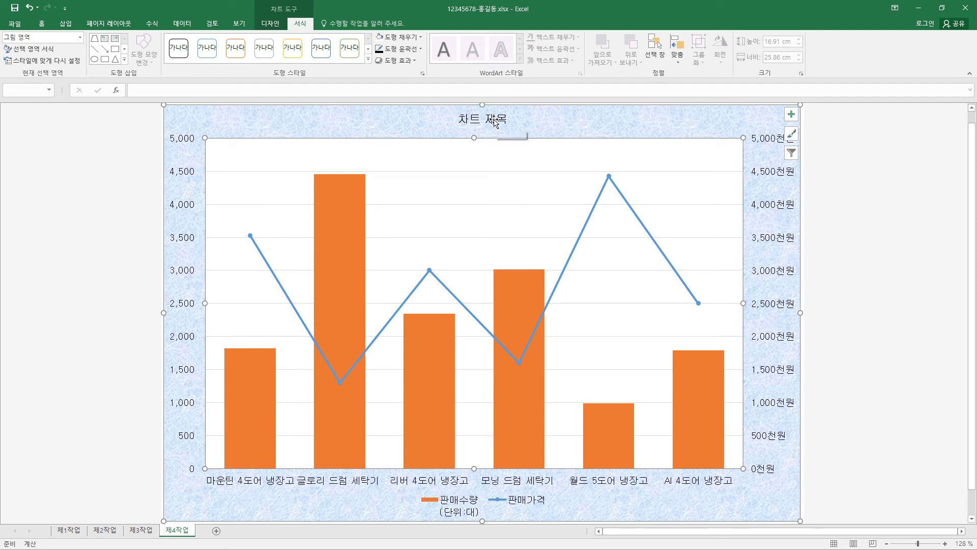
Make the chart title bold and set its font size to 20
{"action": "left_click", "coordinate": [493, 119]}
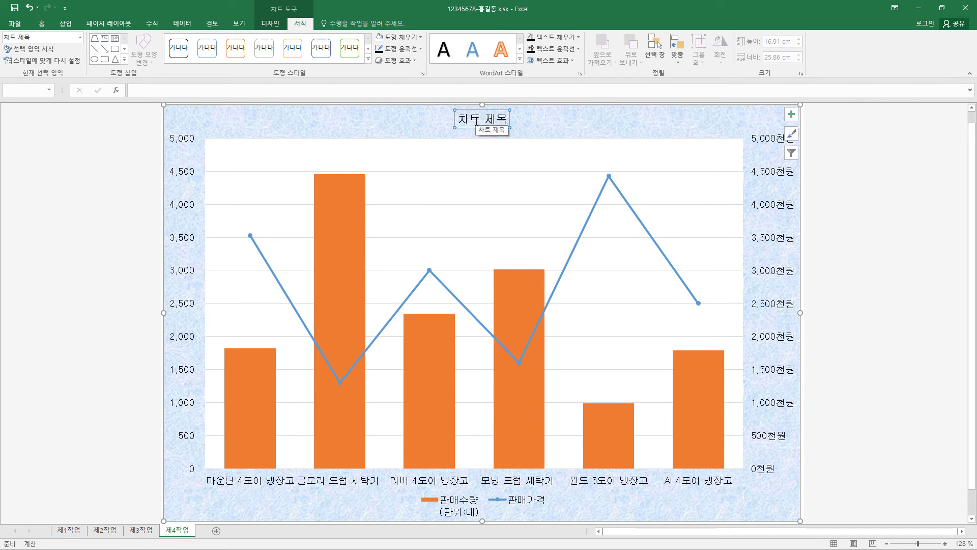
{"action": "left_click", "coordinate": [43, 24]}
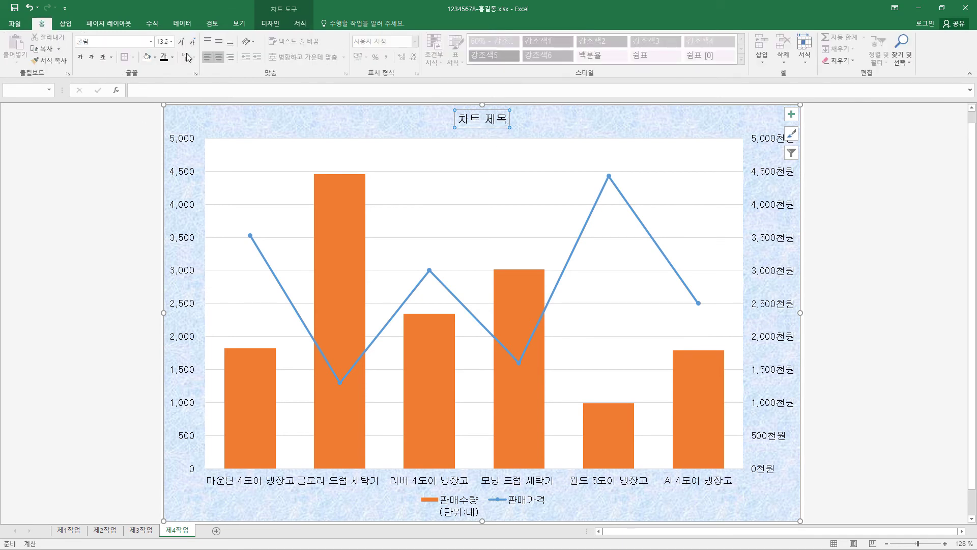
{"action": "left_click", "coordinate": [153, 41]}
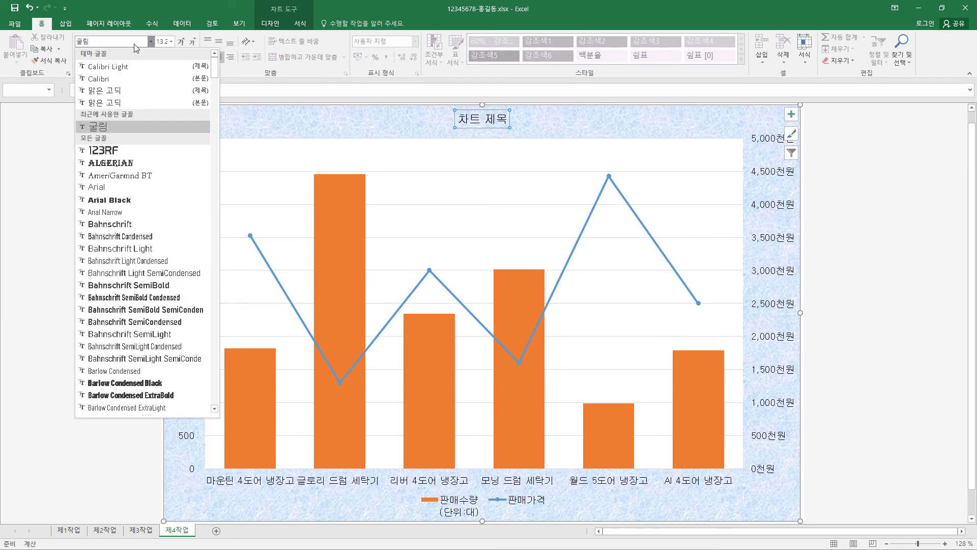
{"action": "left_click", "coordinate": [133, 44]}
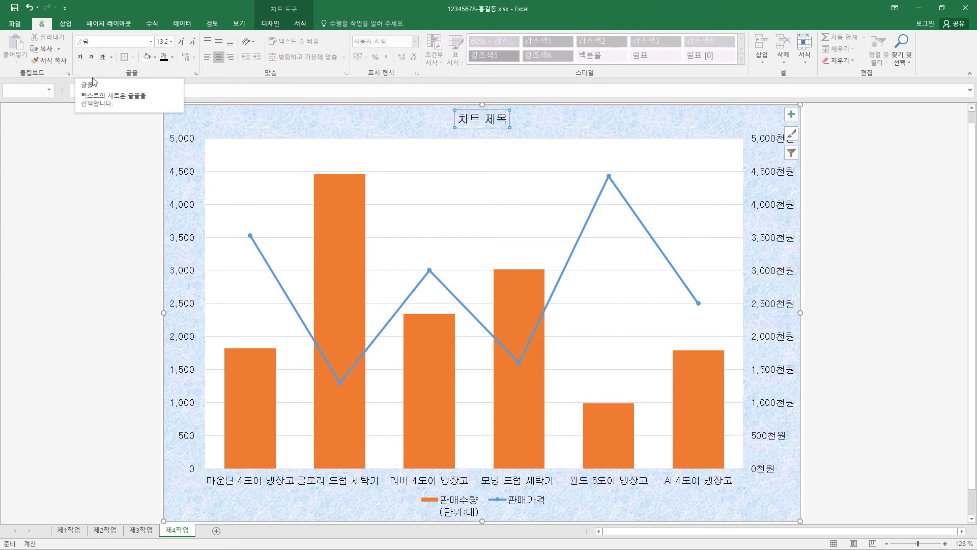
{"action": "left_click", "coordinate": [82, 57]}
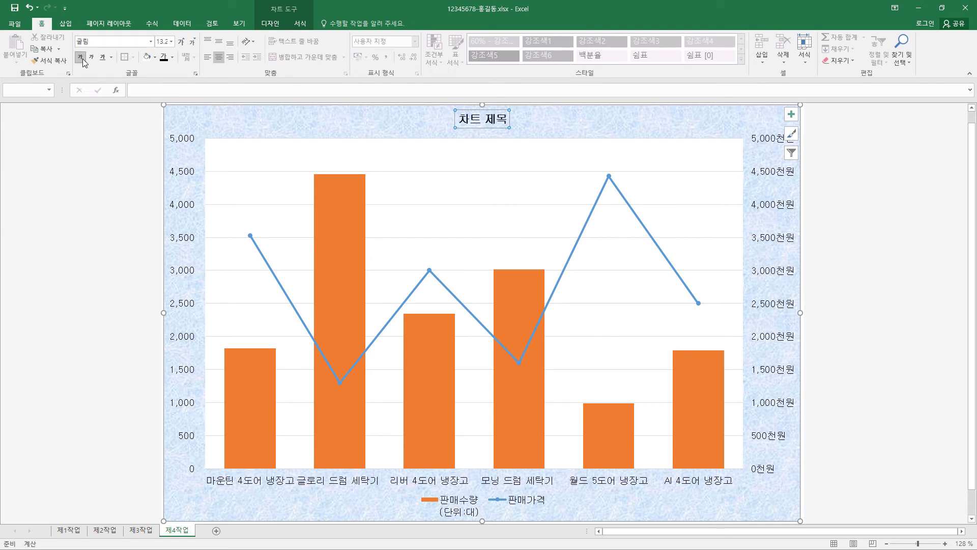
{"action": "left_click", "coordinate": [172, 43]}
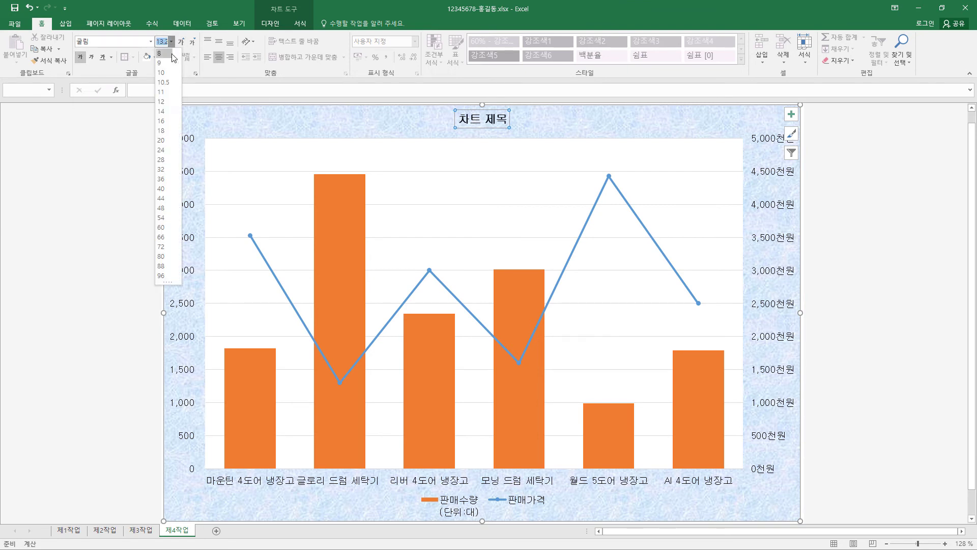
{"action": "key", "text": "Escape"}
{"action": "type", "text": "20"}
{"action": "key", "text": "Return"}
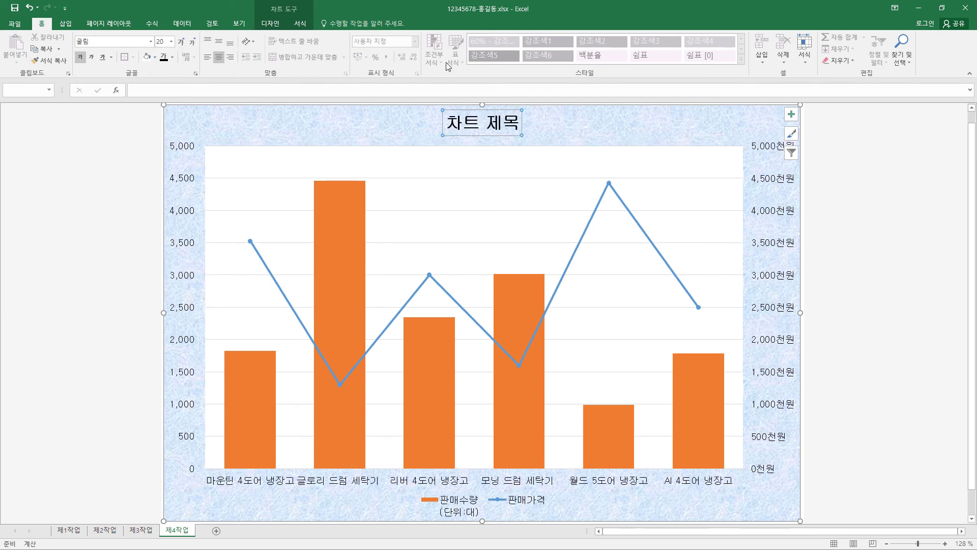
Give the chart title a white fill and a black outline ¾ pt thick
{"action": "left_click", "coordinate": [305, 26]}
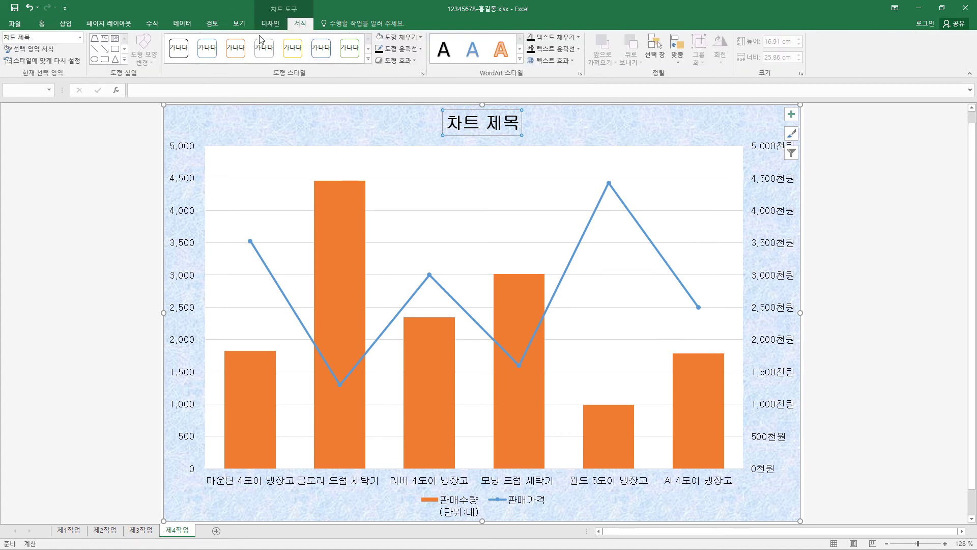
{"action": "left_click", "coordinate": [421, 36]}
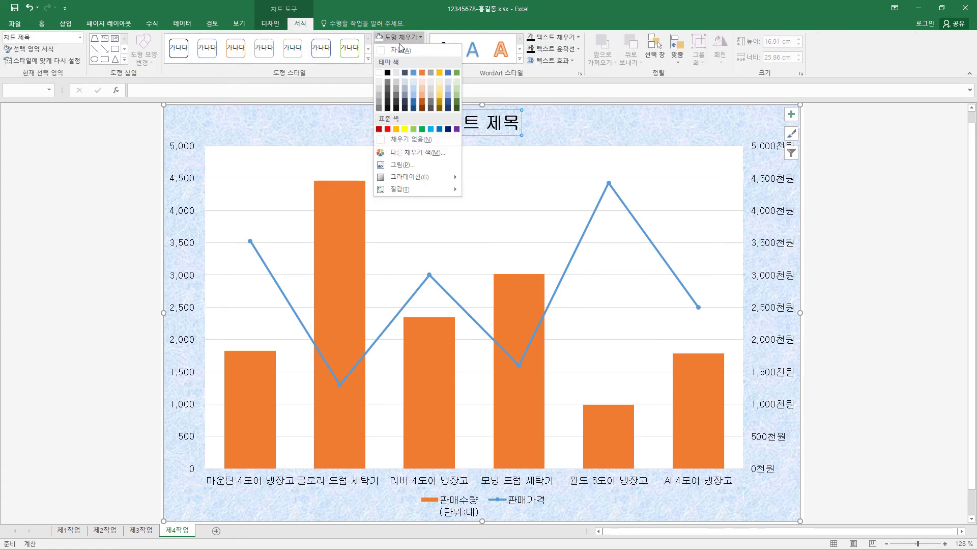
{"action": "left_click", "coordinate": [380, 72]}
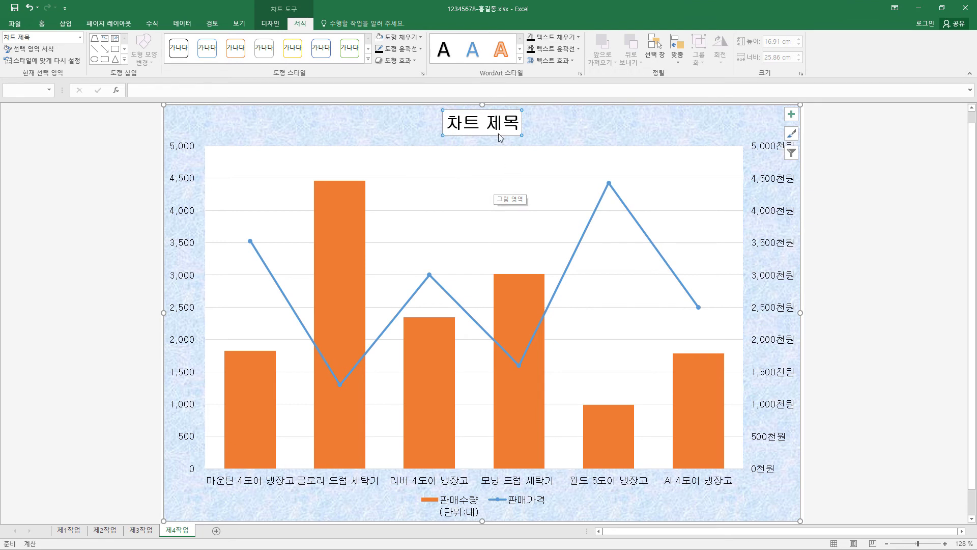
{"action": "left_click", "coordinate": [421, 49]}
{"action": "left_click", "coordinate": [388, 84]}
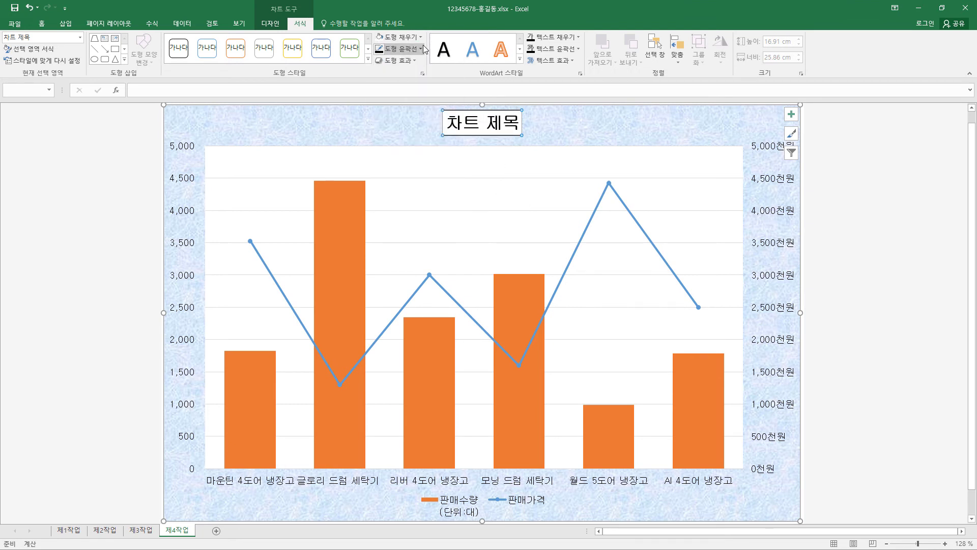
{"action": "left_click", "coordinate": [420, 49]}
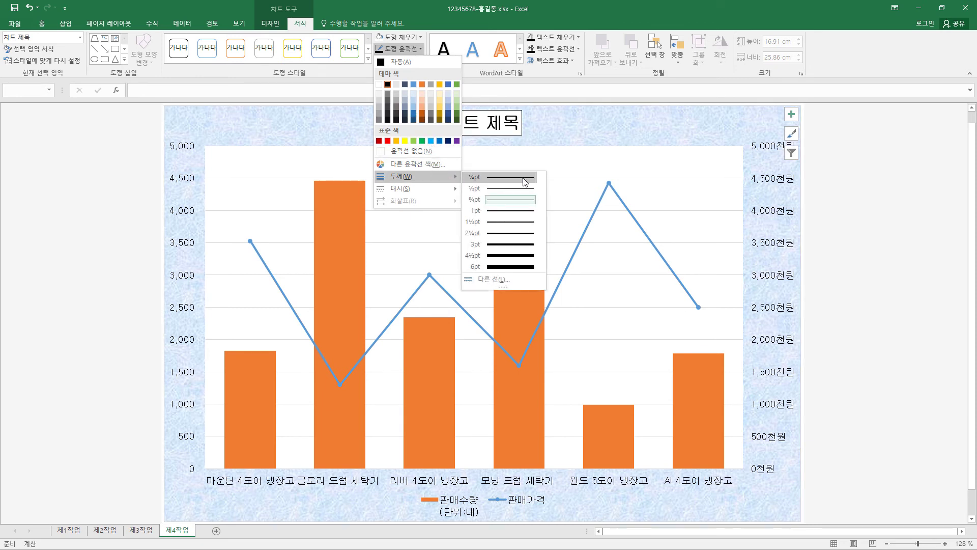
{"action": "left_click", "coordinate": [519, 200]}
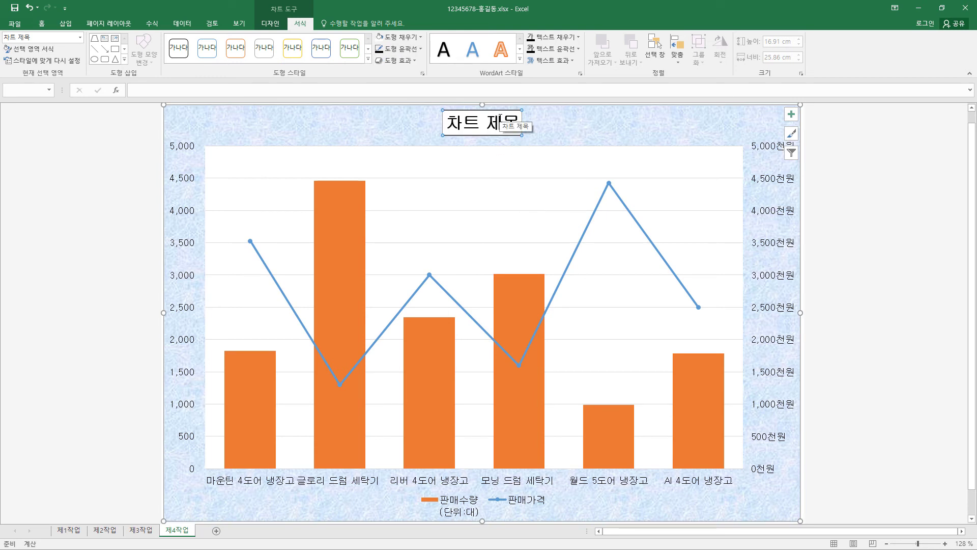
Replace the chart title text with 냉장고 및 세탁기의 판매 현황
{"action": "left_click", "coordinate": [519, 122]}
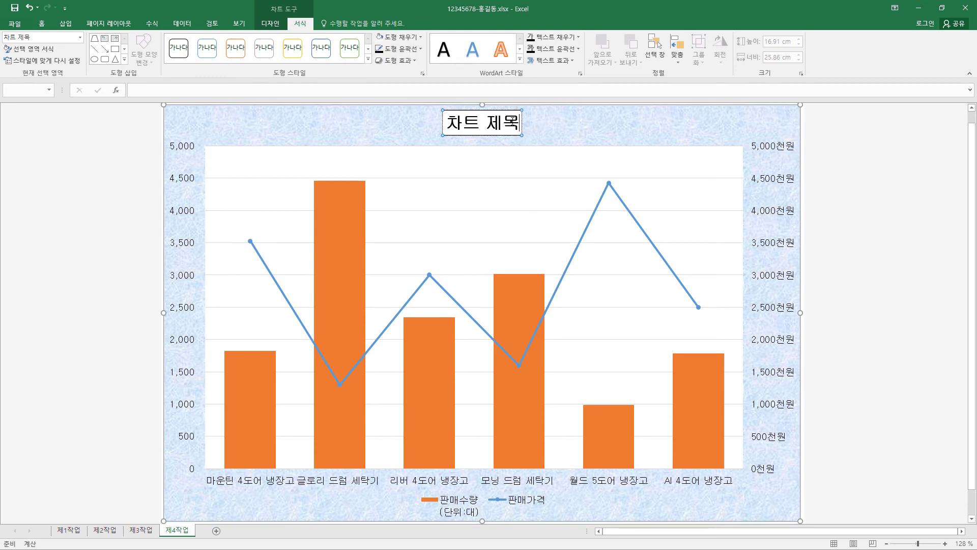
{"action": "left_click_drag", "start_coordinate": [519, 122], "coordinate": [450, 124]}
{"action": "type", "text": "냉장고 및 세탁기의 판매 현황"}
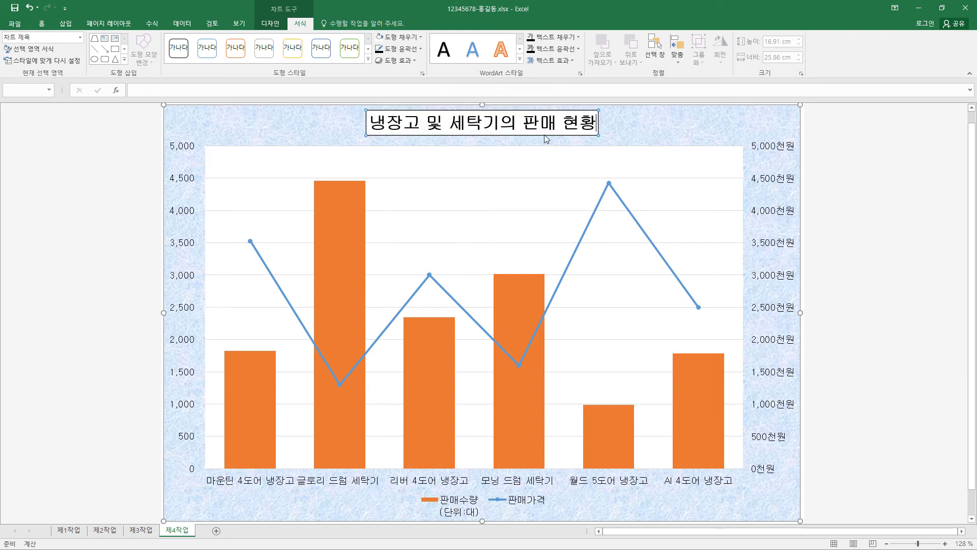
{"action": "left_click", "coordinate": [580, 135]}
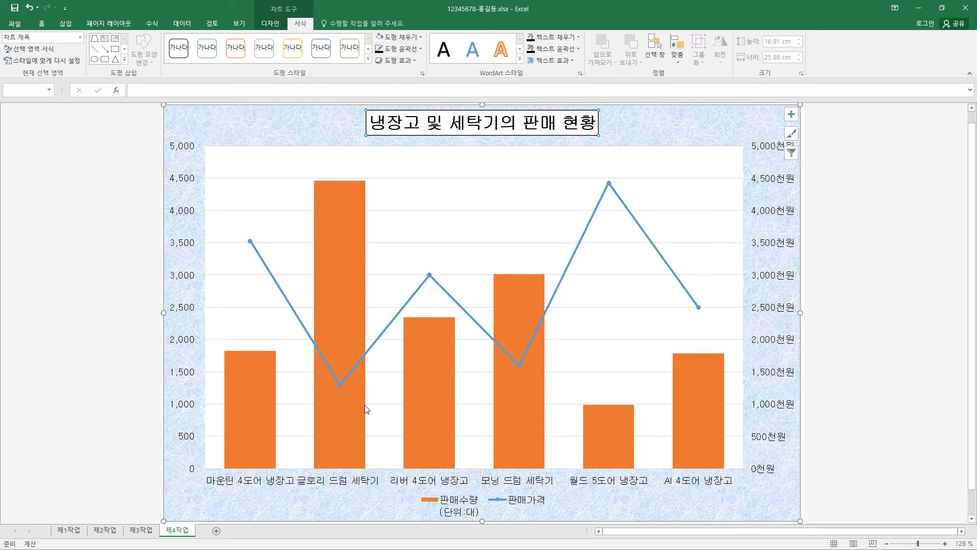
Change the markers of the 판매가격 line series to the built-in square shape at size 10
{"action": "left_click", "coordinate": [429, 275]}
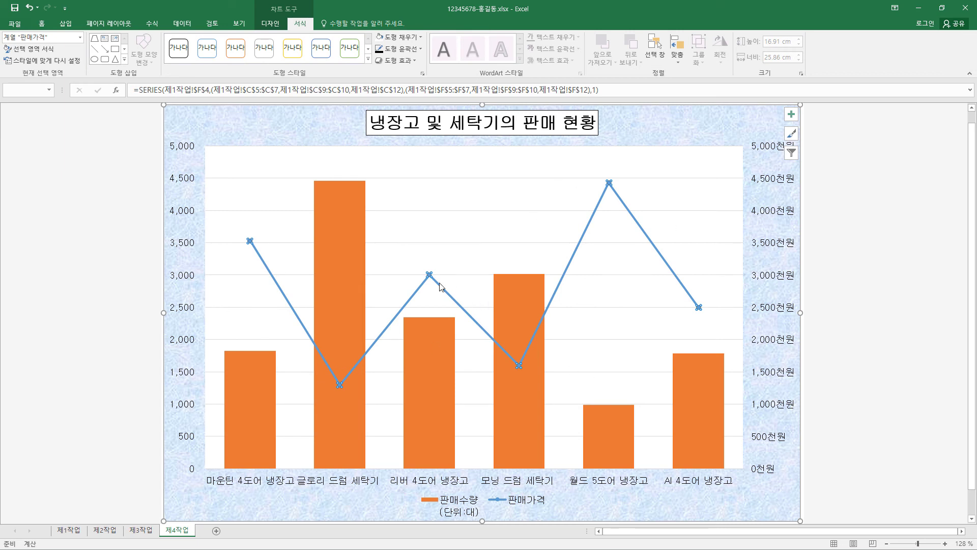
{"action": "right_click", "coordinate": [429, 276]}
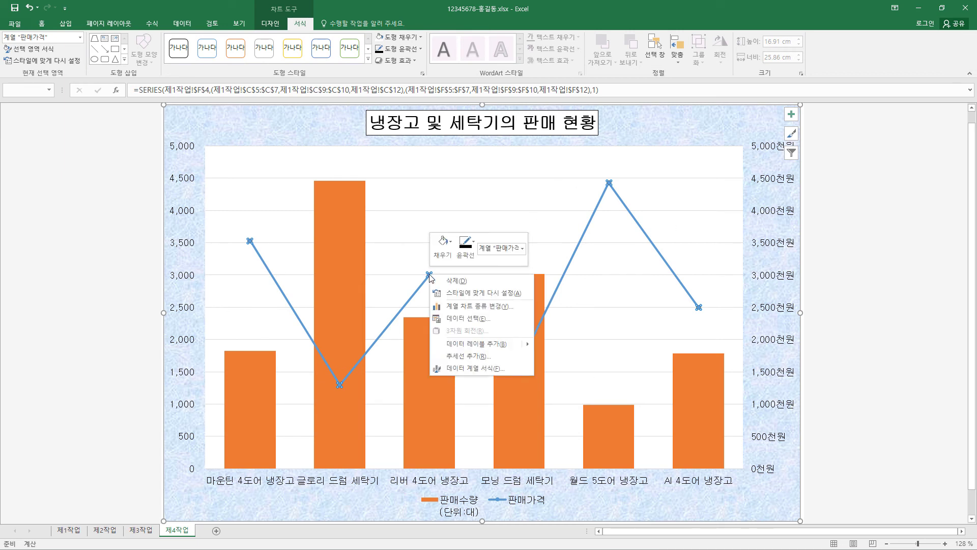
{"action": "left_click", "coordinate": [505, 368]}
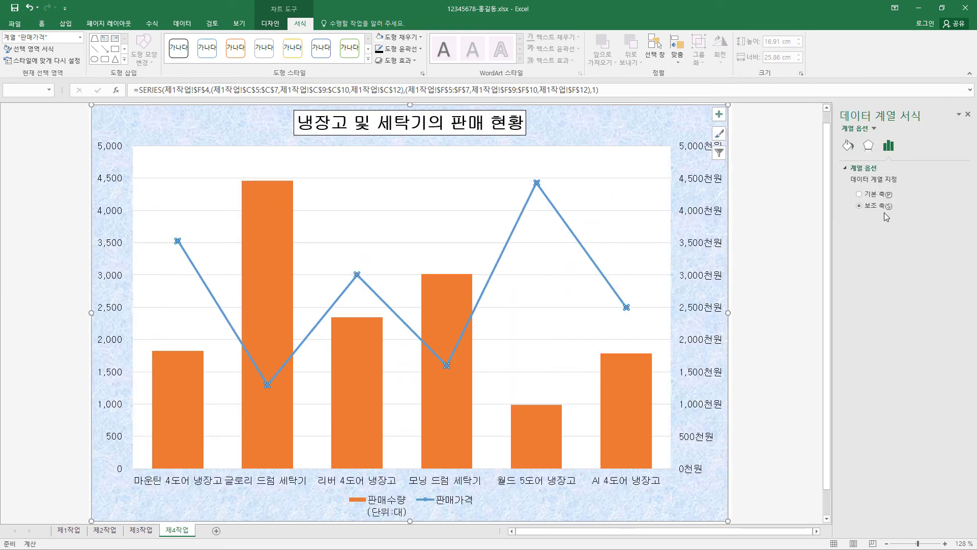
{"action": "left_click", "coordinate": [848, 147]}
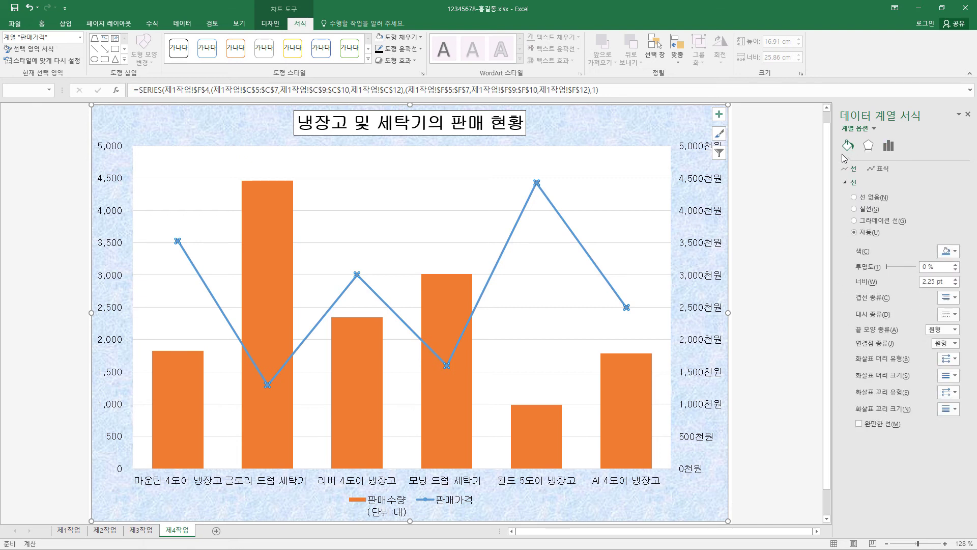
{"action": "left_click", "coordinate": [882, 170]}
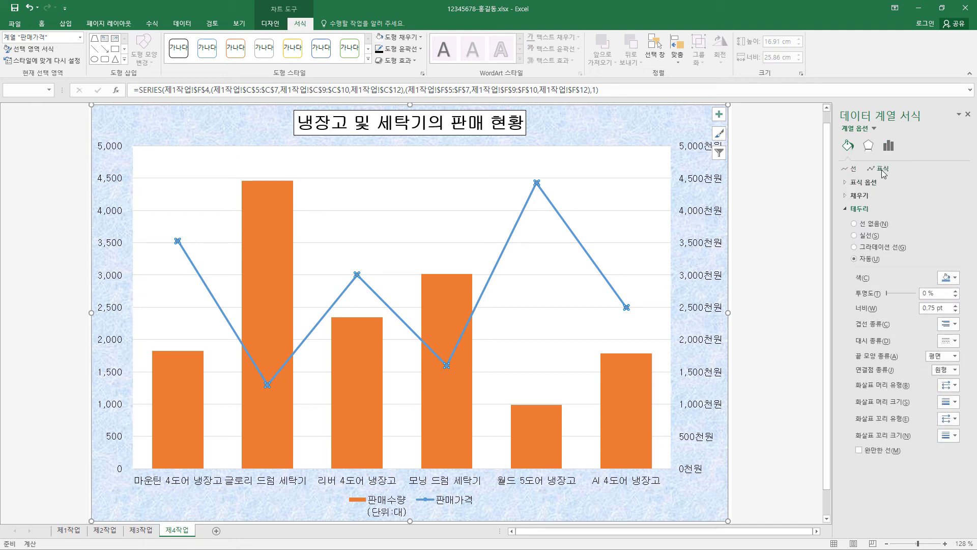
{"action": "left_click", "coordinate": [849, 184]}
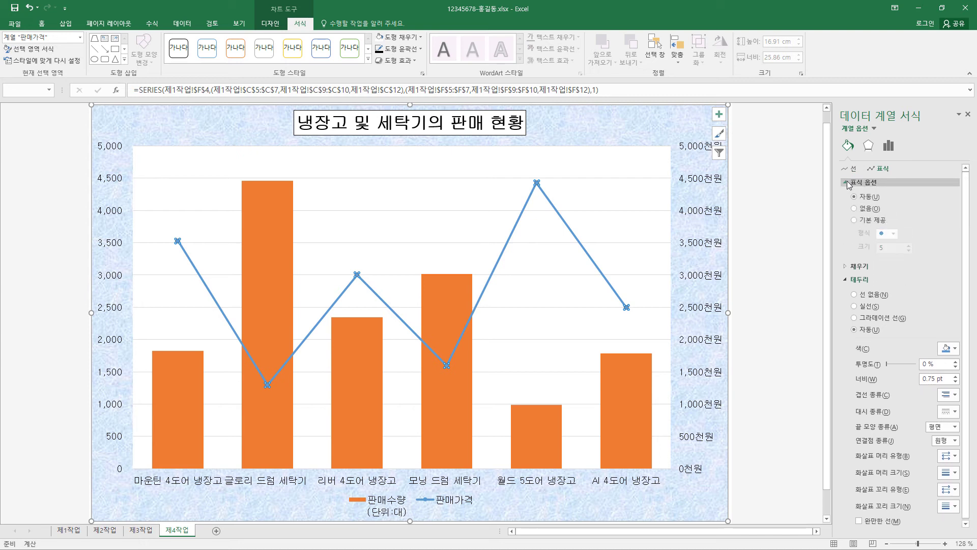
{"action": "left_click", "coordinate": [858, 221]}
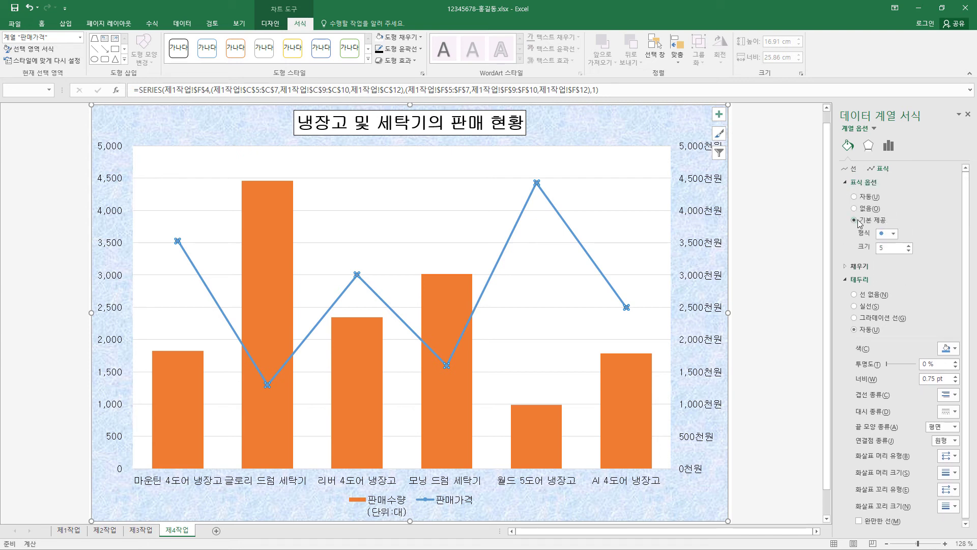
{"action": "left_click", "coordinate": [894, 234]}
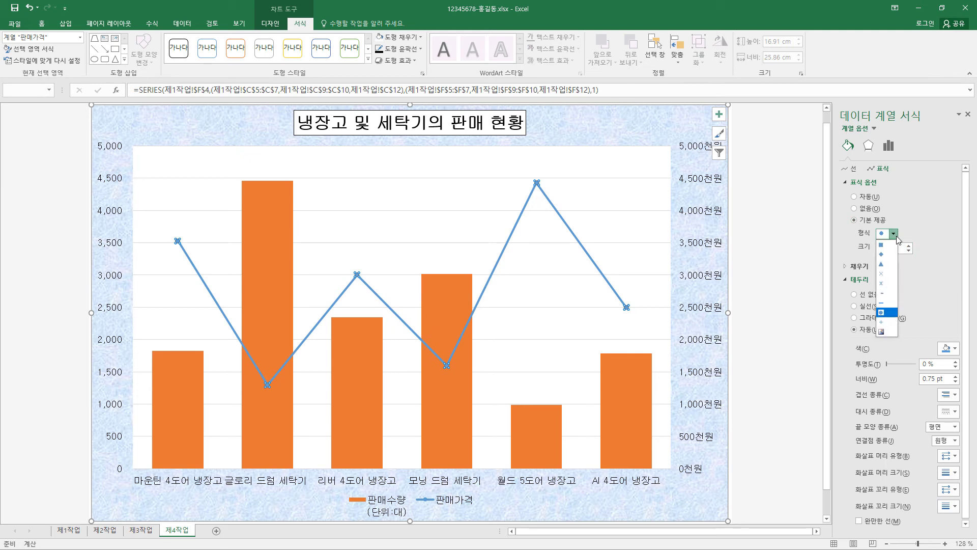
{"action": "left_click", "coordinate": [887, 246]}
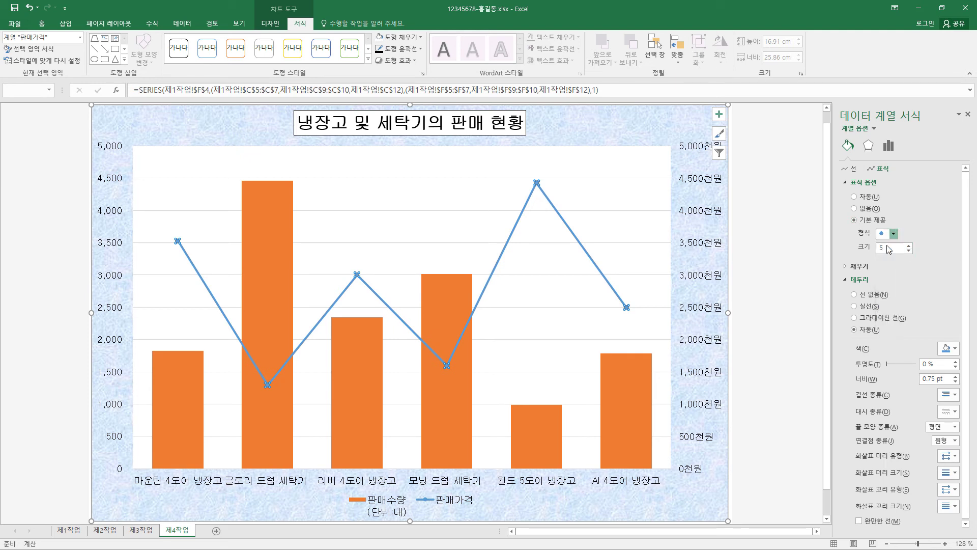
{"action": "double_click", "coordinate": [881, 247]}
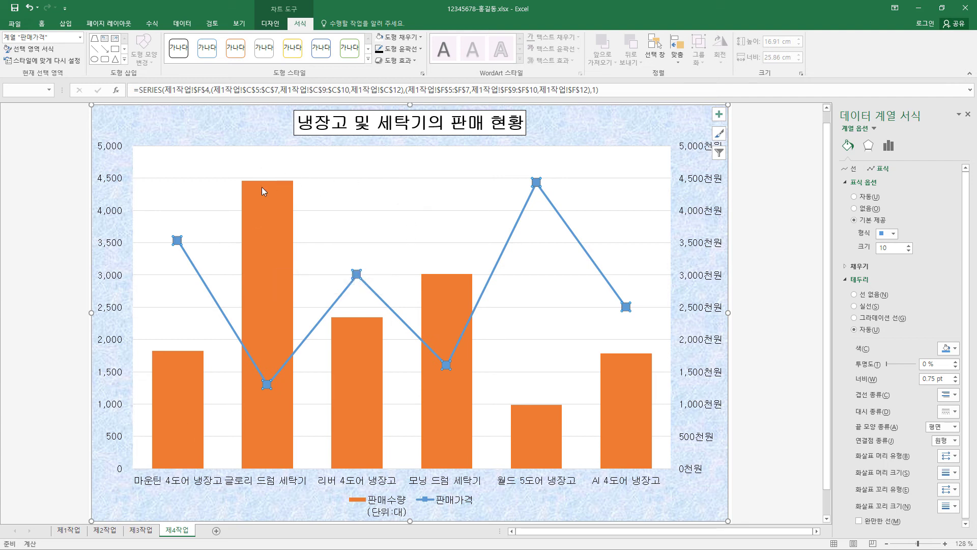
Add a data label at the outside end (바깥쪽 끝에) of only the 글로리 드럼 세탁기 bar in the 판매수량 series
{"action": "left_click", "coordinate": [271, 318]}
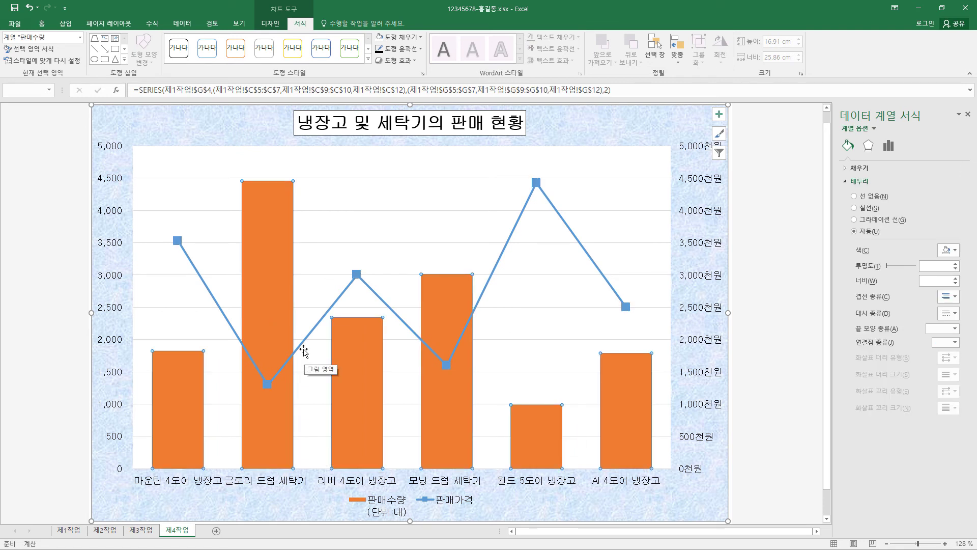
{"action": "left_click", "coordinate": [272, 299]}
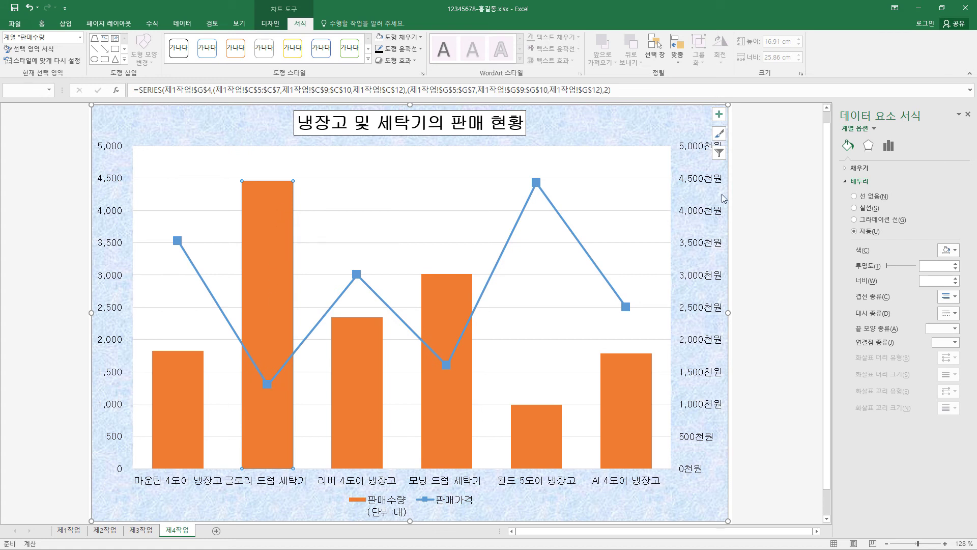
{"action": "left_click", "coordinate": [724, 117]}
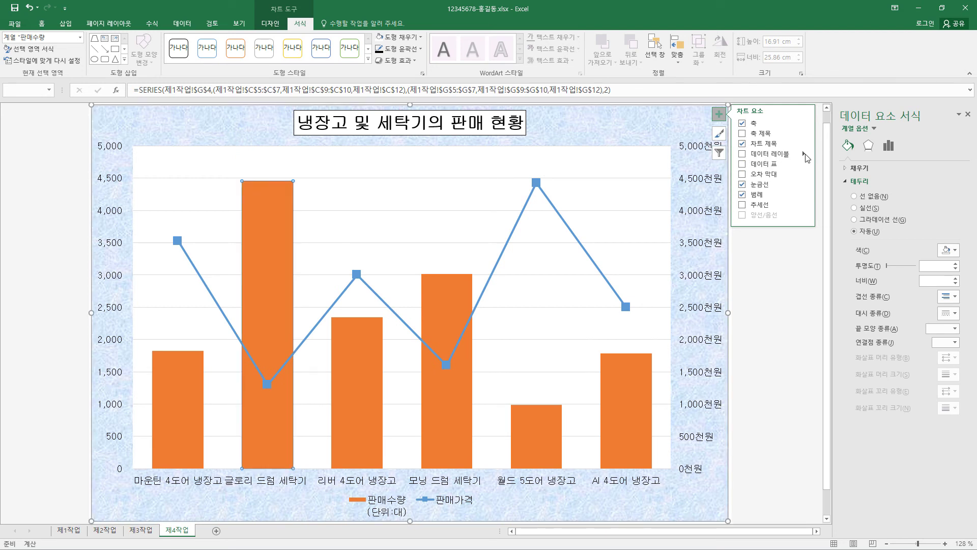
{"action": "left_click", "coordinate": [804, 154]}
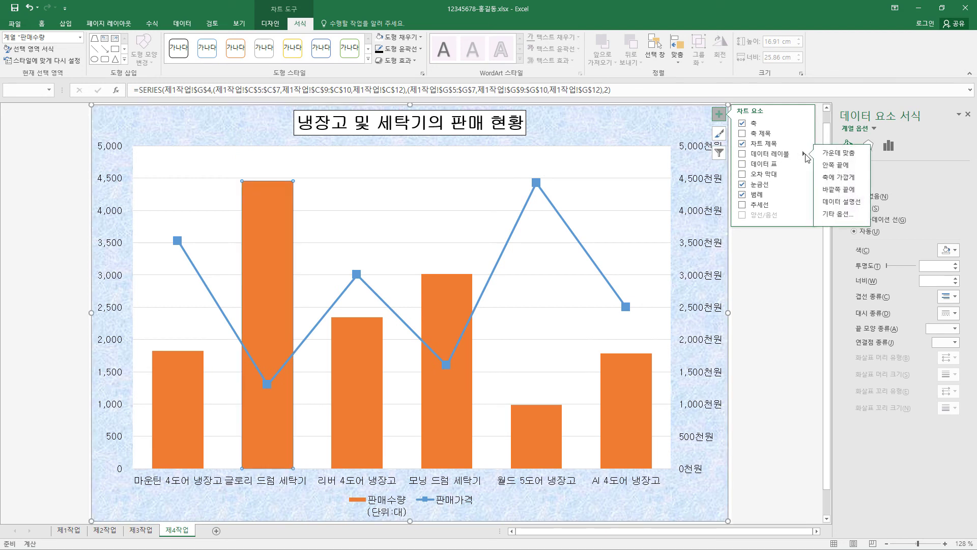
{"action": "left_click", "coordinate": [854, 194]}
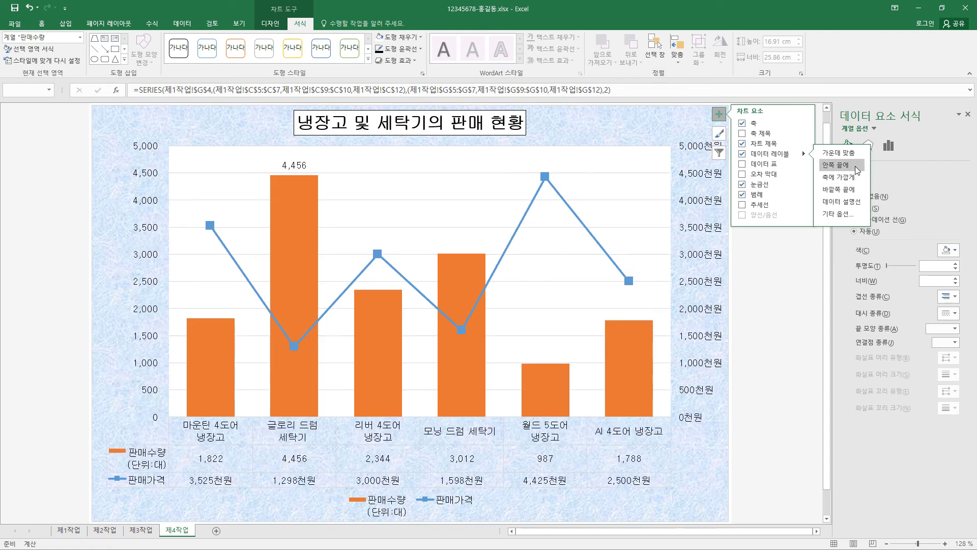
{"action": "left_click", "coordinate": [722, 118]}
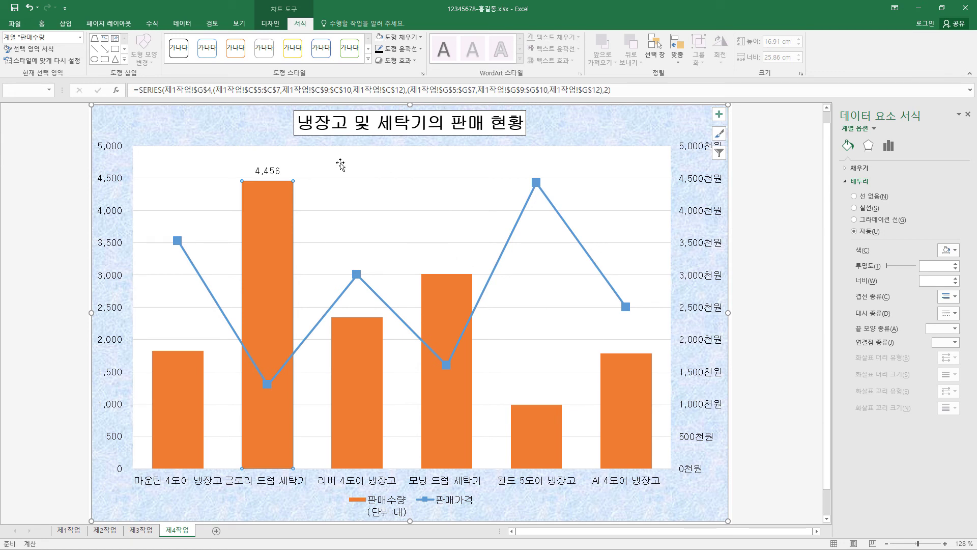
Format the chart's major horizontal gridlines as black dashed lines
{"action": "left_click", "coordinate": [446, 178]}
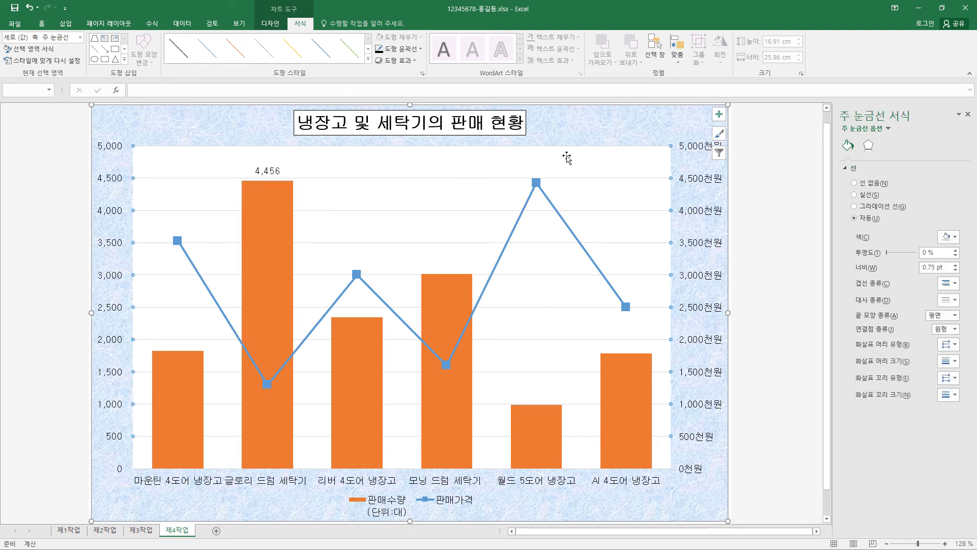
{"action": "left_click", "coordinate": [420, 53]}
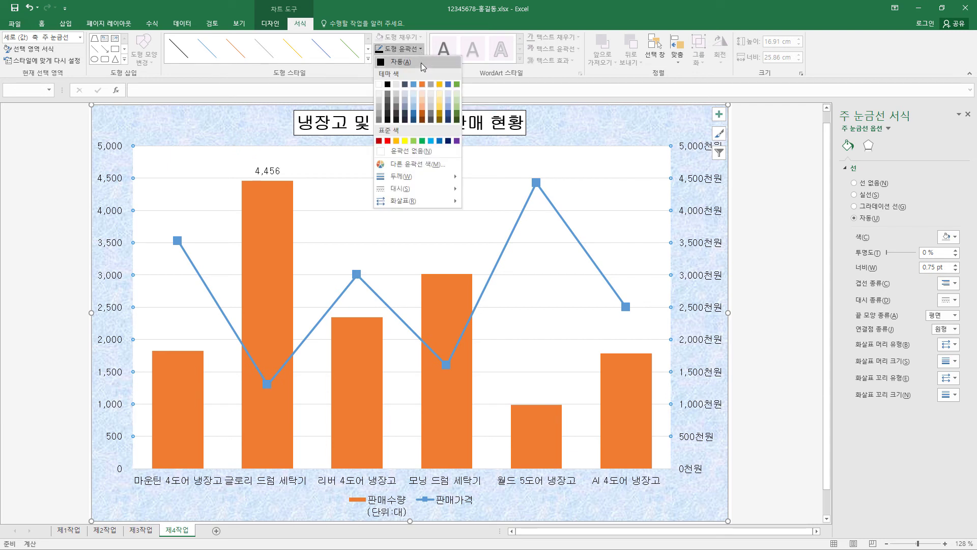
{"action": "mouse_move", "coordinate": [425, 187]}
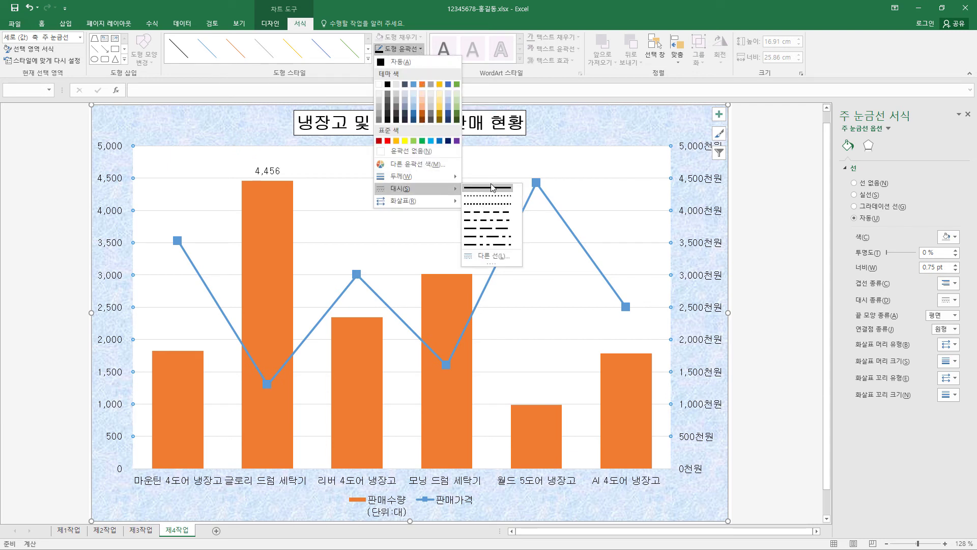
{"action": "left_click", "coordinate": [497, 217]}
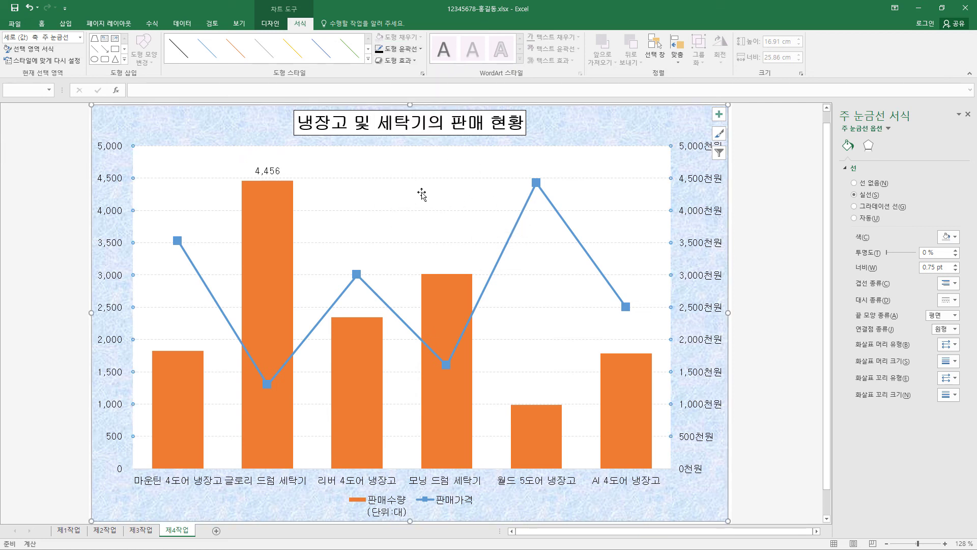
{"action": "left_click", "coordinate": [421, 50]}
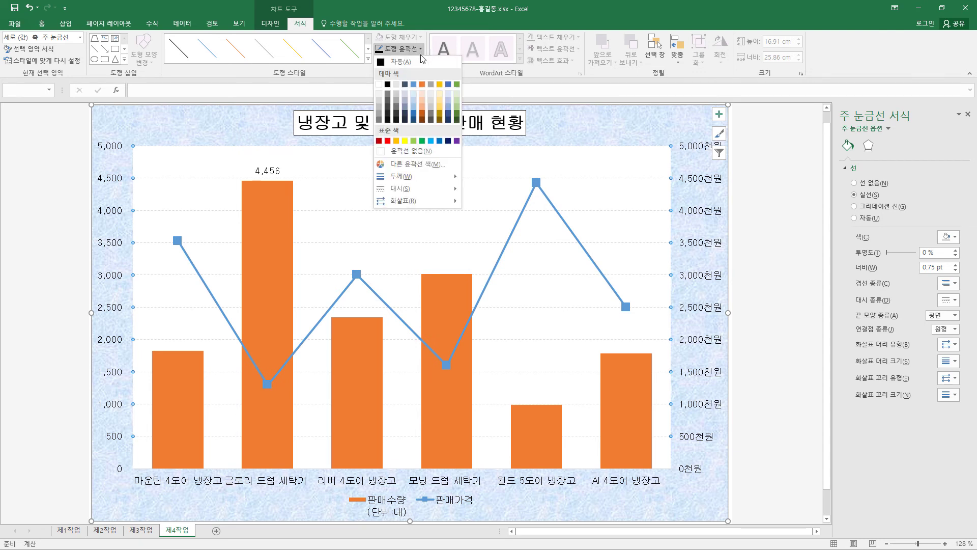
{"action": "left_click", "coordinate": [389, 86]}
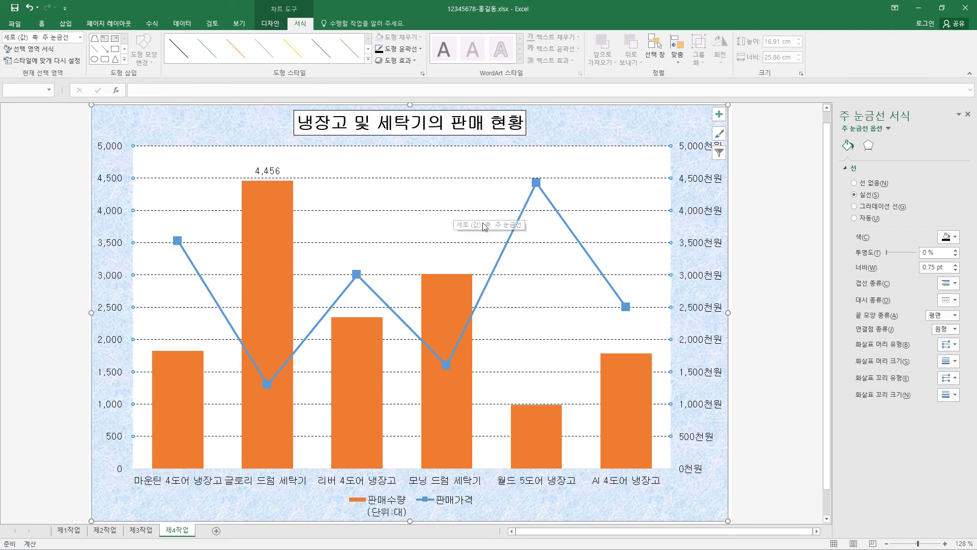
{"action": "scroll", "coordinate": [404, 227], "scroll_direction": "up", "scroll_amount": 1}
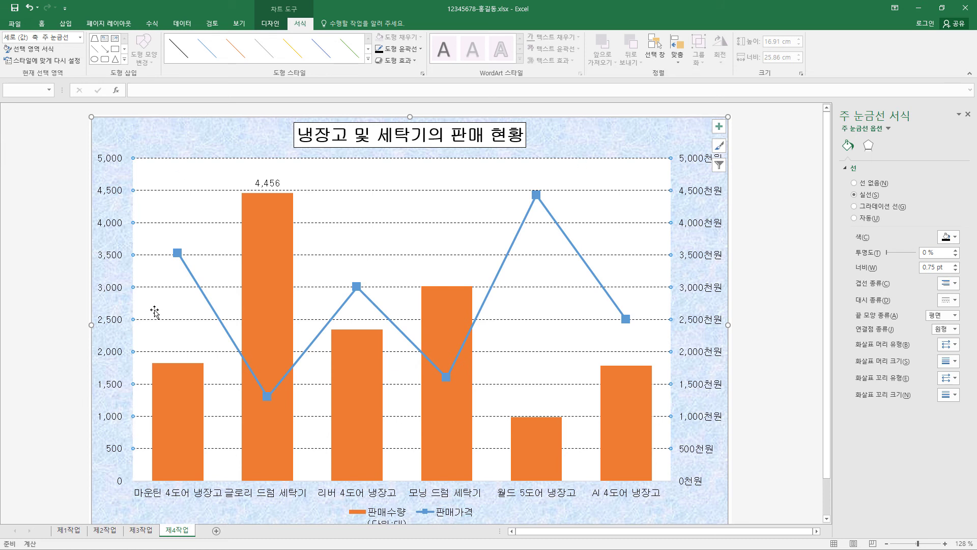
Give the primary vertical (판매수량) axis a solid black line
{"action": "left_click", "coordinate": [109, 228]}
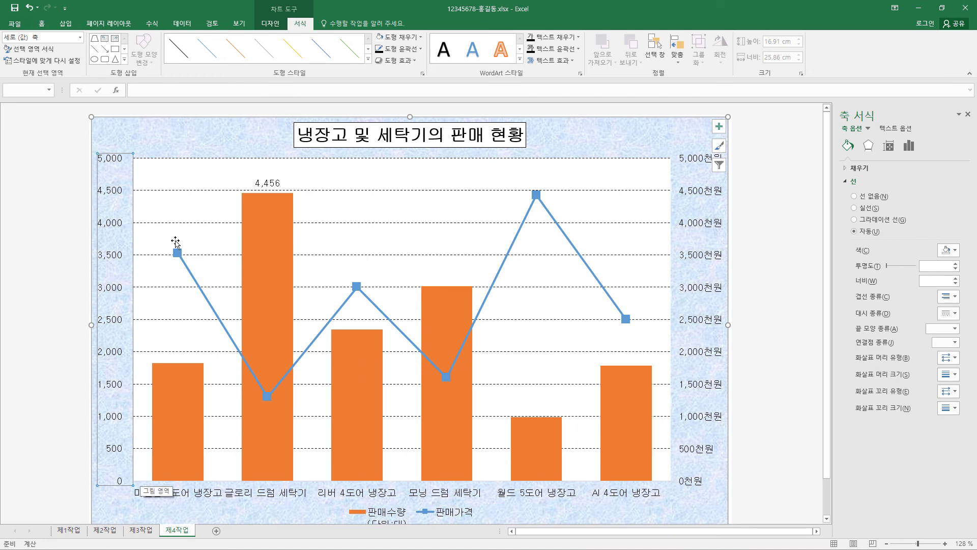
{"action": "left_click", "coordinate": [153, 146]}
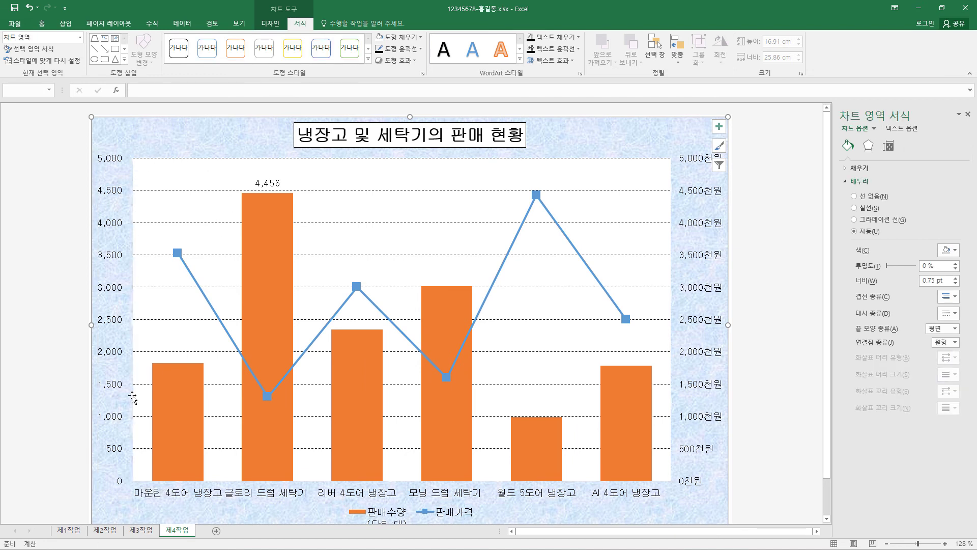
{"action": "left_click", "coordinate": [117, 223]}
{"action": "left_click", "coordinate": [420, 49]}
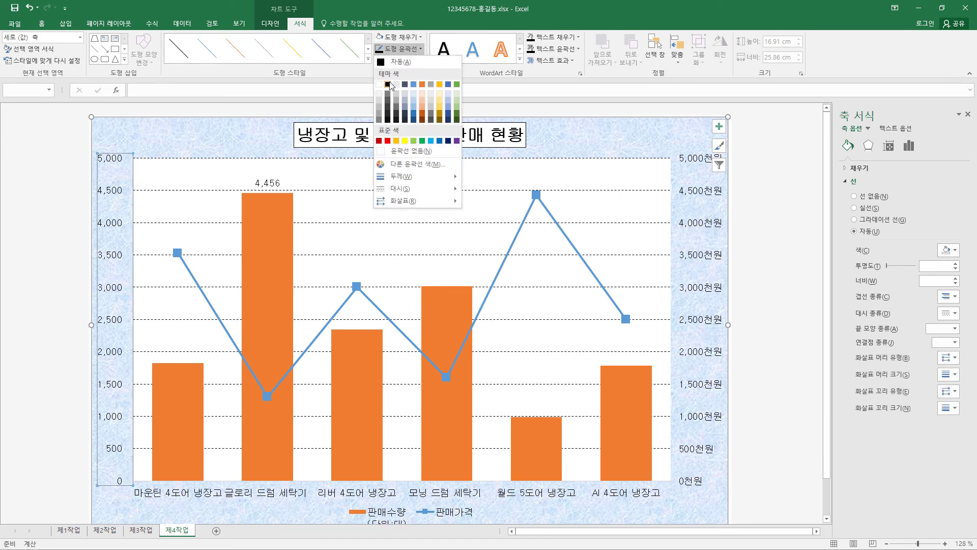
{"action": "left_click", "coordinate": [387, 85]}
{"action": "left_click", "coordinate": [149, 147]}
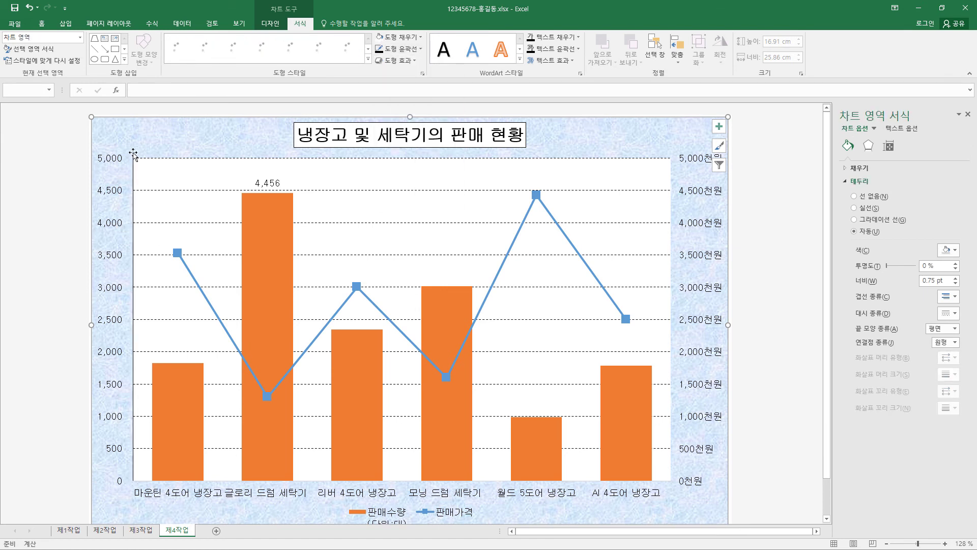
{"action": "left_click", "coordinate": [116, 306]}
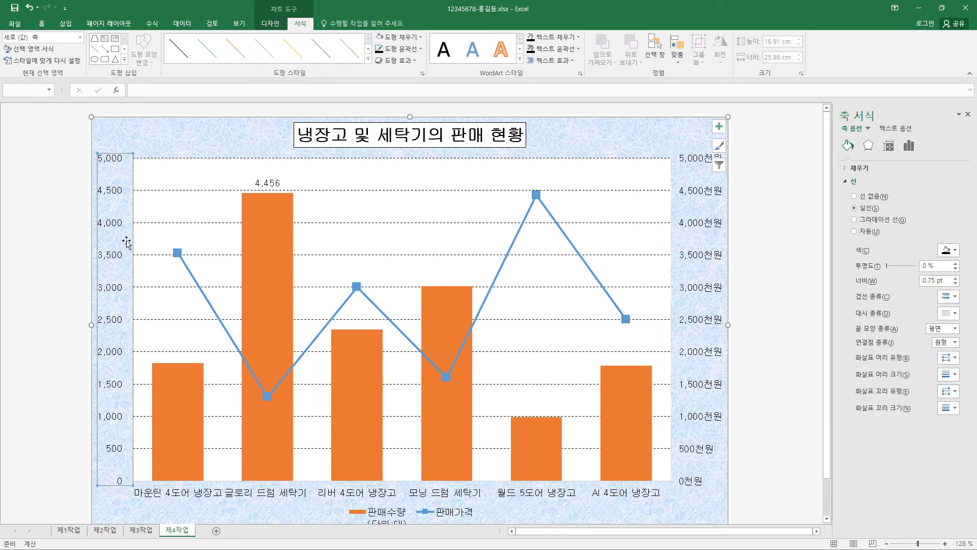
Give the secondary vertical (판매가격) axis a solid black line
{"action": "left_click", "coordinate": [711, 257]}
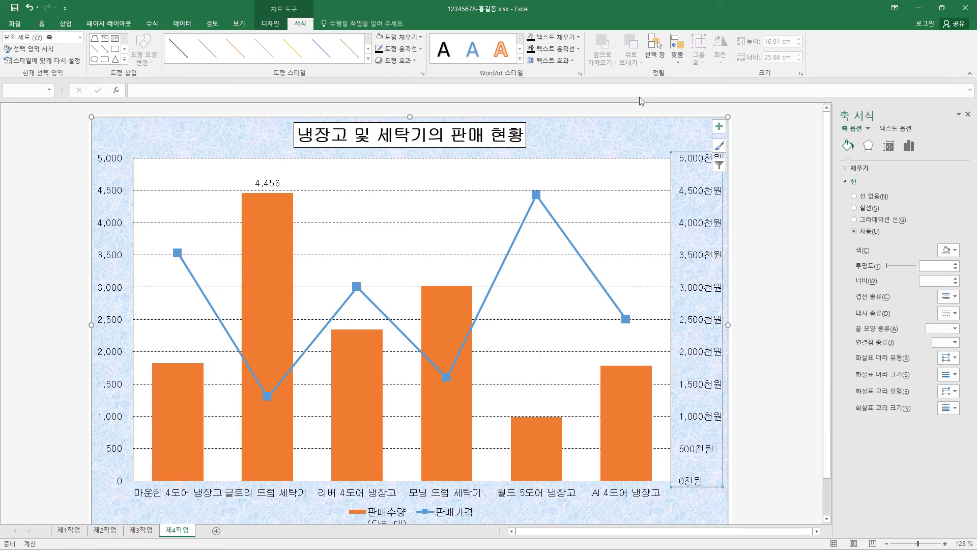
{"action": "left_click", "coordinate": [672, 135]}
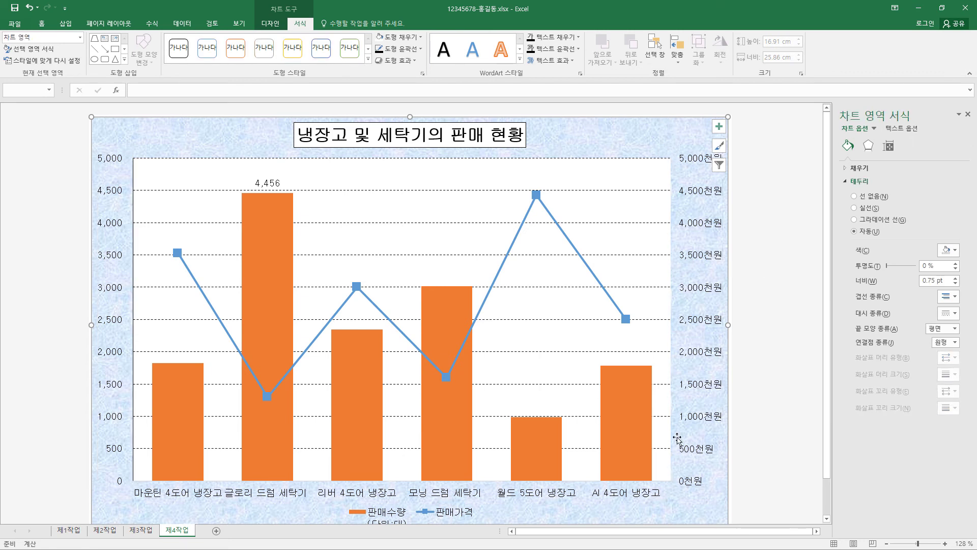
{"action": "left_click", "coordinate": [697, 227]}
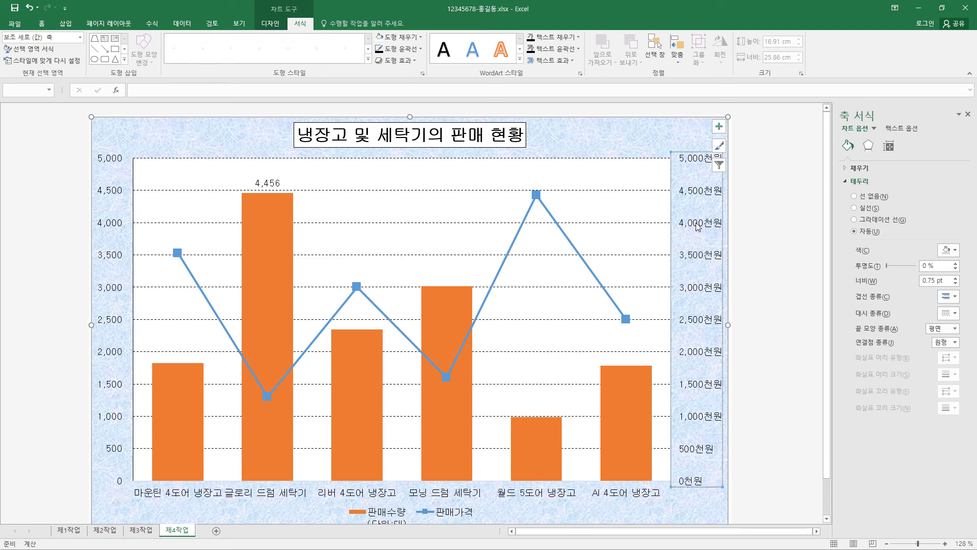
{"action": "left_click", "coordinate": [420, 49]}
{"action": "key", "text": "Escape"}
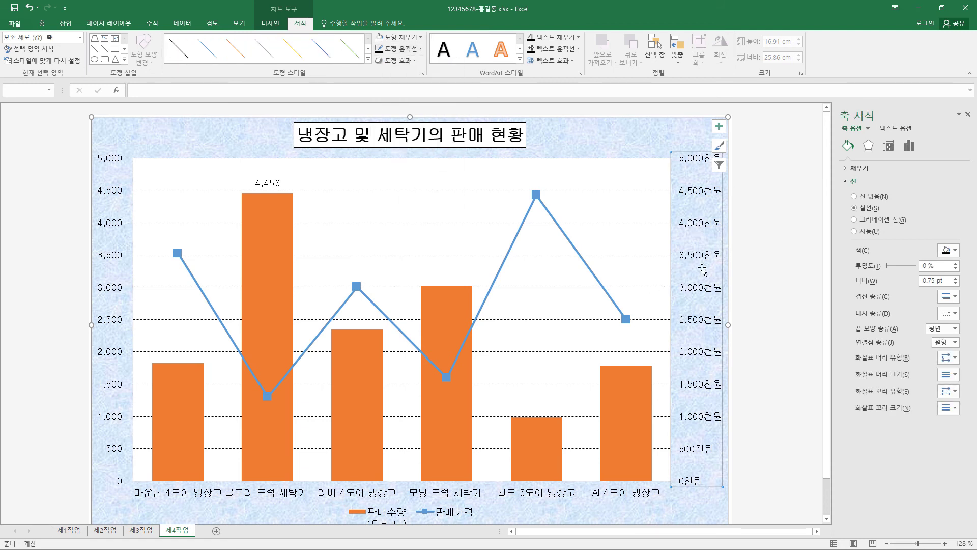
{"action": "left_click", "coordinate": [673, 259]}
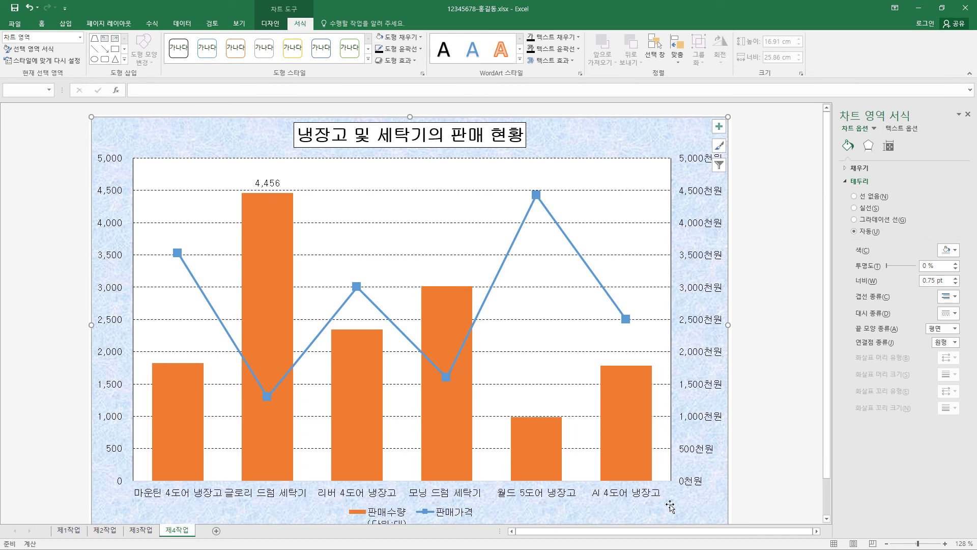
Set the major unit of the secondary vertical axis to 1000
{"action": "left_click", "coordinate": [714, 353]}
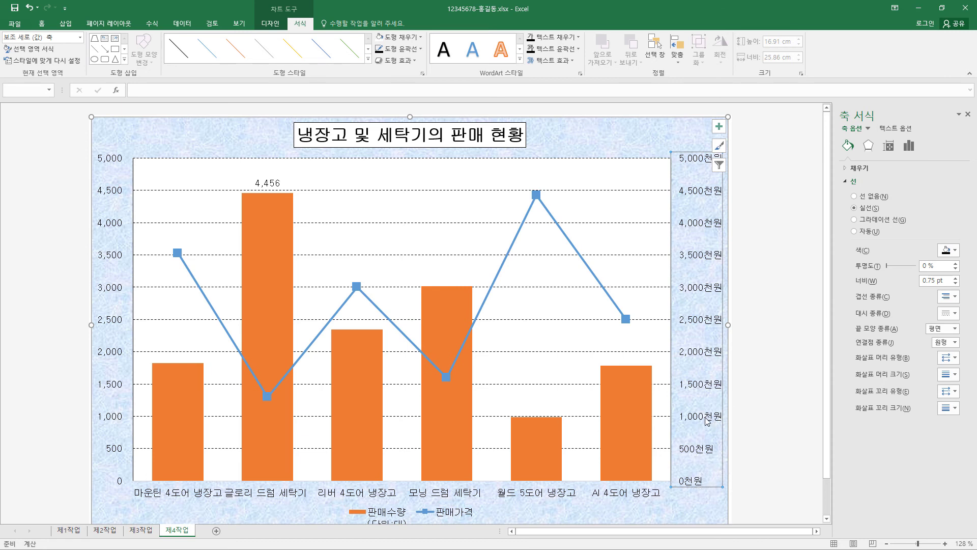
{"action": "left_click", "coordinate": [910, 148]}
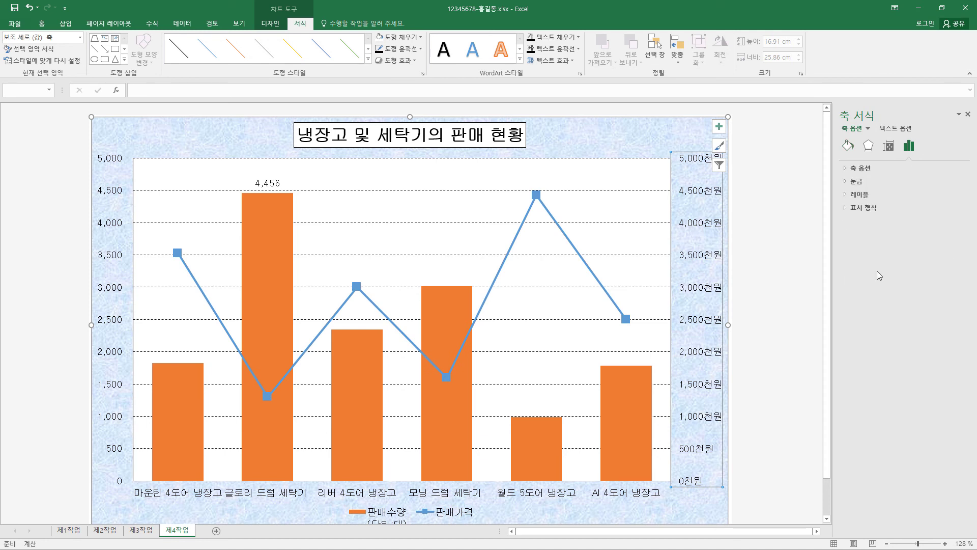
{"action": "left_click", "coordinate": [844, 168]}
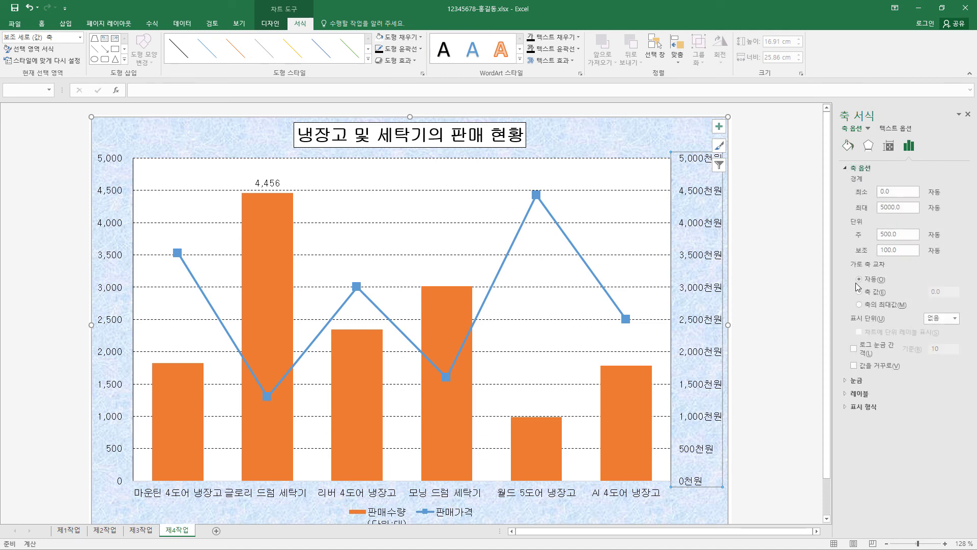
{"action": "left_click", "coordinate": [914, 195]}
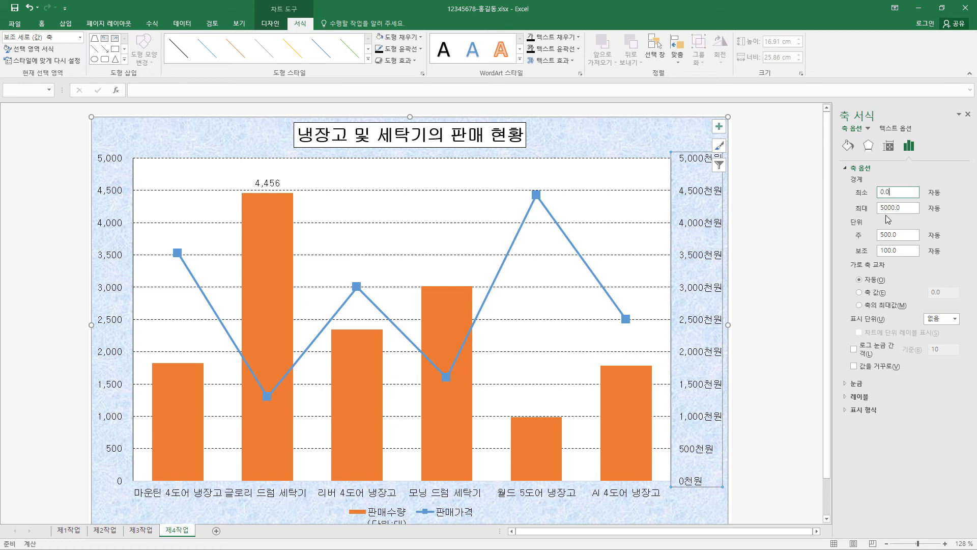
{"action": "left_click", "coordinate": [909, 208]}
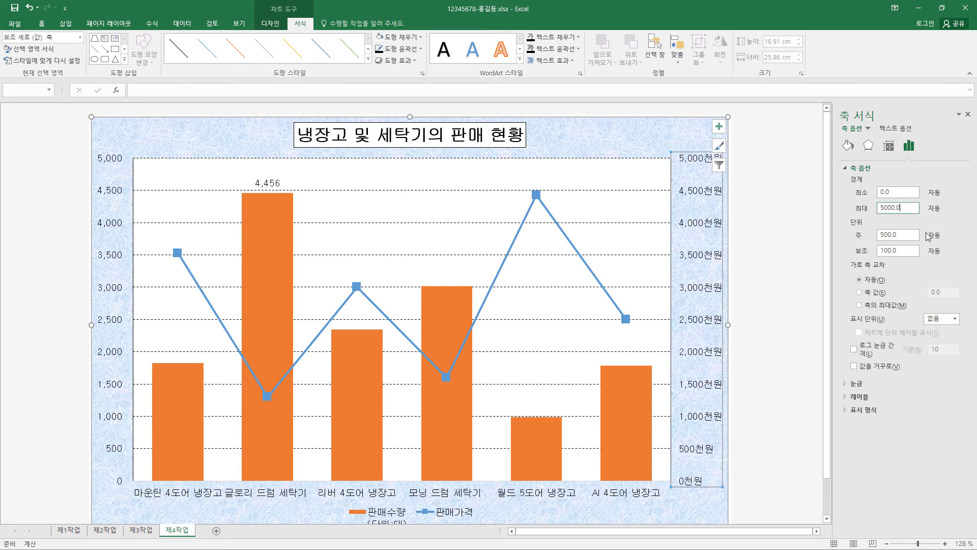
{"action": "left_click", "coordinate": [884, 235]}
{"action": "type", "text": "10"}
{"action": "left_click", "coordinate": [913, 250]}
{"action": "type", "text": "200.0"}
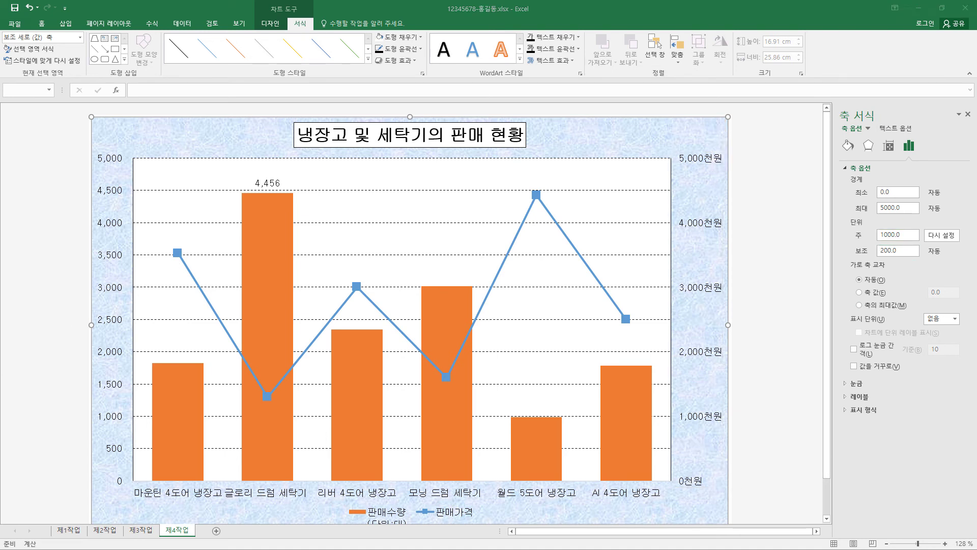
{"action": "left_click", "coordinate": [867, 71]}
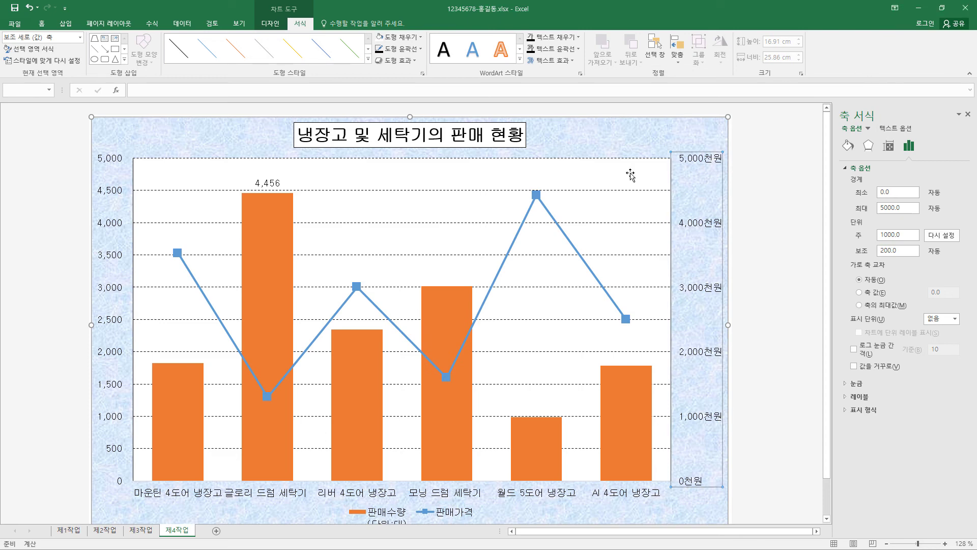
Check the custom number format of 판매가격 cell F12 on the 제1작업 sheet, leave it as is, and return to the 제4작업 chart
{"action": "left_click", "coordinate": [70, 530]}
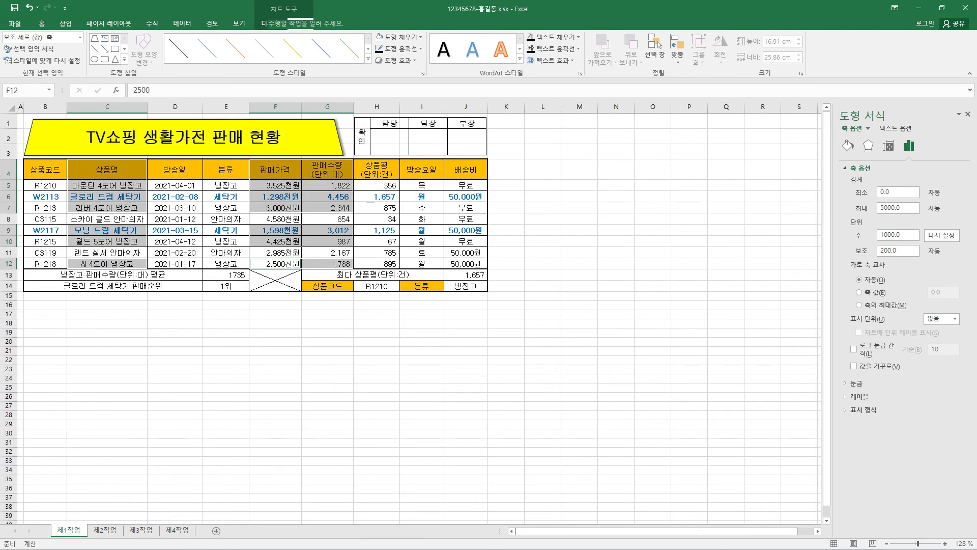
{"action": "left_click", "coordinate": [287, 264]}
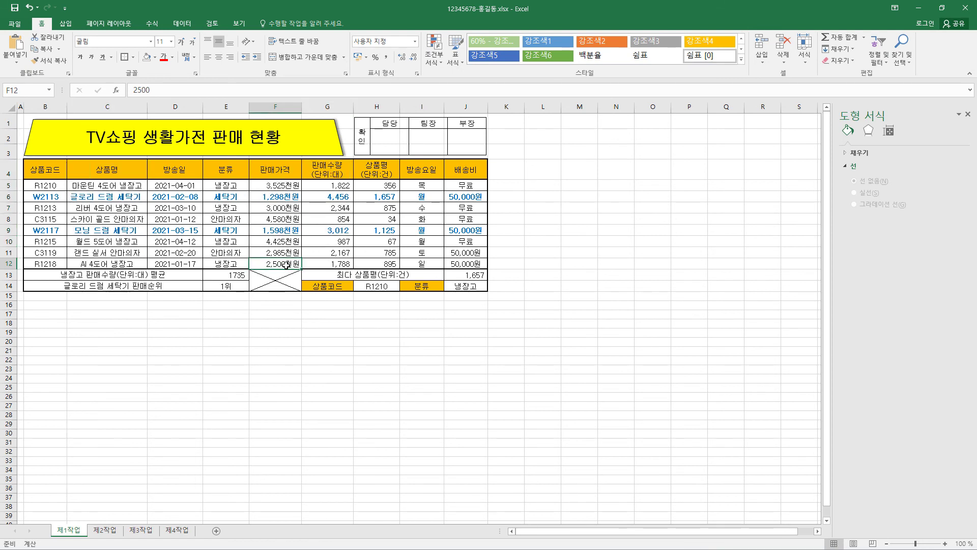
{"action": "key", "text": "ctrl+1"}
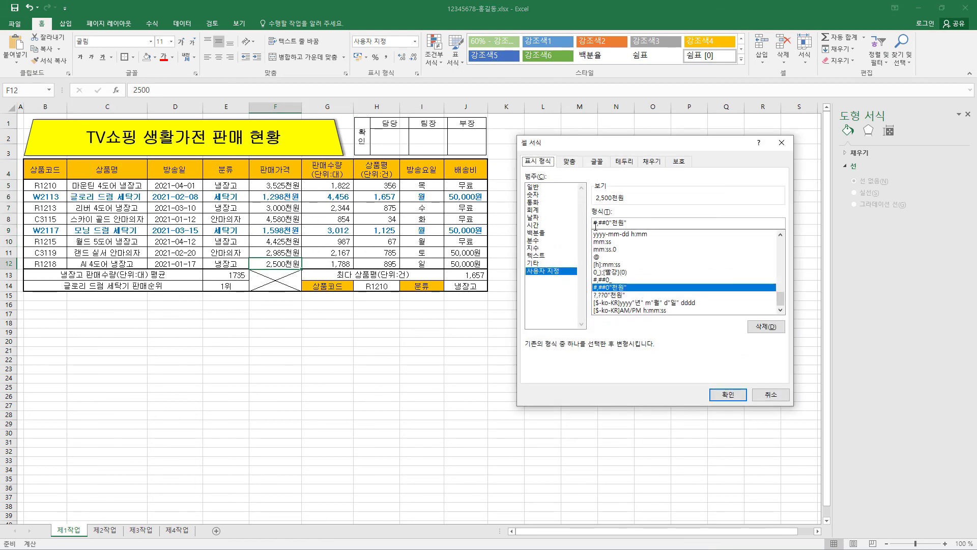
{"action": "left_click", "coordinate": [767, 397]}
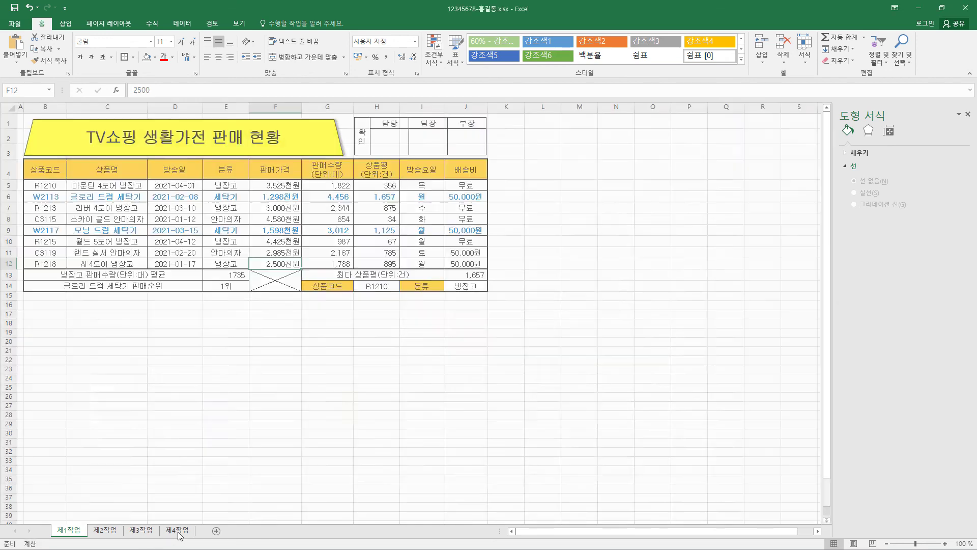
{"action": "left_click", "coordinate": [177, 530]}
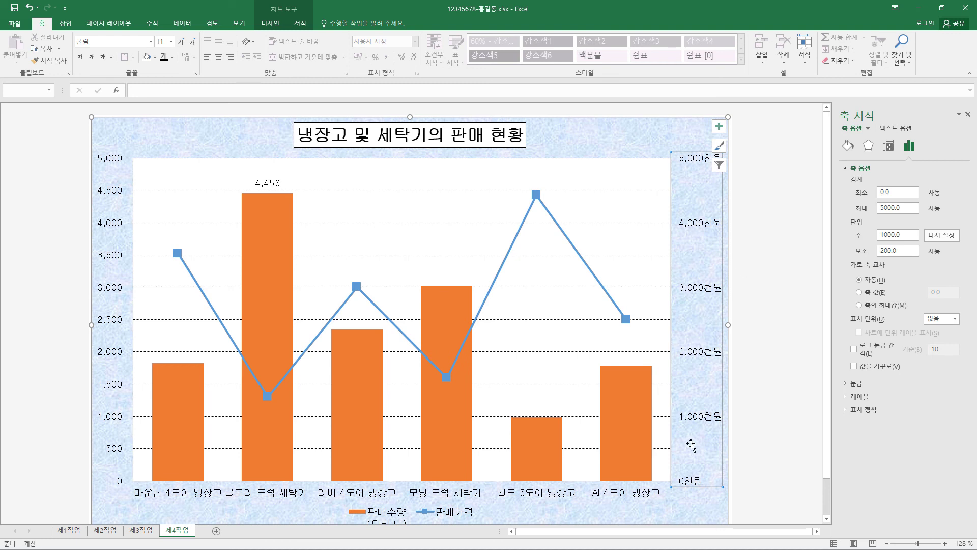
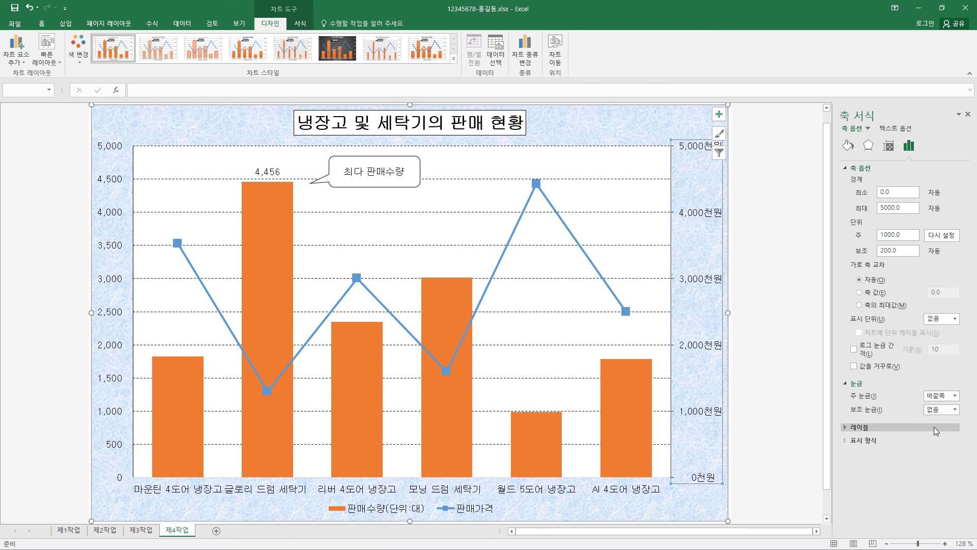
Deselect the chart and review the 제1작업 and 제2작업 sheets, ending on 판매가격 cell F4 of 제2작업
{"action": "left_click", "coordinate": [781, 347]}
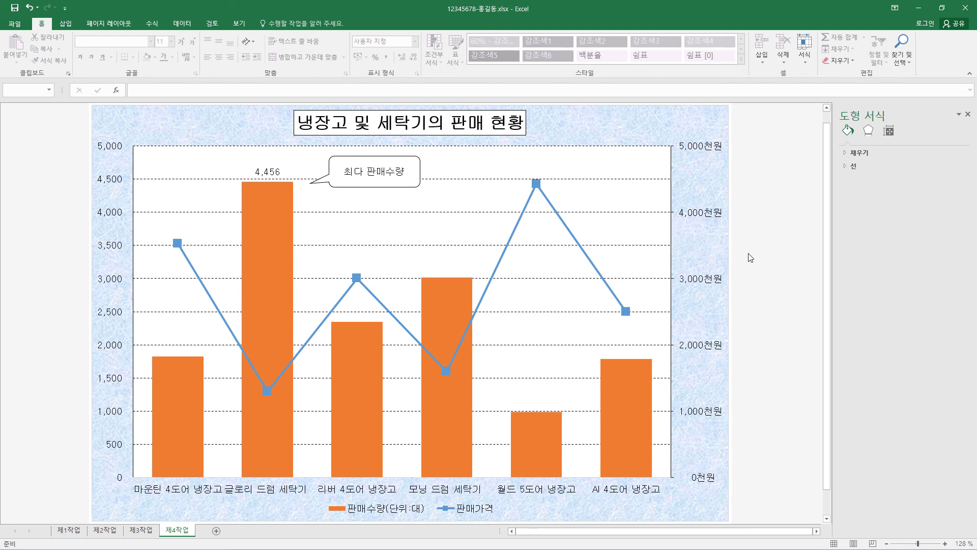
{"action": "left_click", "coordinate": [105, 530]}
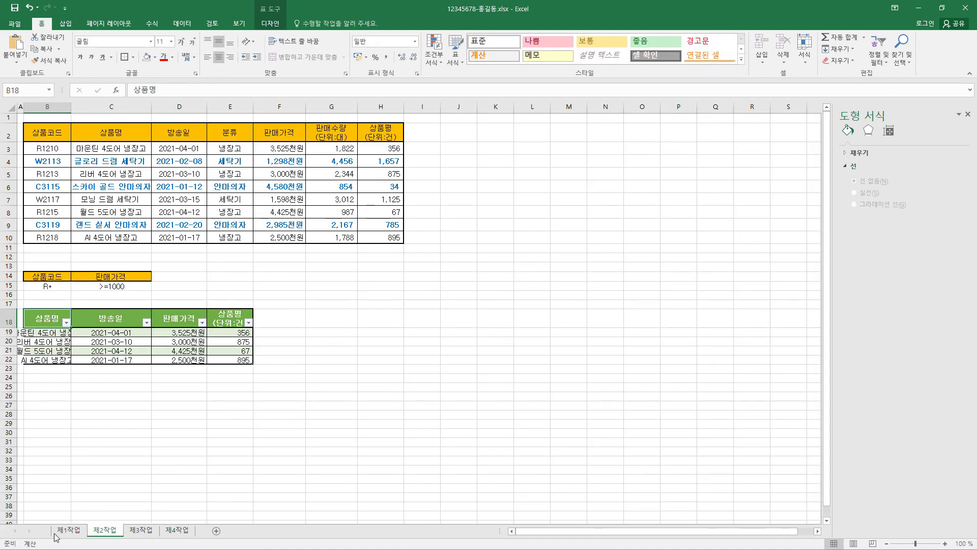
{"action": "left_click", "coordinate": [71, 531]}
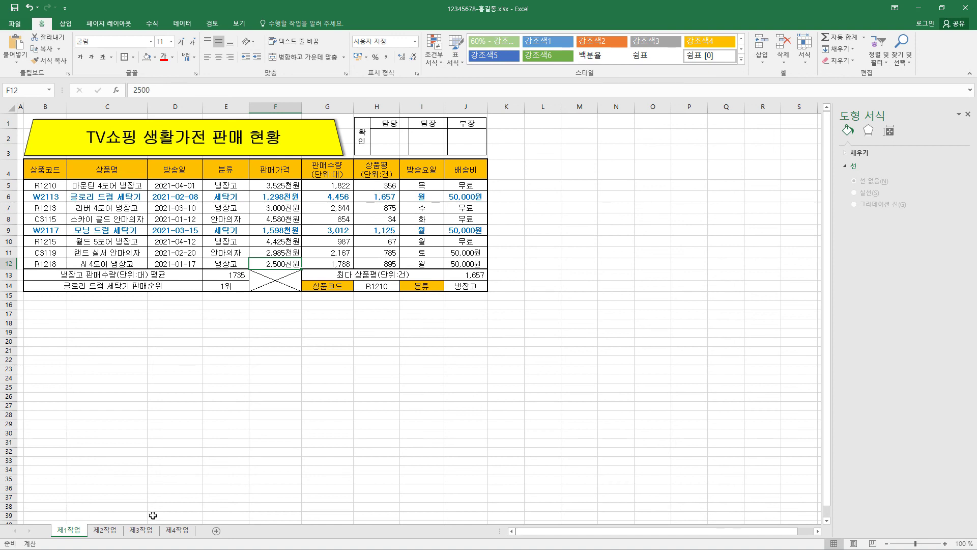
{"action": "left_click", "coordinate": [111, 531]}
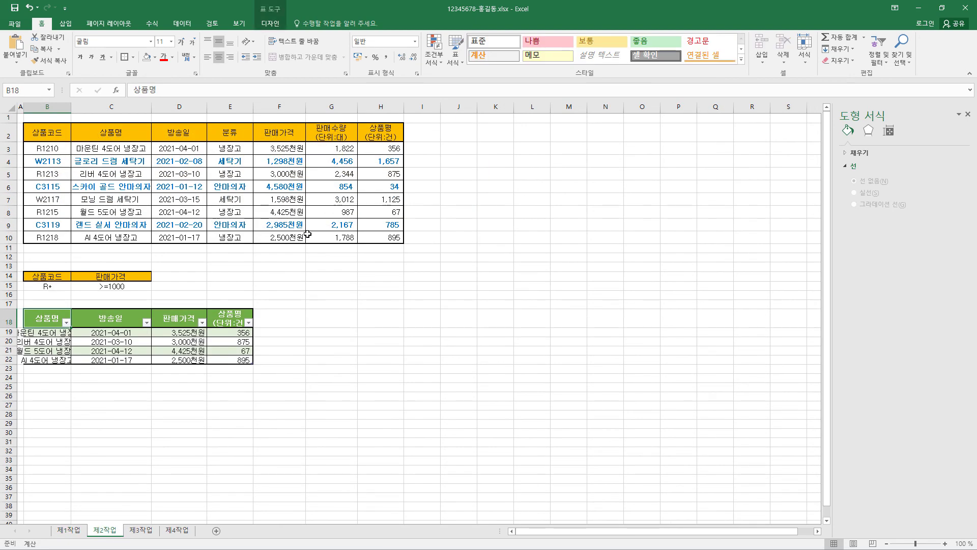
{"action": "left_click", "coordinate": [293, 161]}
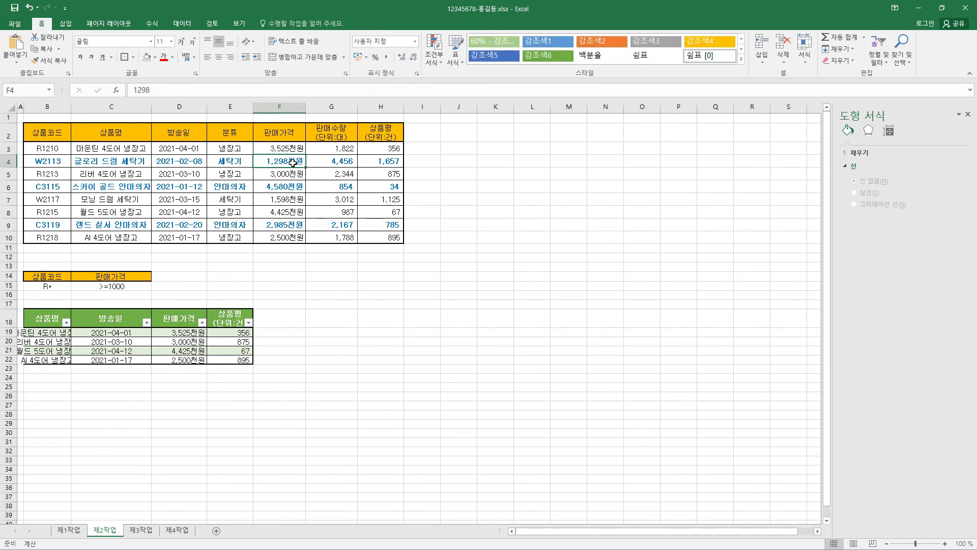
Open the conditional formatting rules manager on the 제2작업 sheet and list the rules of 현재 워크시트
{"action": "left_click", "coordinate": [441, 64]}
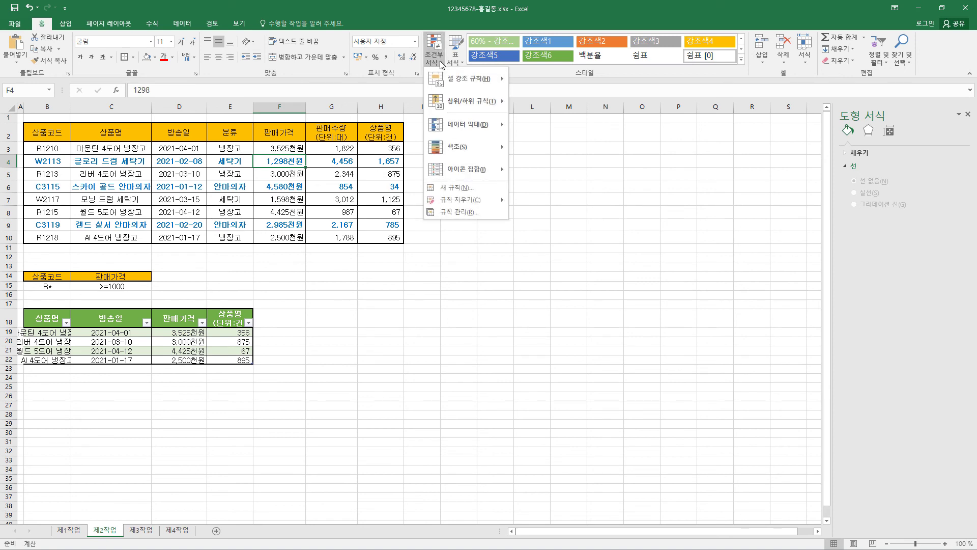
{"action": "left_click", "coordinate": [478, 212]}
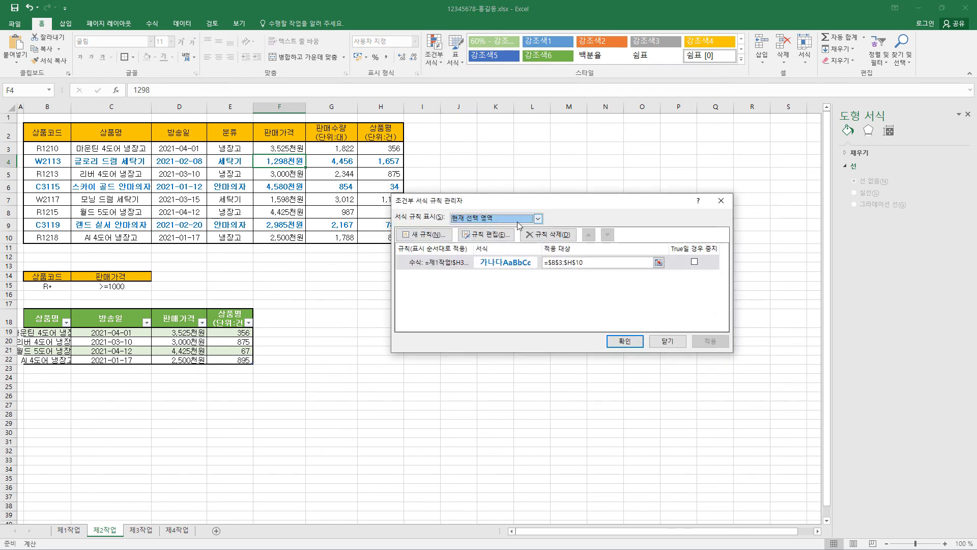
{"action": "left_click", "coordinate": [538, 219]}
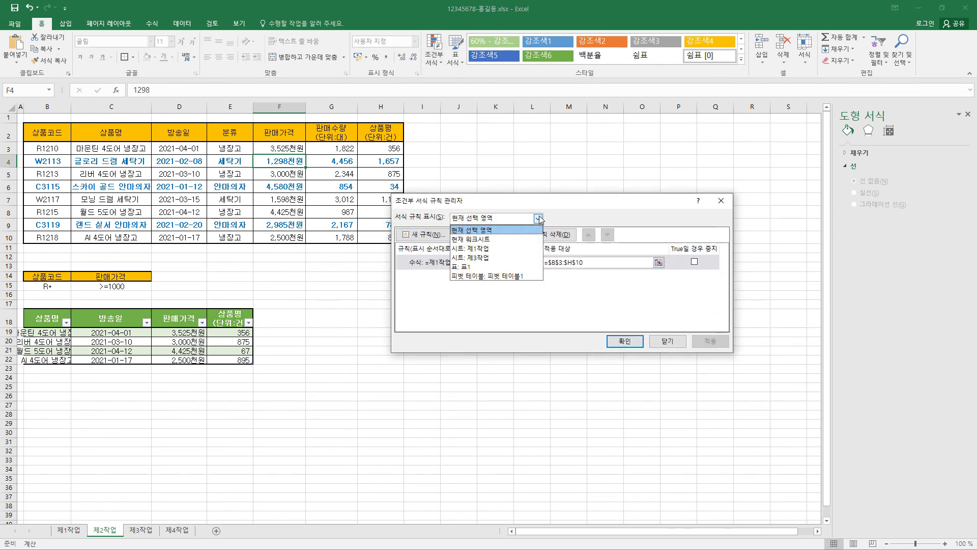
{"action": "left_click", "coordinate": [527, 238]}
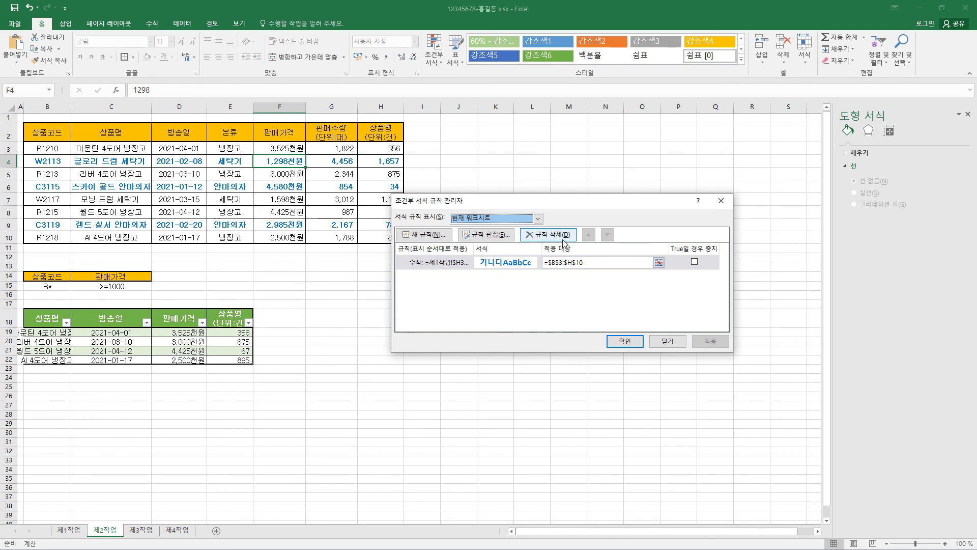
Change the formula of the rule applied to $B$3:$H$10 to =$H3>=1000, removing the 제1작업 sheet reference
{"action": "left_click", "coordinate": [447, 268]}
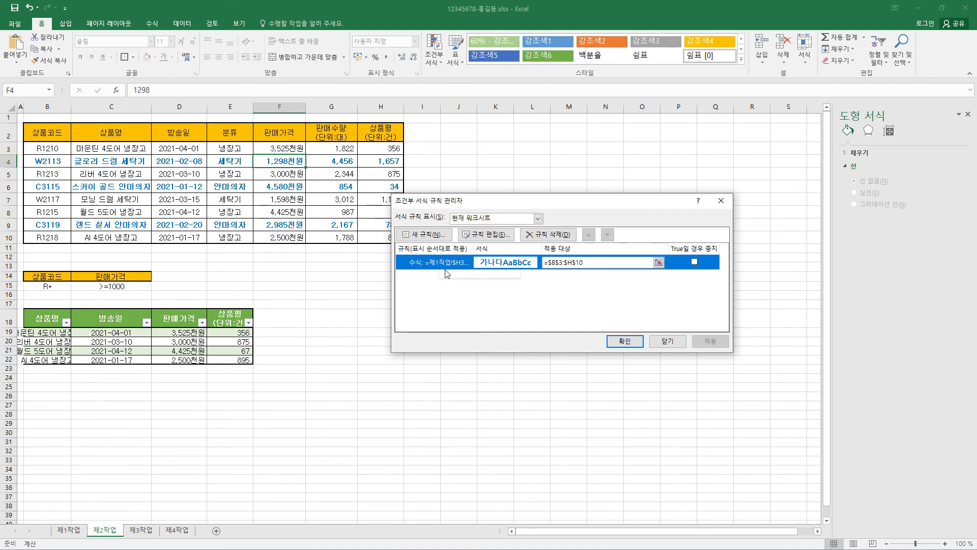
{"action": "left_click", "coordinate": [510, 238]}
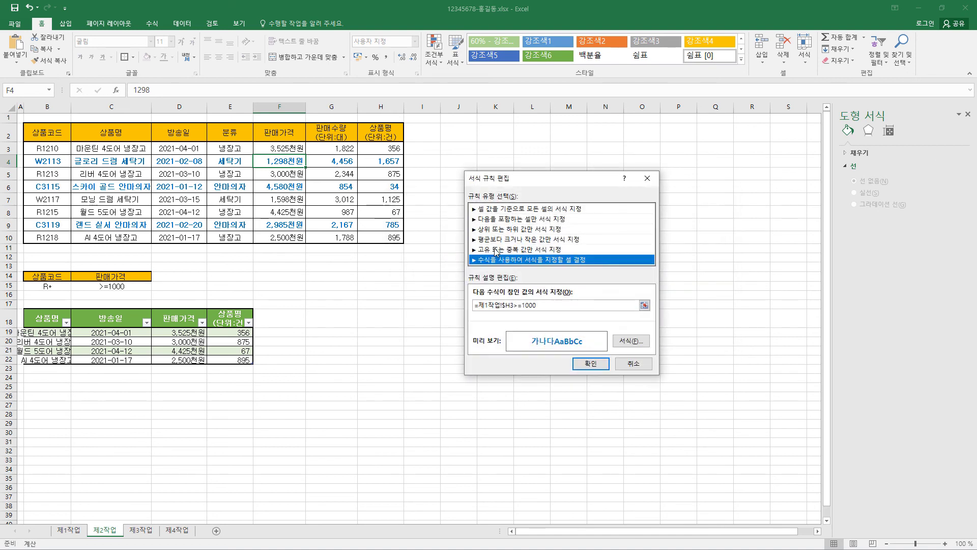
{"action": "left_click_drag", "start_coordinate": [538, 180], "coordinate": [513, 147]}
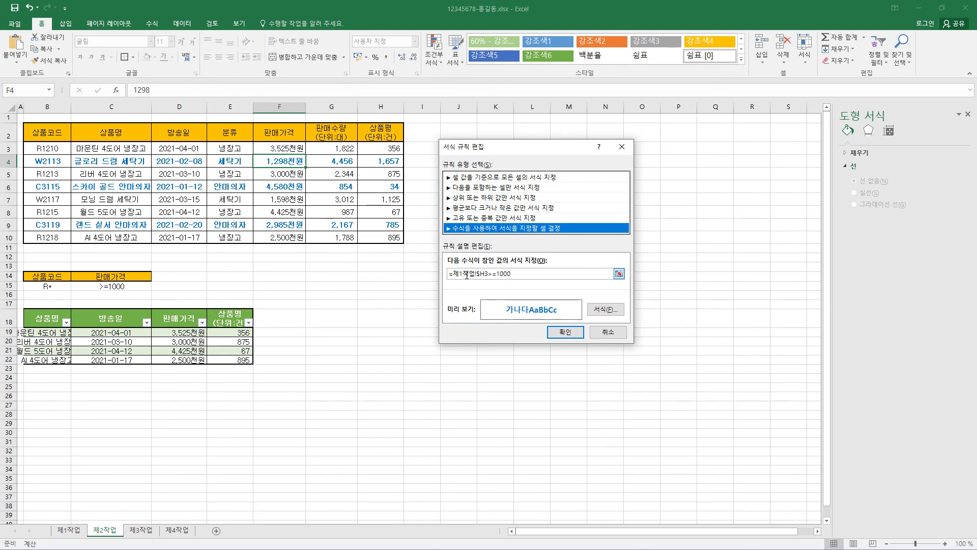
{"action": "left_click", "coordinate": [466, 275]}
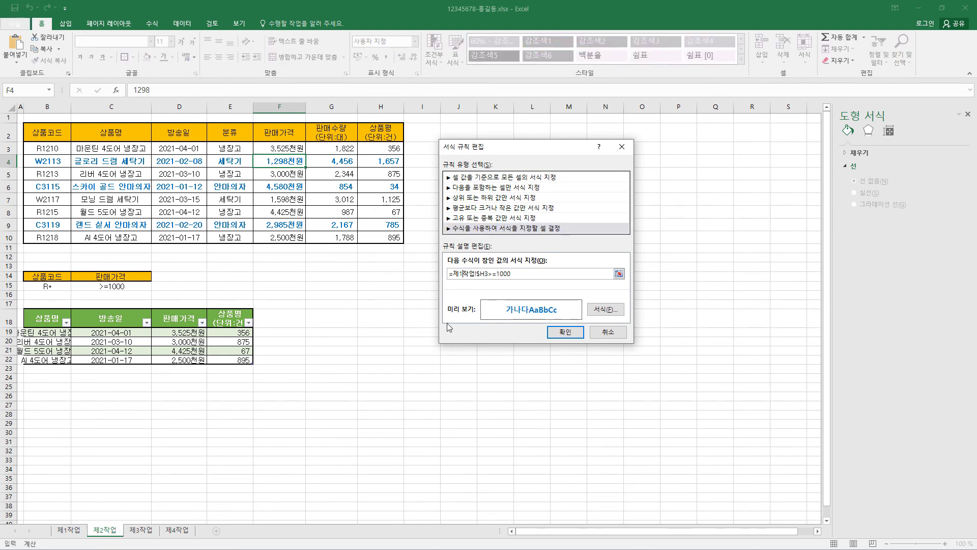
{"action": "left_click_drag", "start_coordinate": [454, 273], "coordinate": [473, 271]}
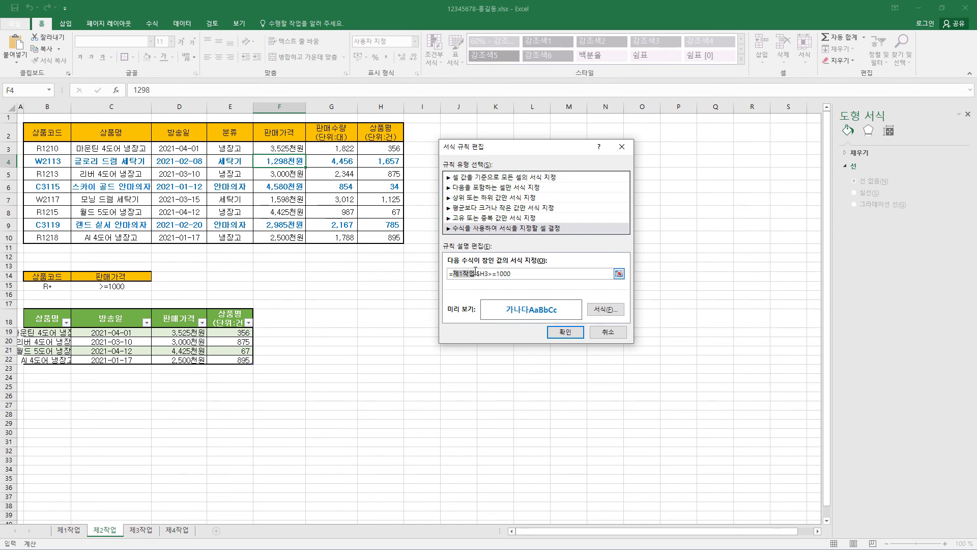
{"action": "key", "text": "Delete"}
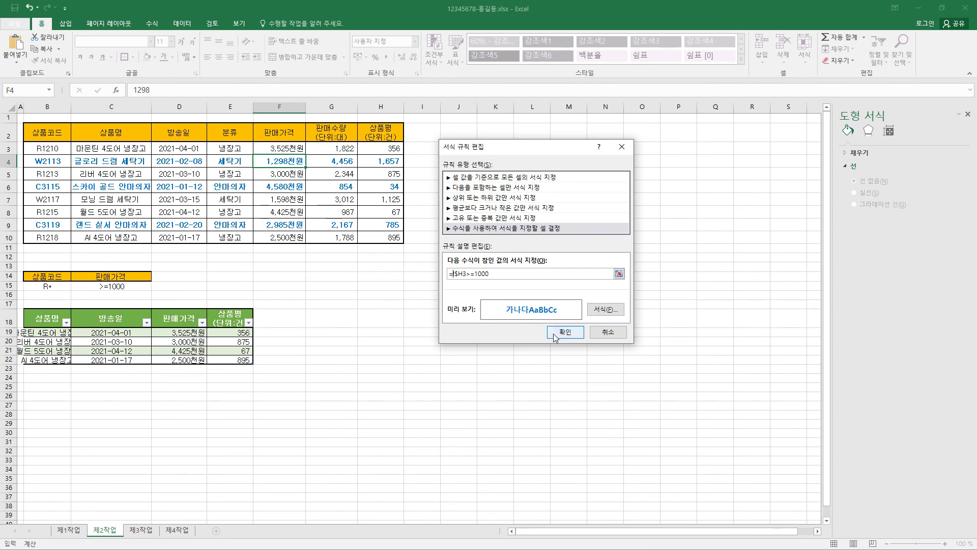
{"action": "left_click", "coordinate": [461, 277]}
{"action": "left_click_drag", "start_coordinate": [464, 273], "coordinate": [457, 273]}
{"action": "left_click", "coordinate": [461, 274]}
{"action": "type", "text": "3"}
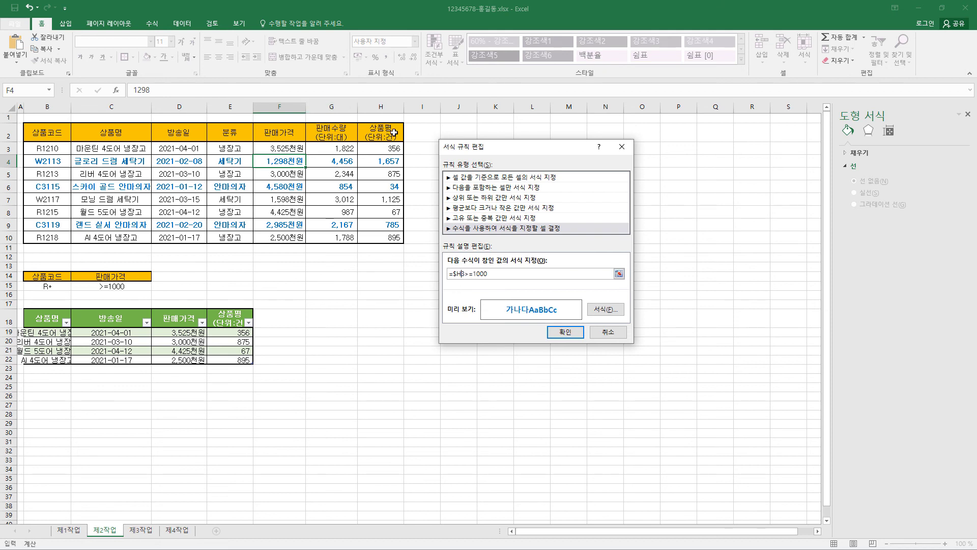
Keep the rule's bold blue font format and apply the edited conditional formatting rule to the 제2작업 table
{"action": "left_click", "coordinate": [605, 311]}
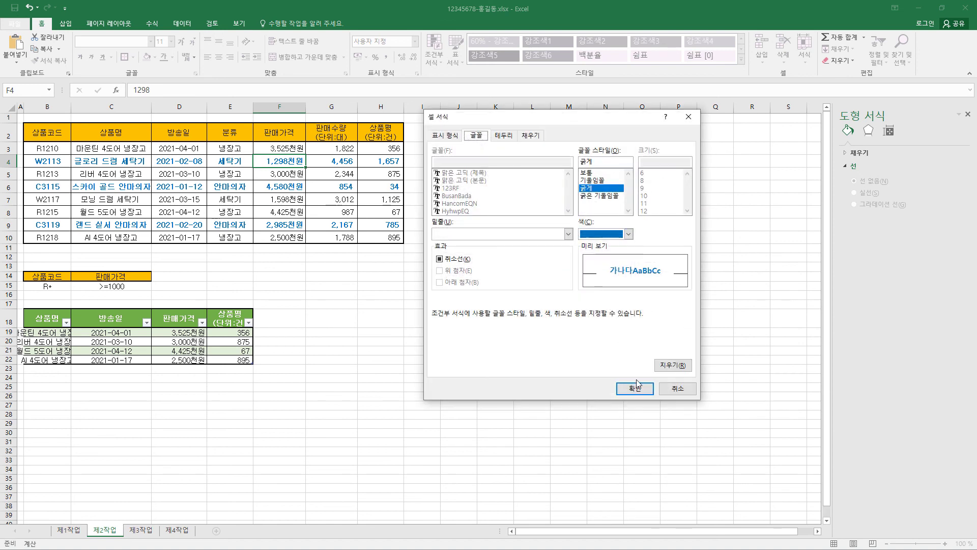
{"action": "left_click", "coordinate": [642, 392]}
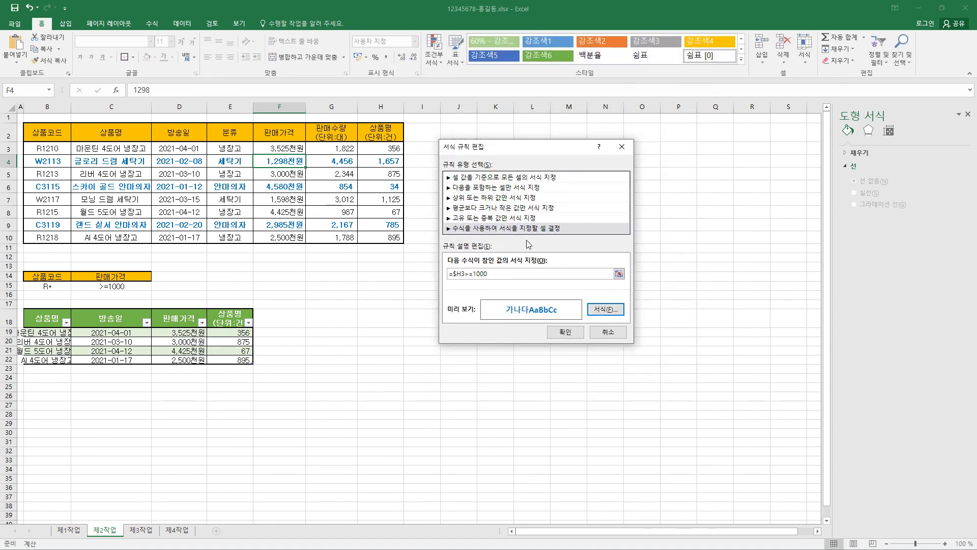
{"action": "left_click", "coordinate": [571, 337]}
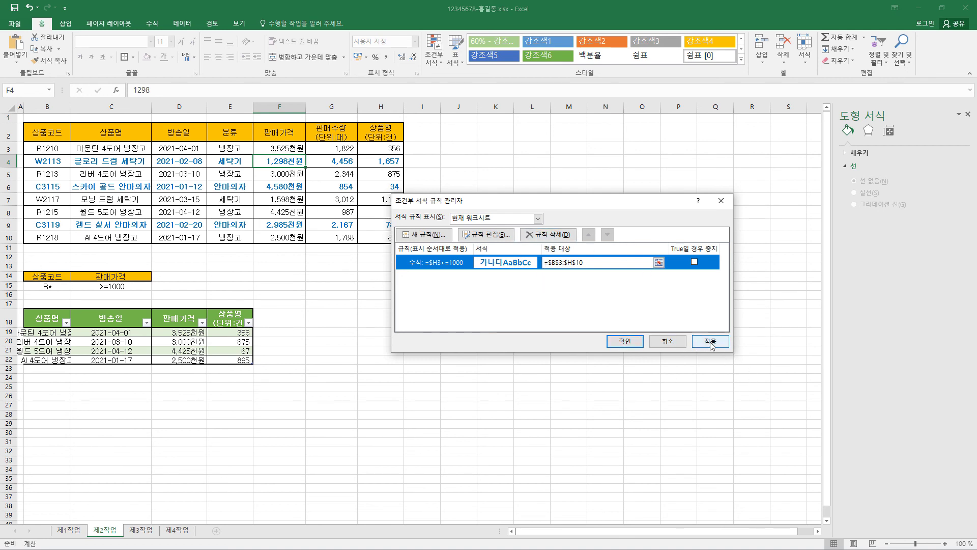
{"action": "left_click", "coordinate": [710, 342]}
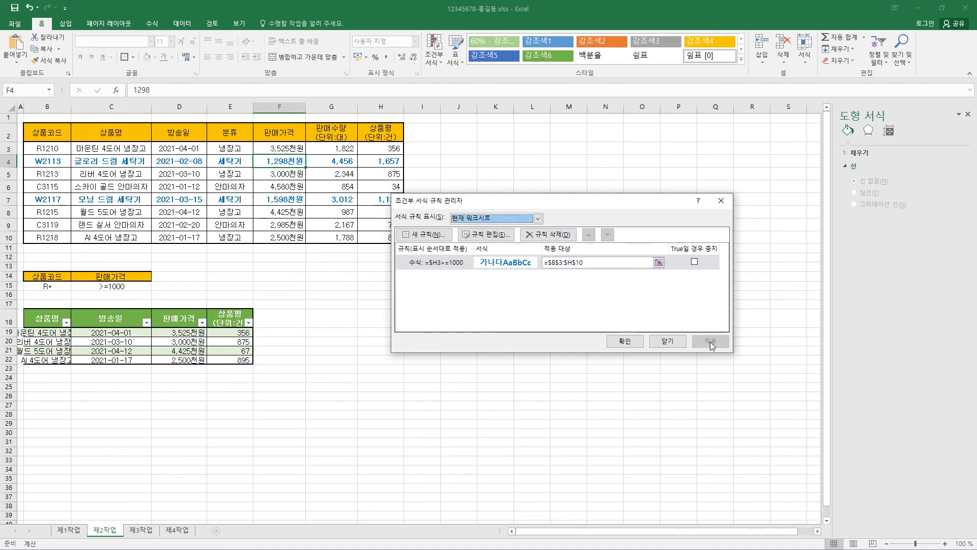
{"action": "left_click", "coordinate": [625, 340]}
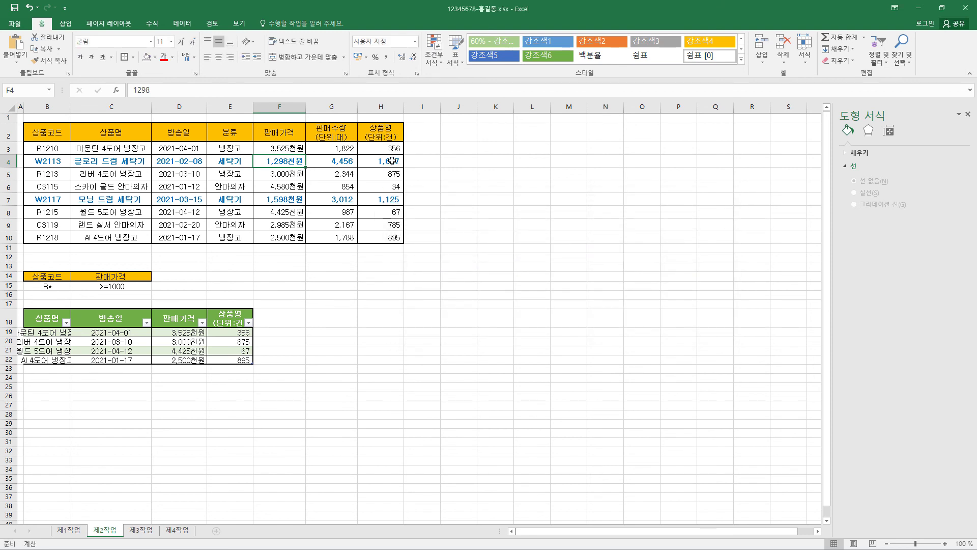
Review the 상품평 cells H4 and H7, the other worksheets, and the criteria range B14:C15 on 제2작업, finishing on the 제1작업 sheet
{"action": "left_click", "coordinate": [391, 160]}
{"action": "left_click", "coordinate": [382, 199]}
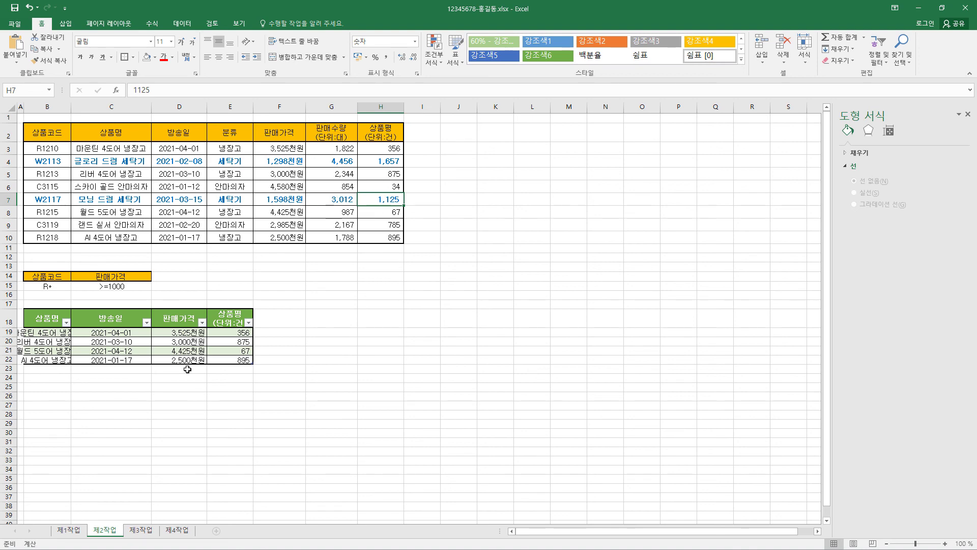
{"action": "left_click", "coordinate": [142, 531]}
{"action": "left_click", "coordinate": [178, 530]}
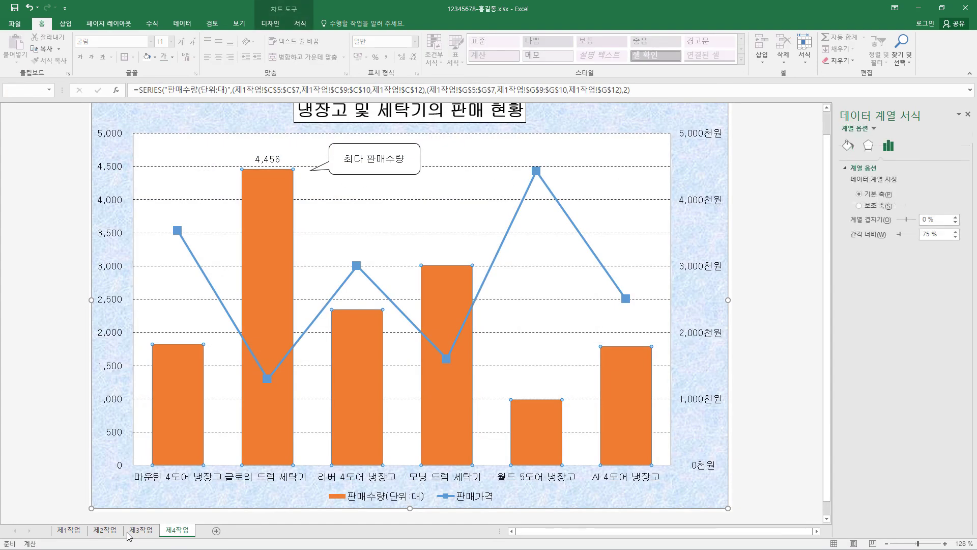
{"action": "left_click", "coordinate": [113, 531]}
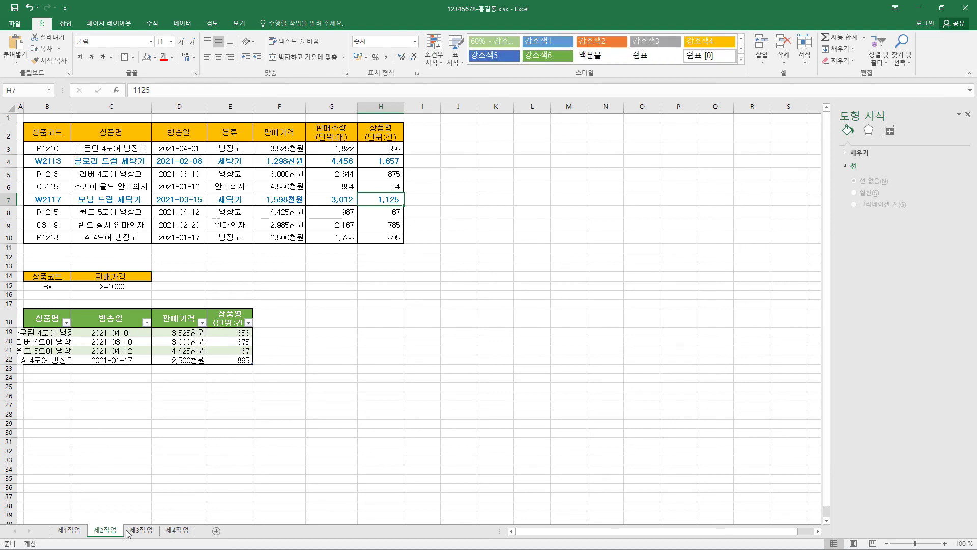
{"action": "left_click", "coordinate": [72, 534]}
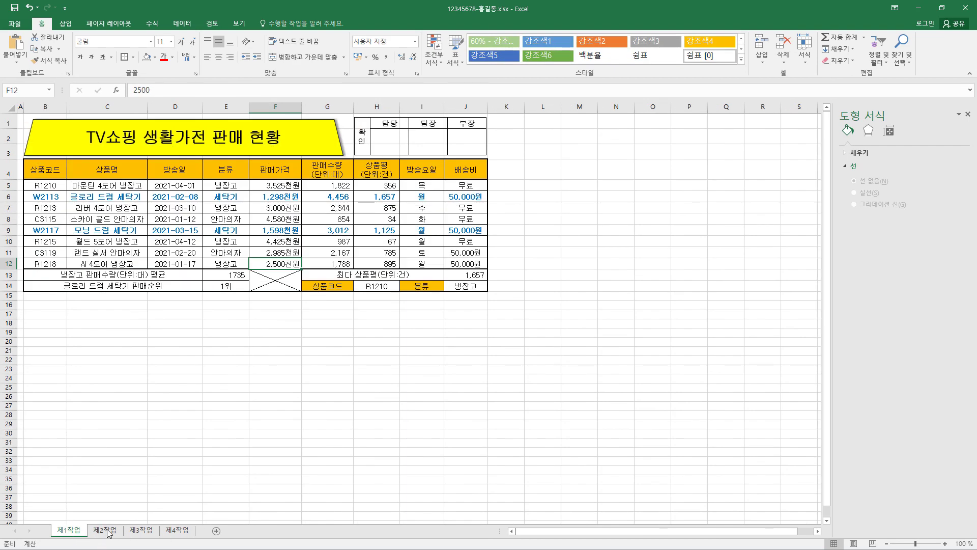
{"action": "left_click", "coordinate": [108, 532]}
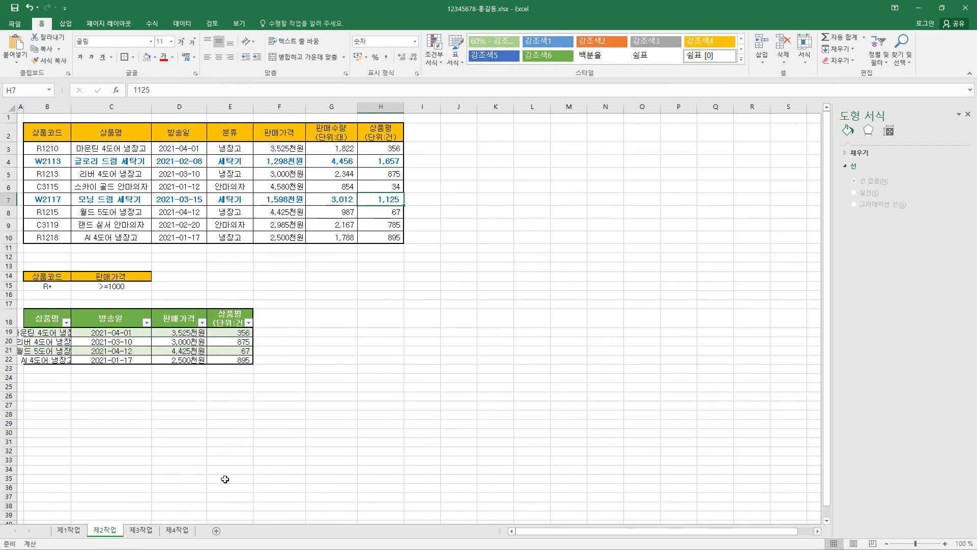
{"action": "left_click", "coordinate": [458, 318]}
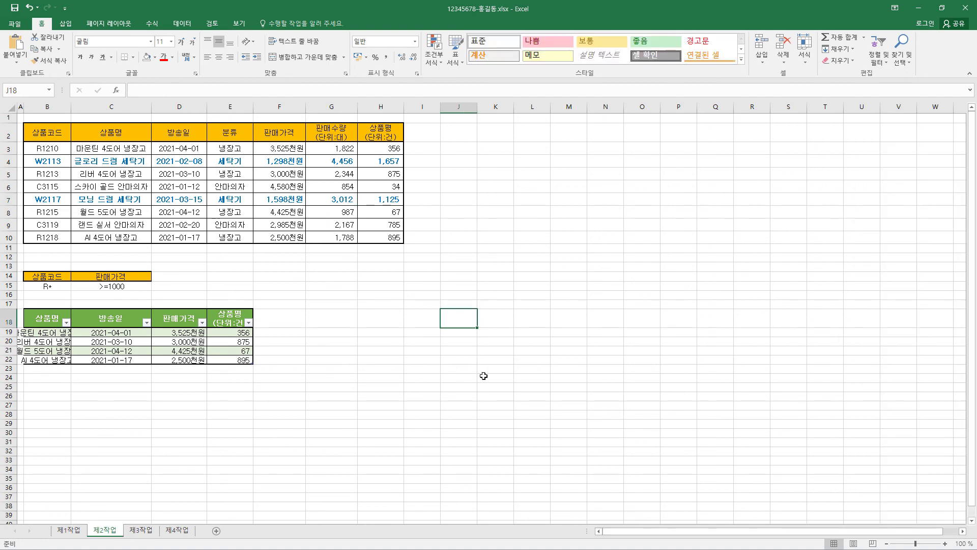
{"action": "left_click_drag", "start_coordinate": [47, 276], "coordinate": [121, 288]}
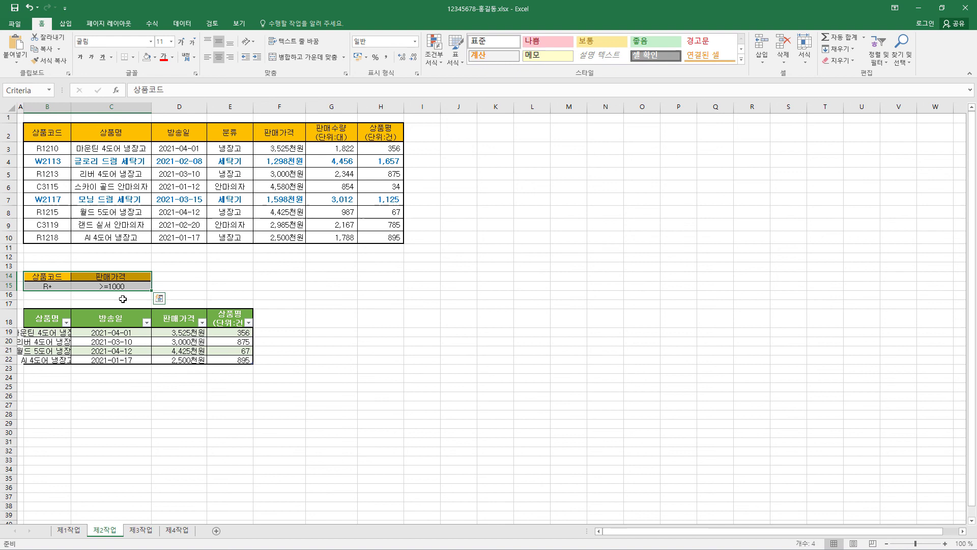
{"action": "left_click", "coordinate": [63, 277]}
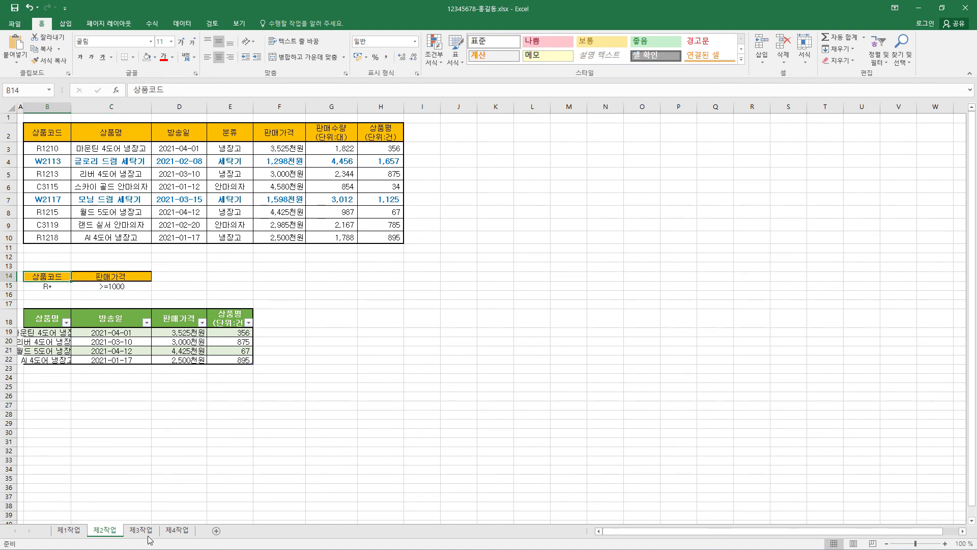
{"action": "left_click", "coordinate": [70, 530]}
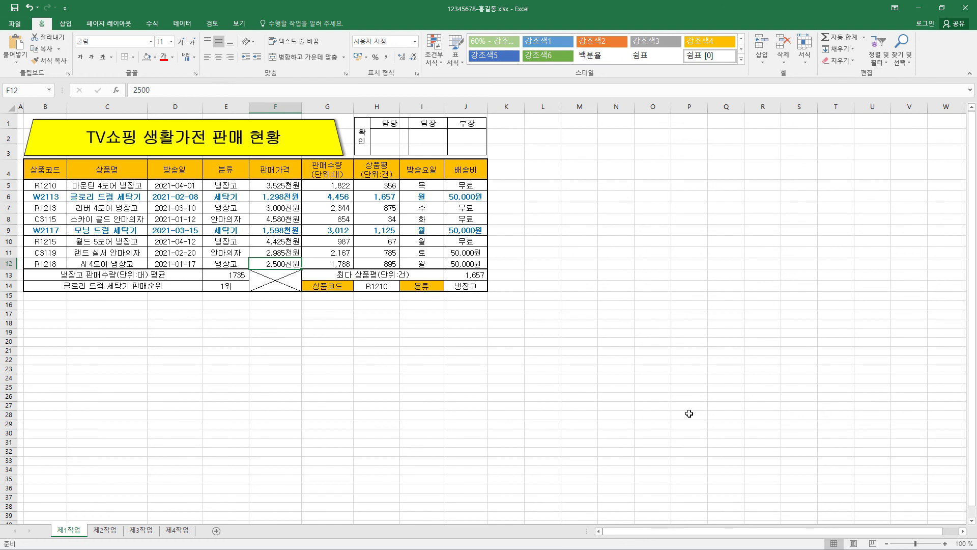
Hide the gridlines on the 제1작업 sheet and show them again
{"action": "left_click", "coordinate": [239, 23]}
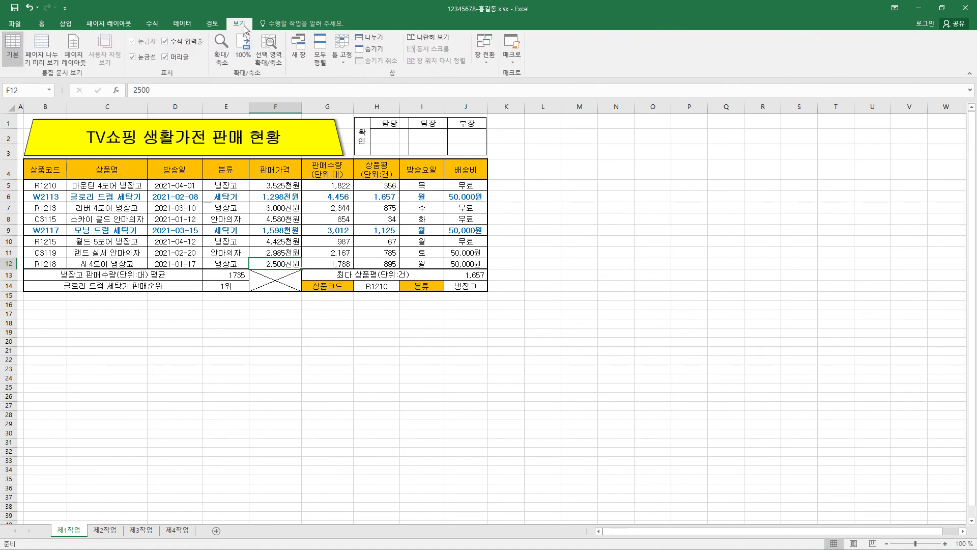
{"action": "left_click", "coordinate": [144, 62]}
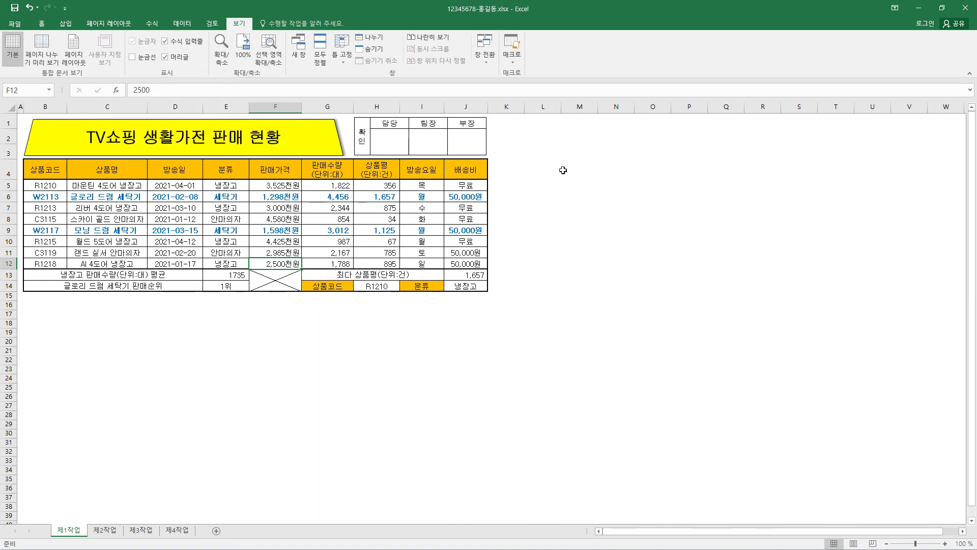
{"action": "left_click", "coordinate": [136, 59]}
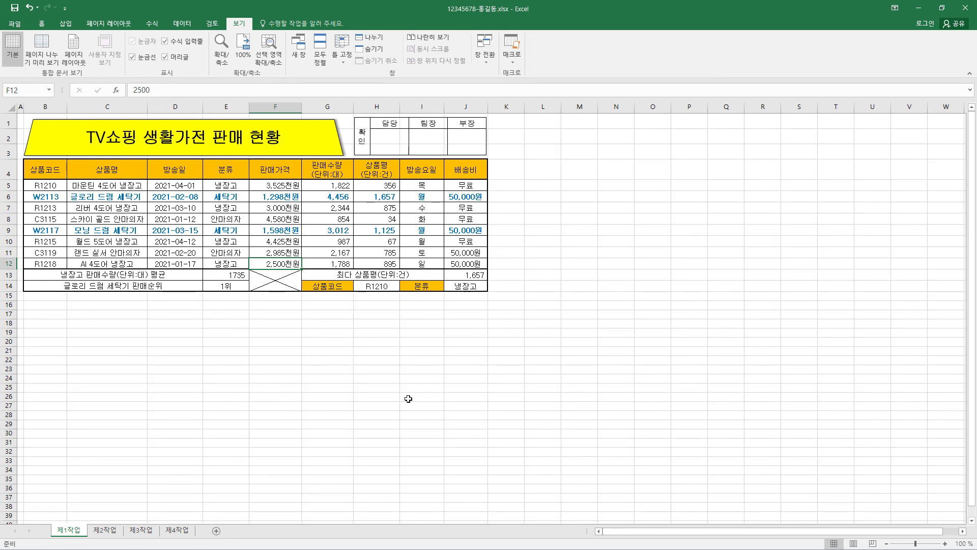